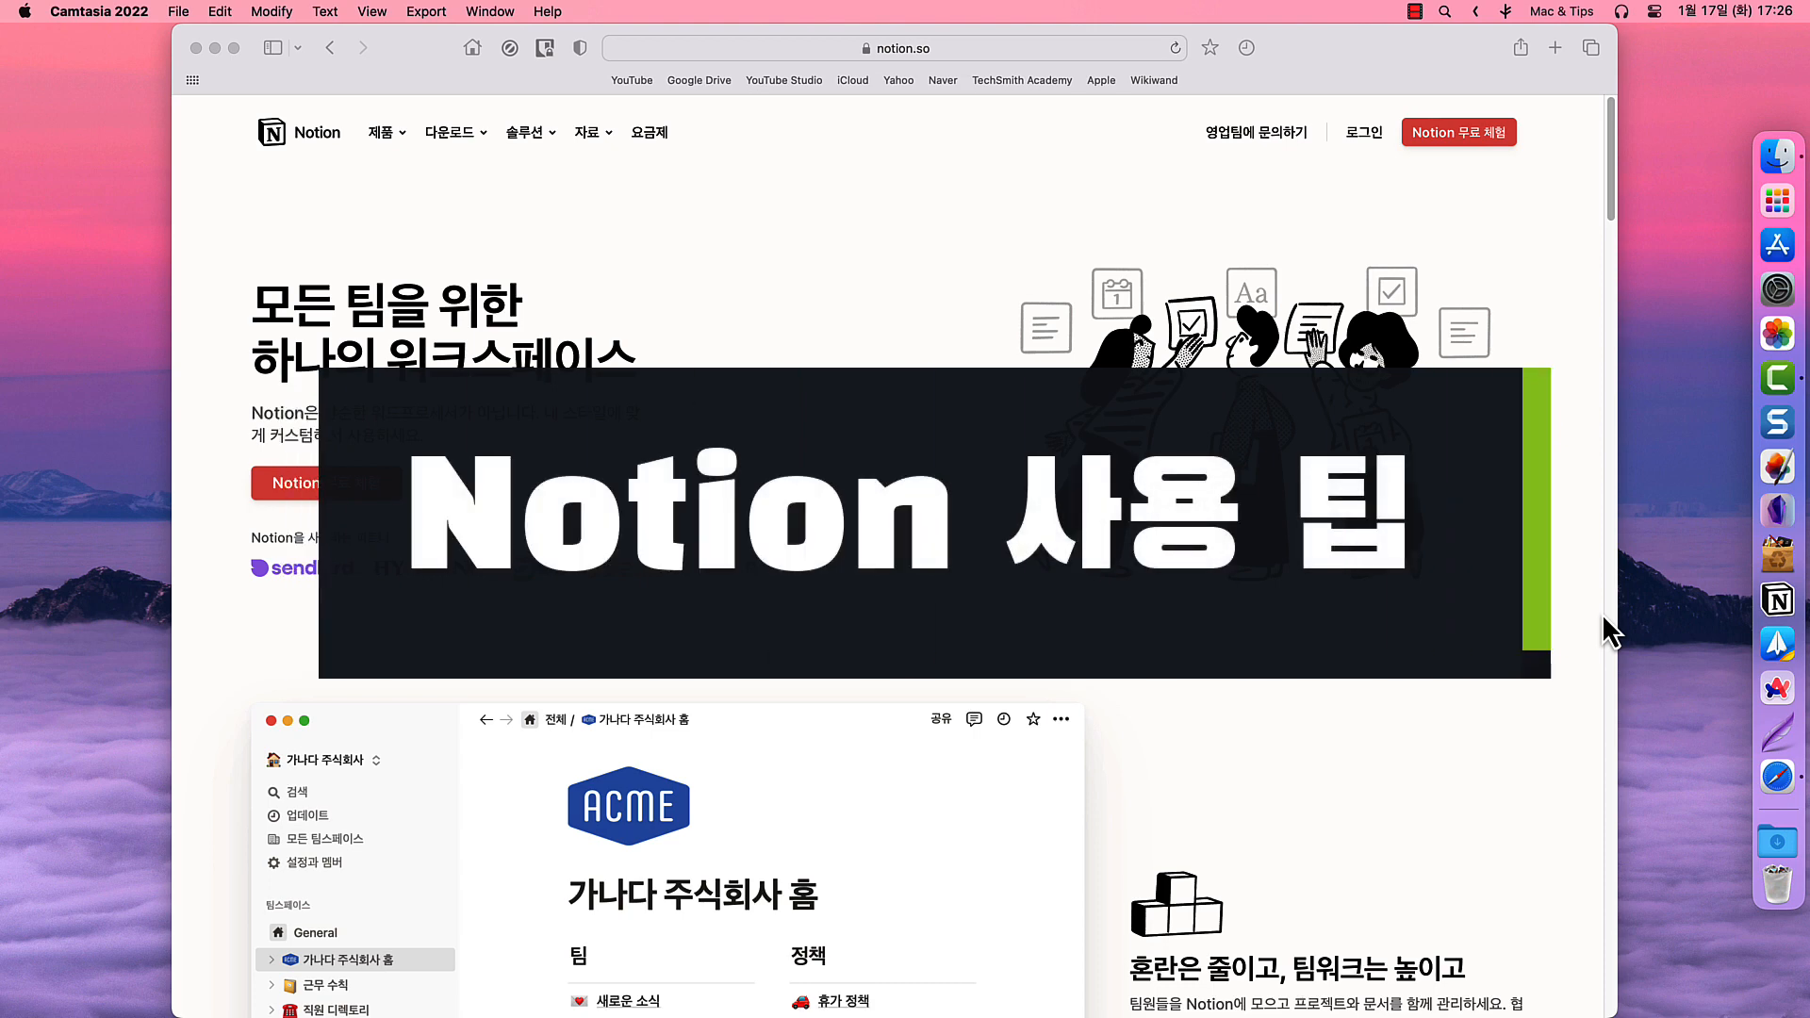
# - Open Notion's pricing page and scroll to the plan comparison showing Plus $8 and Business $15
pyautogui.click(645, 138)
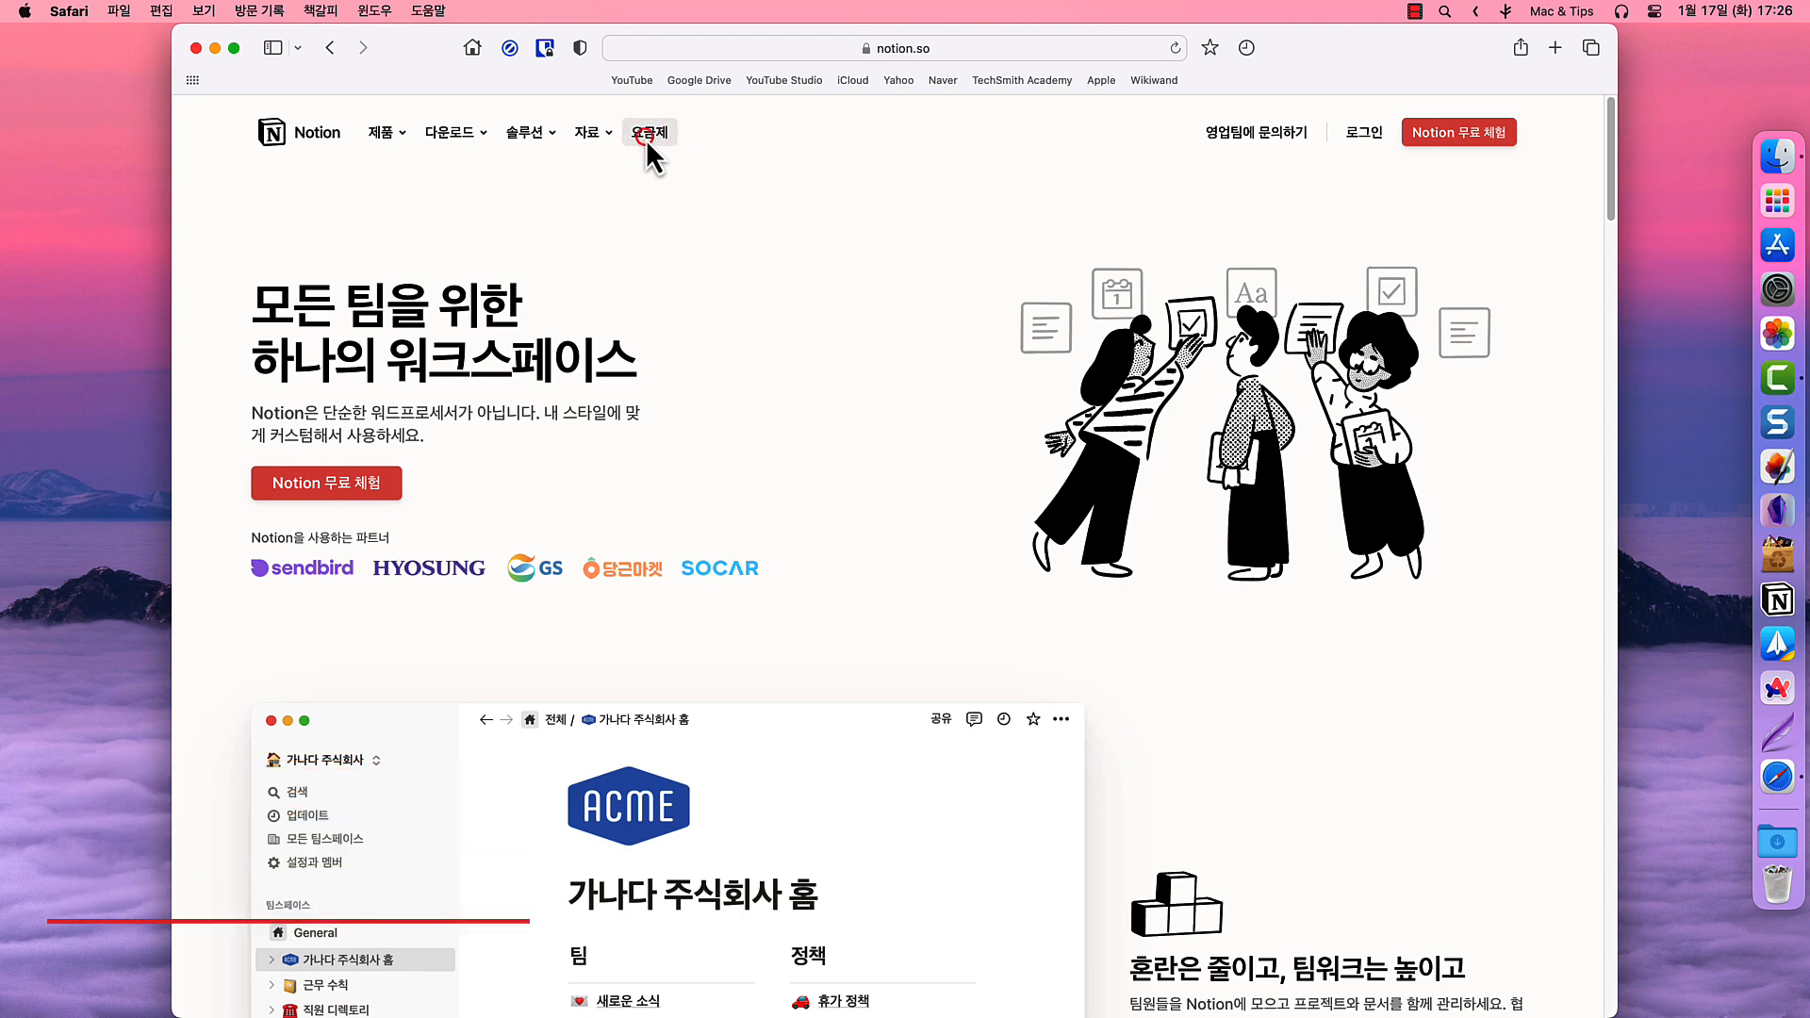
pyautogui.click(646, 137)
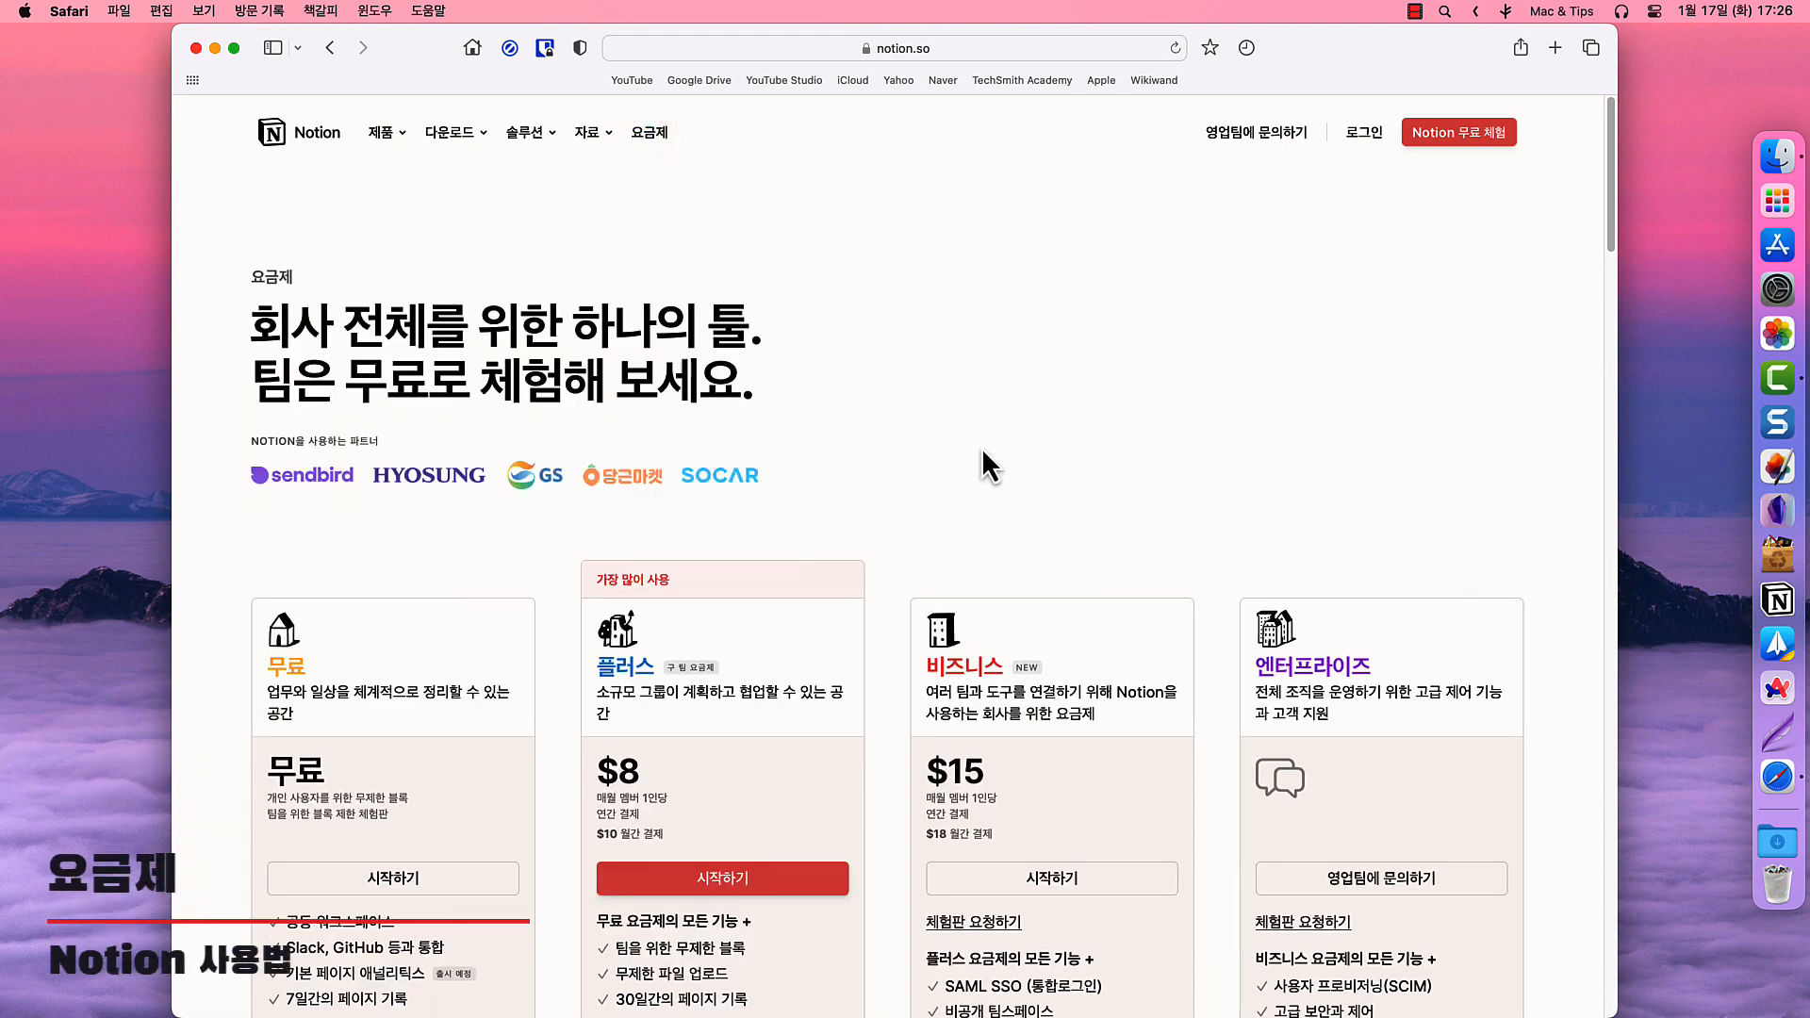
pyautogui.scroll(-3, 981, 447)
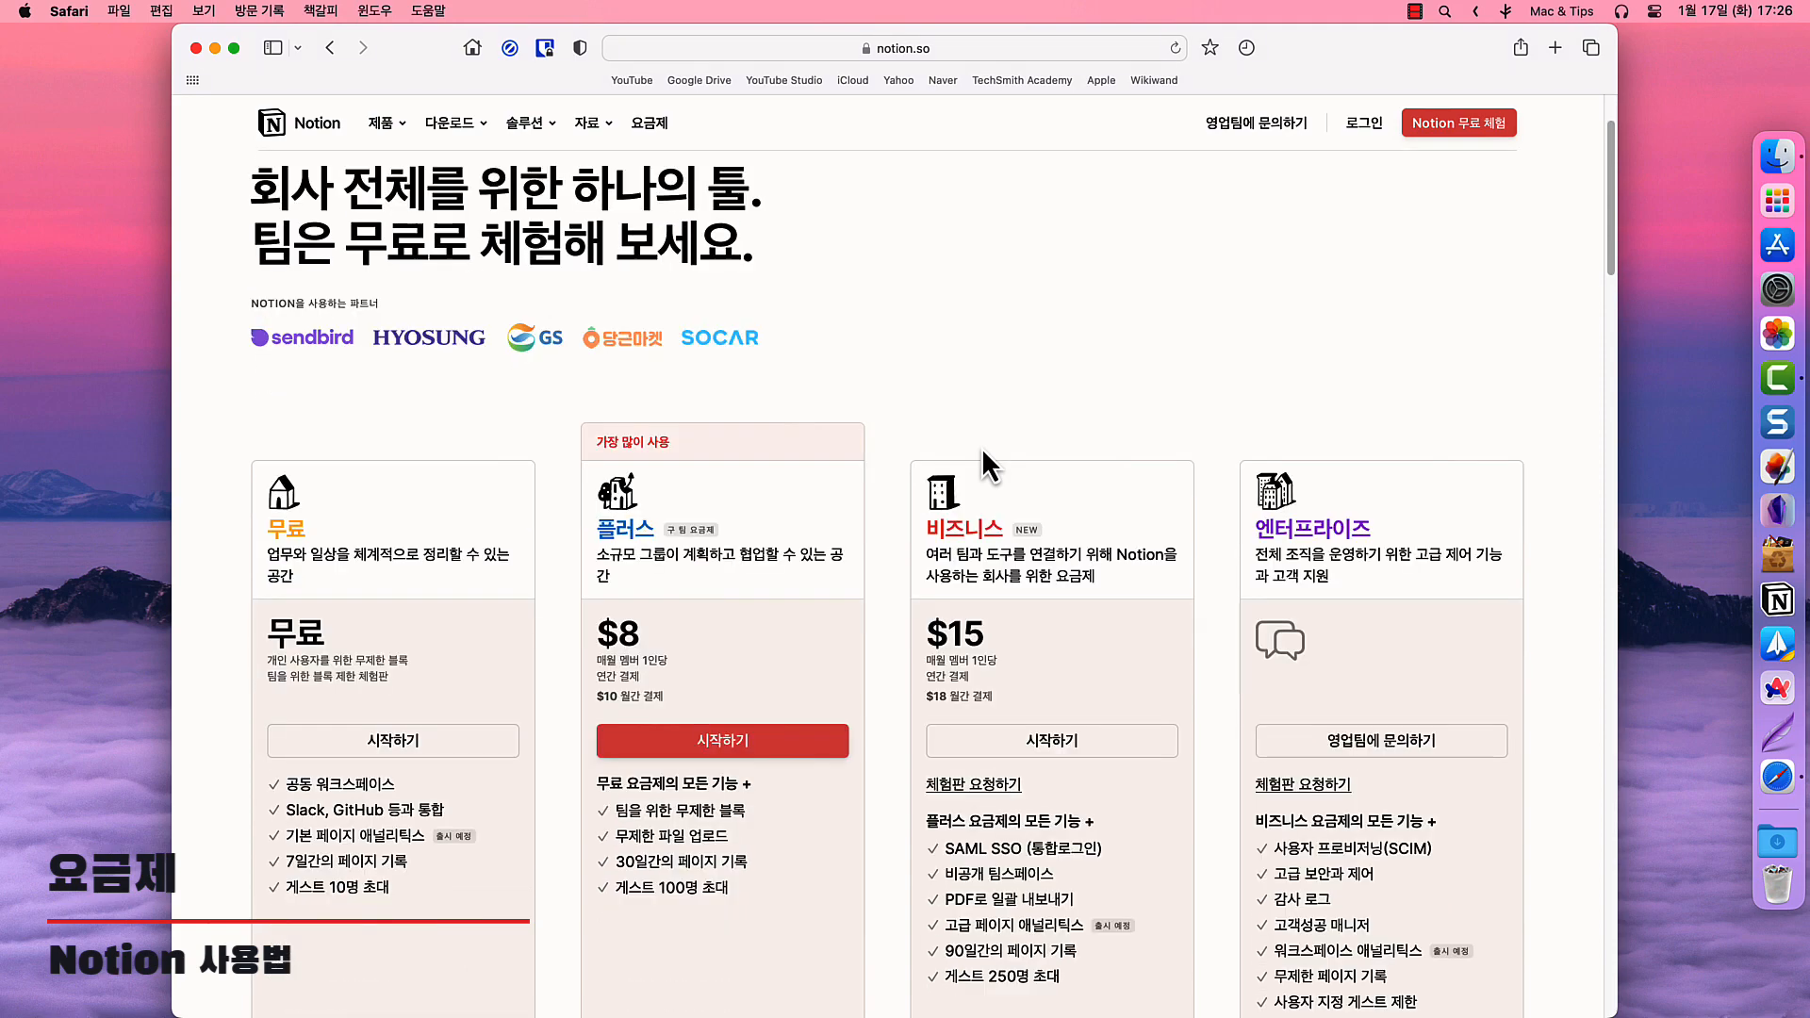
pyautogui.scroll(-1, 981, 447)
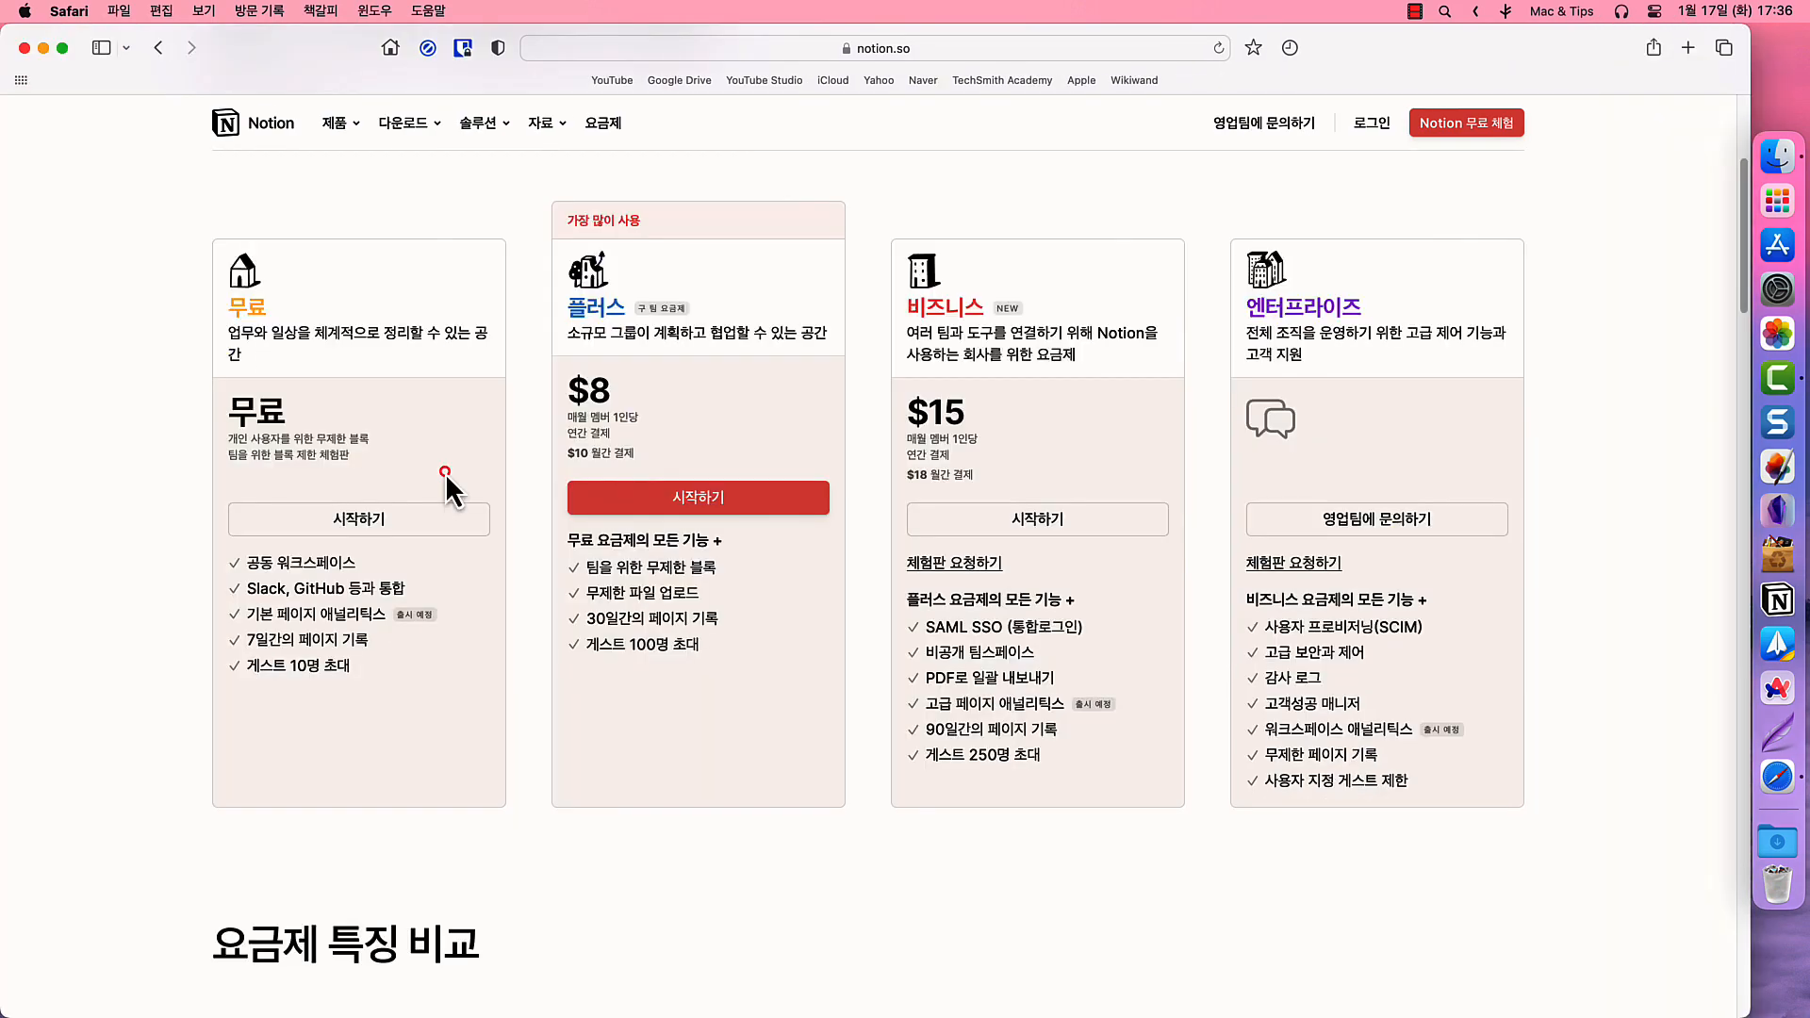
pyautogui.scroll(-6, 445, 473)
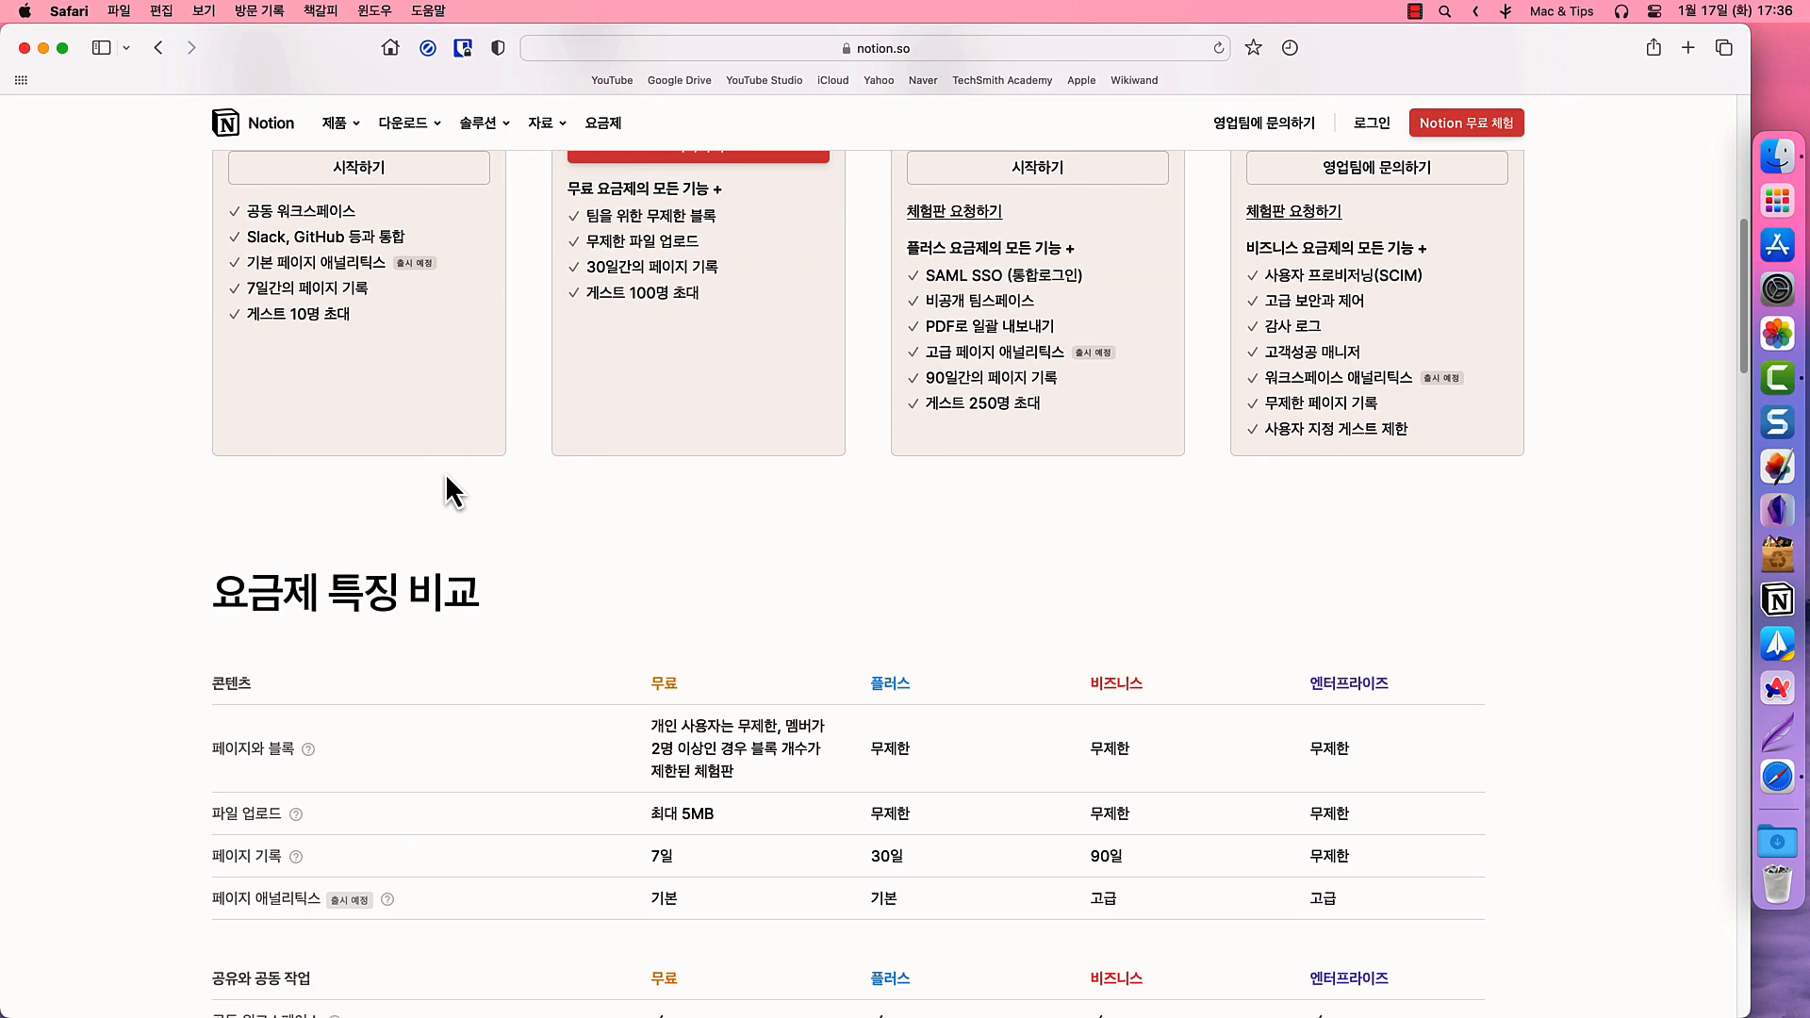
pyautogui.scroll(-2, 445, 473)
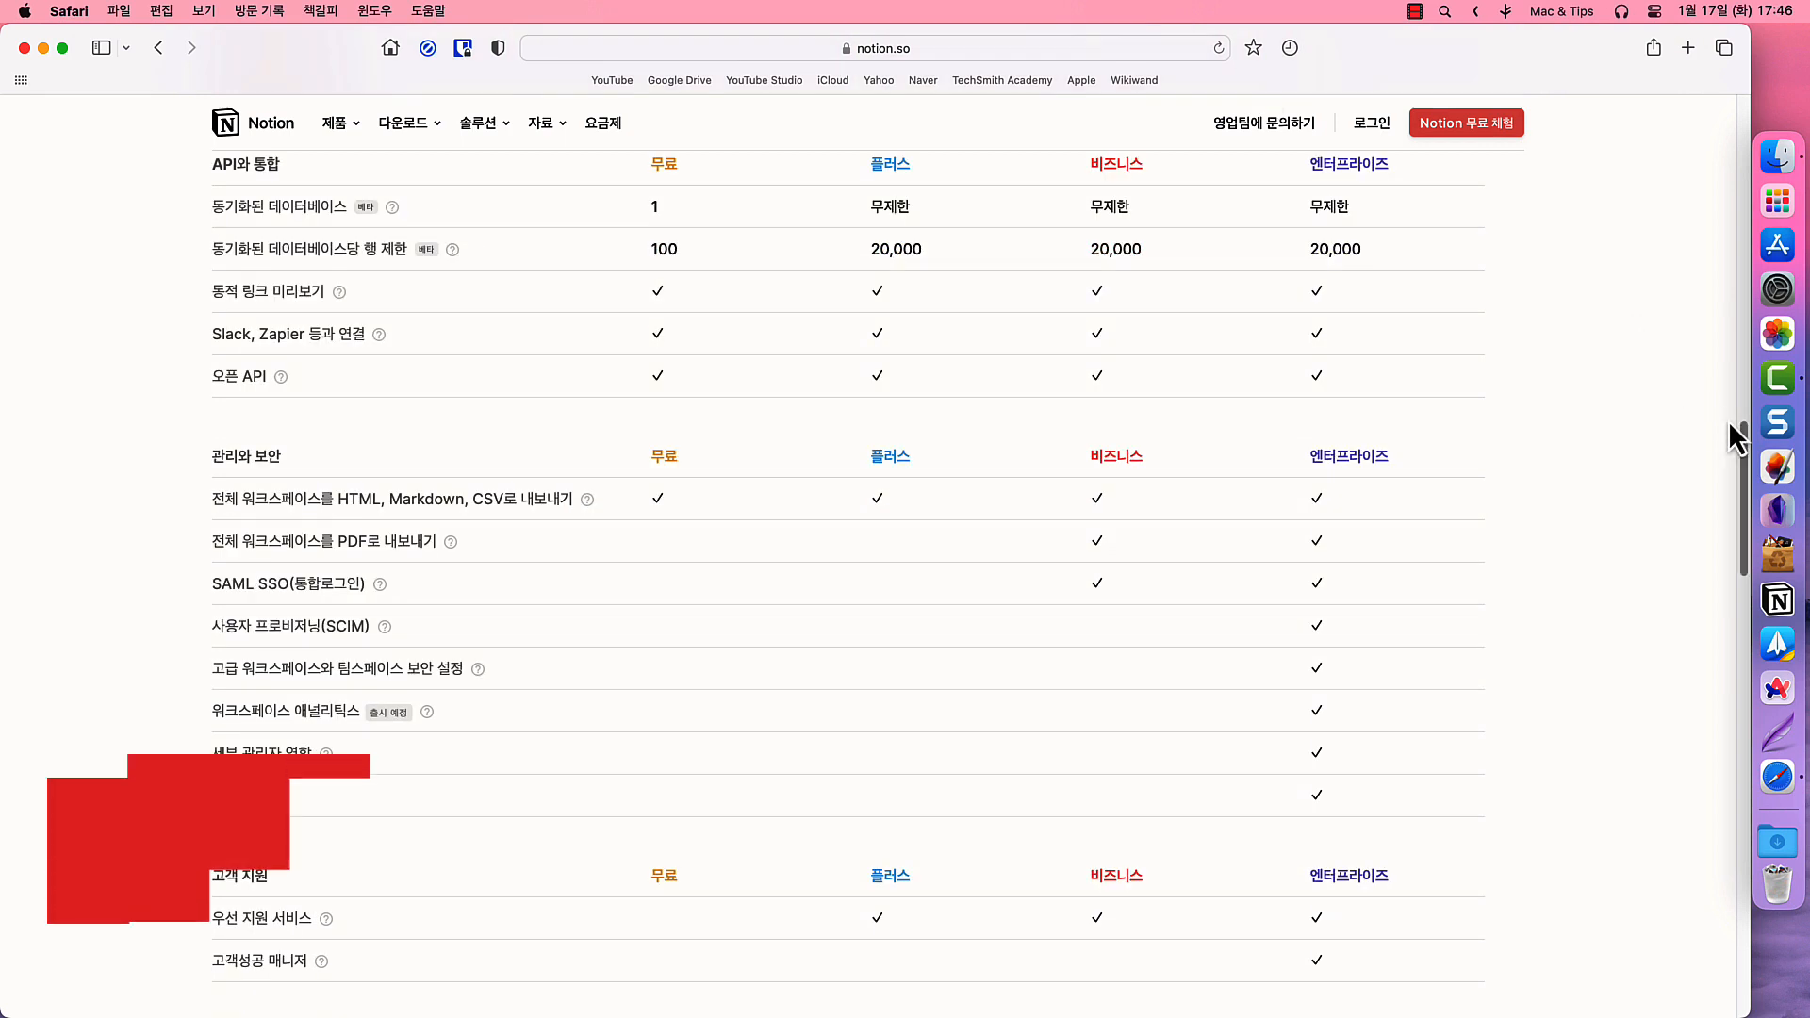
pyautogui.moveTo(1741, 433); pyautogui.dragTo(1742, 500)
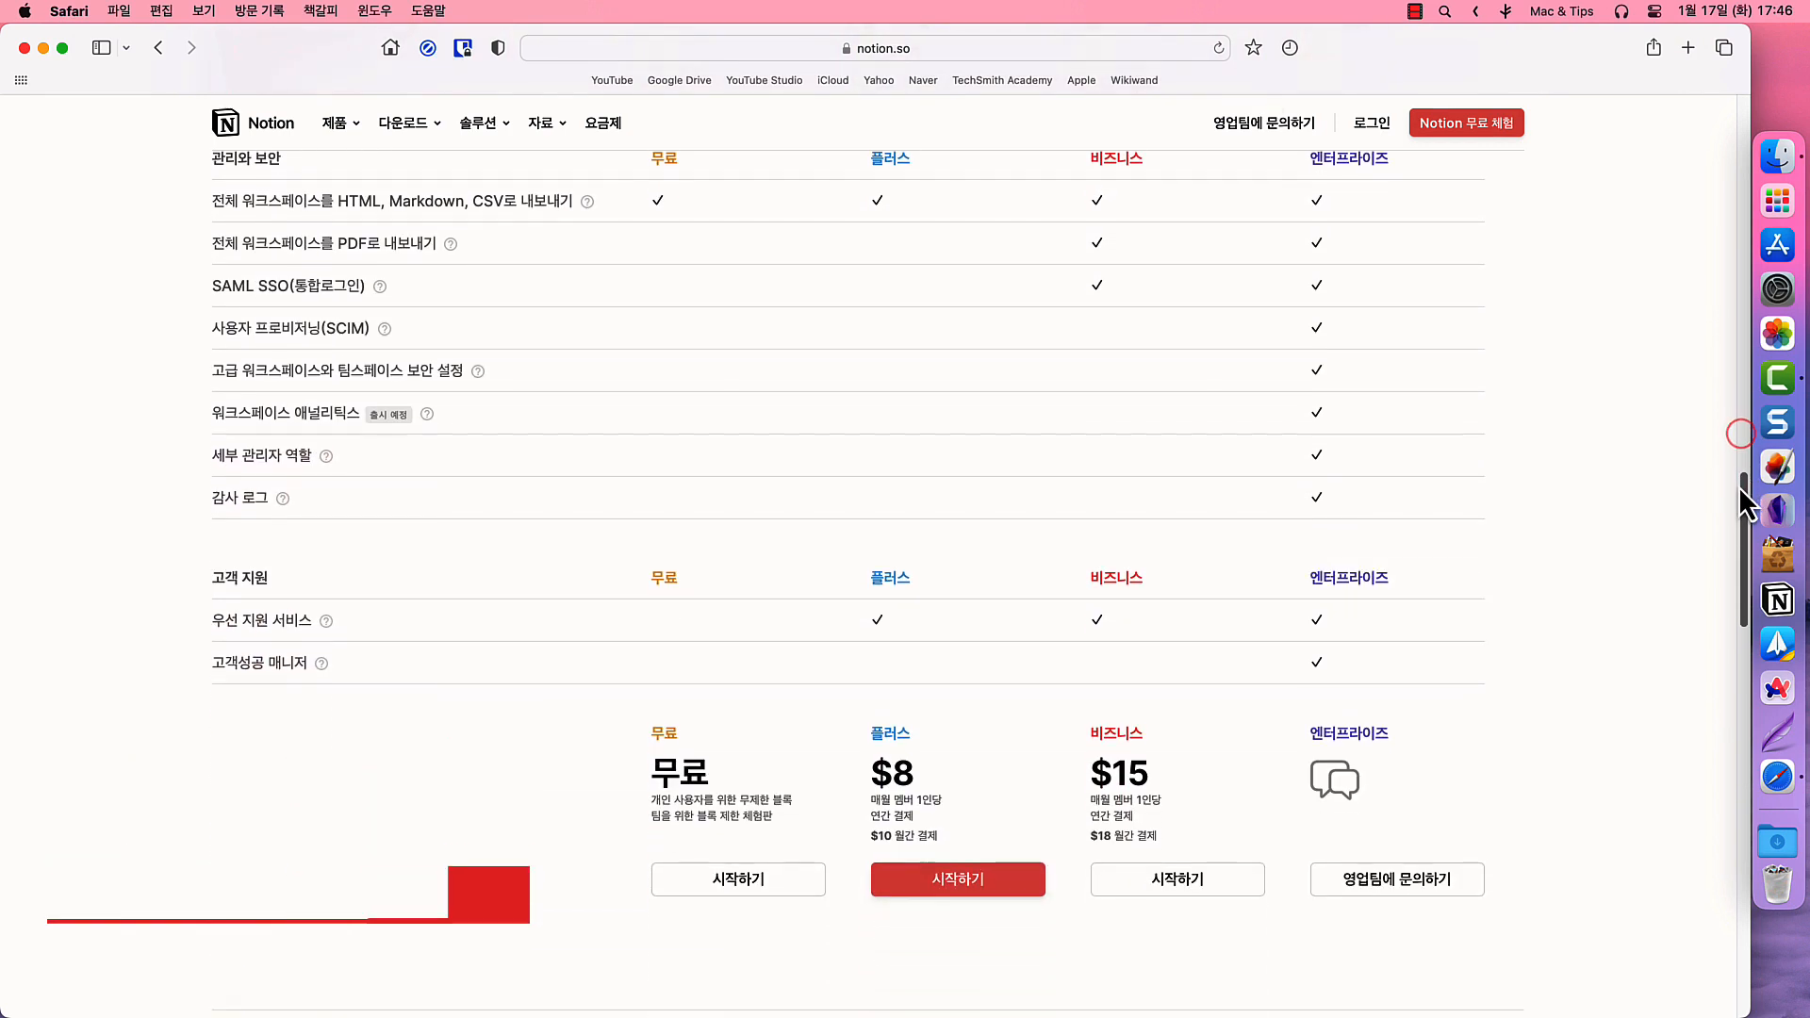
# - Sign up for the free plan for personal use, skip the survey, and save the account password
pyautogui.click(739, 886)
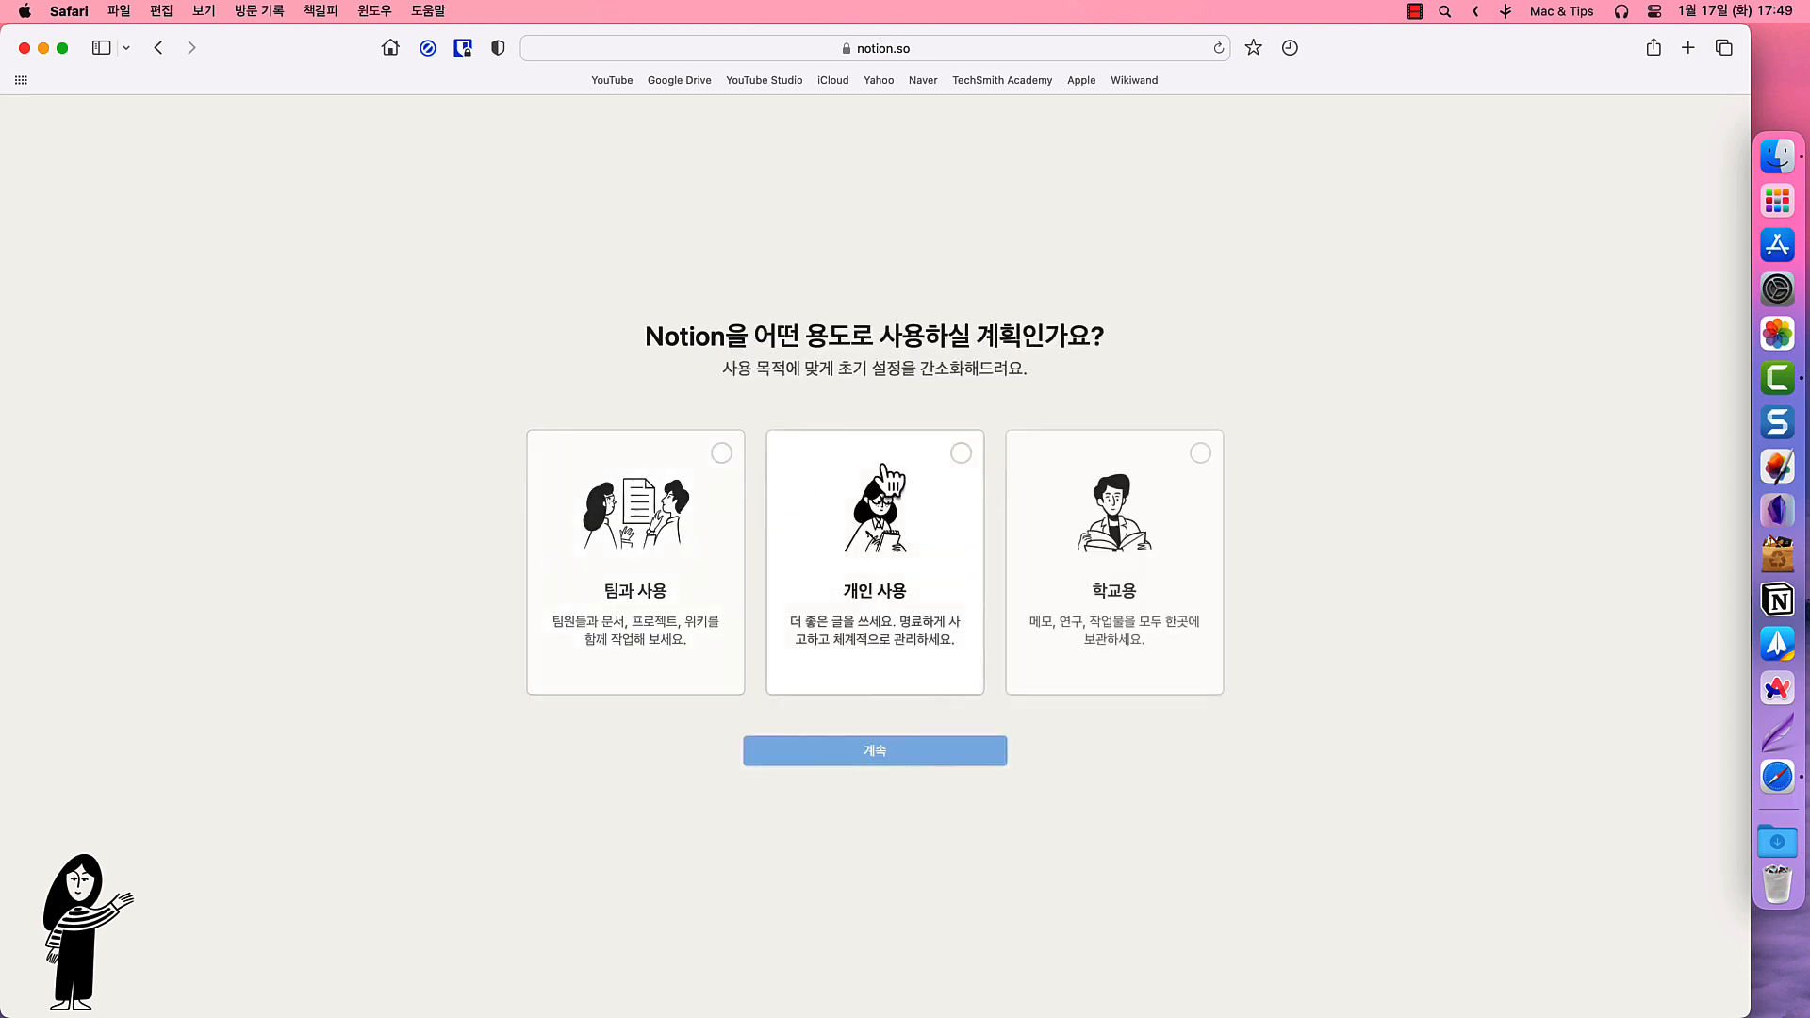
pyautogui.click(950, 526)
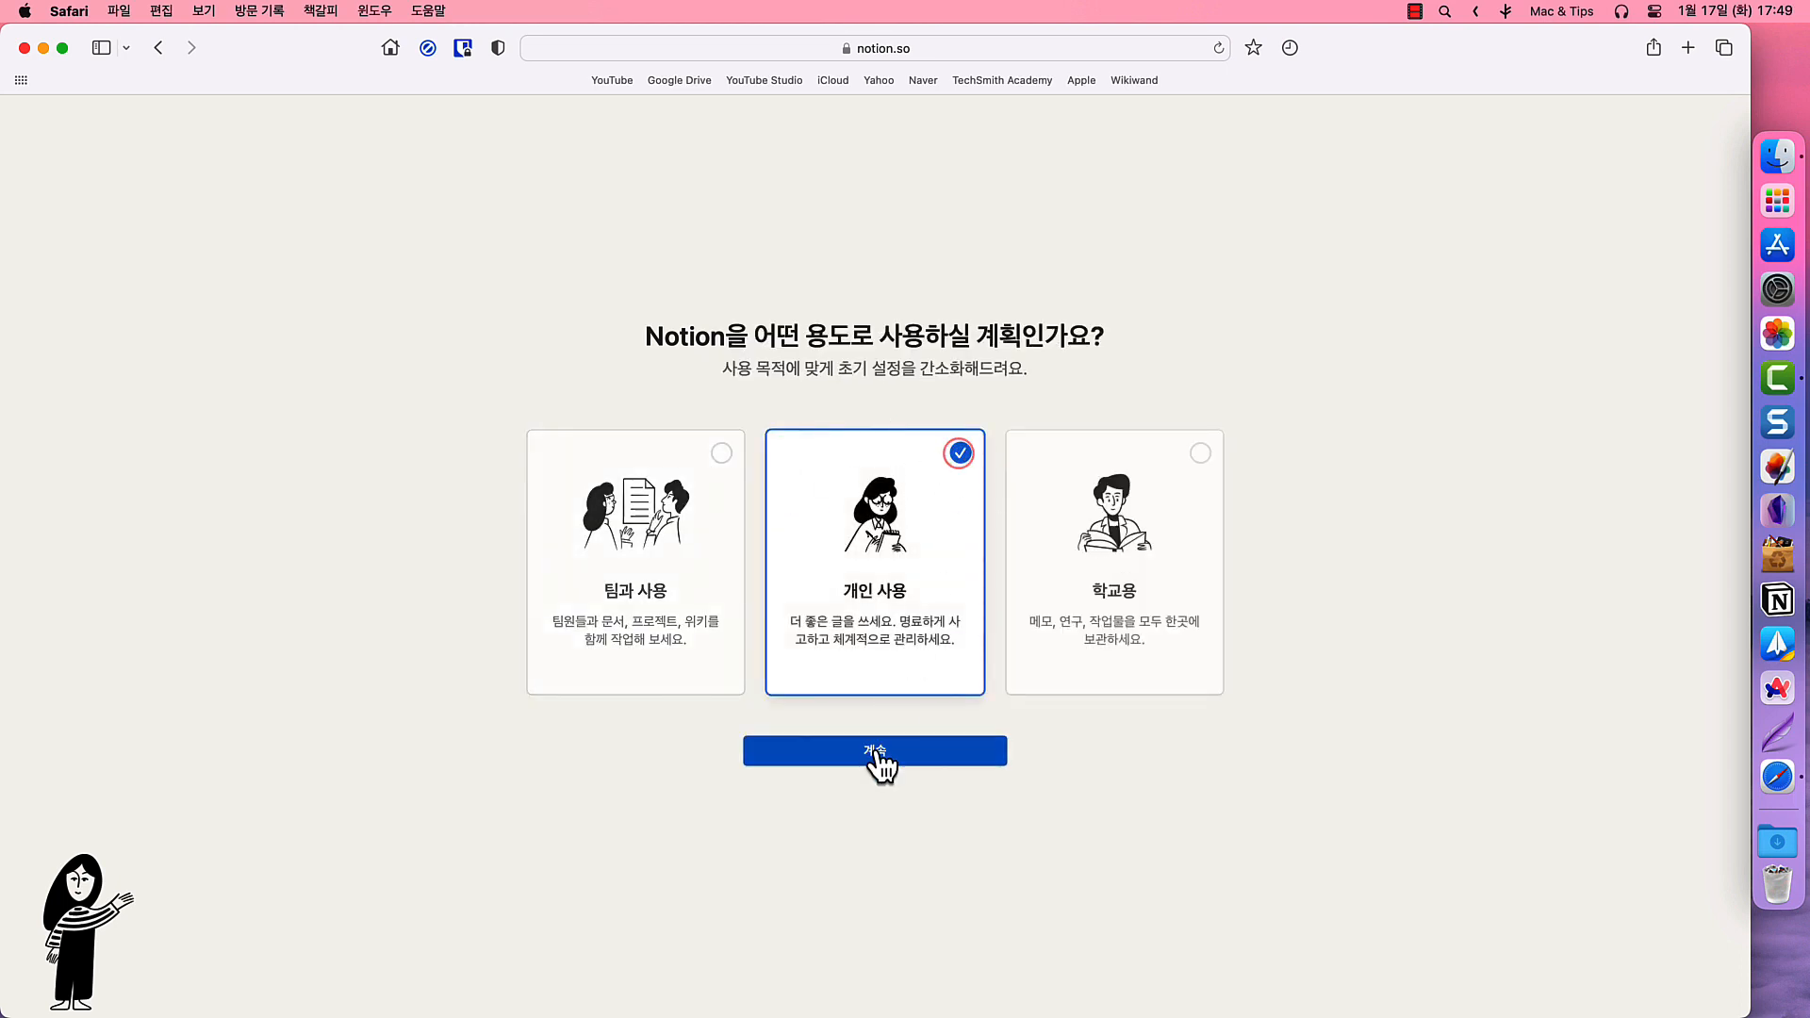
pyautogui.click(873, 752)
pyautogui.click(877, 747)
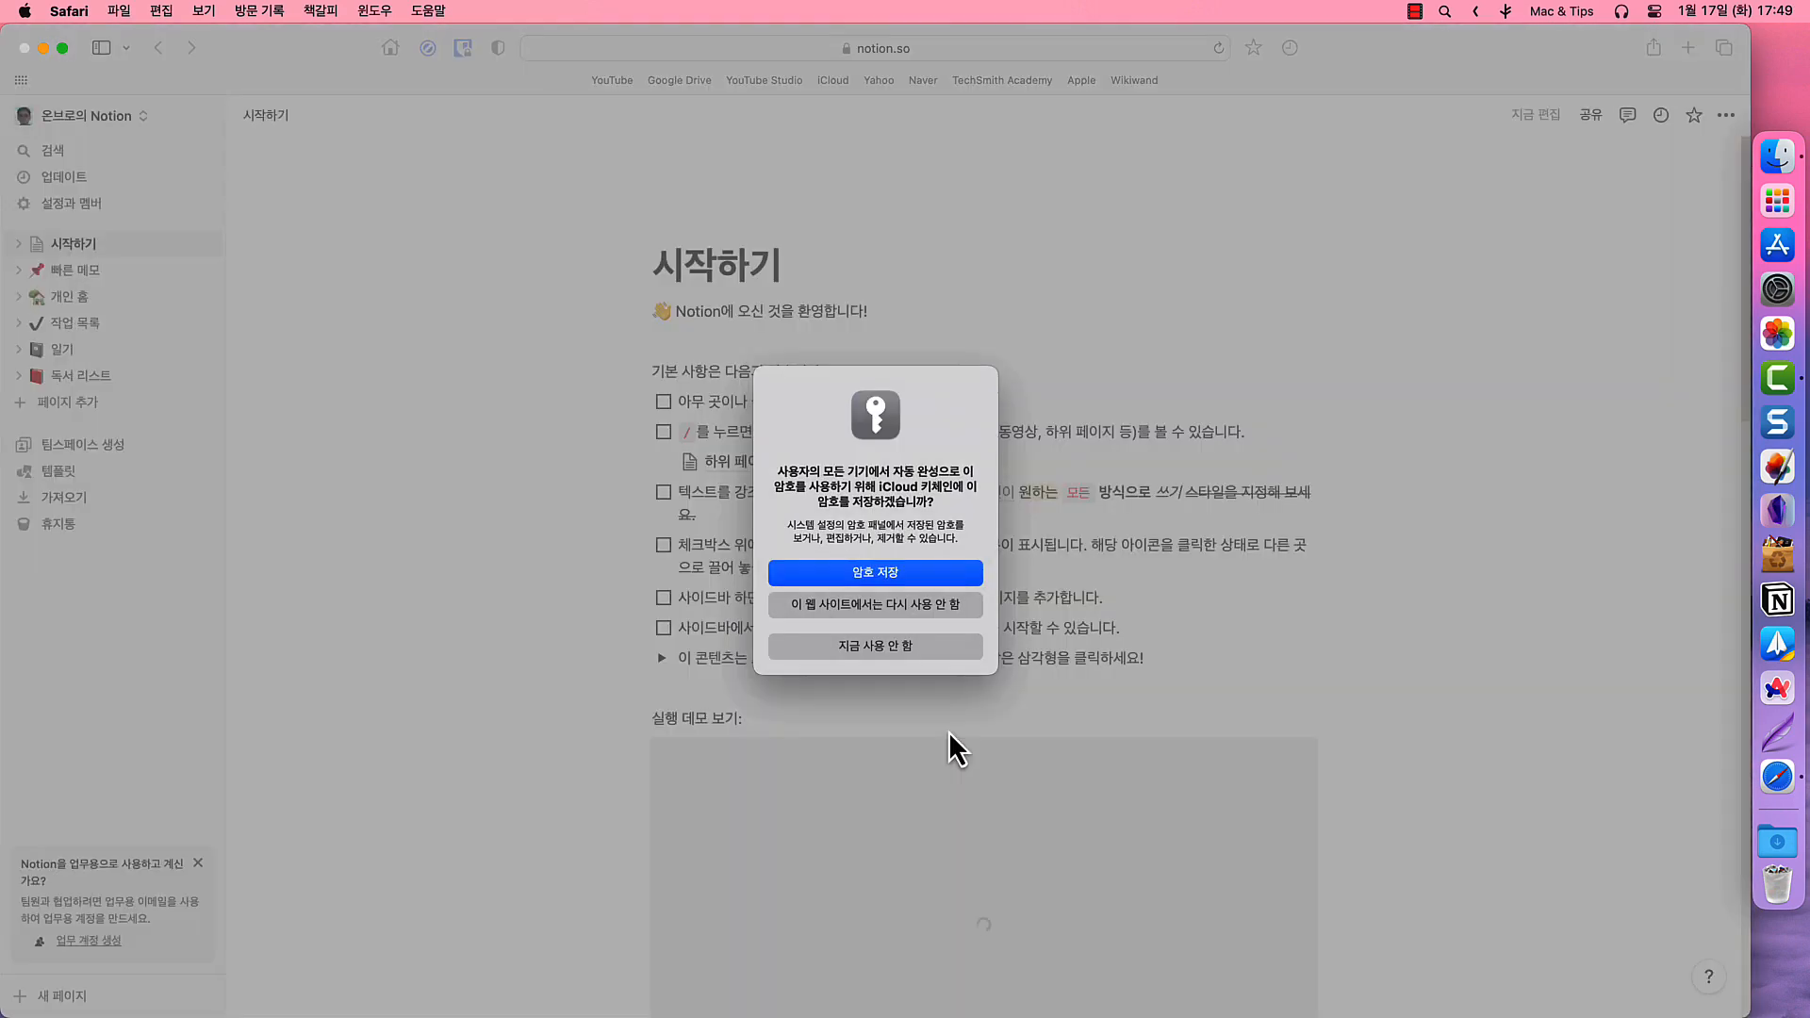
pyautogui.click(888, 574)
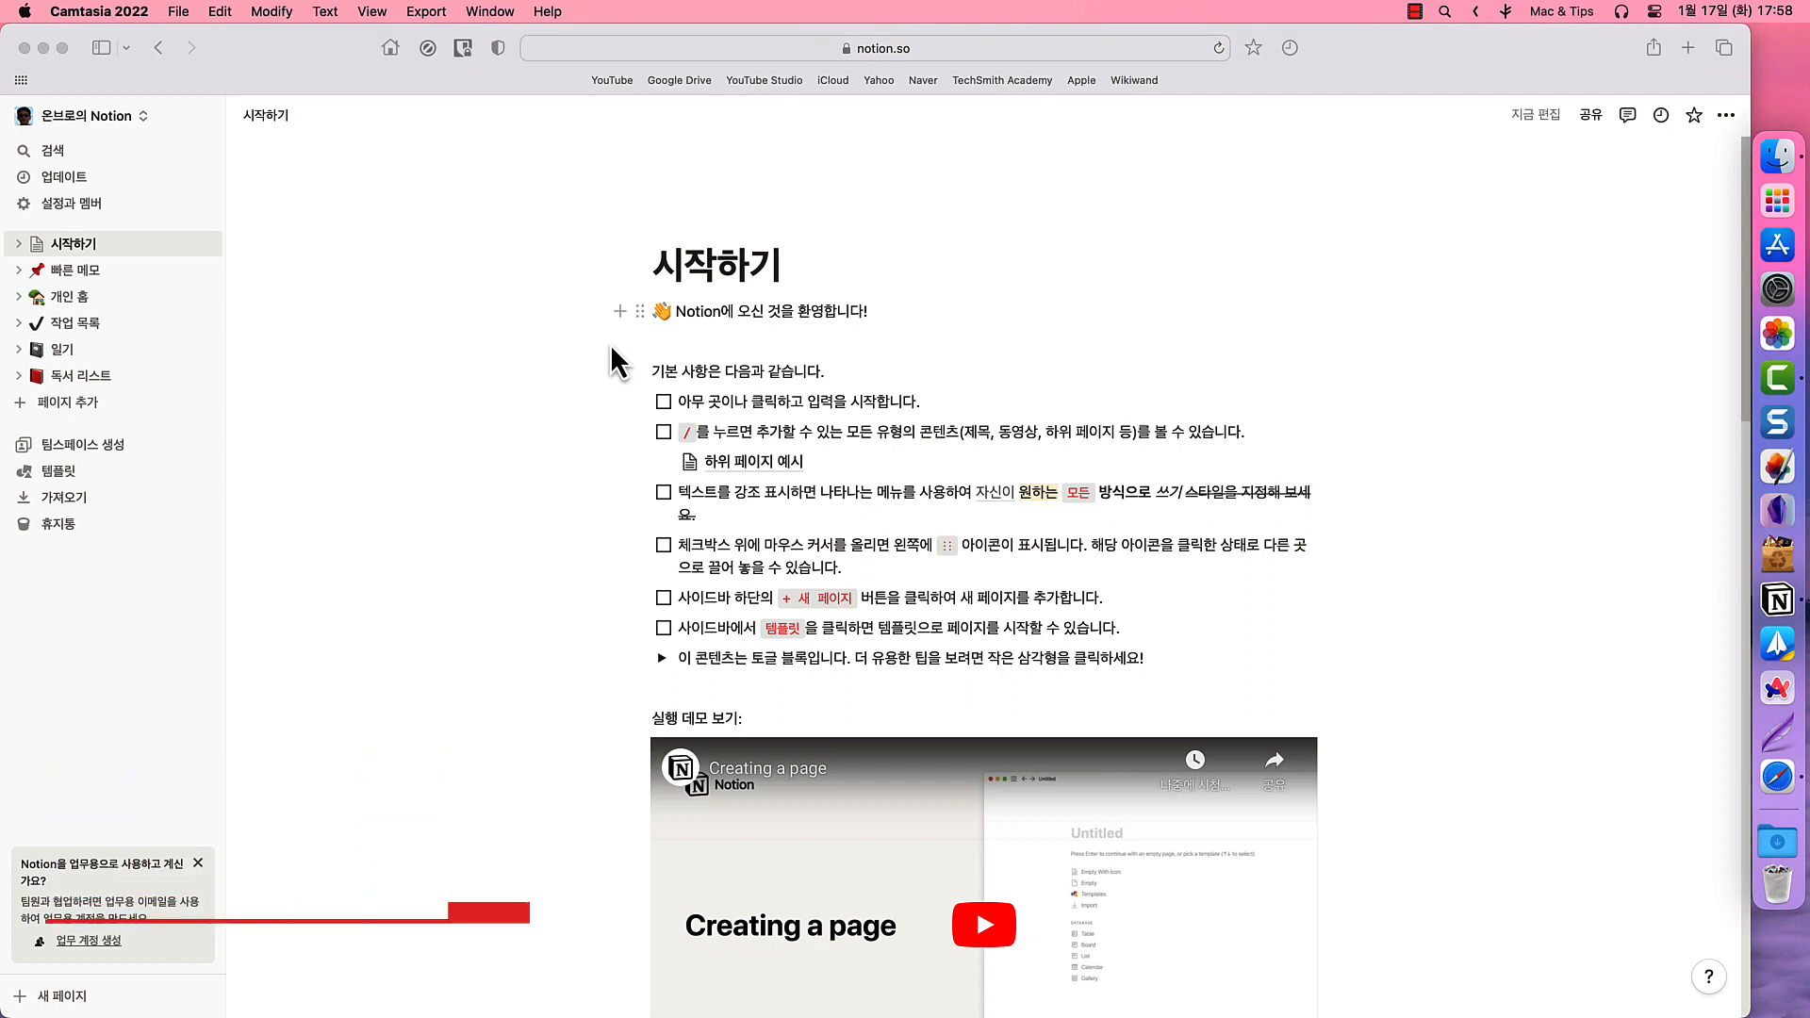
pyautogui.click(198, 433)
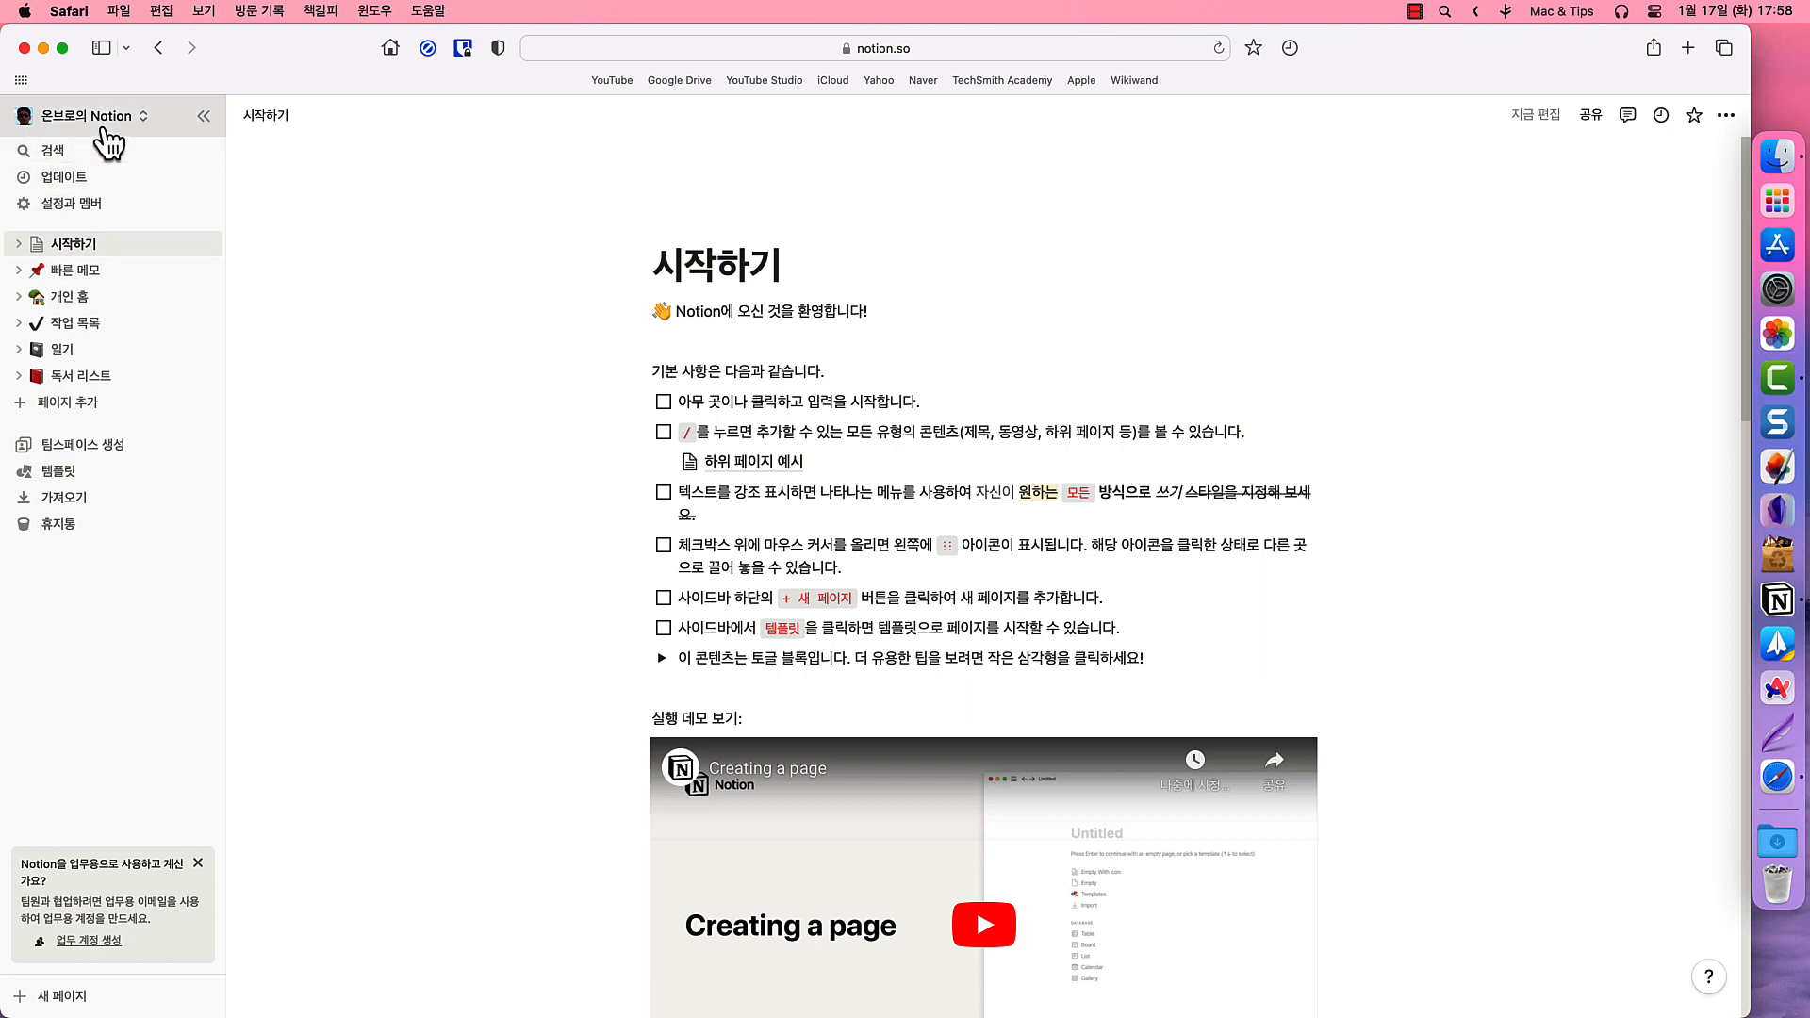
pyautogui.click(204, 122)
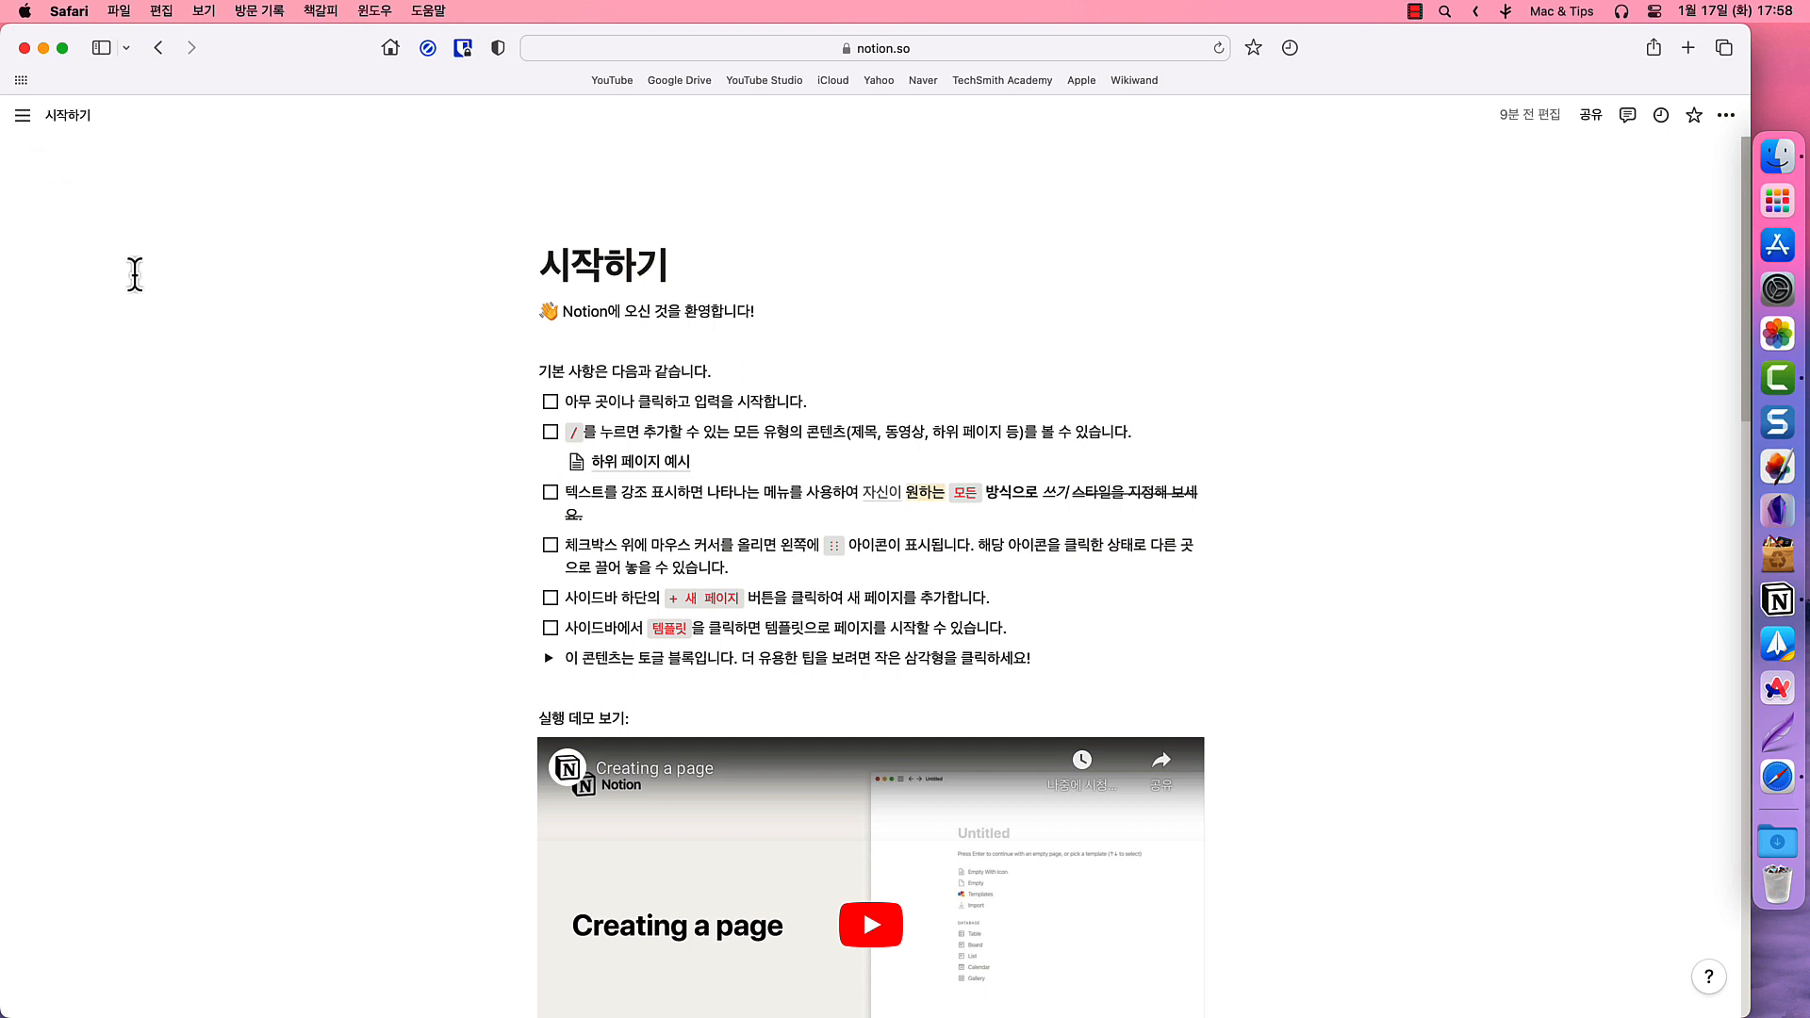
pyautogui.moveTo(64, 274)
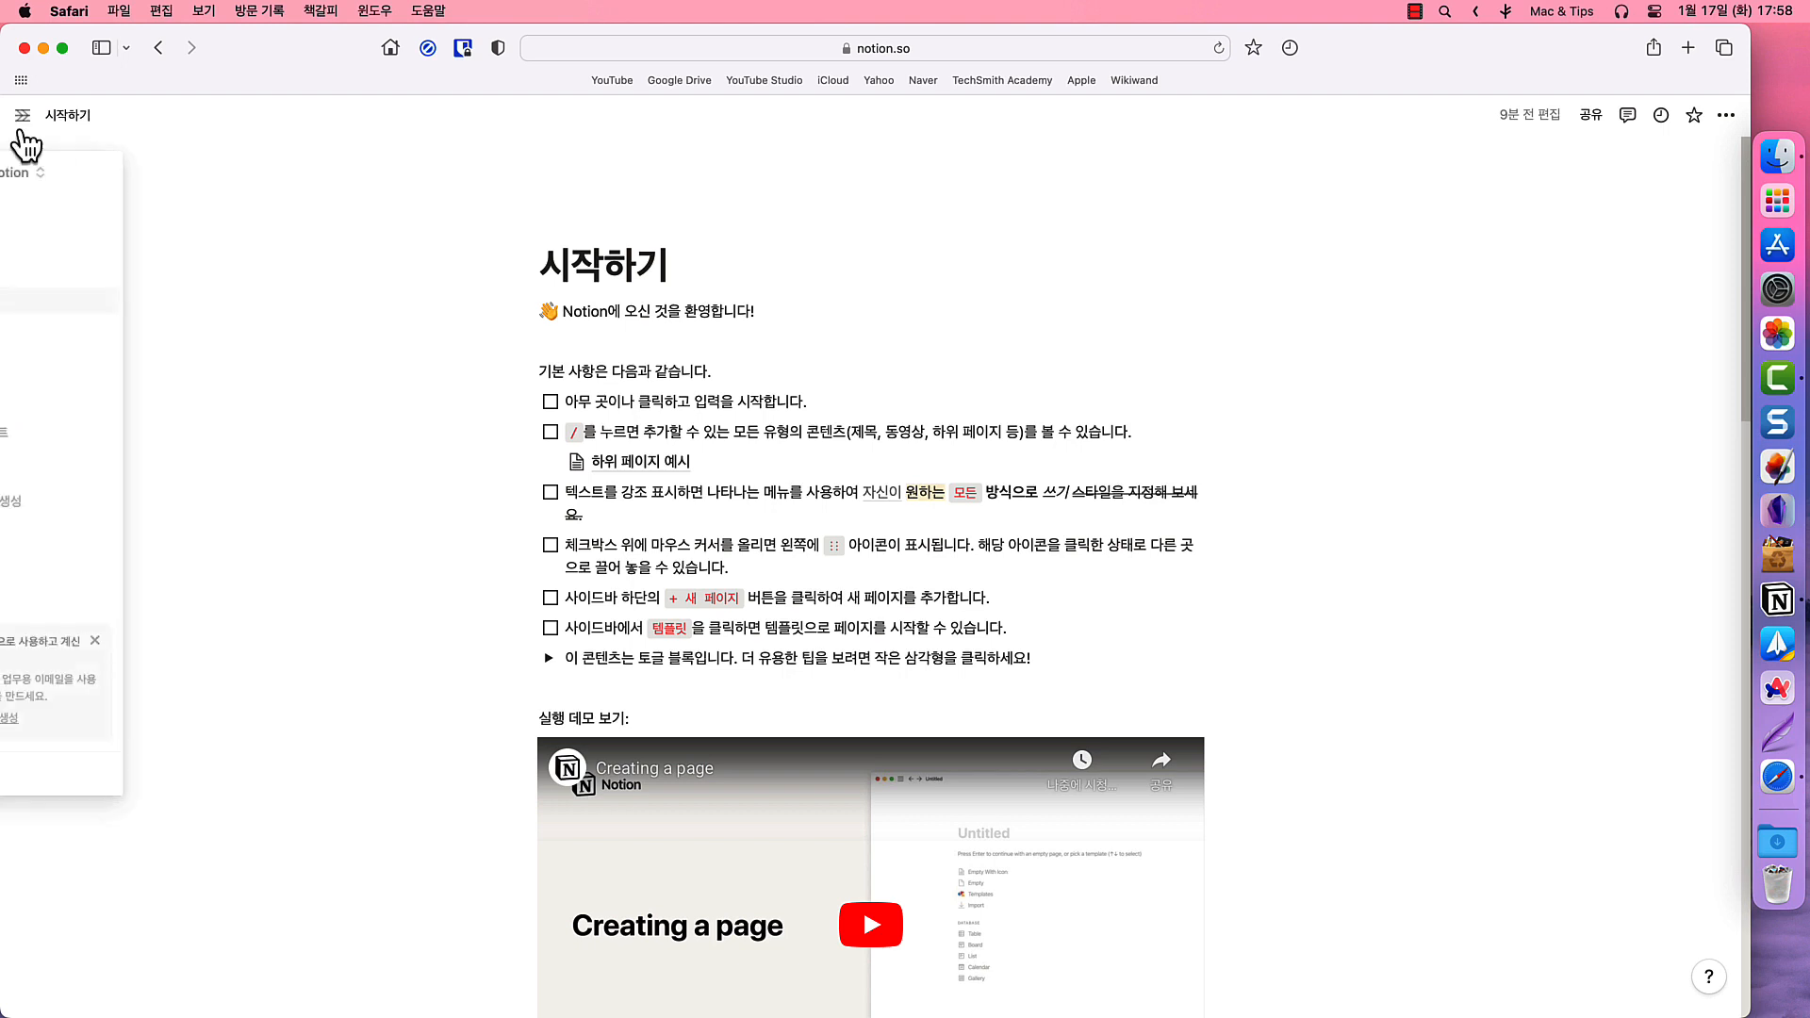
pyautogui.click(22, 116)
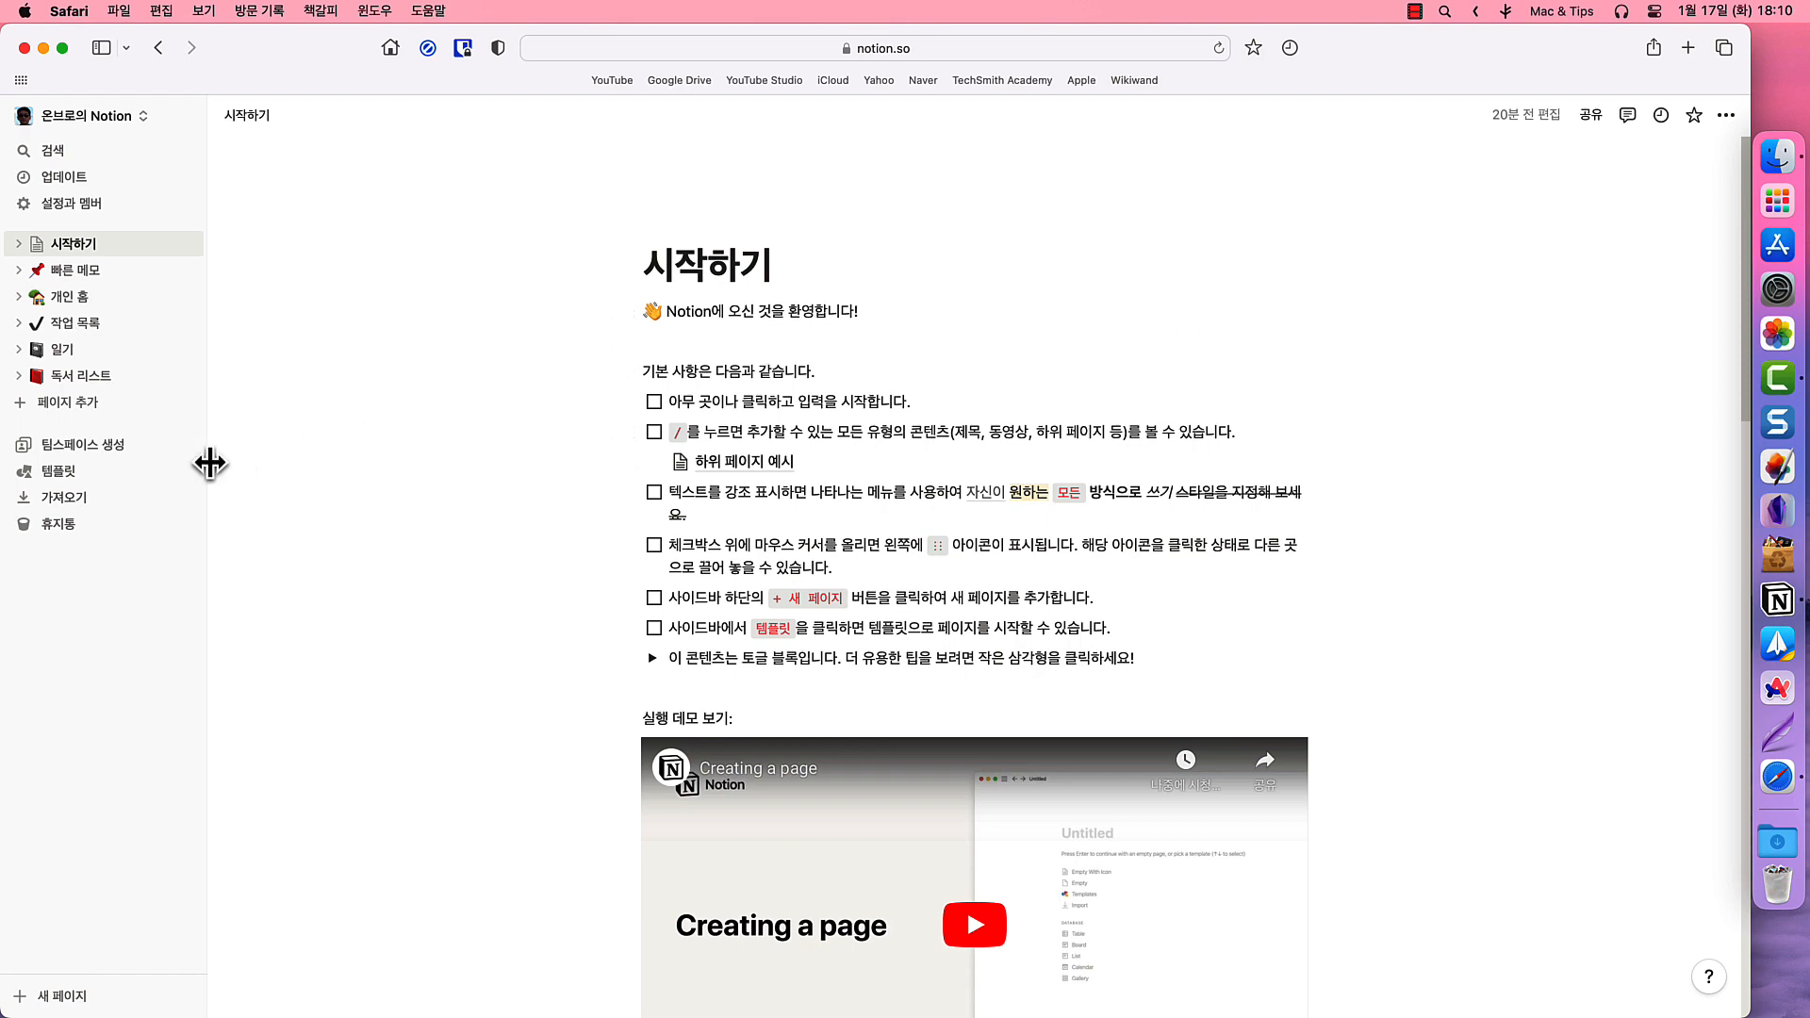
pyautogui.moveTo(210, 464); pyautogui.dragTo(133, 493)
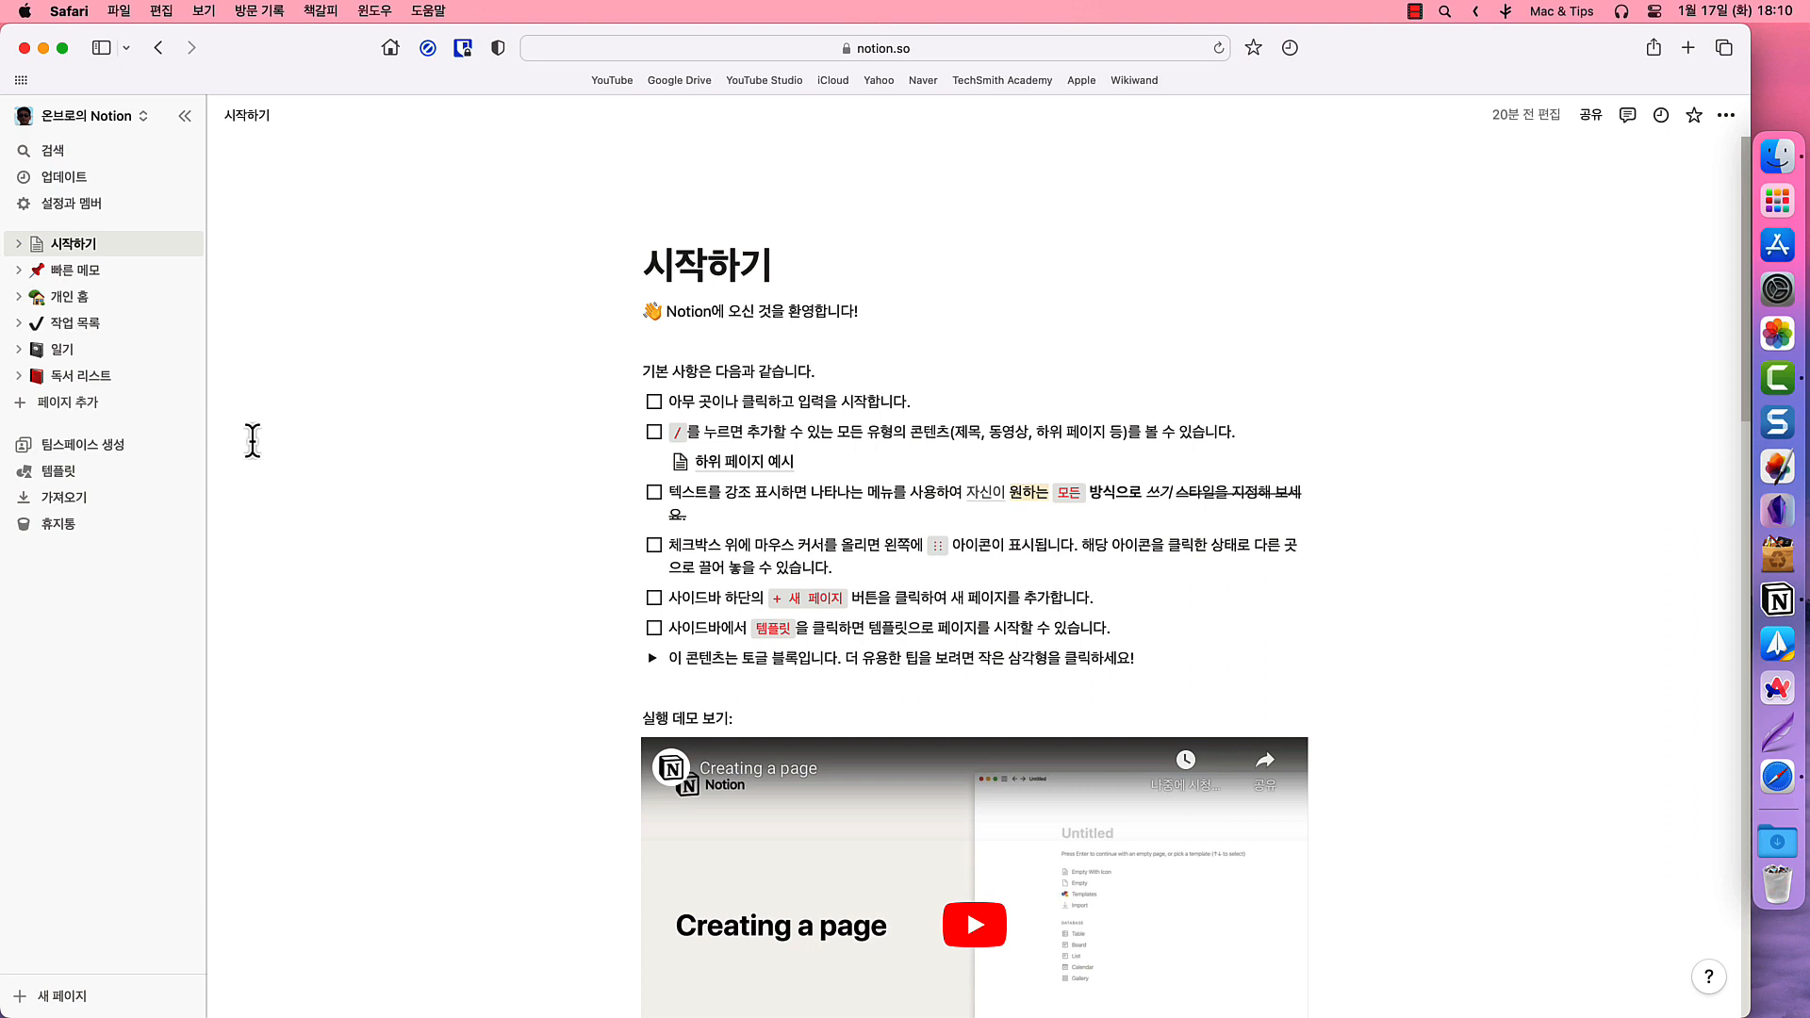
pyautogui.click(118, 117)
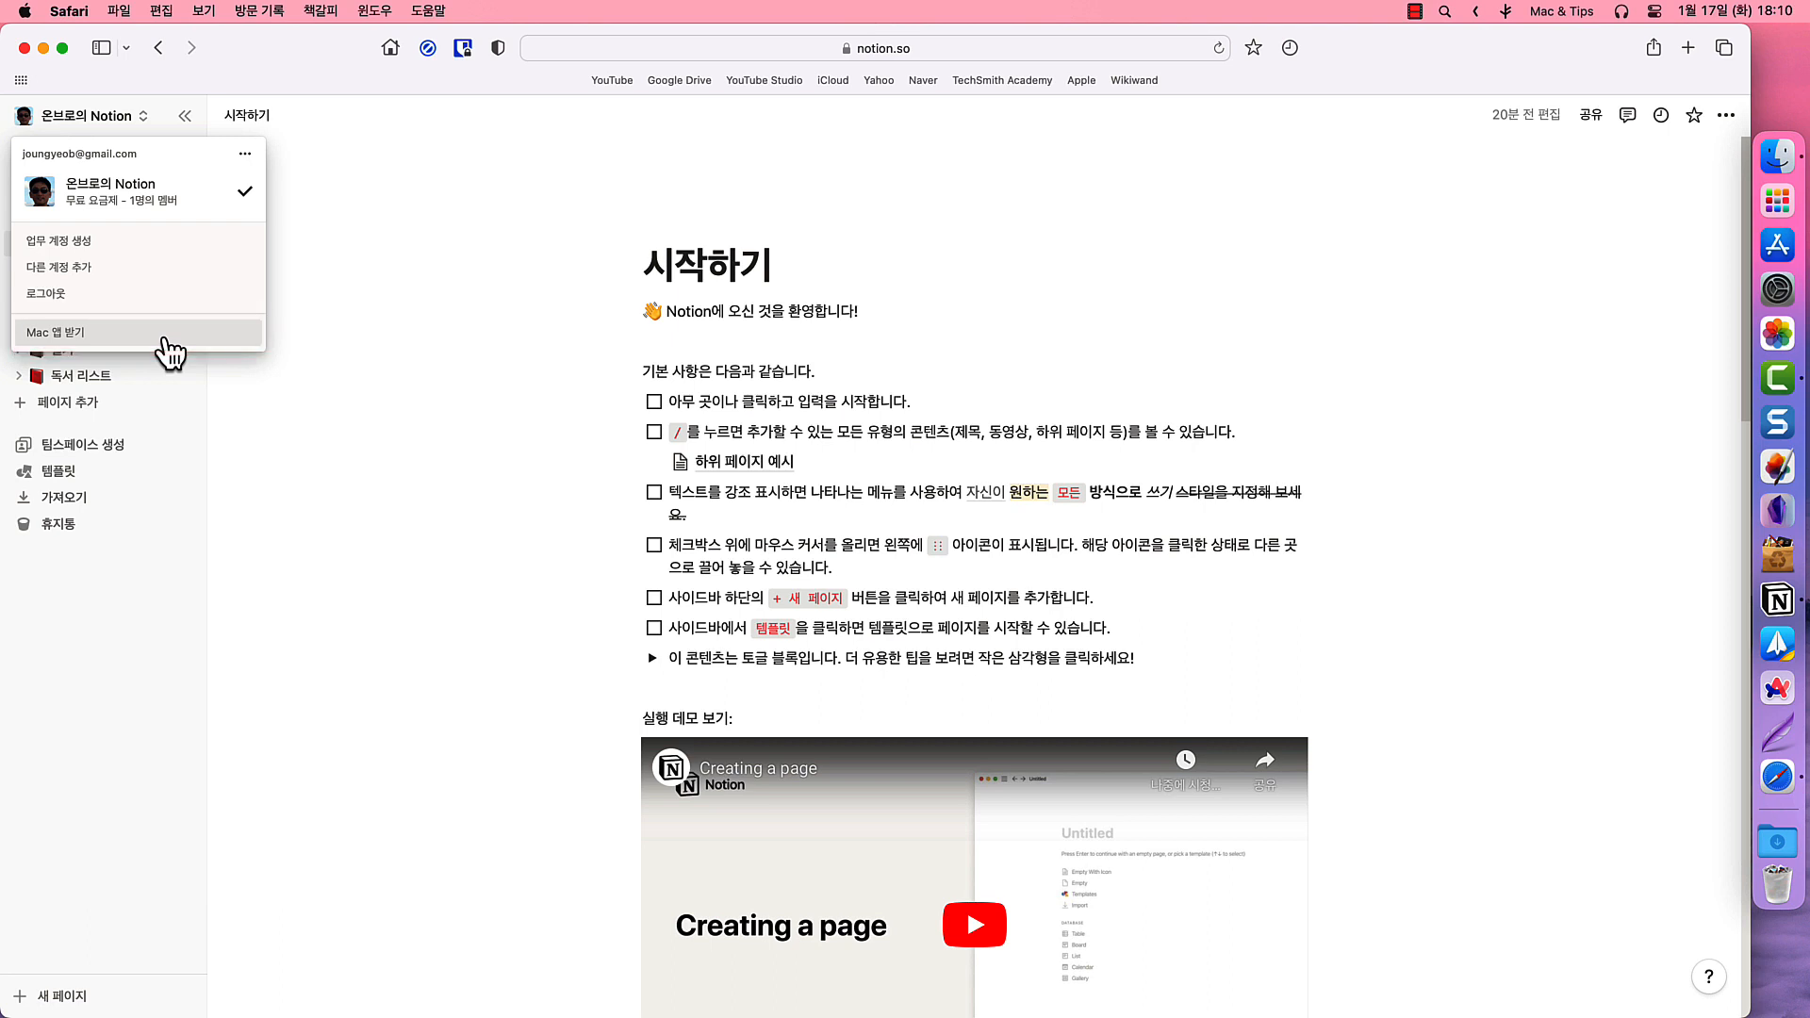
pyautogui.click(242, 414)
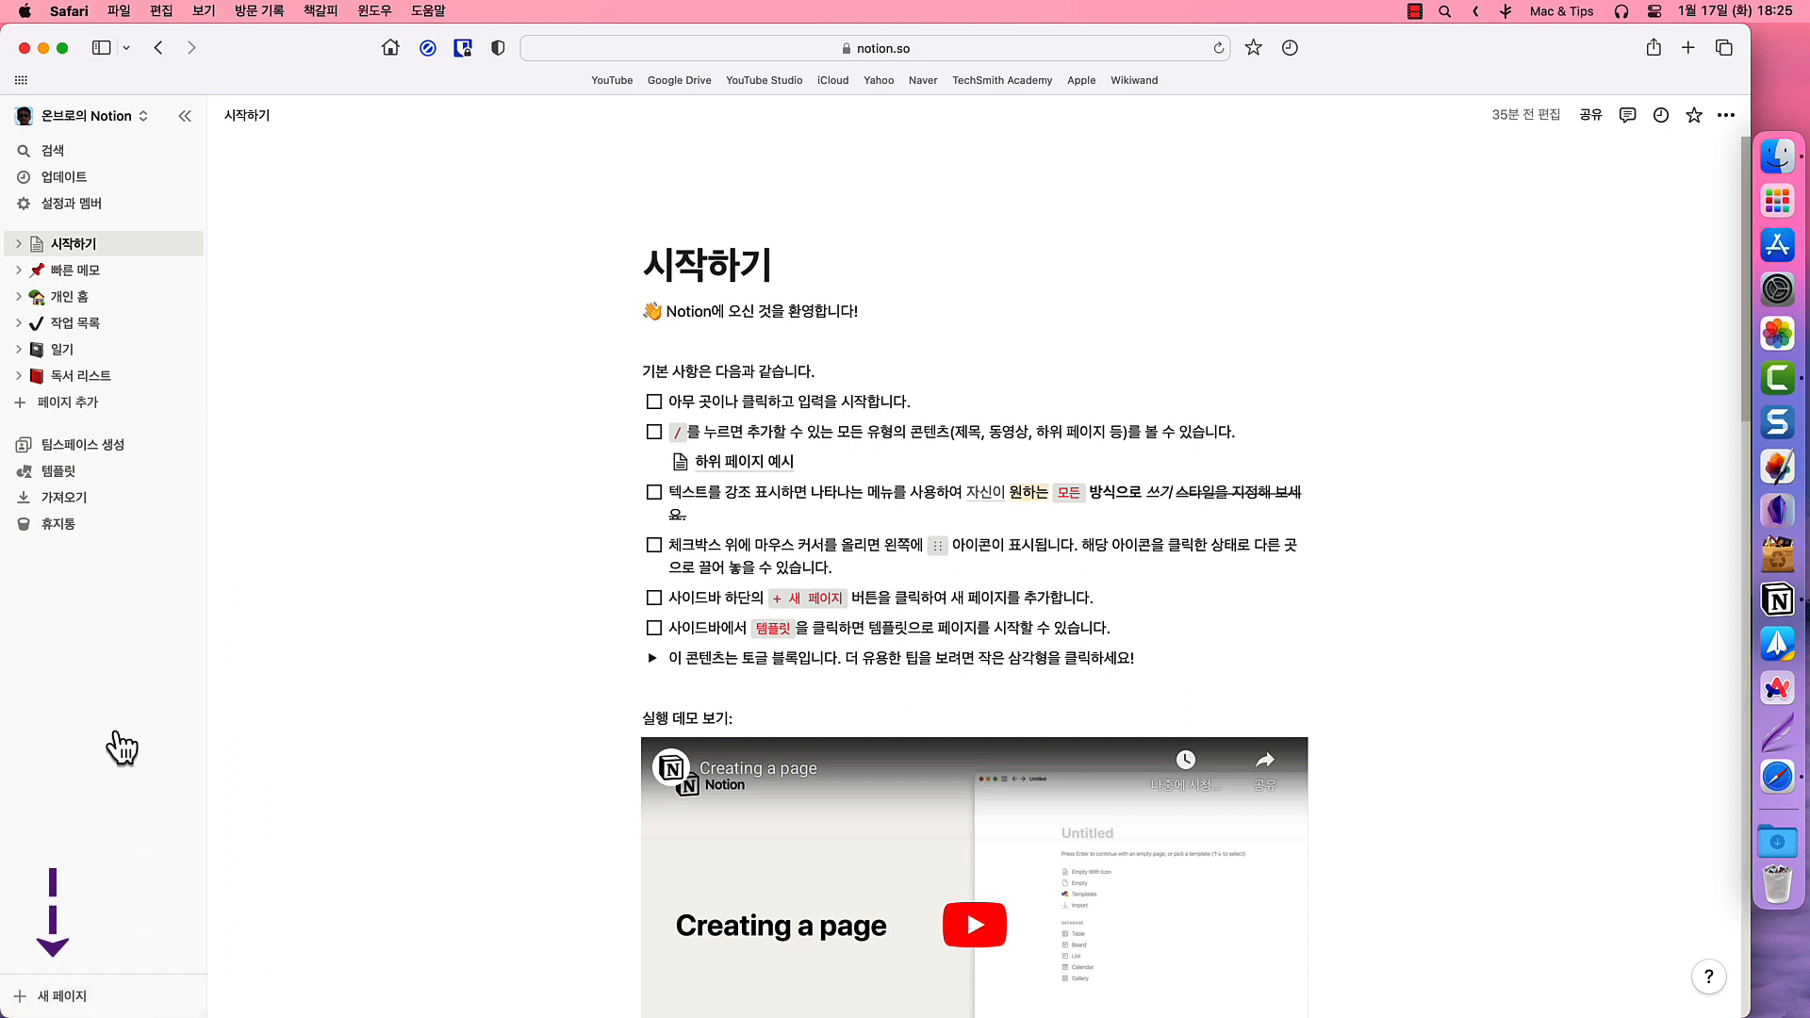
# - Add a new page in the sidebar and rename it 'Wisdom T Company'
pyautogui.click(113, 405)
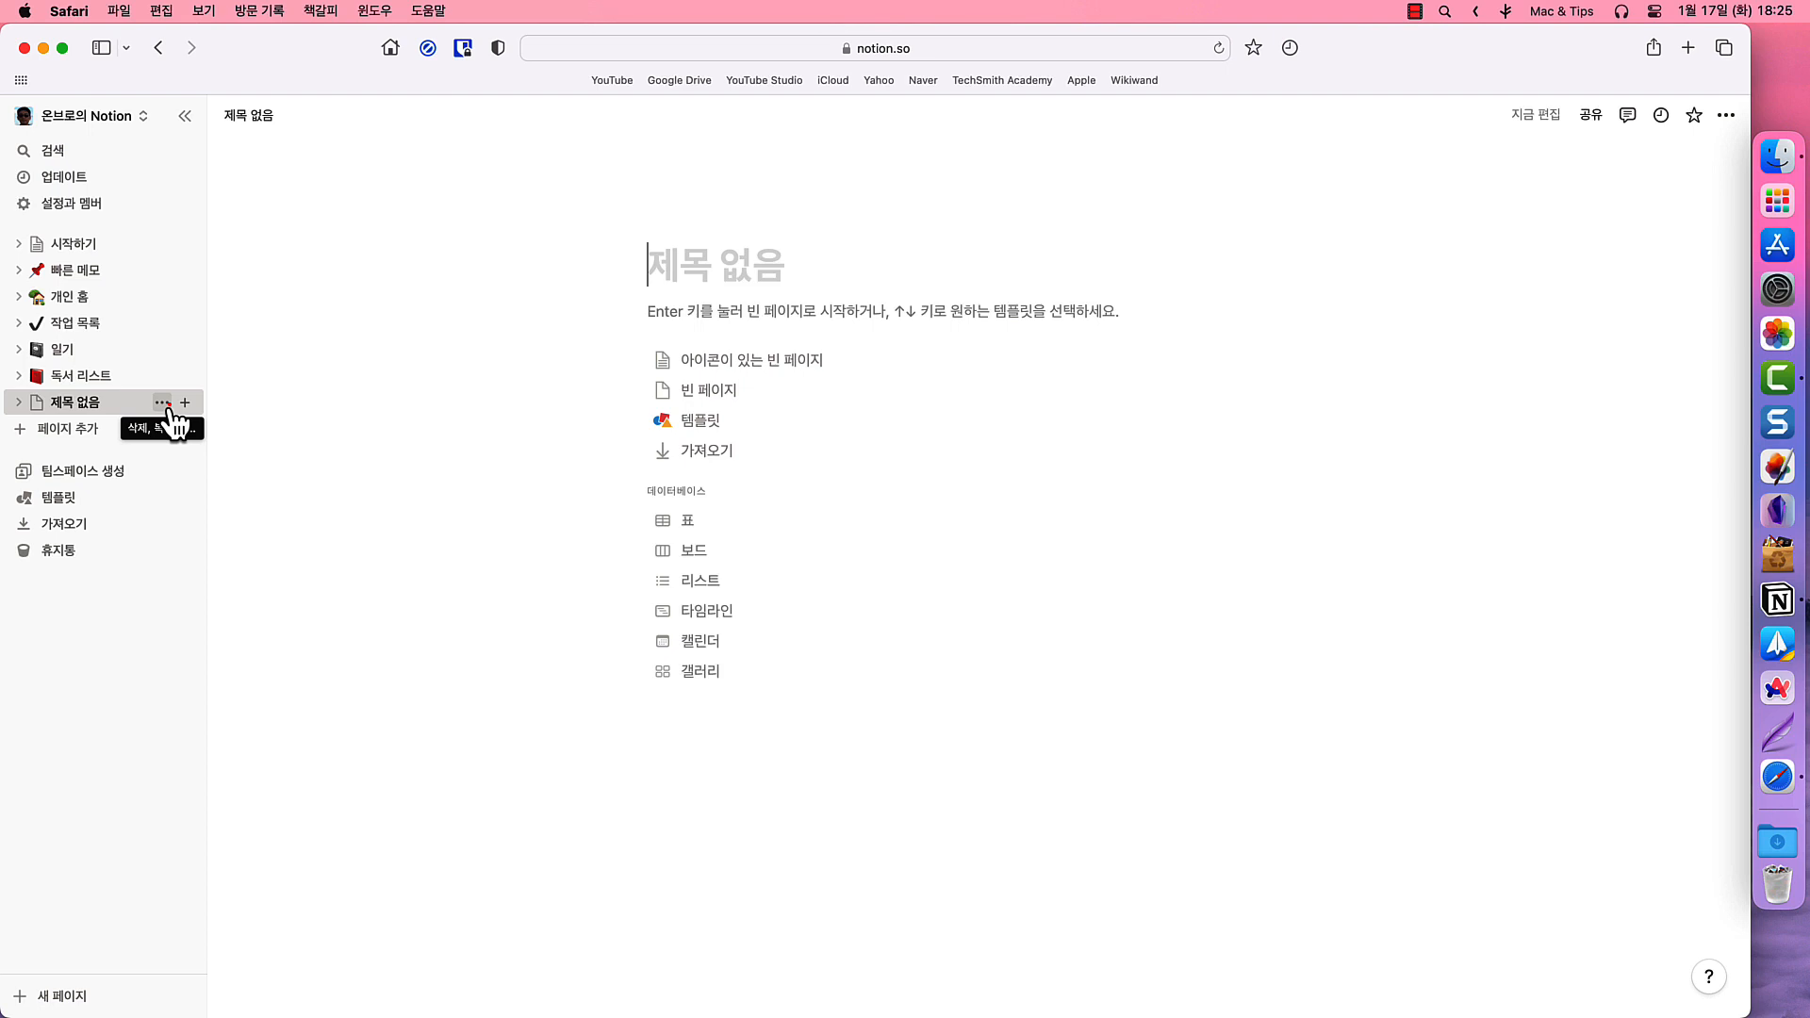
pyautogui.click(163, 403)
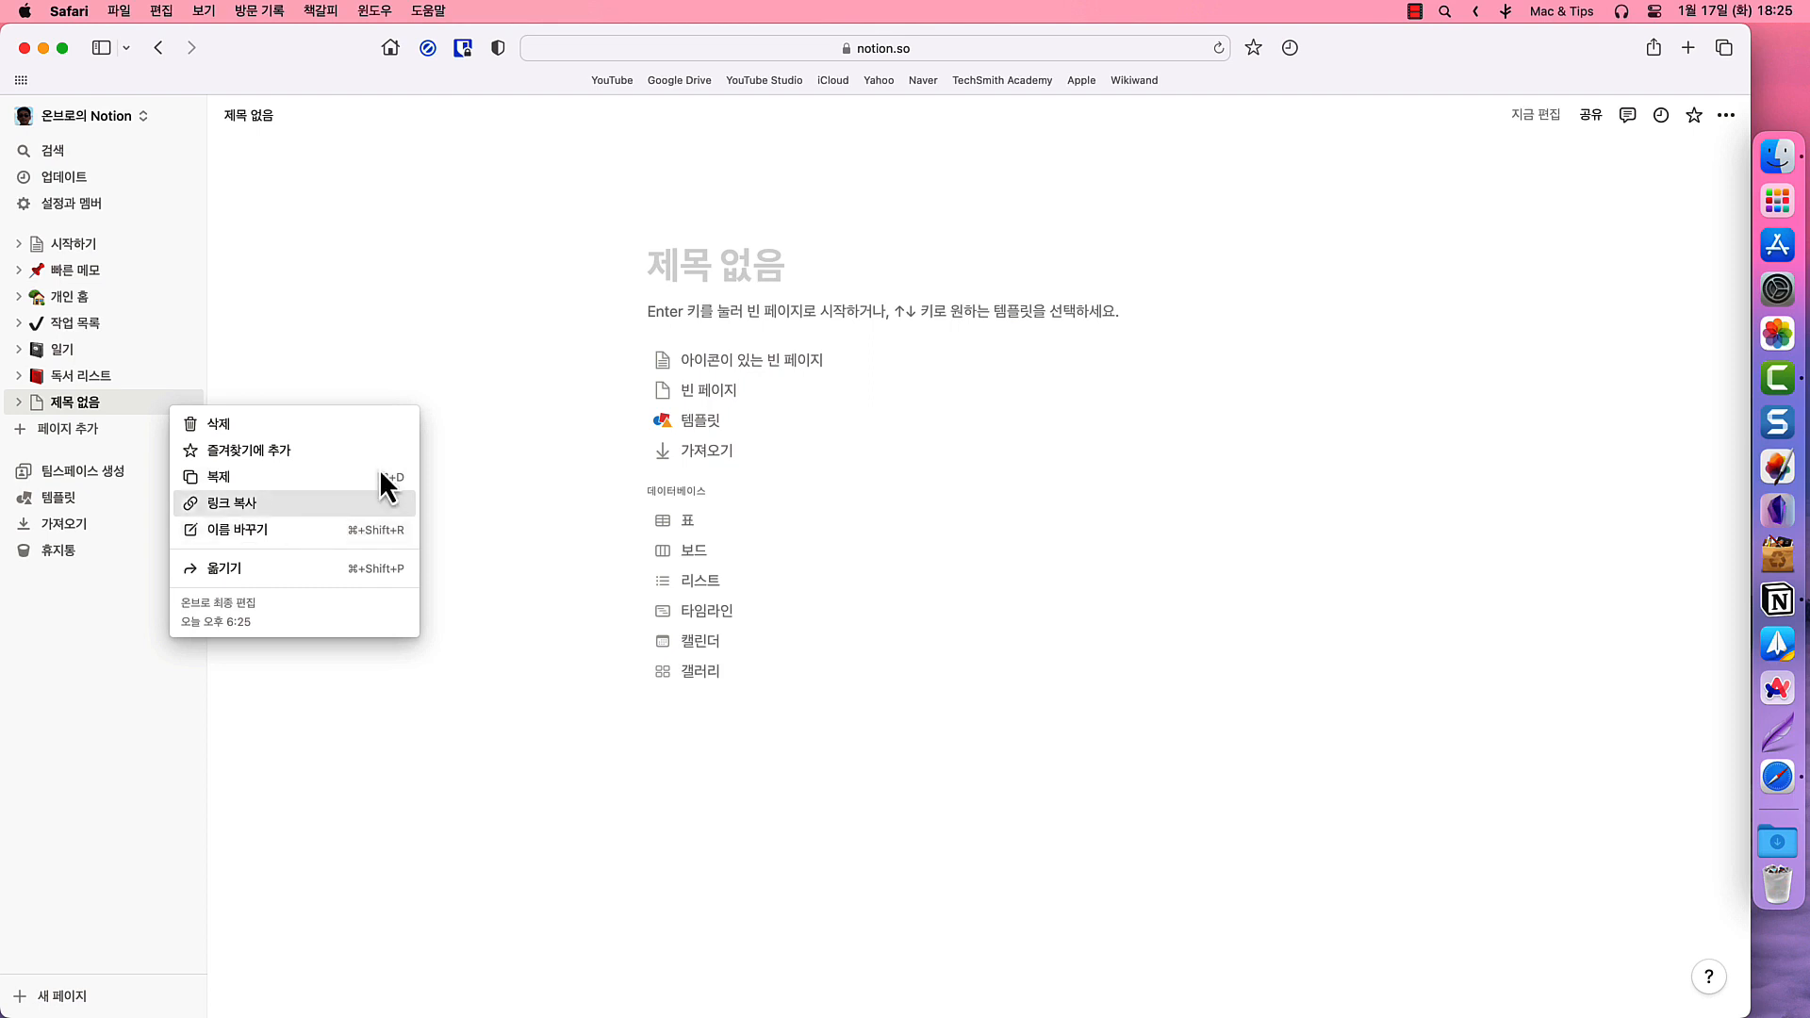
pyautogui.click(590, 343)
pyautogui.click(679, 263)
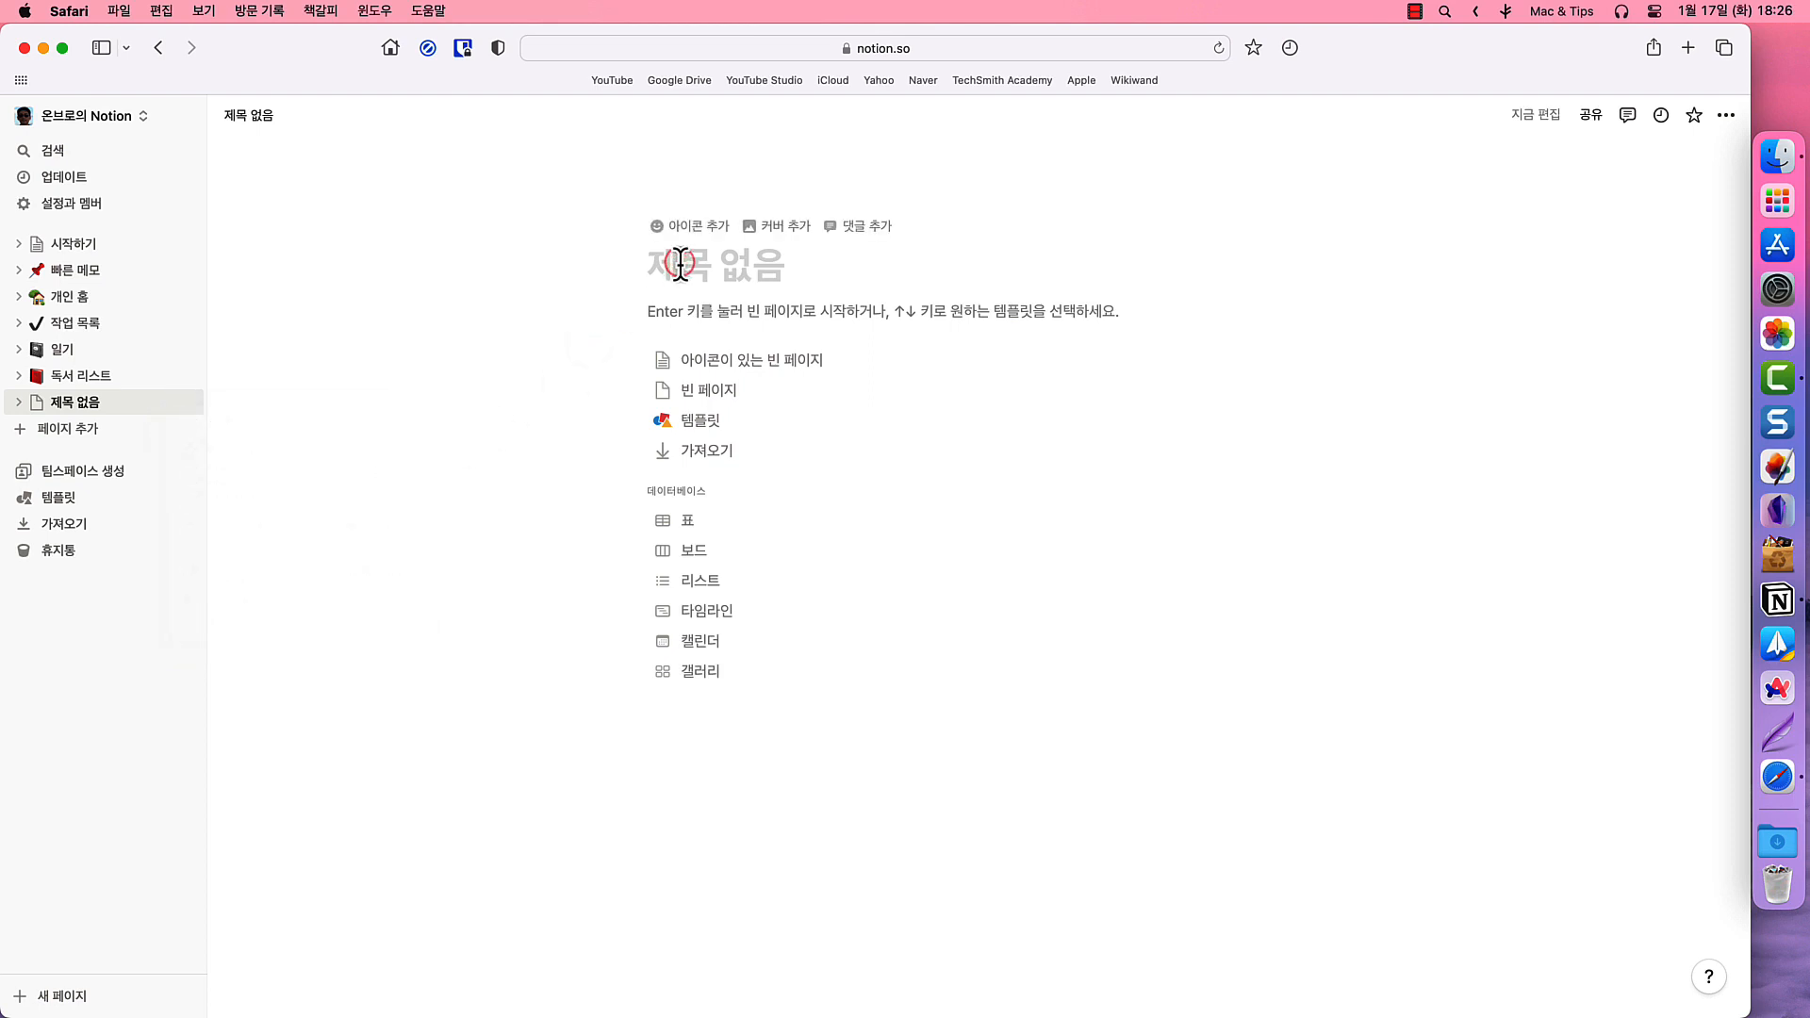
pyautogui.write('Wi')
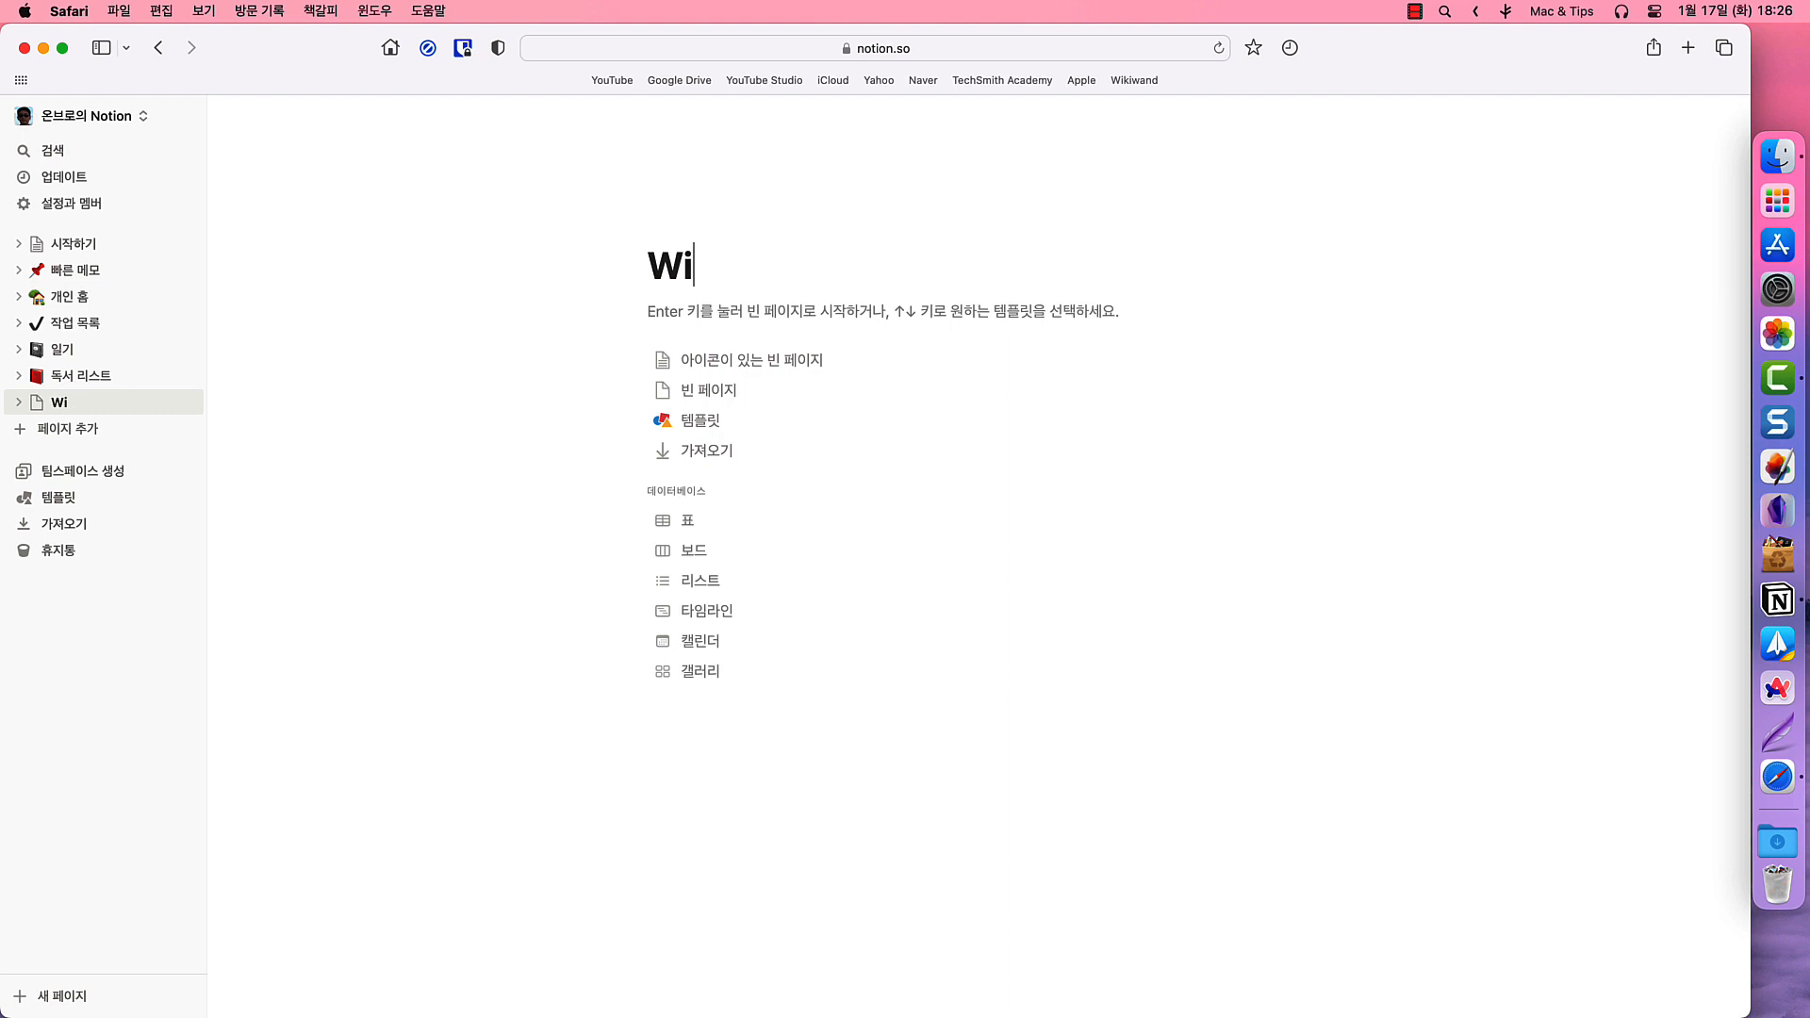
pyautogui.write('sdom T ')
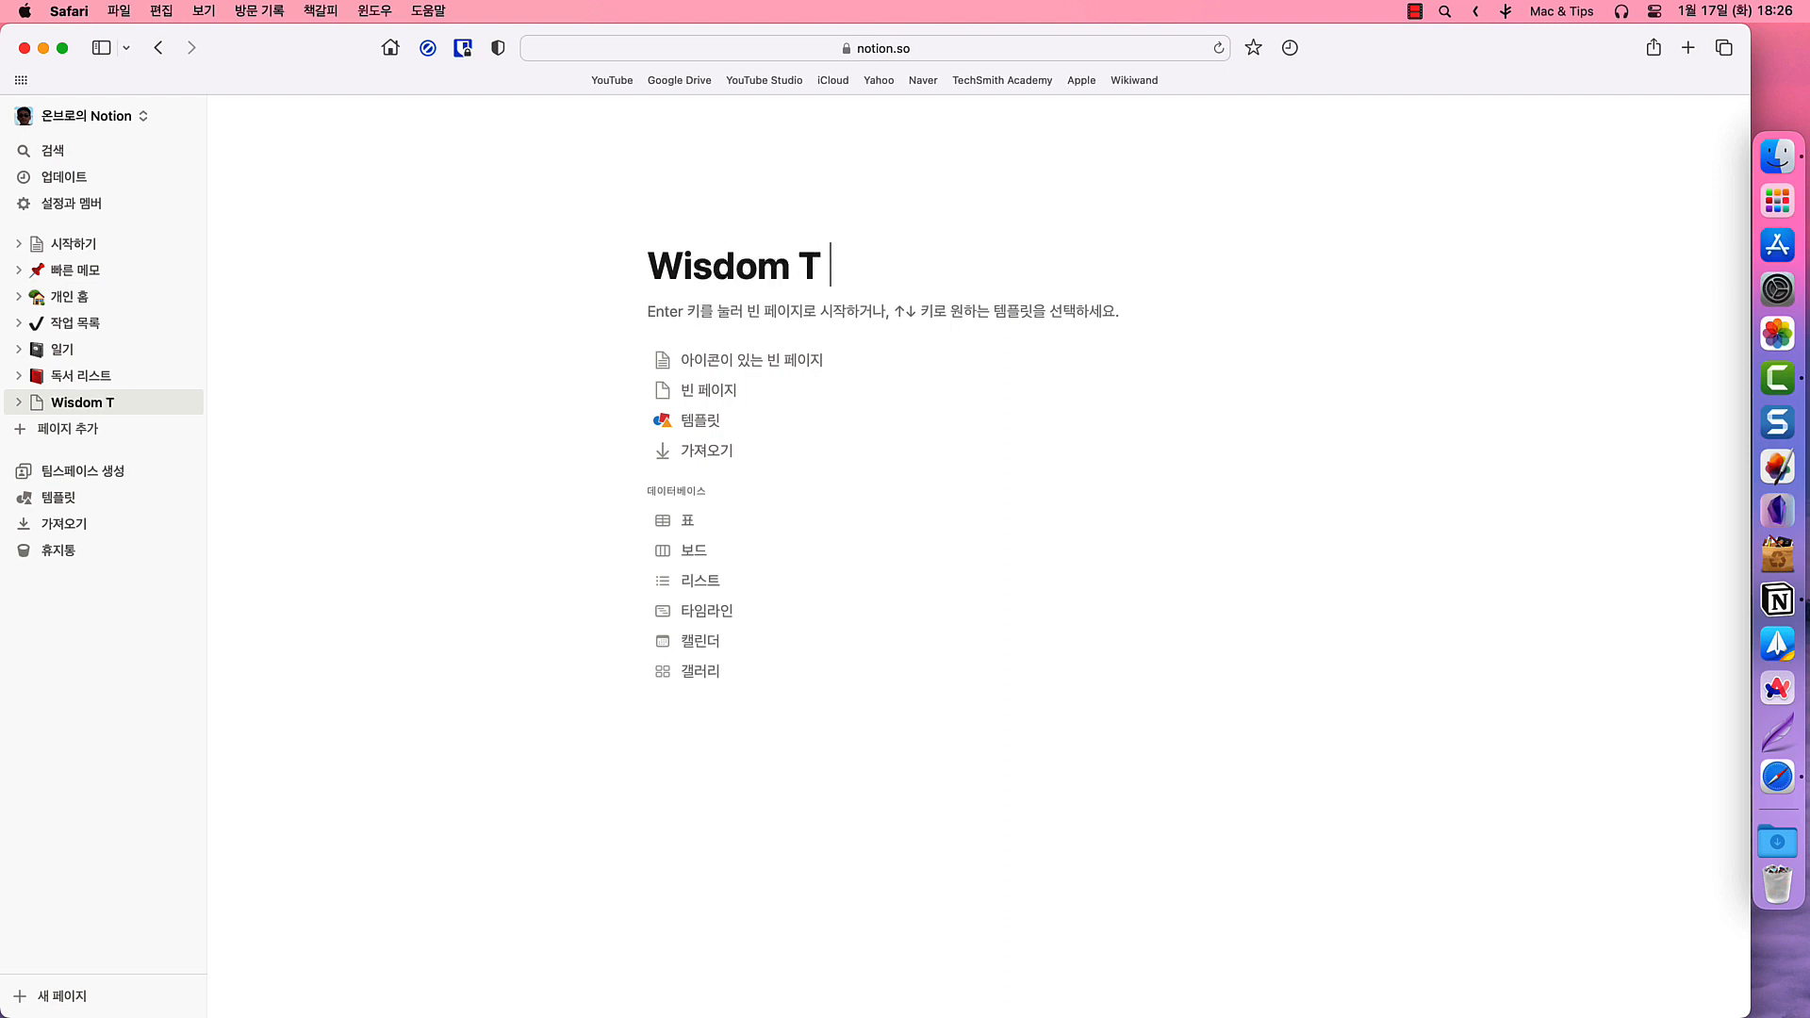
pyautogui.write('Comp')
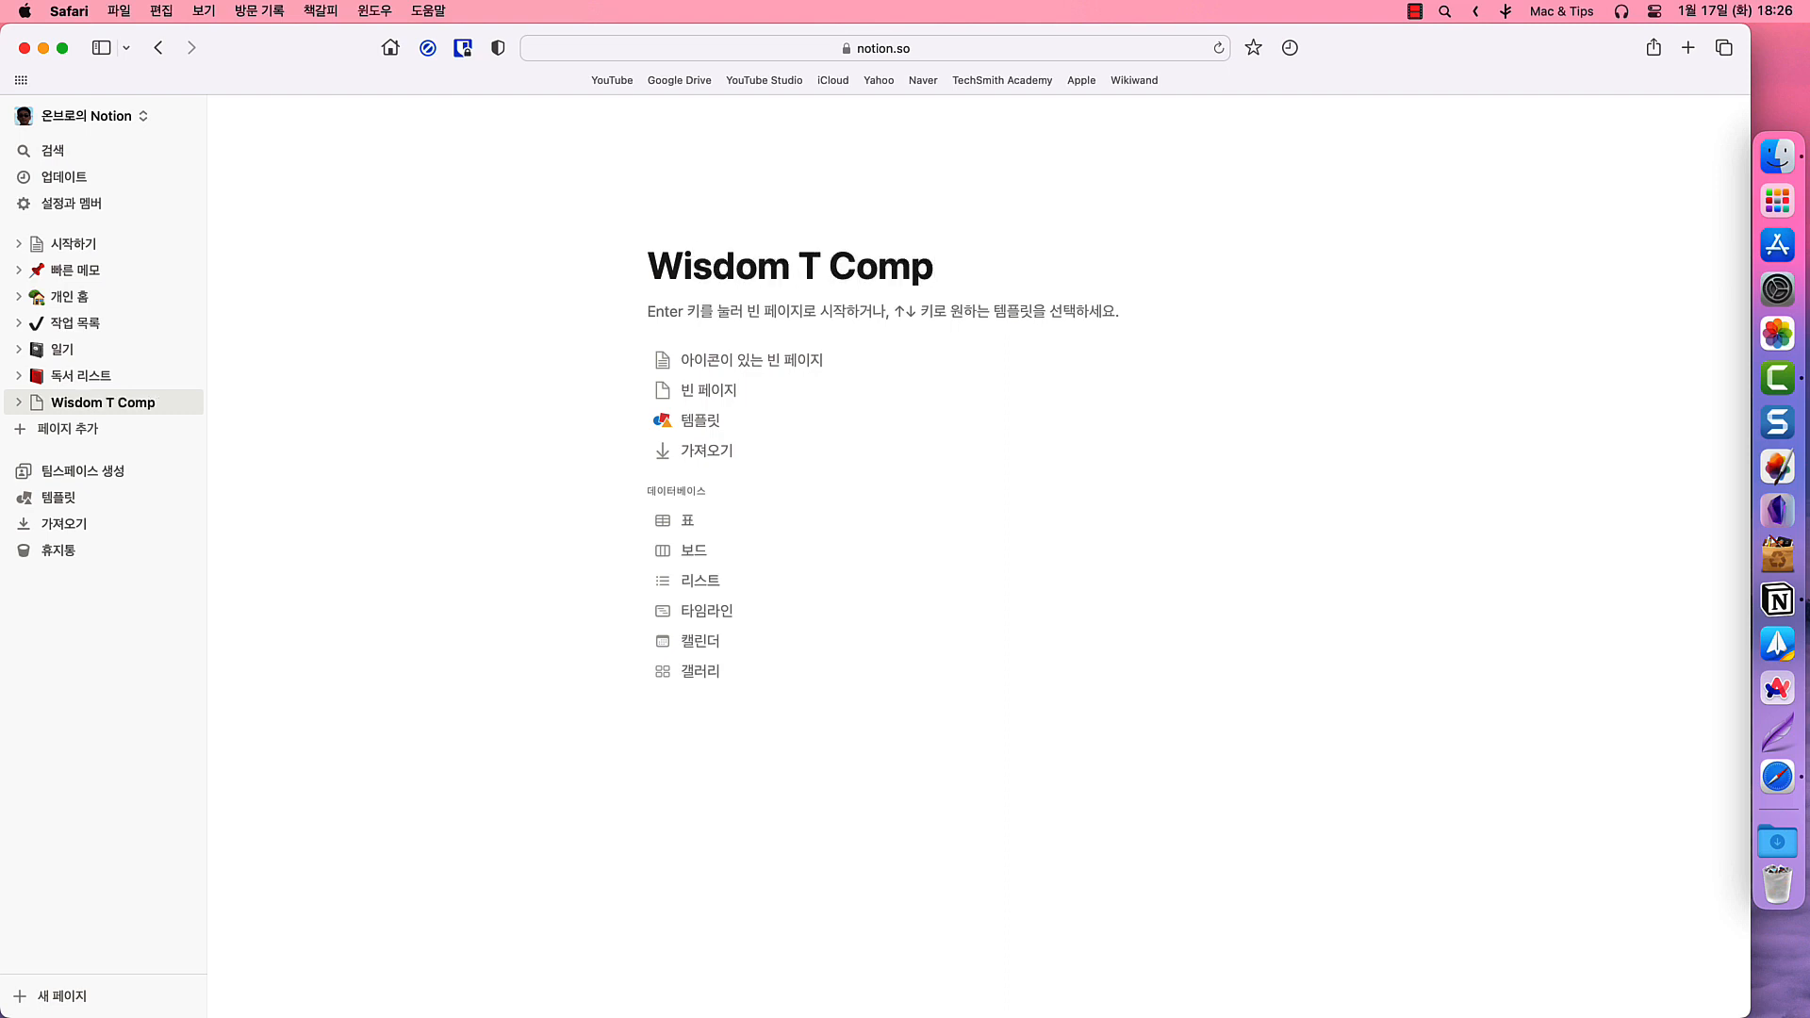
pyautogui.write('any')
# - Give the page a blue T-shirt emoji icon, found by searching 'T sh', and add the default leaf cover
pyautogui.moveTo(737, 275)
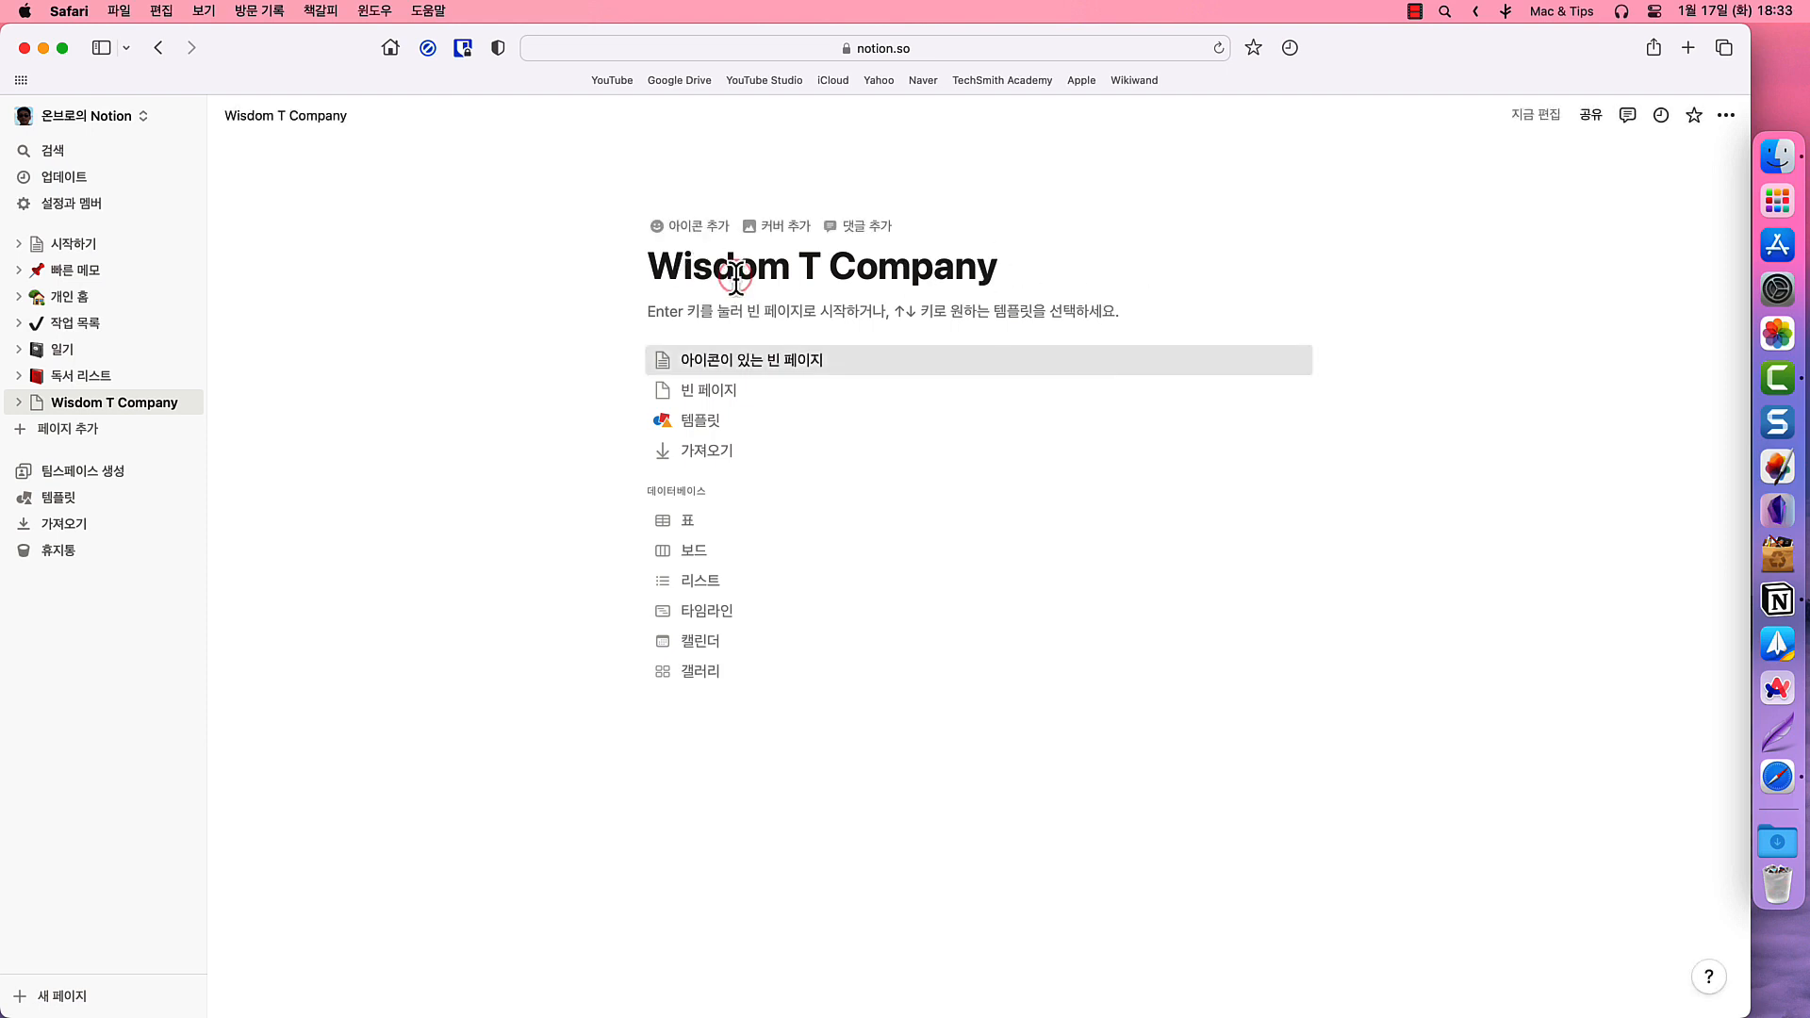
pyautogui.click(693, 238)
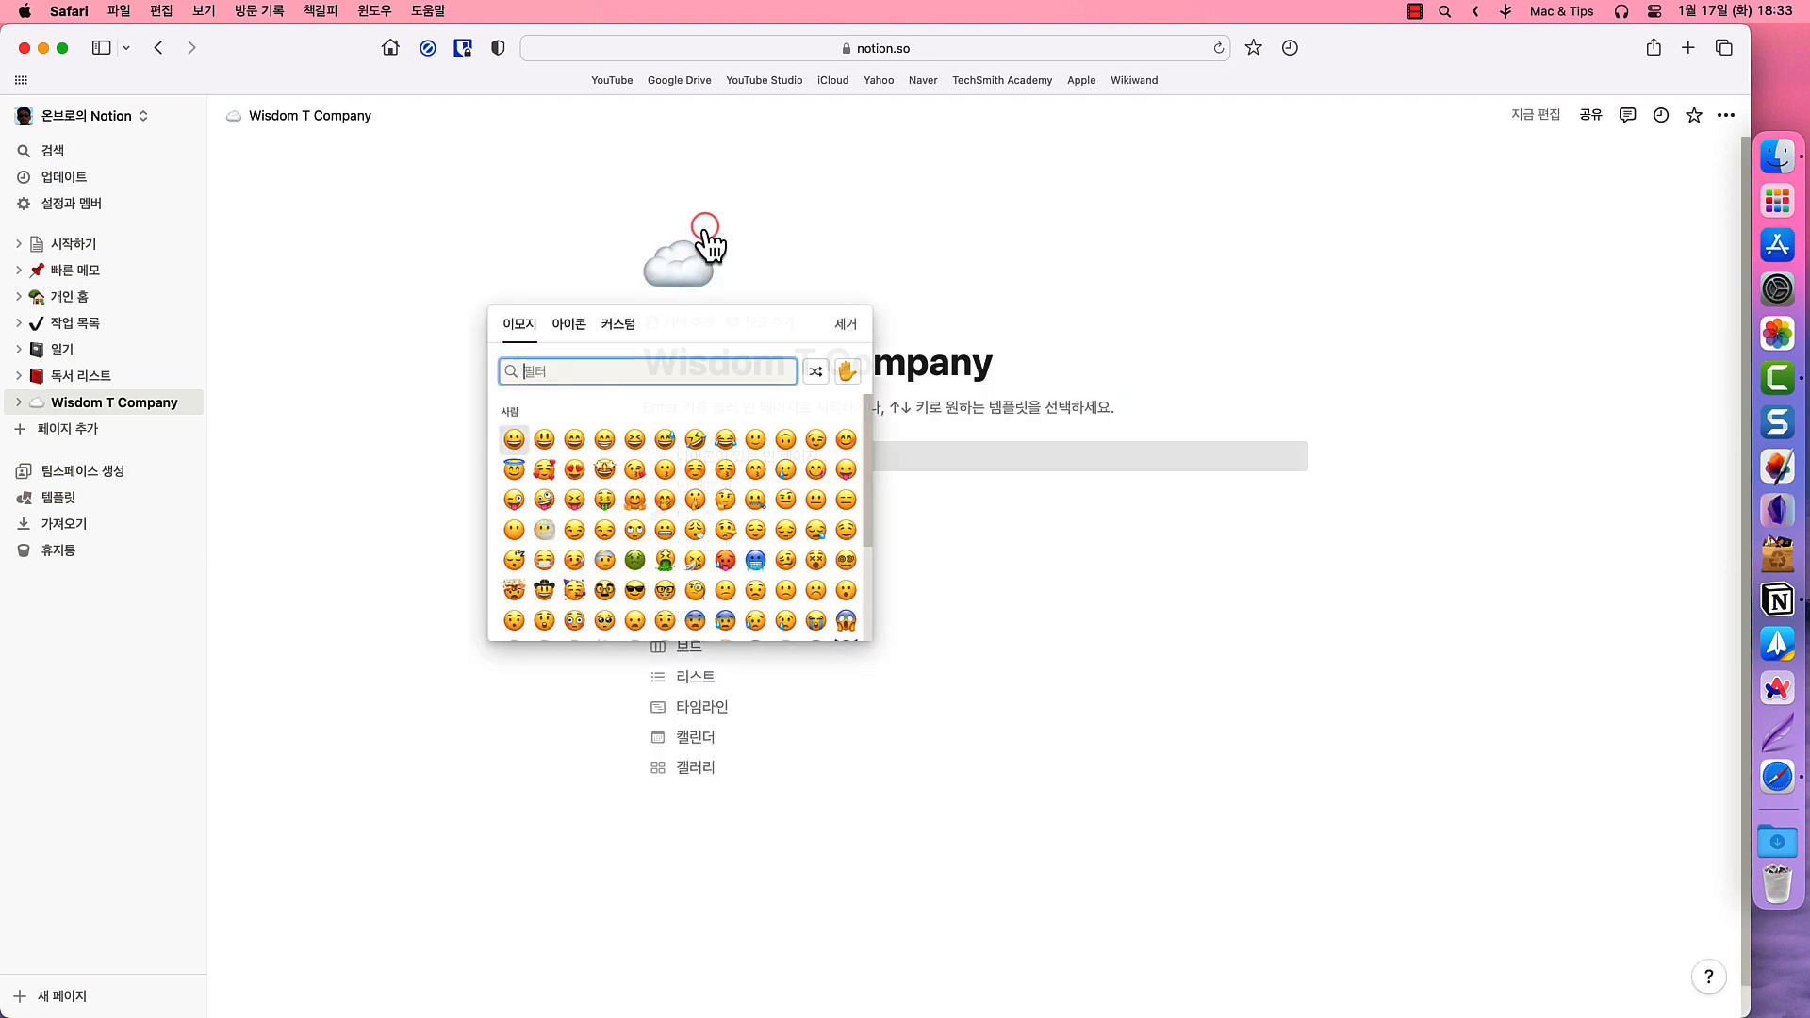
pyautogui.click(654, 370)
pyautogui.write('T sh')
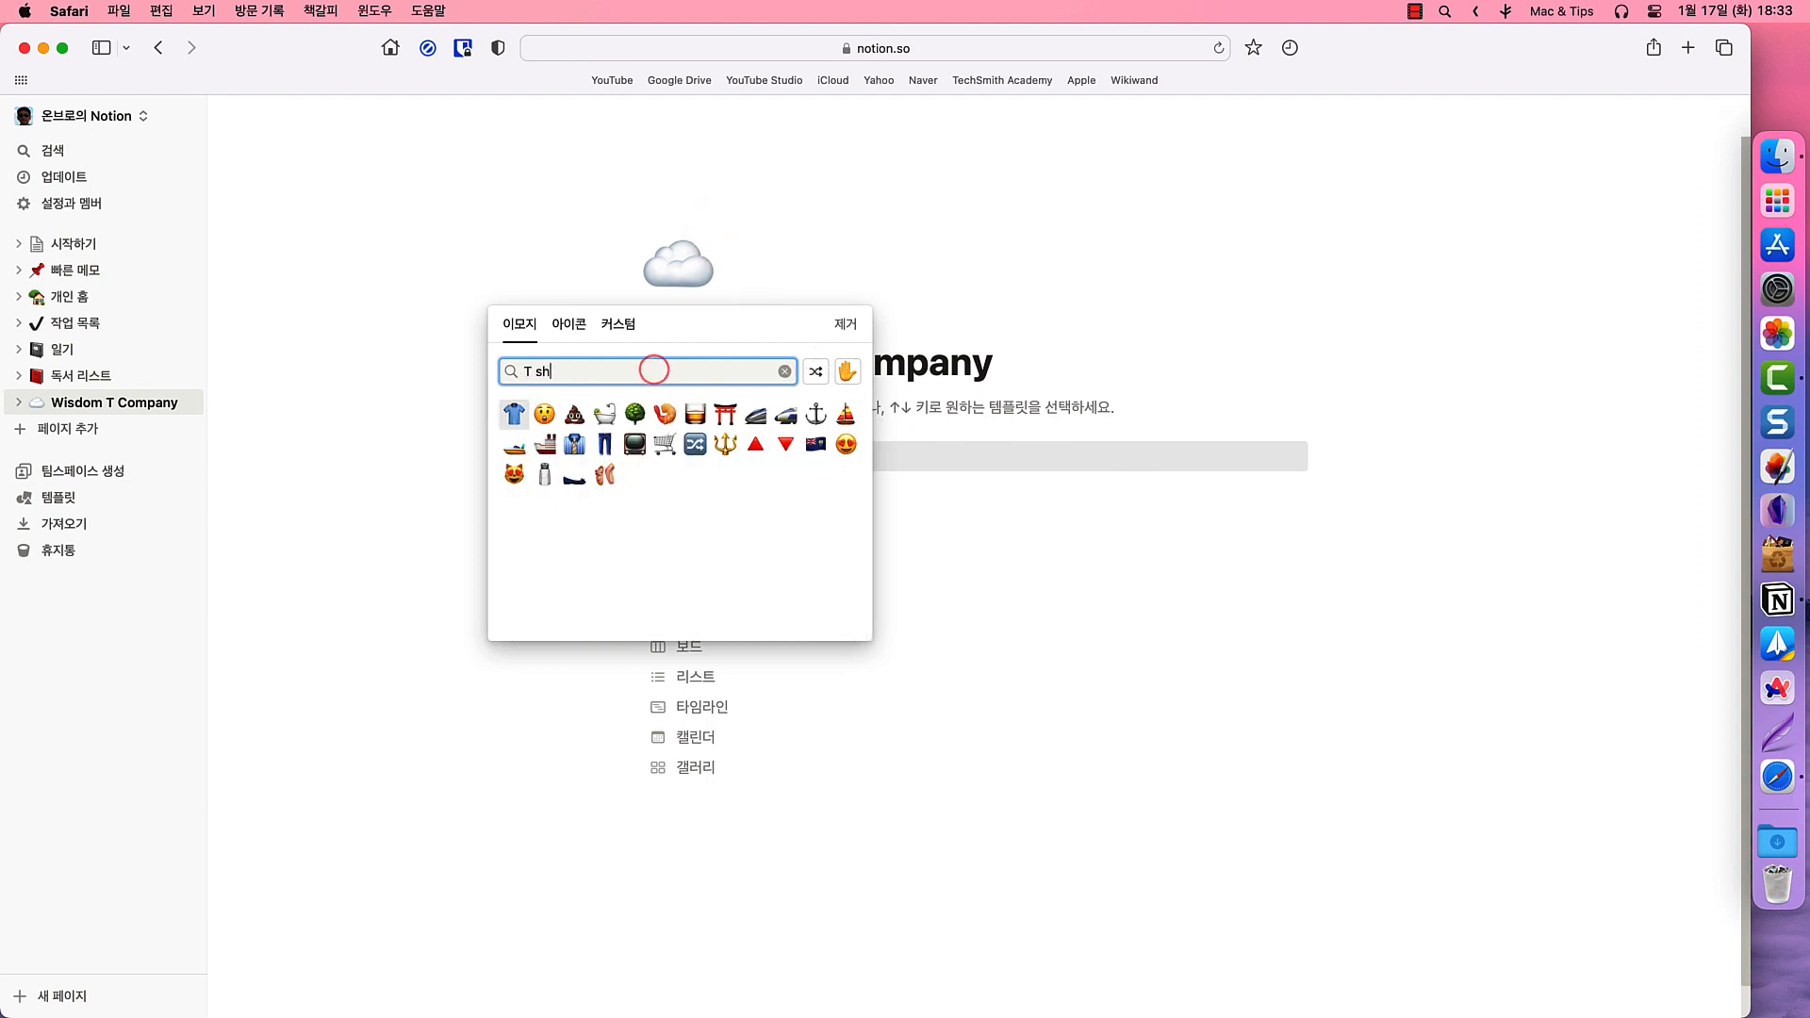
pyautogui.click(514, 414)
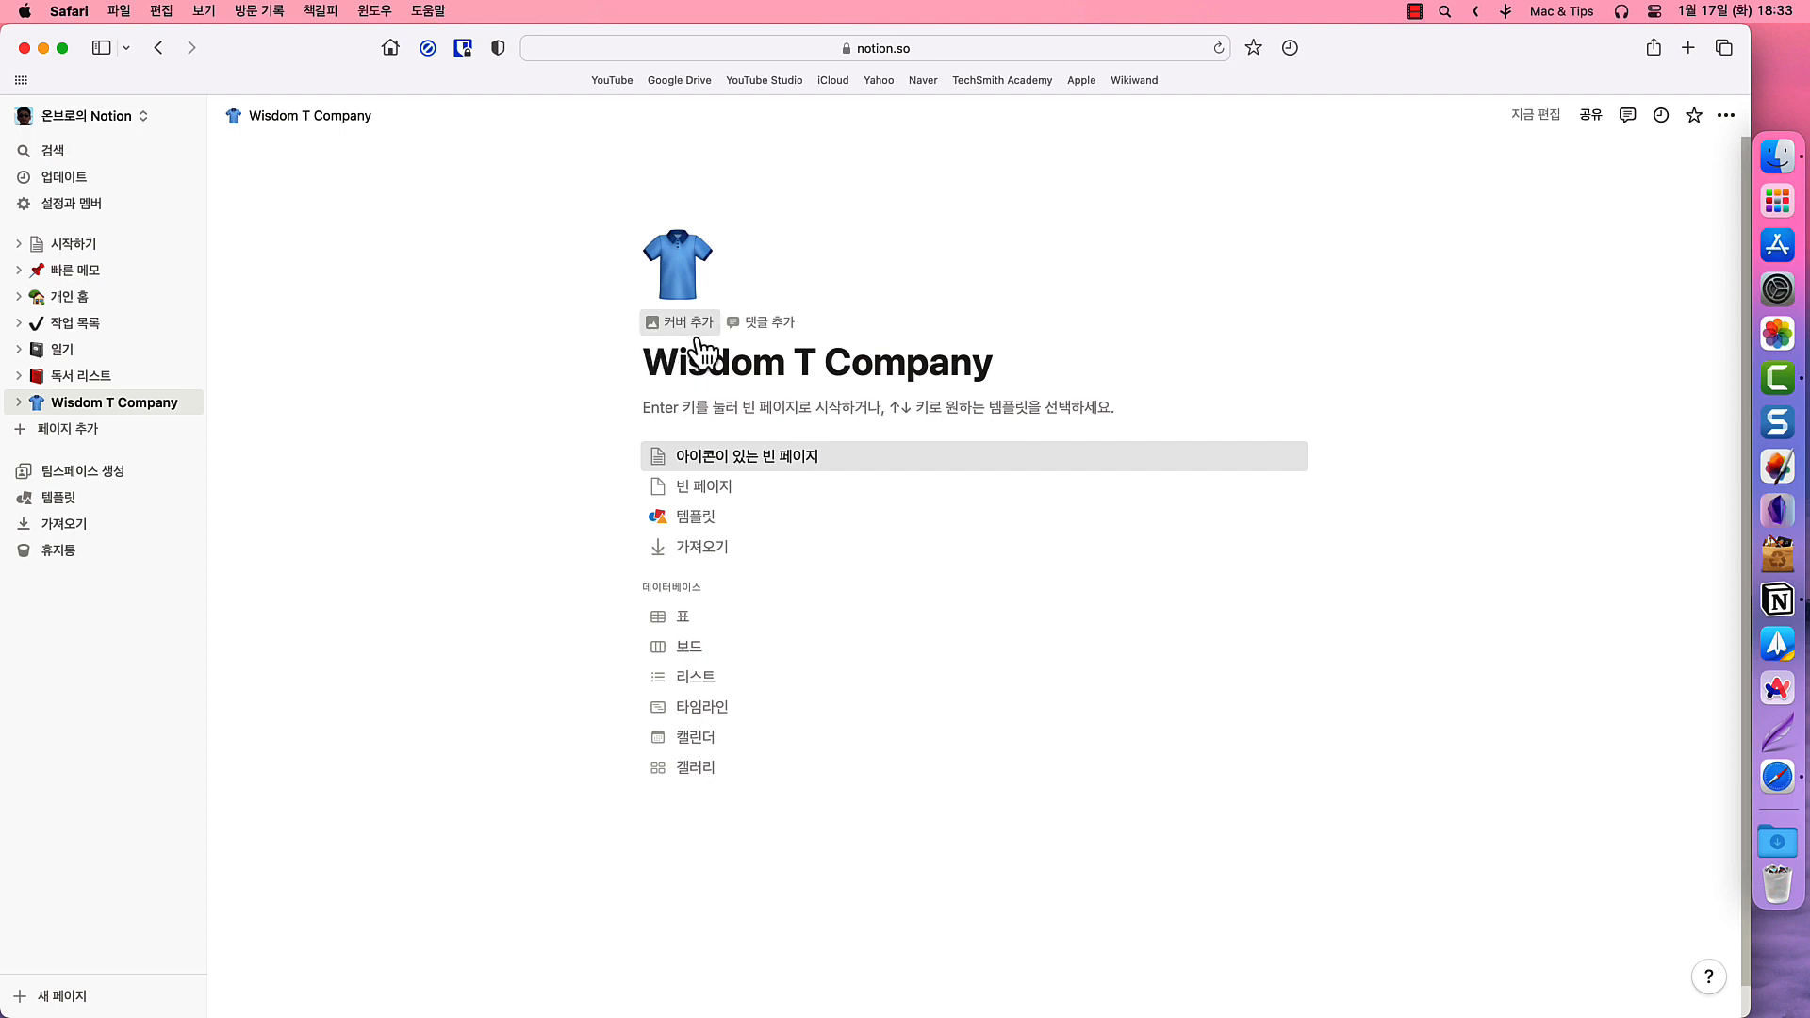
pyautogui.click(703, 334)
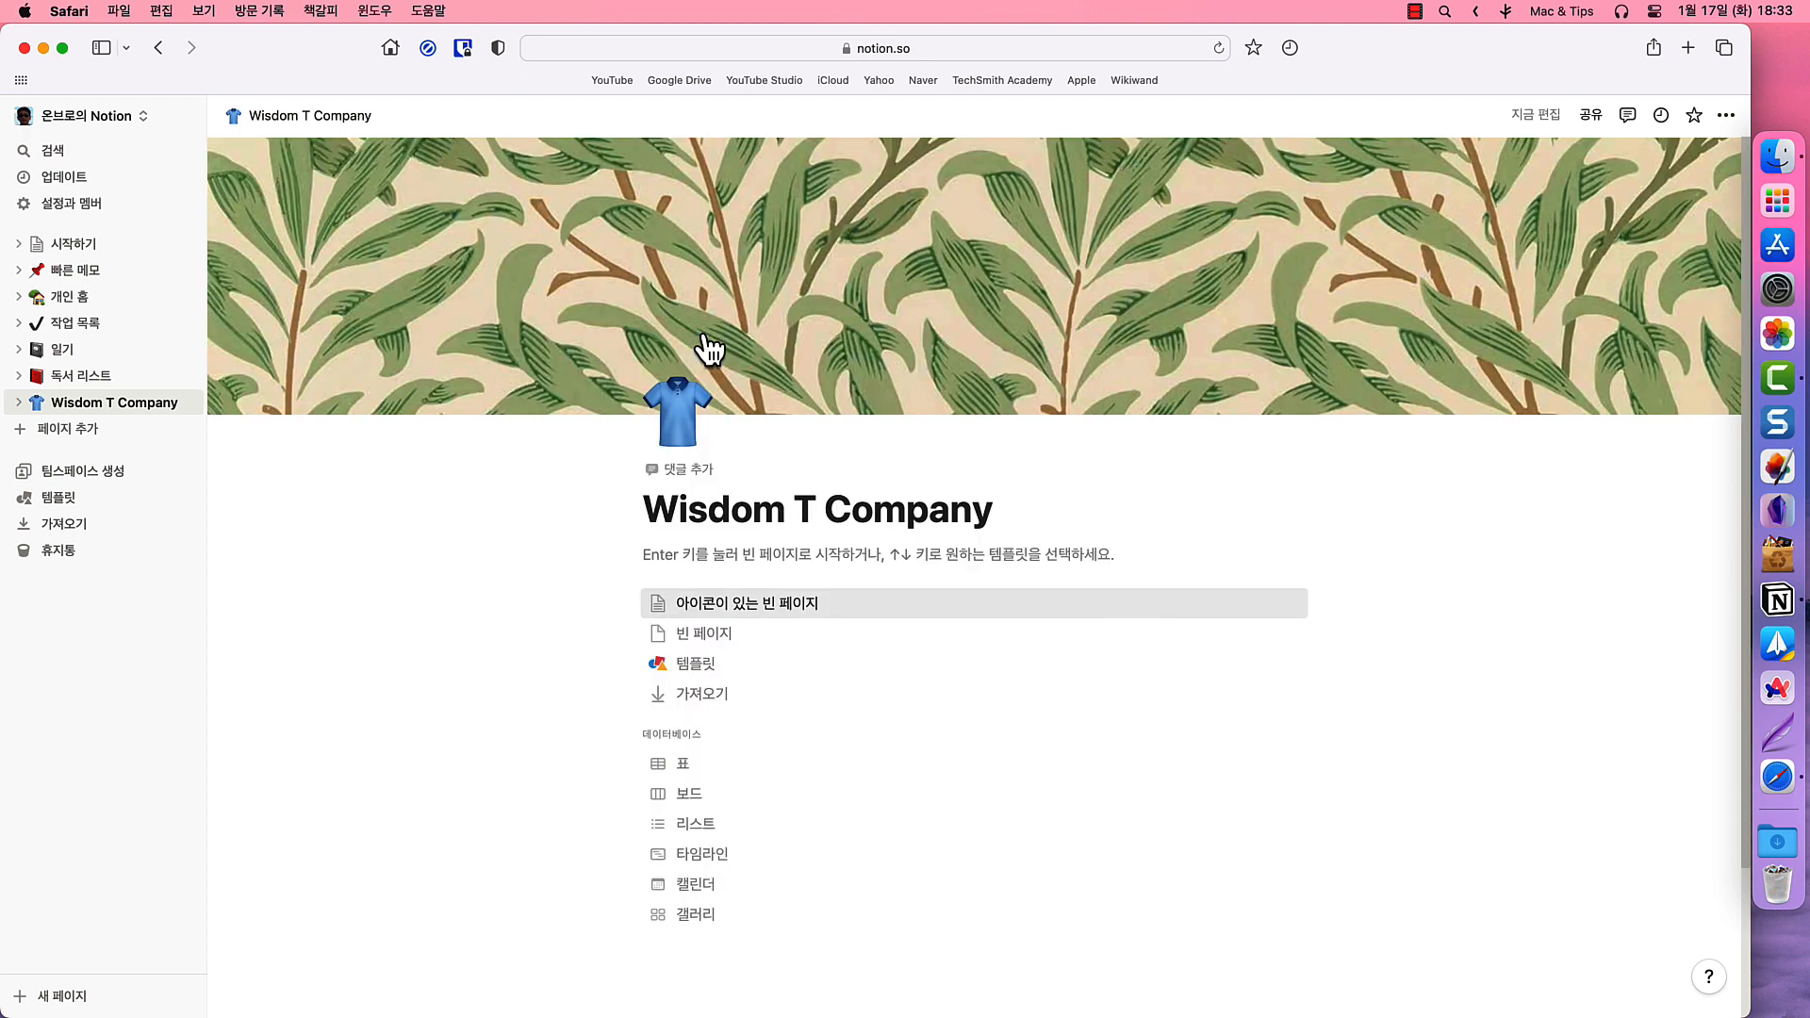
pyautogui.moveTo(1010, 354)
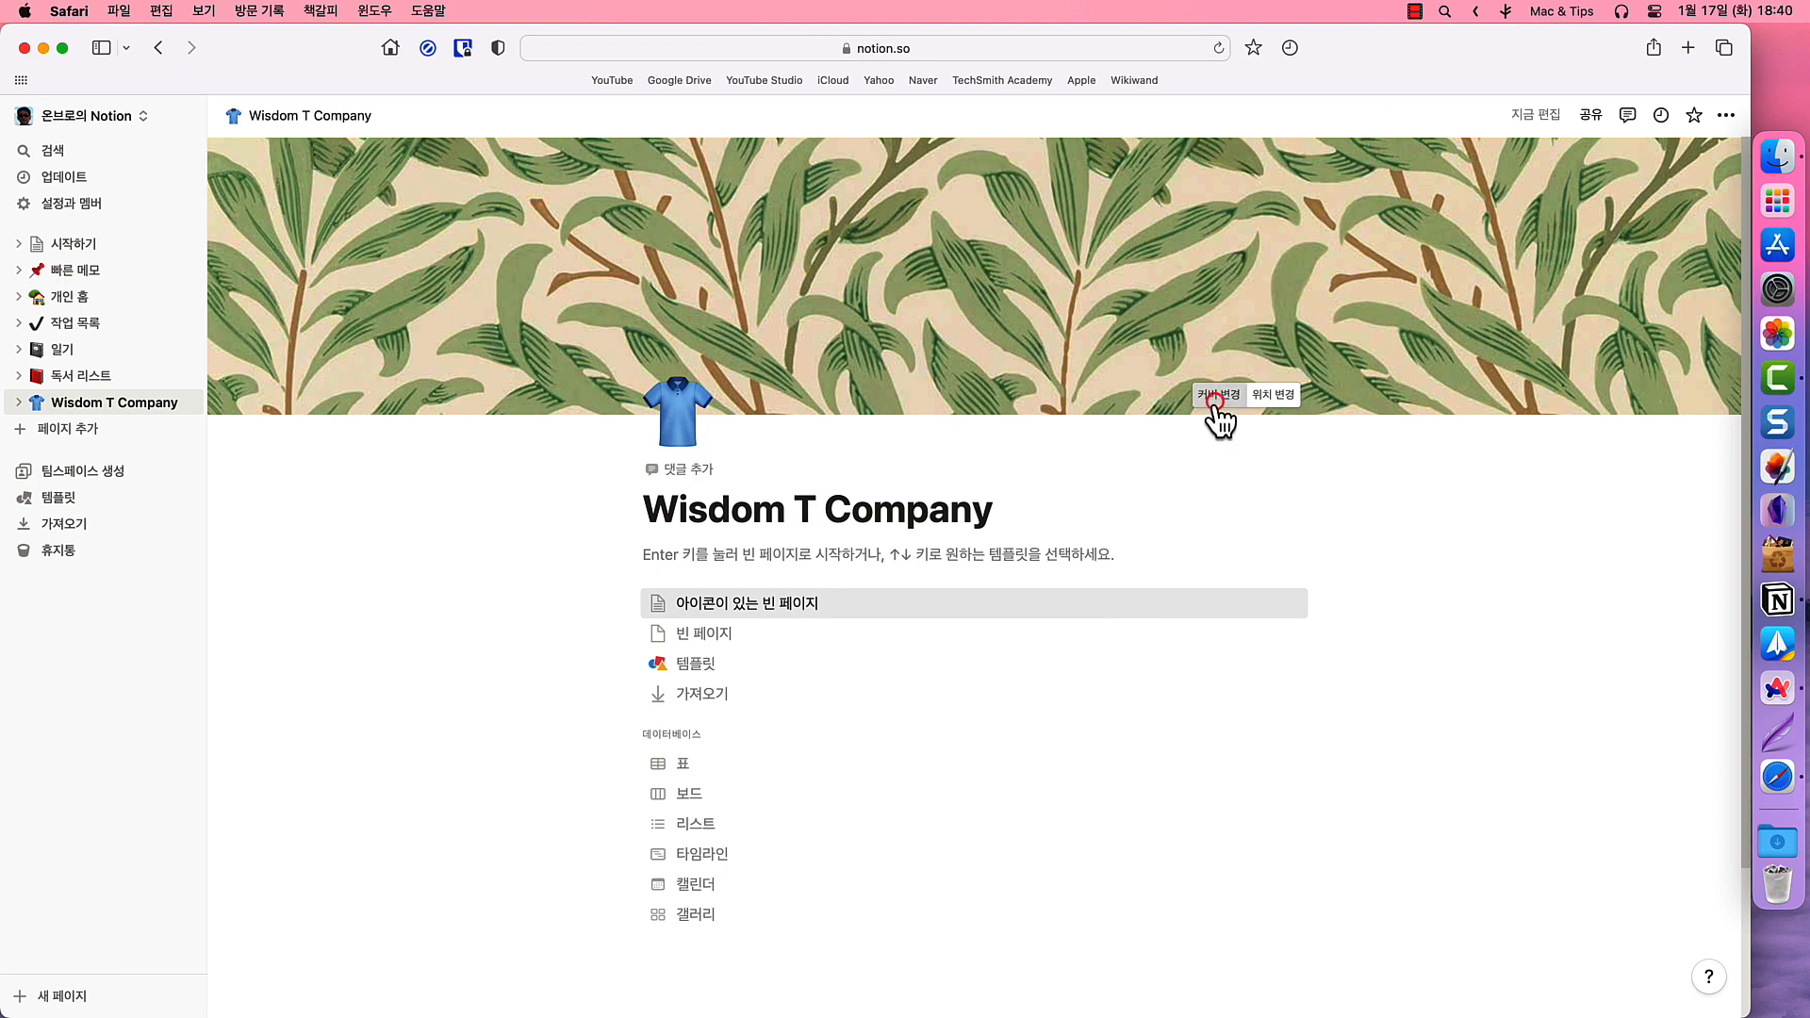
# - Replace the cover with an uploaded stormy-wave image bearing the 'Life can only be understood backwards' quote
pyautogui.click(1216, 397)
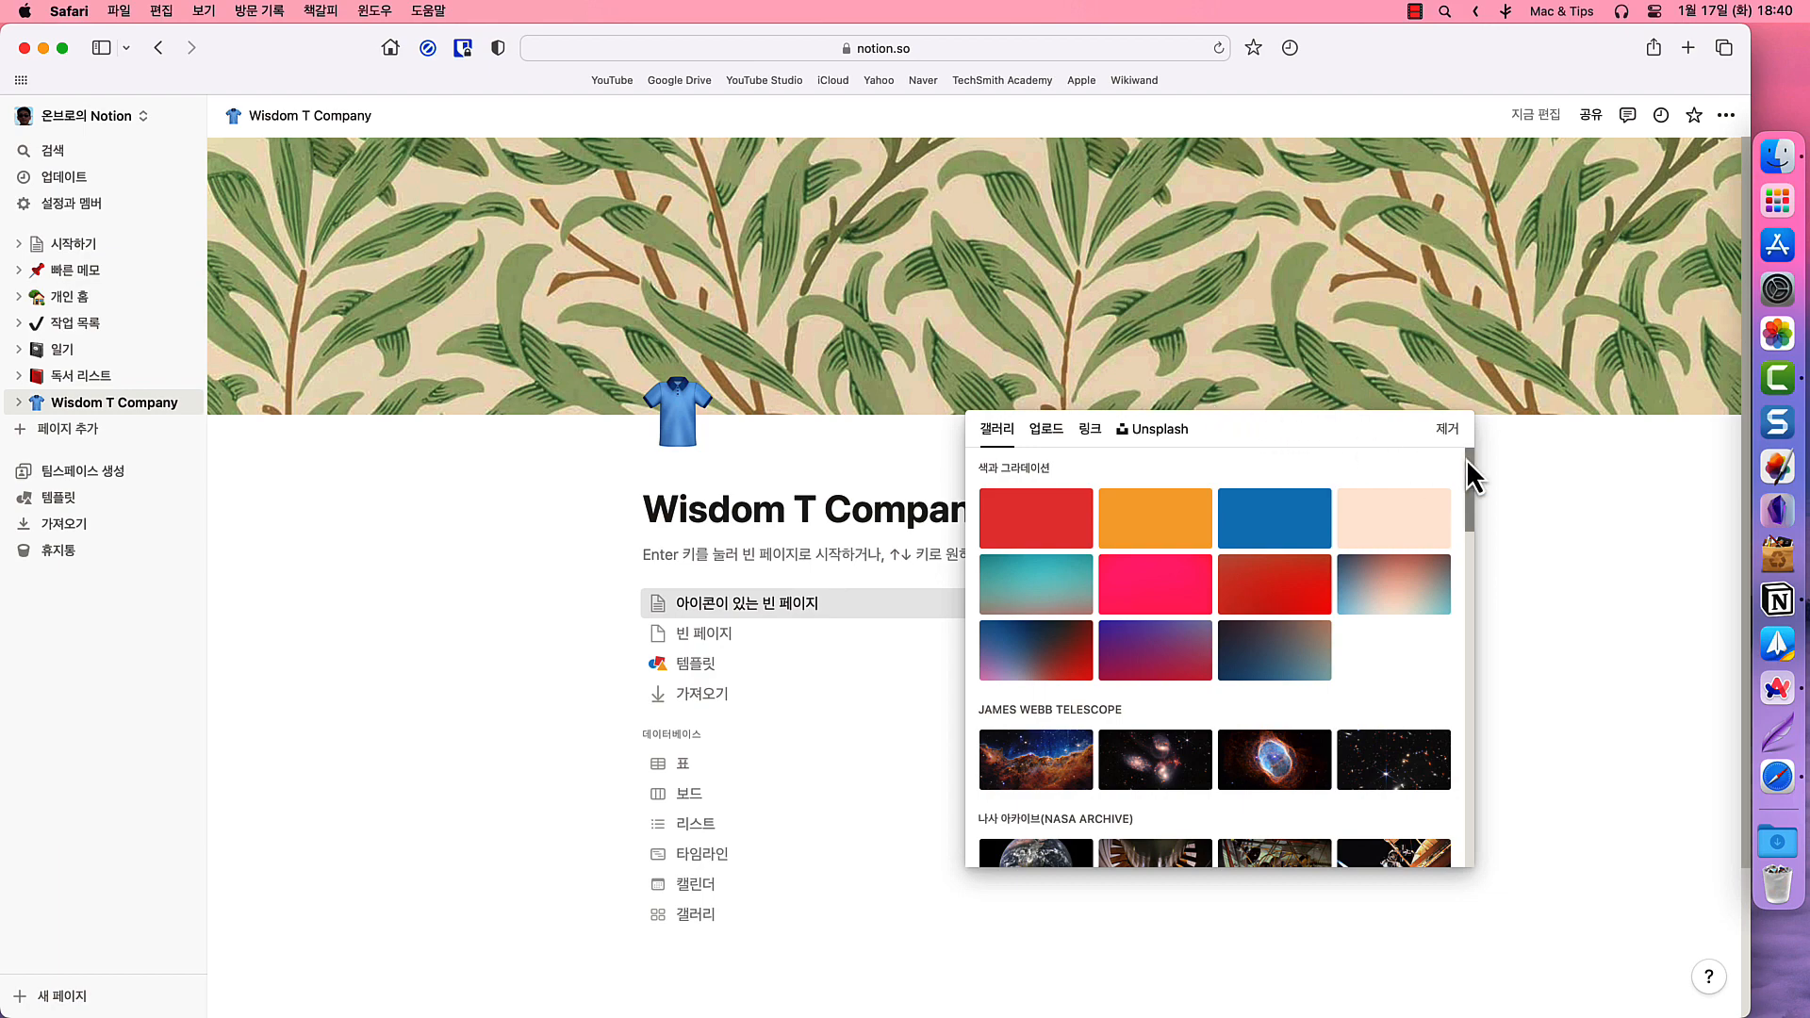
pyautogui.moveTo(1467, 458)
pyautogui.mouseDown()
pyautogui.moveTo(1462, 790)
pyautogui.moveTo(1460, 487)
pyautogui.moveTo(1415, 444)
pyautogui.mouseUp()
pyautogui.click(1159, 430)
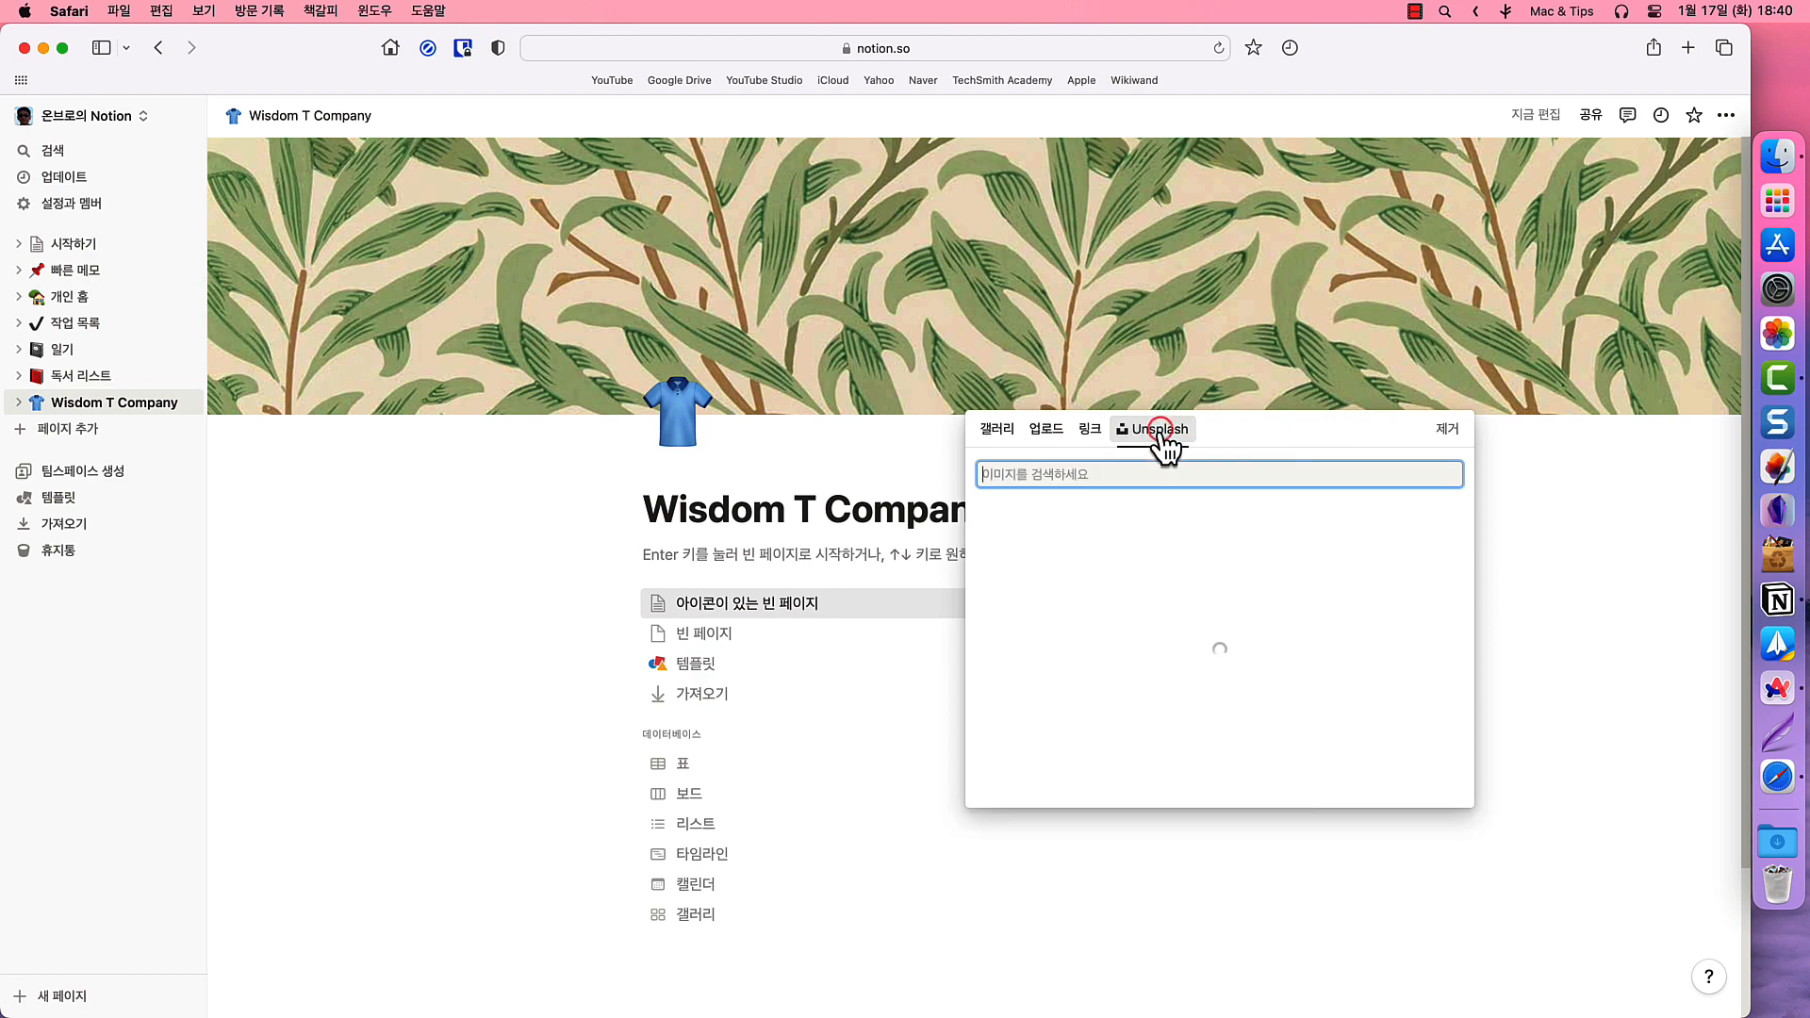
pyautogui.click(1048, 438)
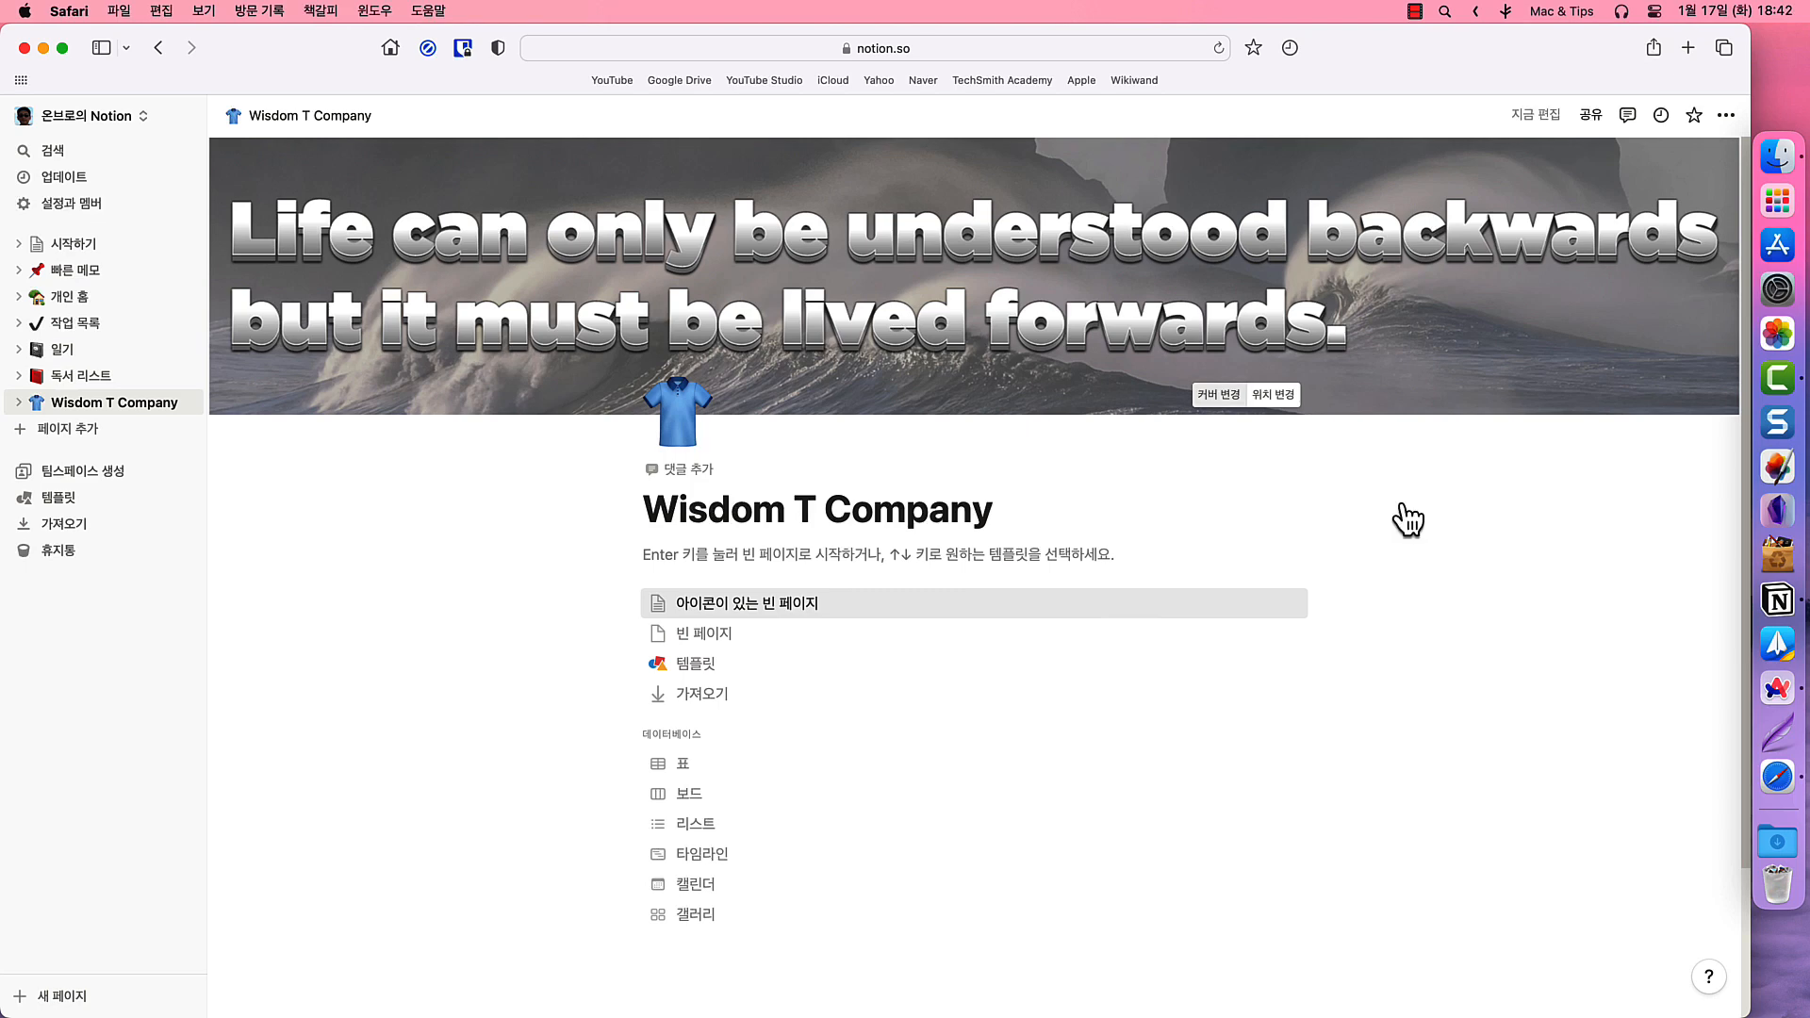
# - Move the cover quote higher and write the intro line '이 페이지에서 Wisdom T Company 의 지점에 대한 정보를 얻을수 있습니다.'
pyautogui.click(1269, 394)
pyautogui.moveTo(1374, 358); pyautogui.dragTo(1374, 299)
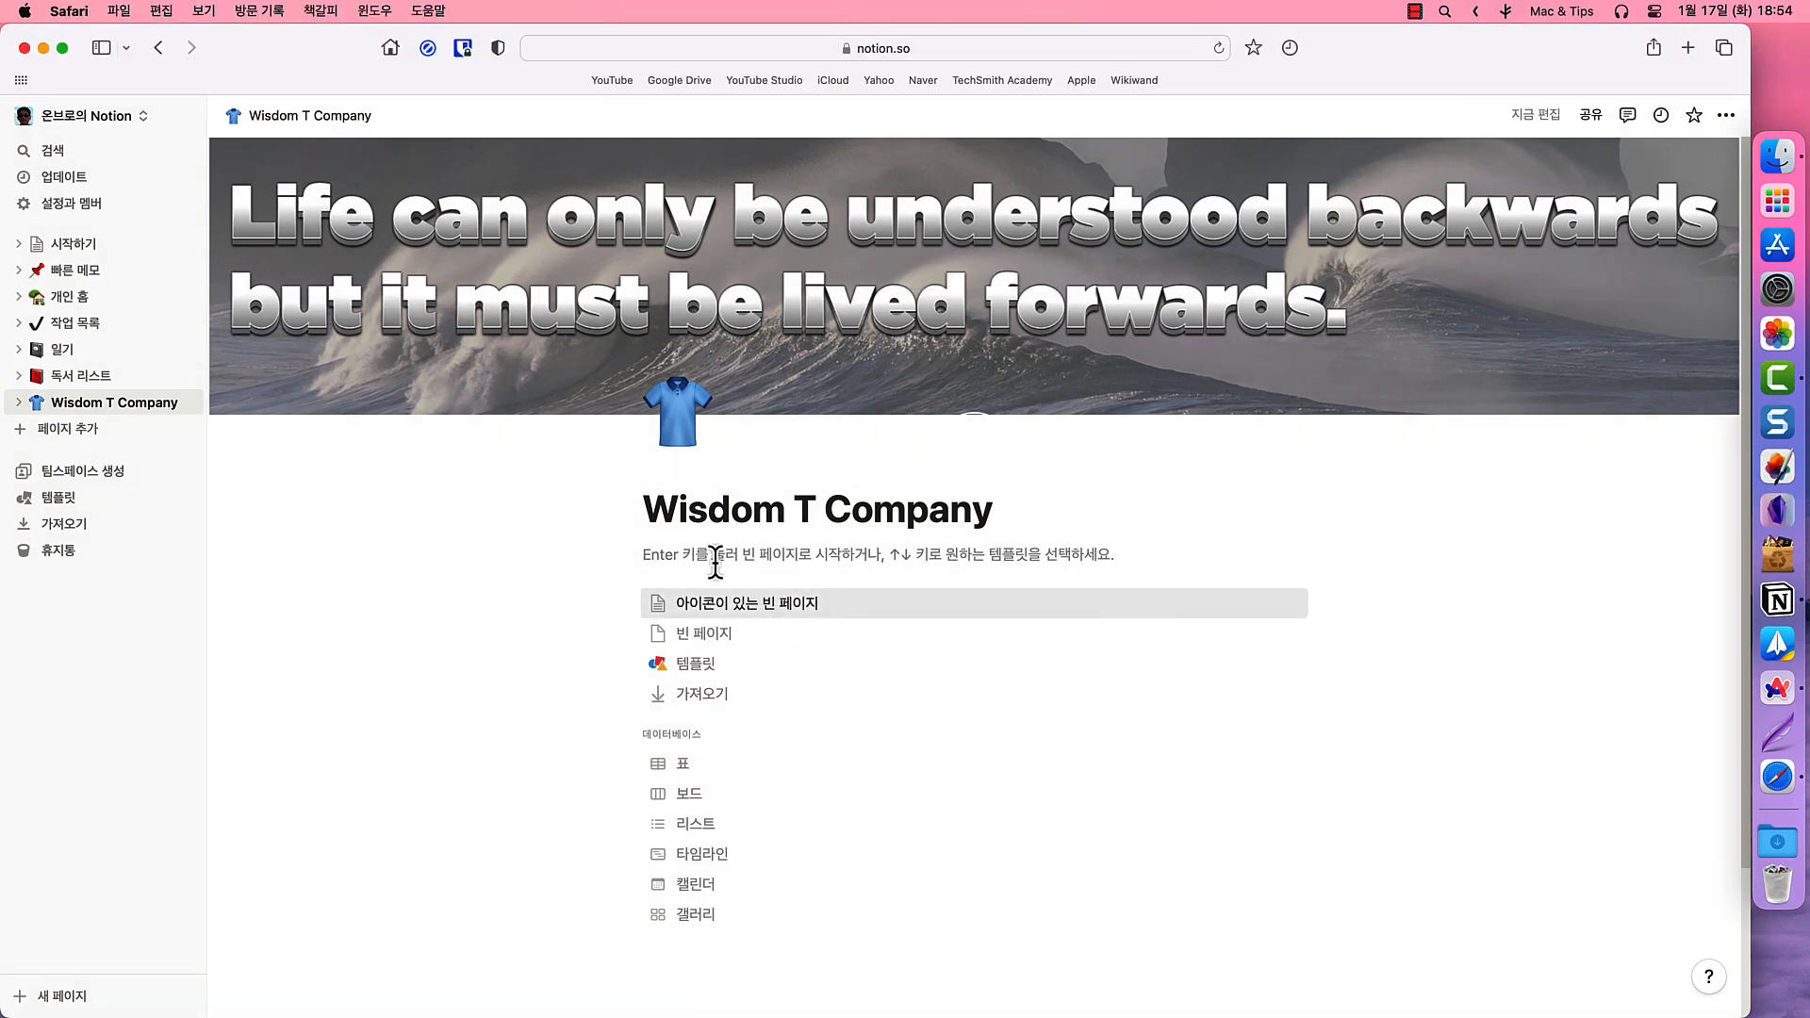
pyautogui.click(716, 563)
pyautogui.write('dl')
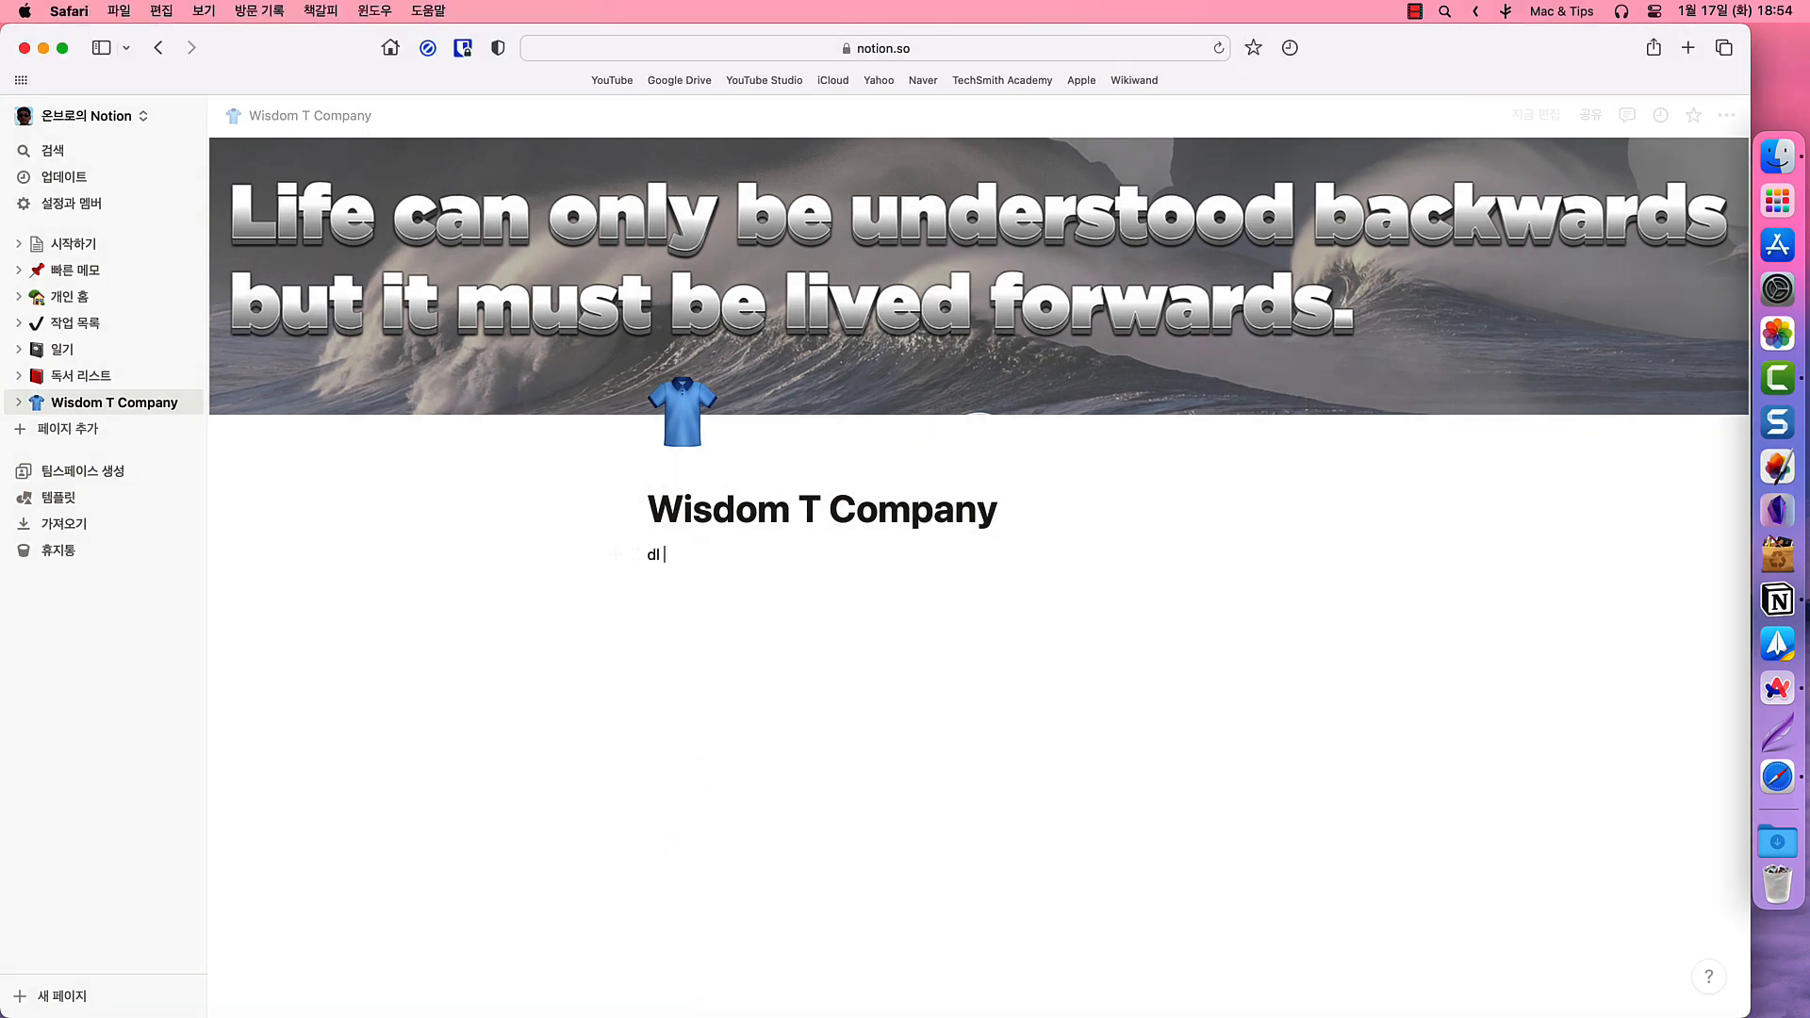
pyautogui.press('BackSpace')
pyautogui.press('BackSpace')
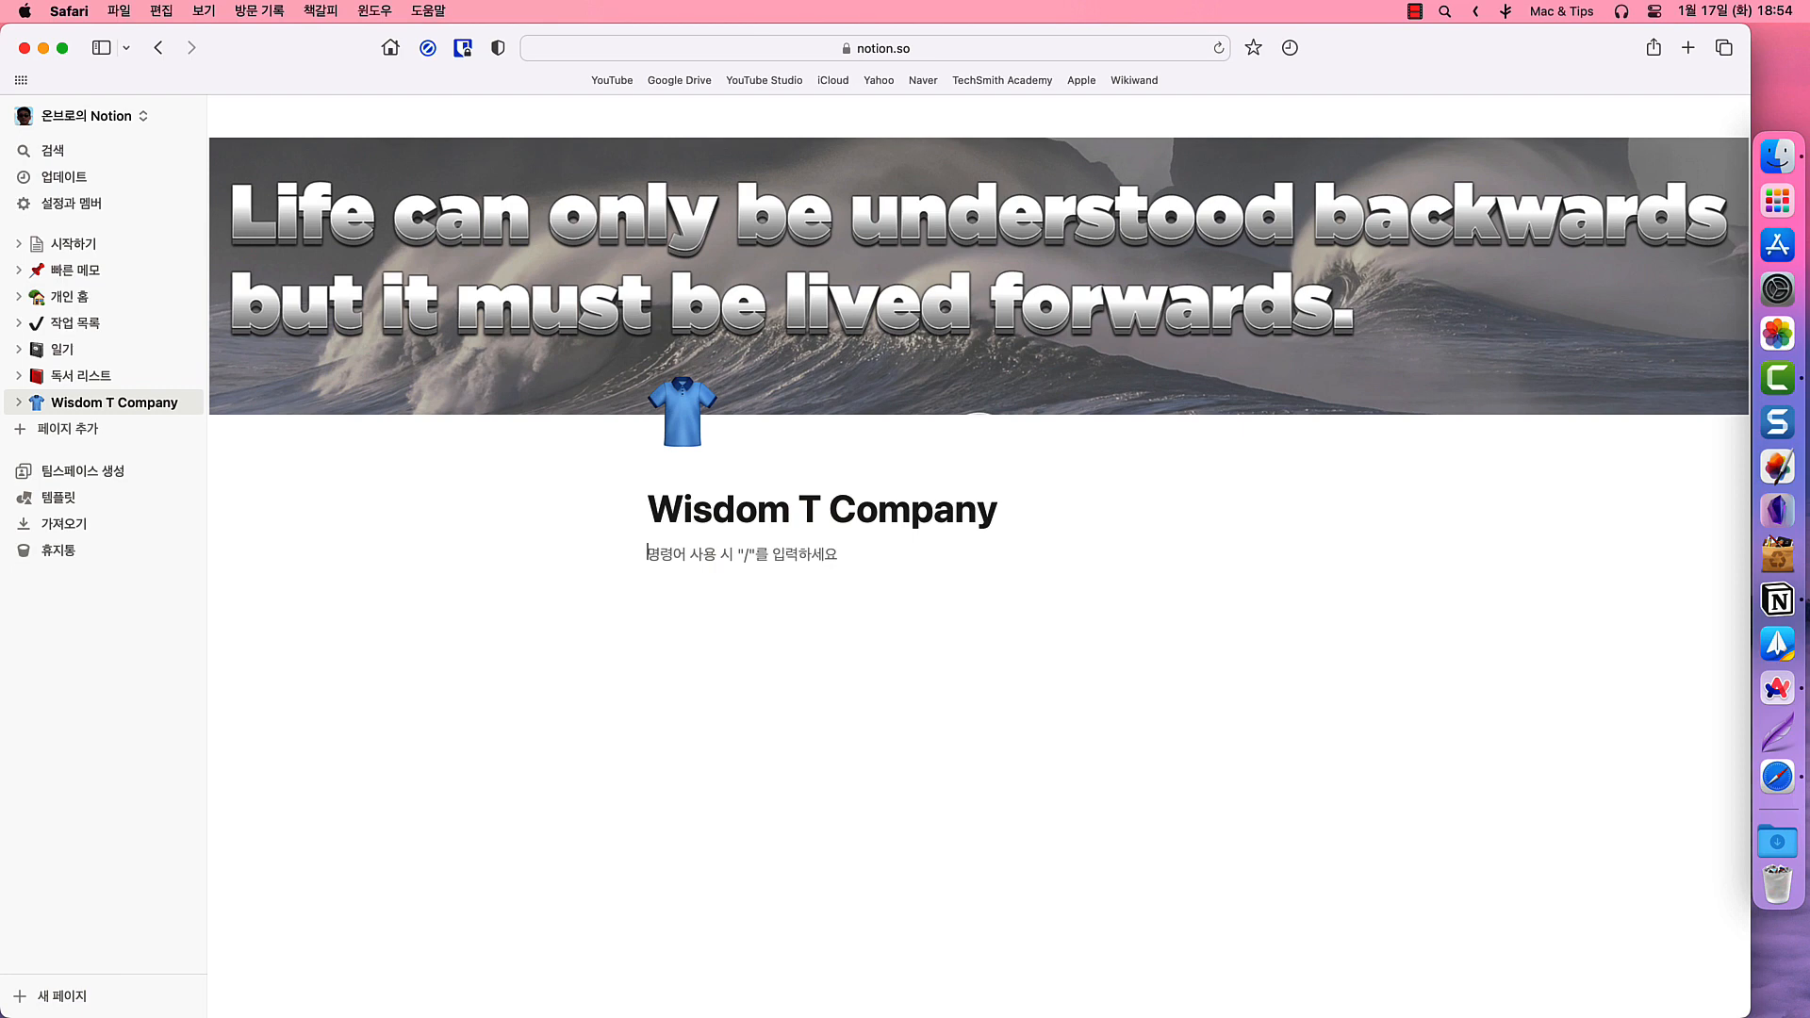
pyautogui.write('이')
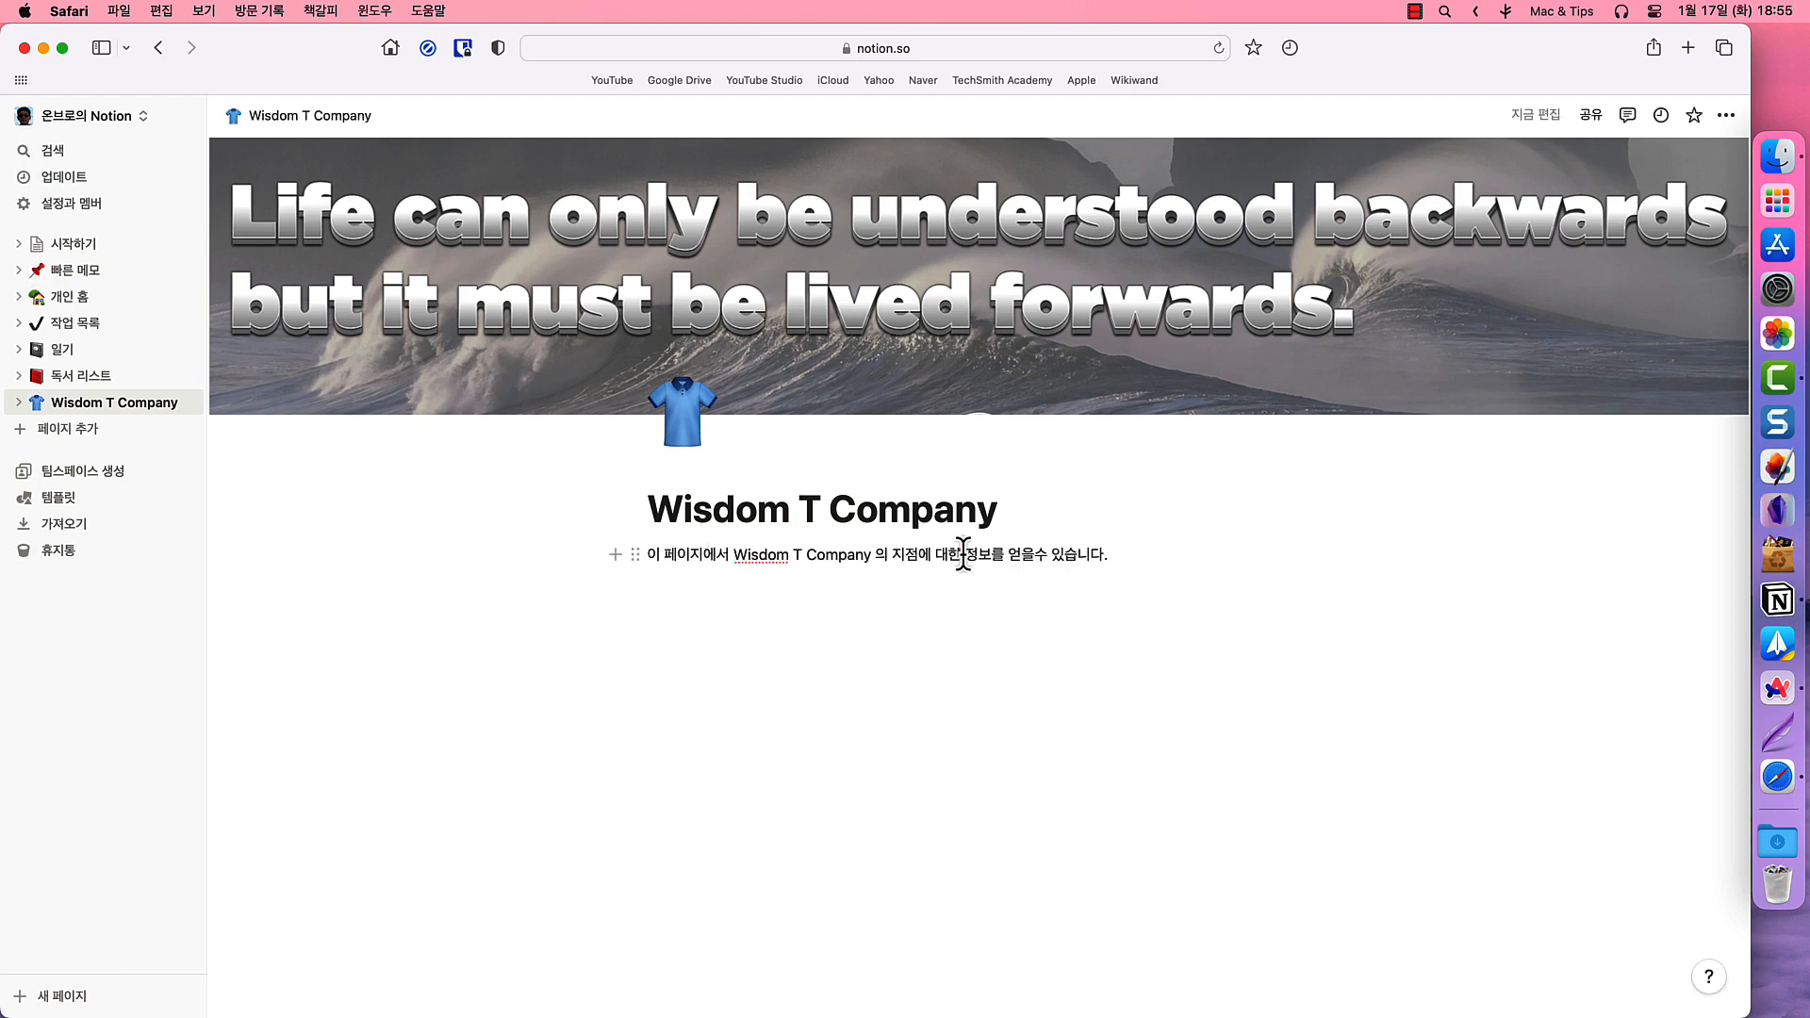
# - Bold the word 정보 and turn the intro line into a Heading 3
pyautogui.moveTo(962, 554); pyautogui.dragTo(992, 556)
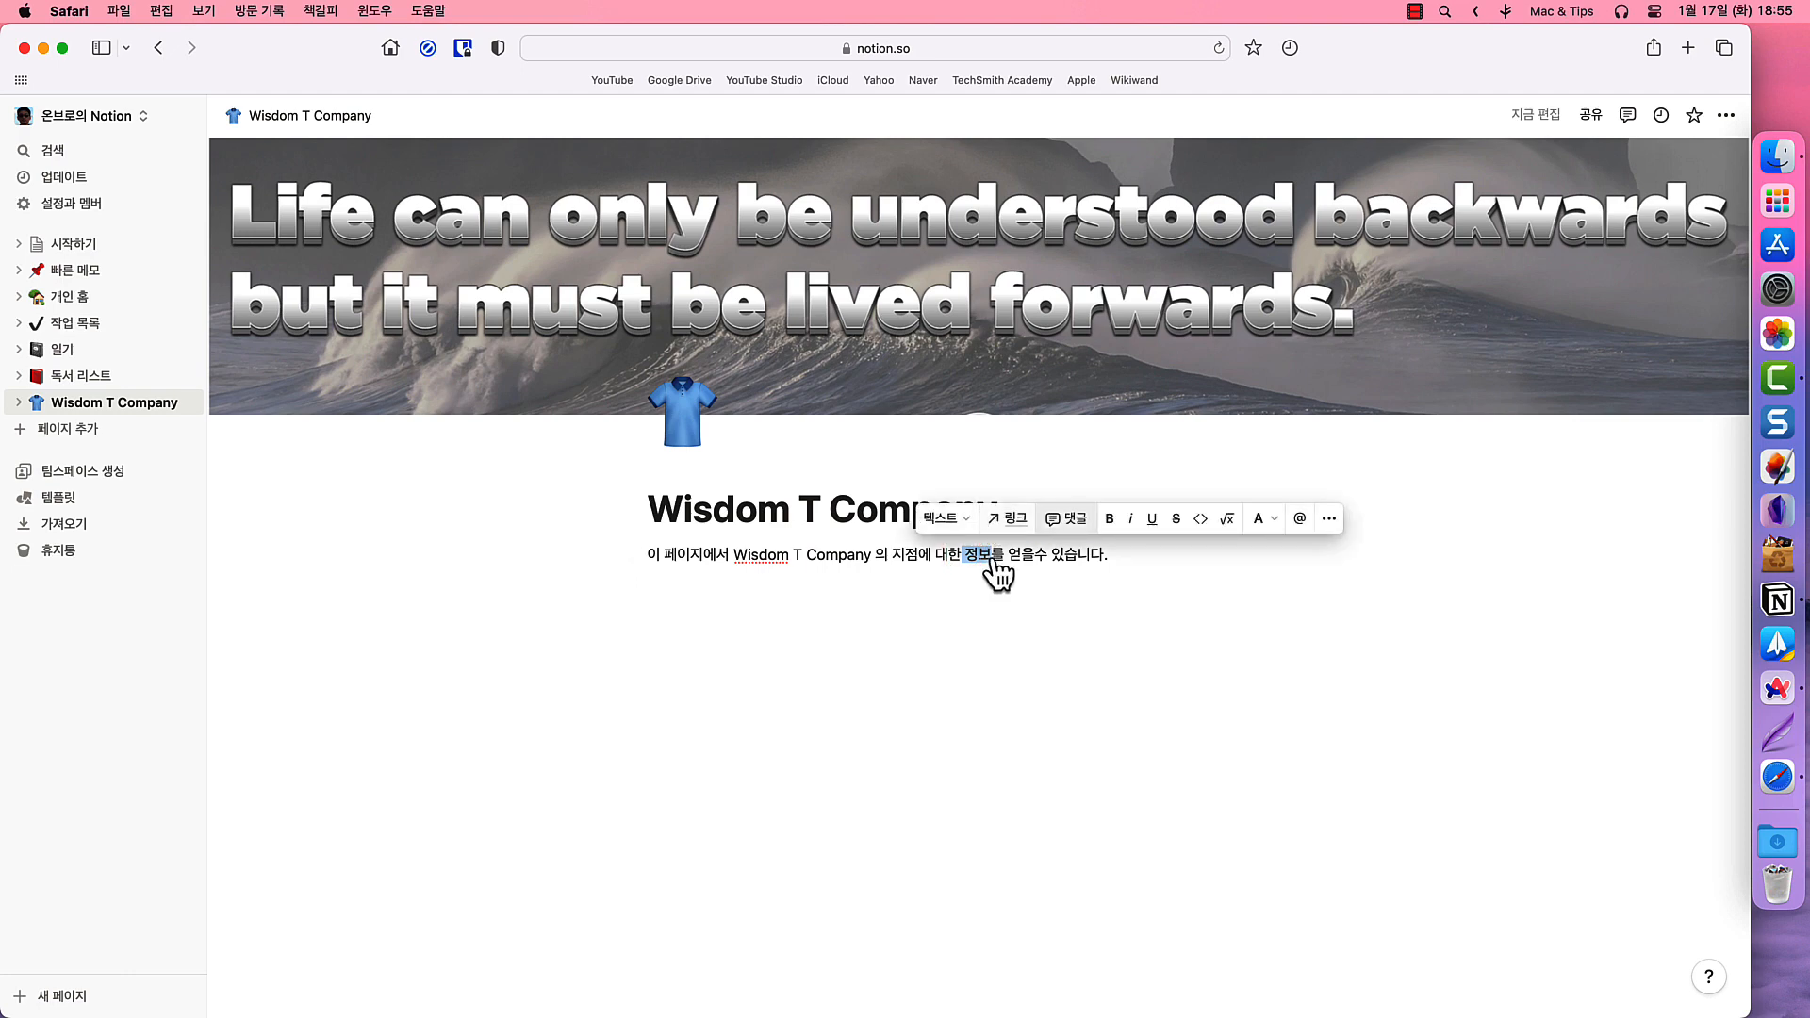
pyautogui.click(1109, 518)
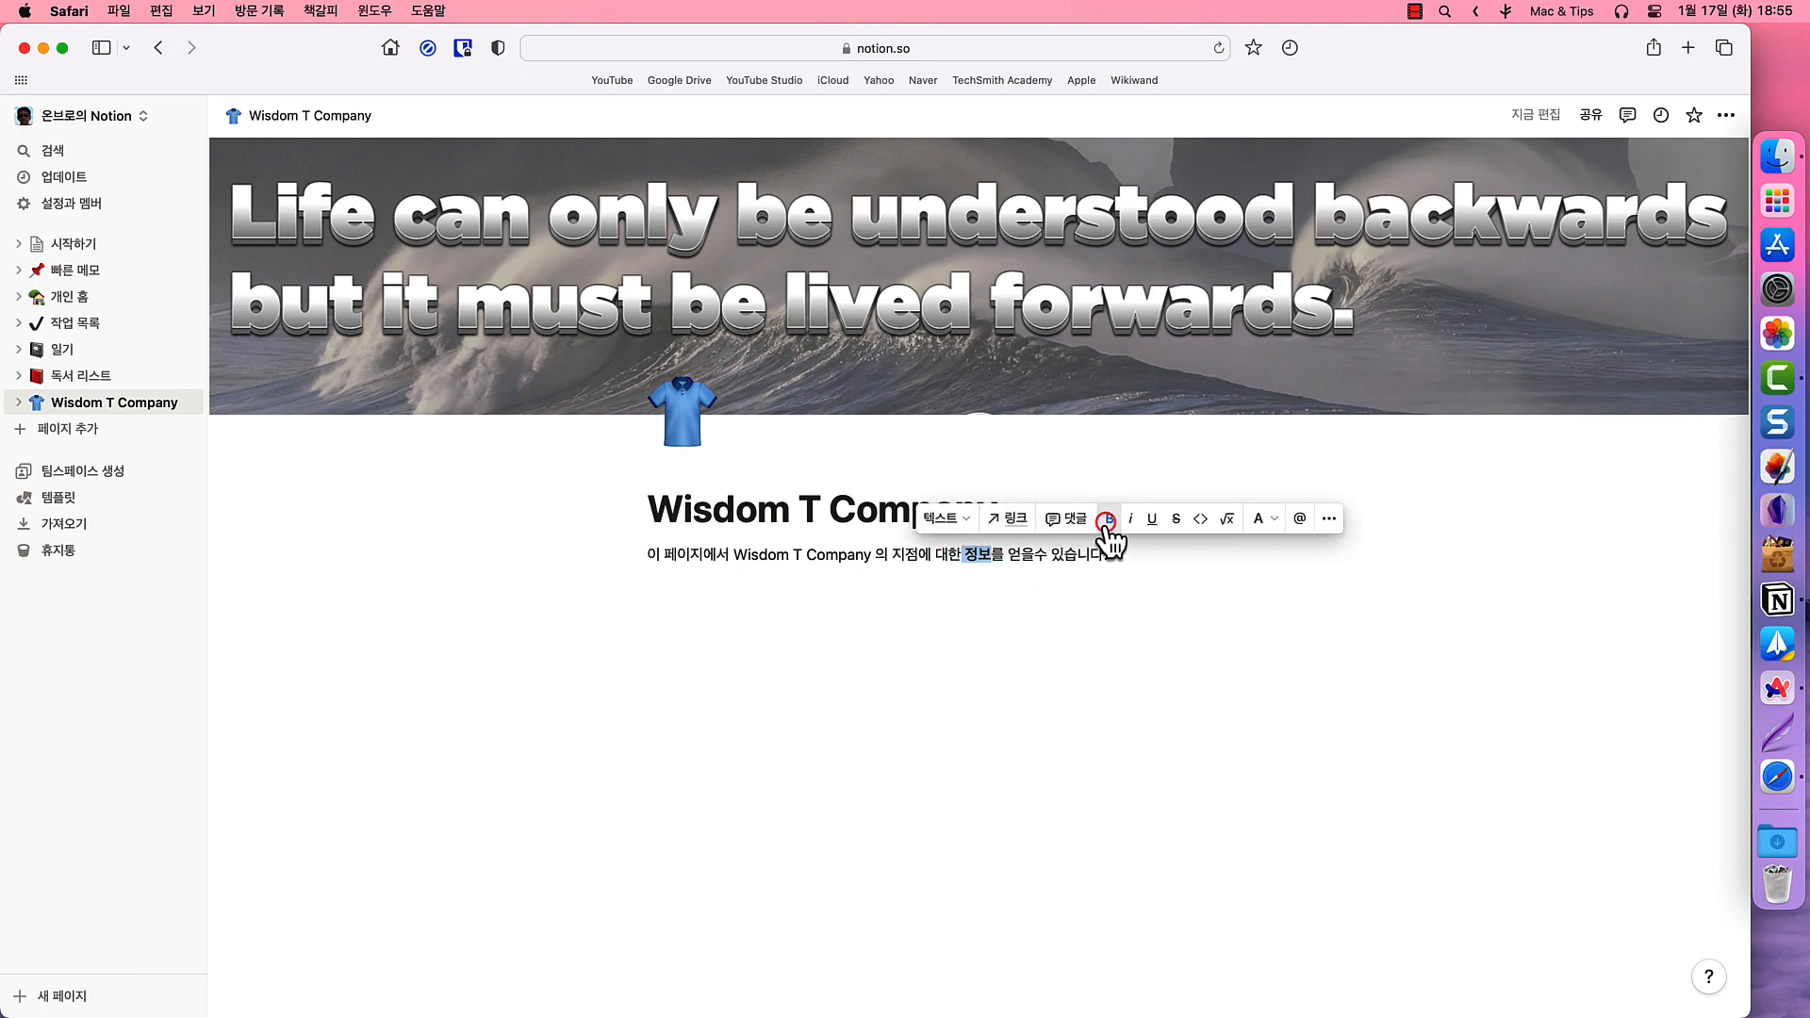
pyautogui.click(954, 519)
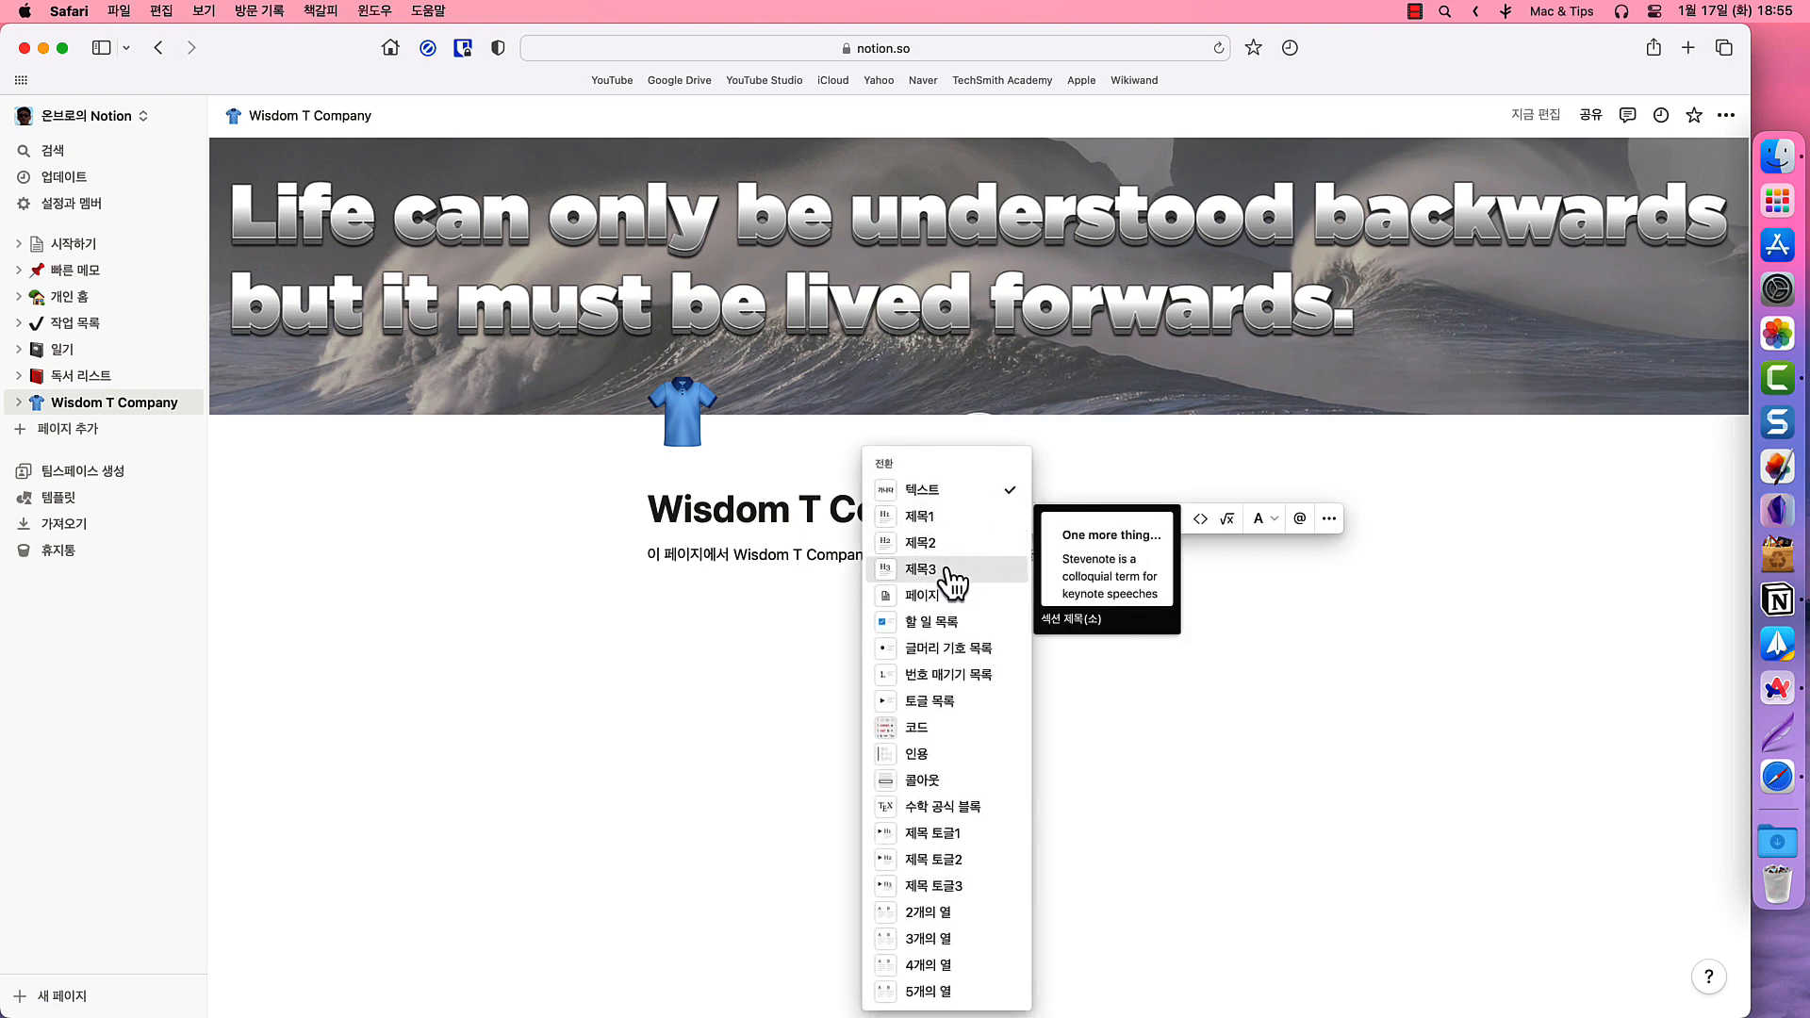
pyautogui.click(949, 570)
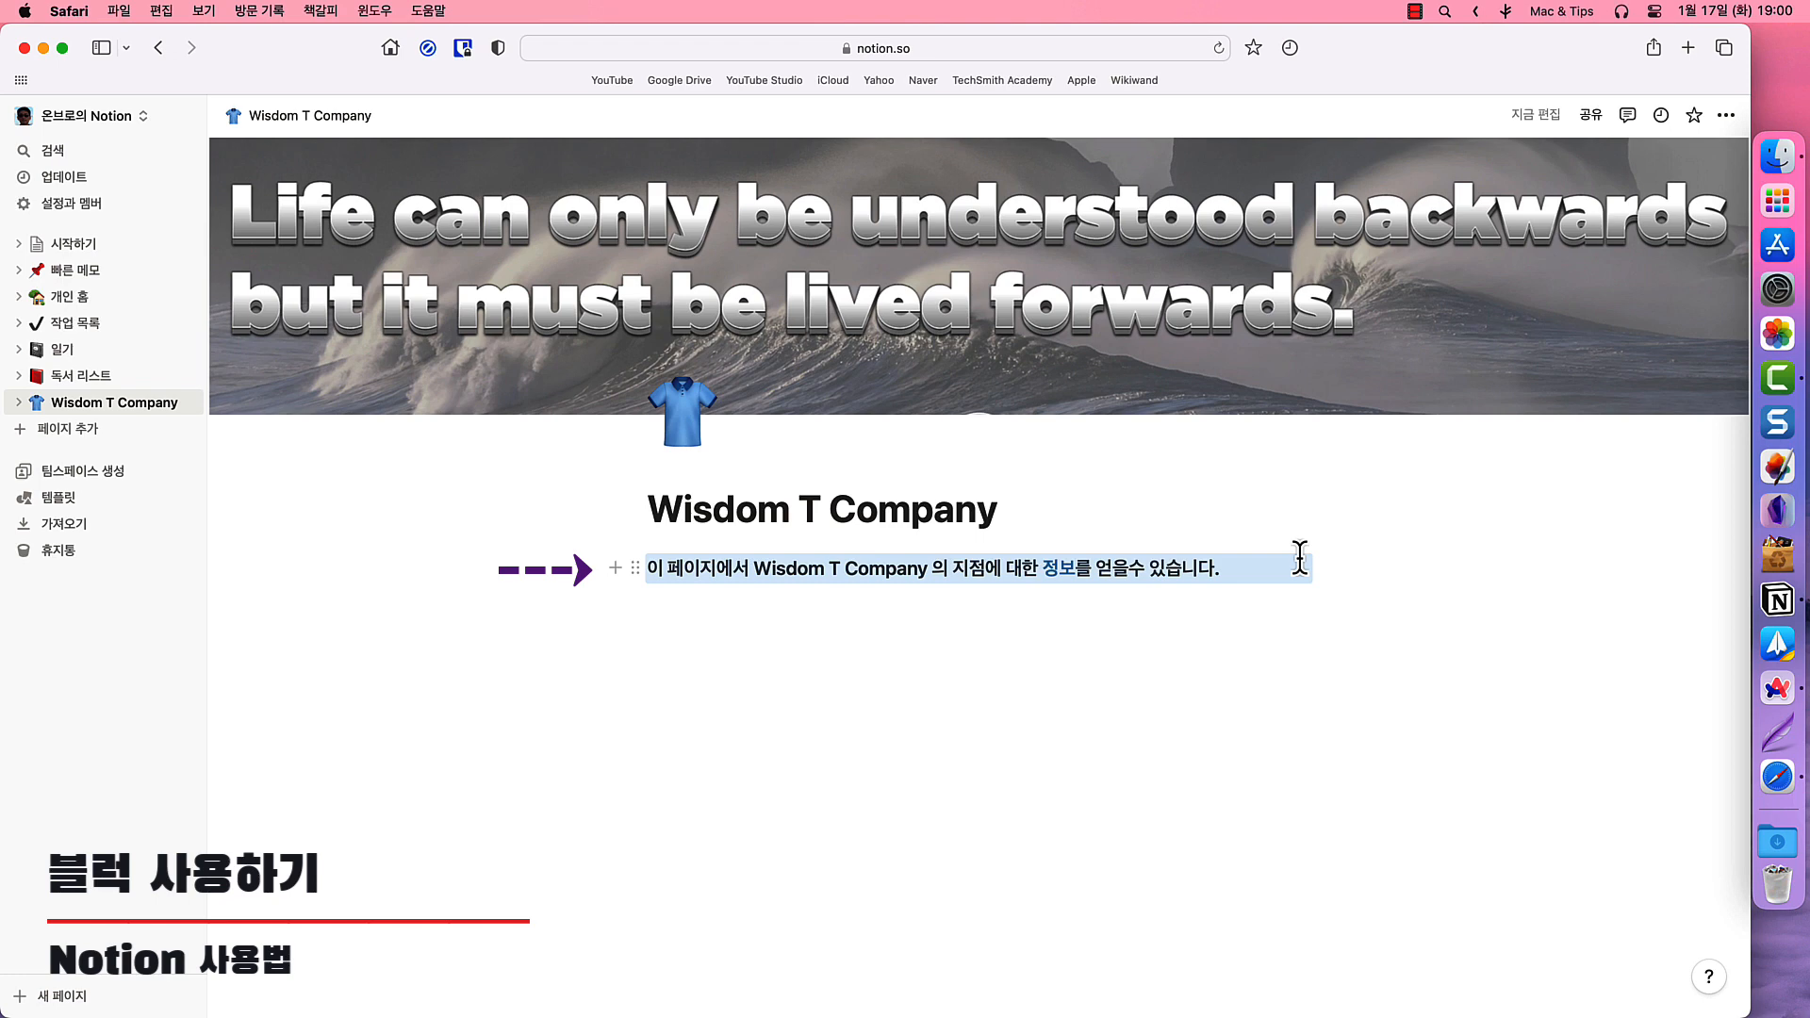
# - Add a new block under the intro line and scroll through the available block types
pyautogui.click(615, 568)
pyautogui.moveTo(947, 634); pyautogui.dragTo(1023, 983)
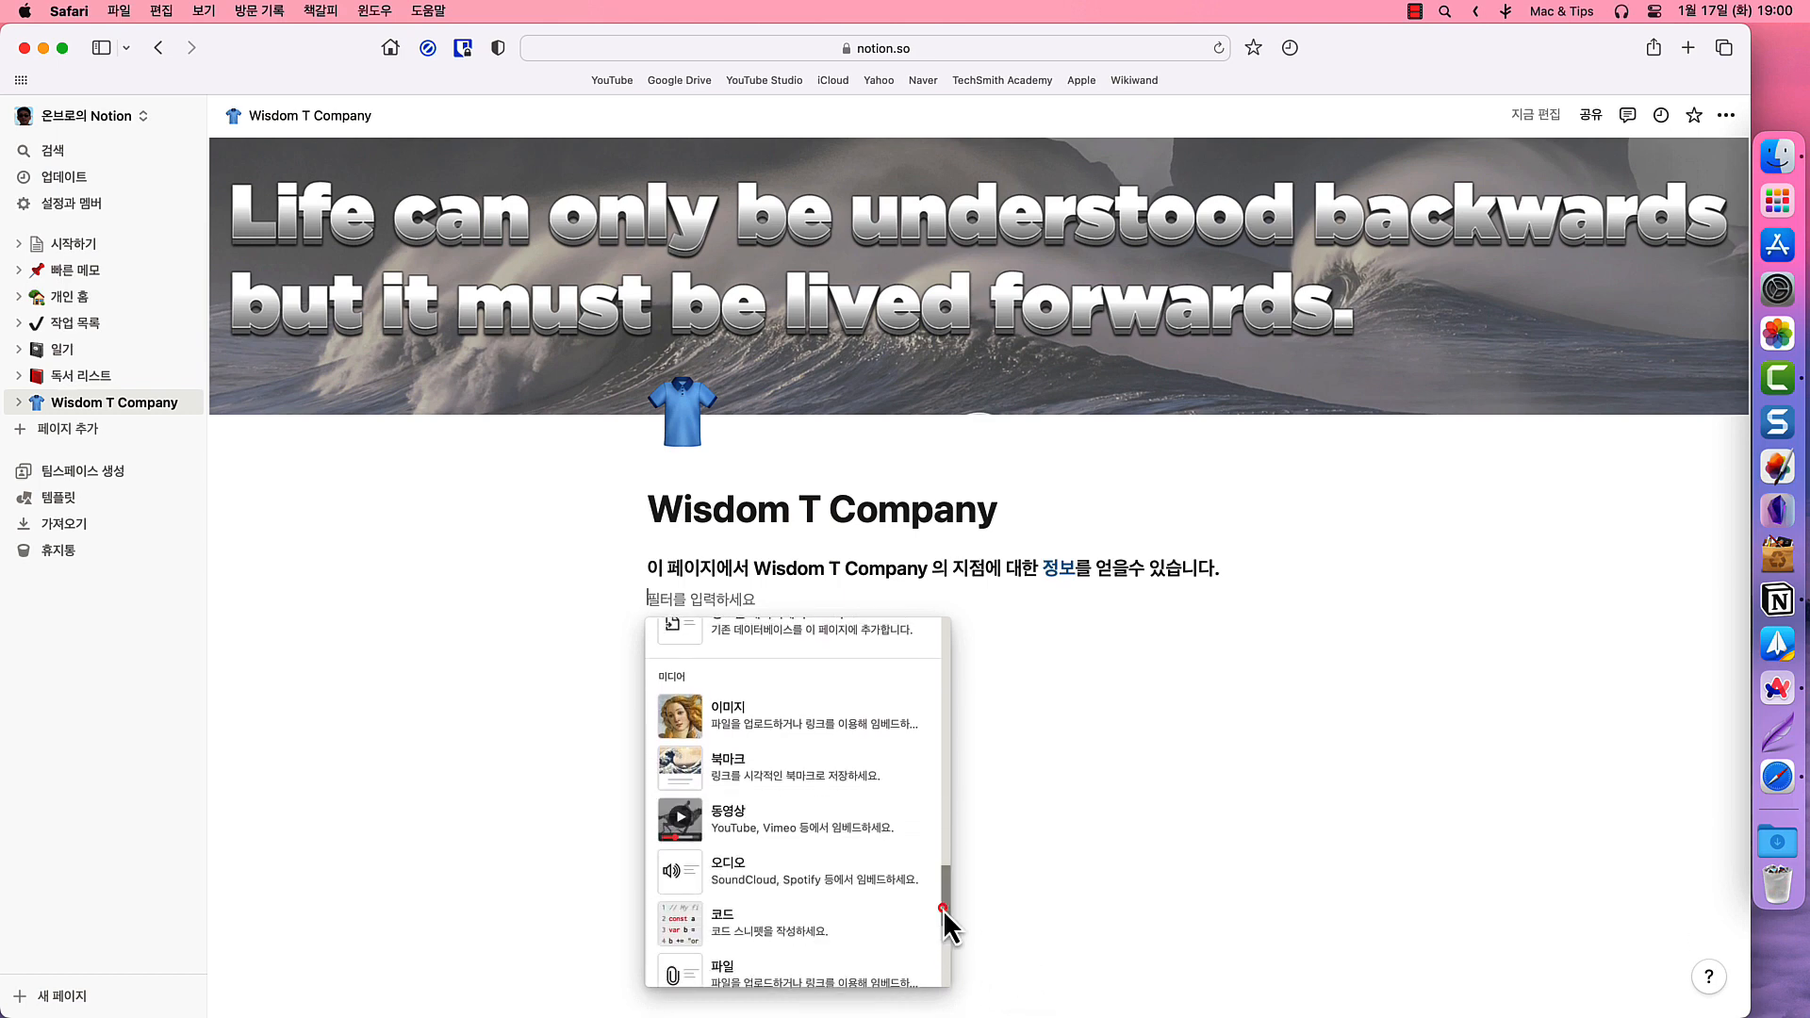
pyautogui.moveTo(943, 909); pyautogui.dragTo(951, 1016)
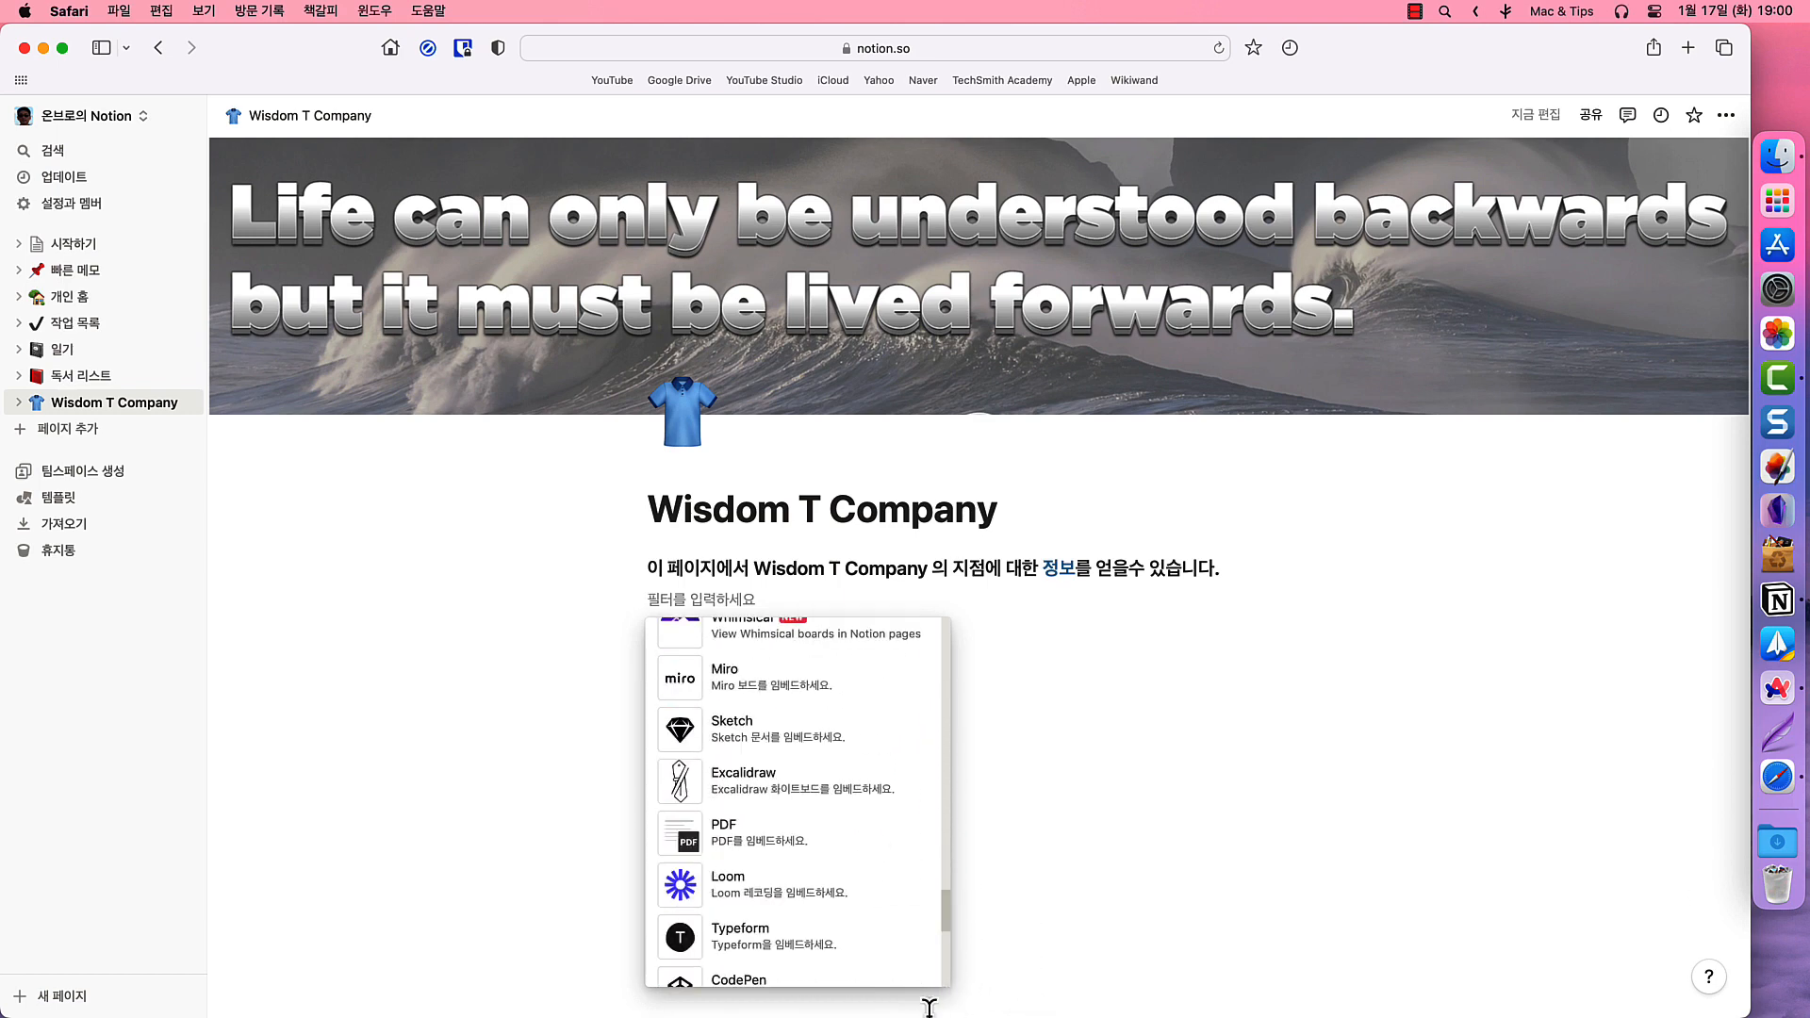
pyautogui.scroll(-10, 942, 934)
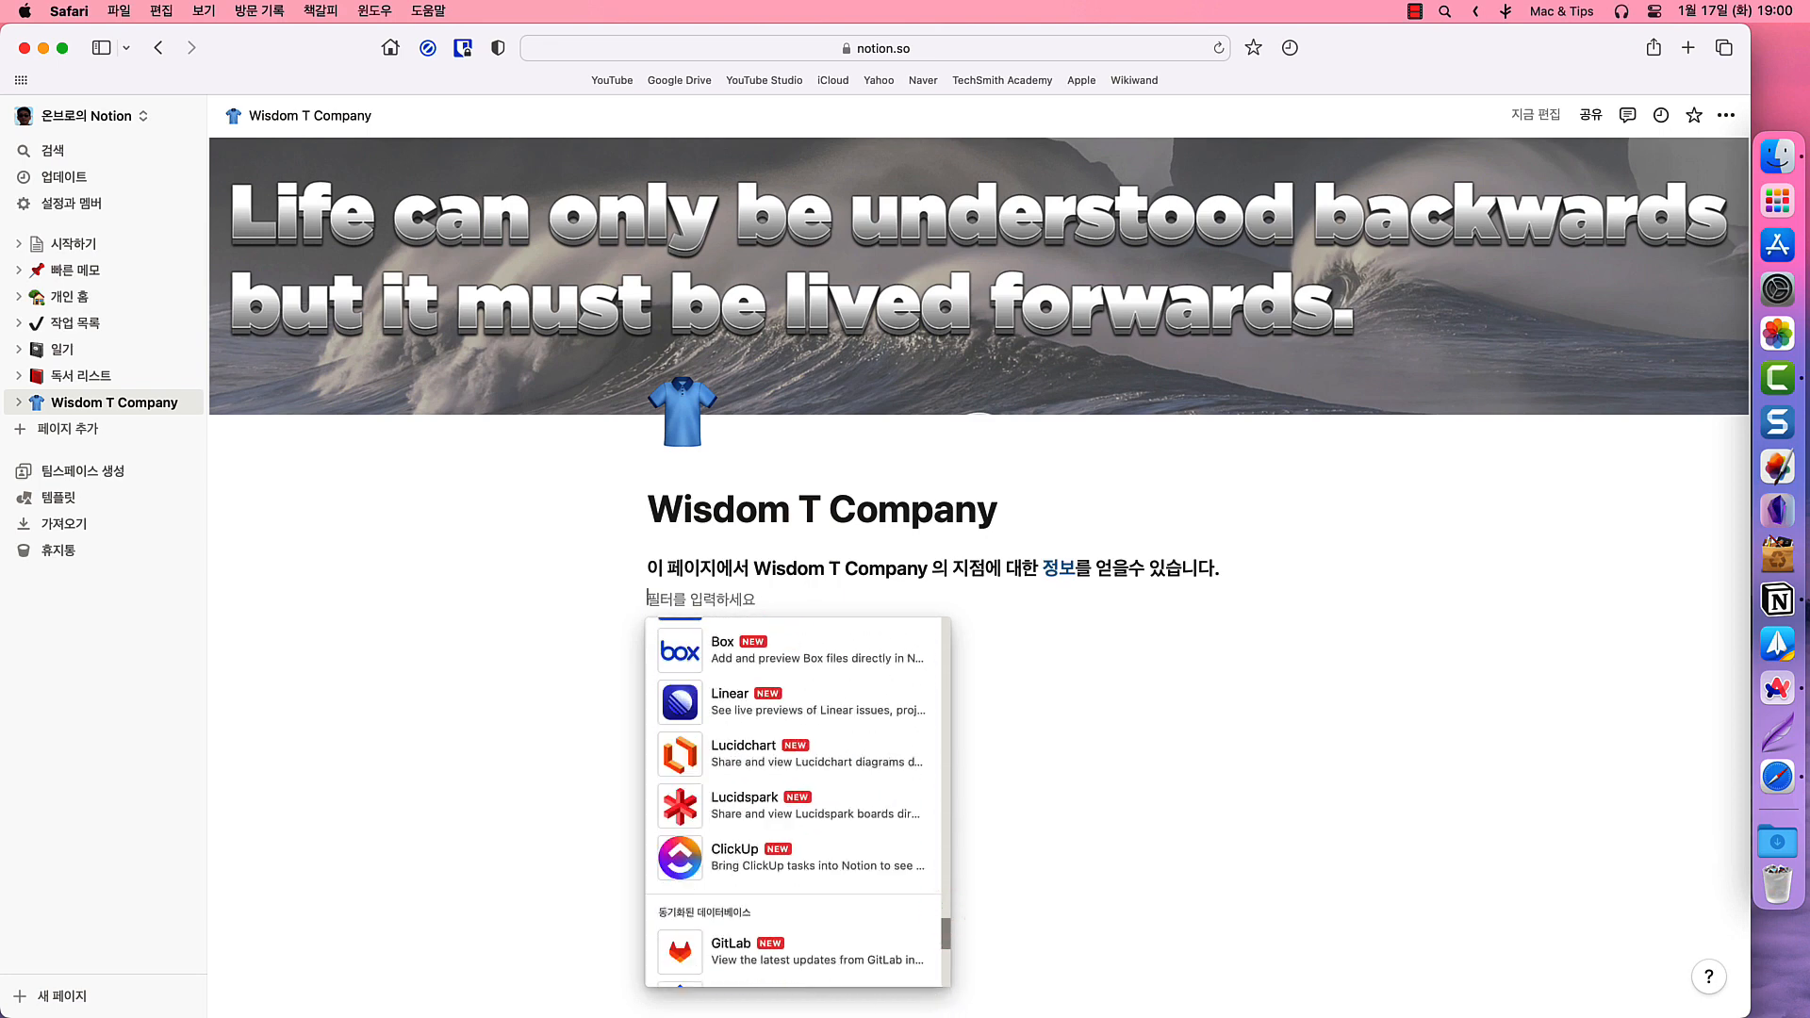
pyautogui.moveTo(953, 942); pyautogui.dragTo(914, 687)
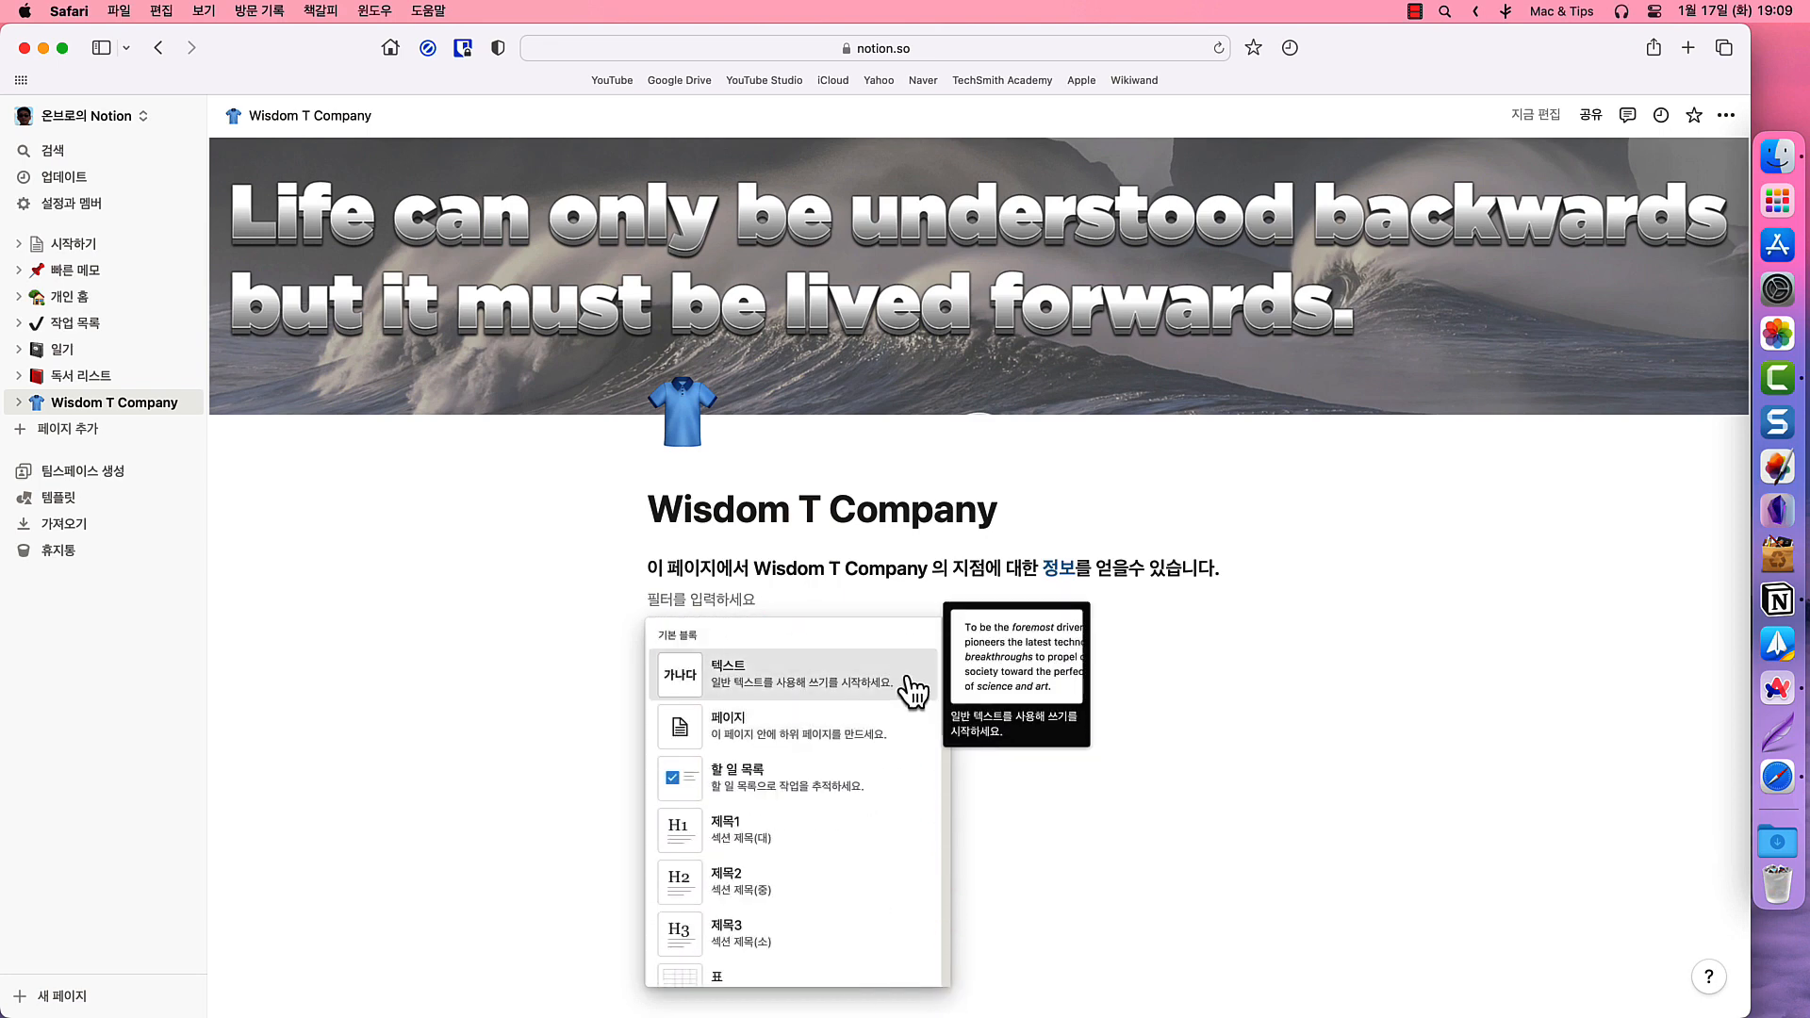
pyautogui.moveTo(948, 692); pyautogui.dragTo(947, 737)
# - Make the new block a Heading 2 reading '현 매장 위치들' and start an empty line below it
pyautogui.click(782, 717)
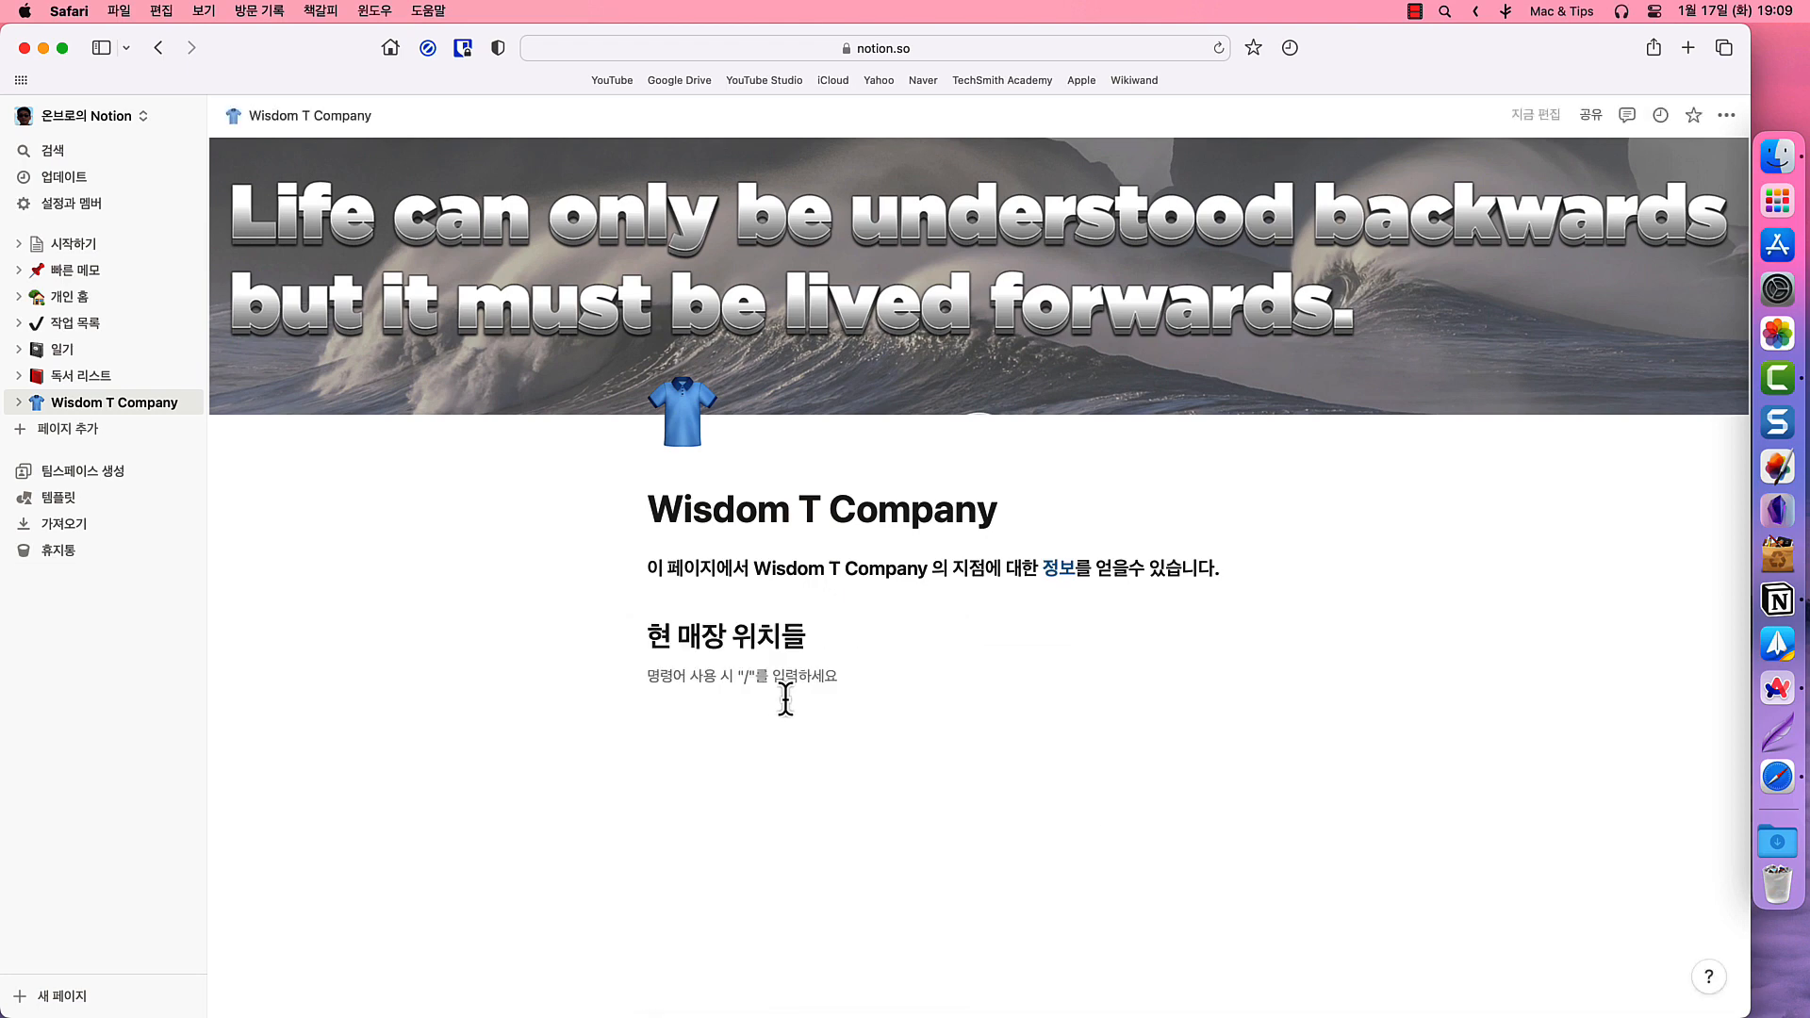
pyautogui.click(619, 679)
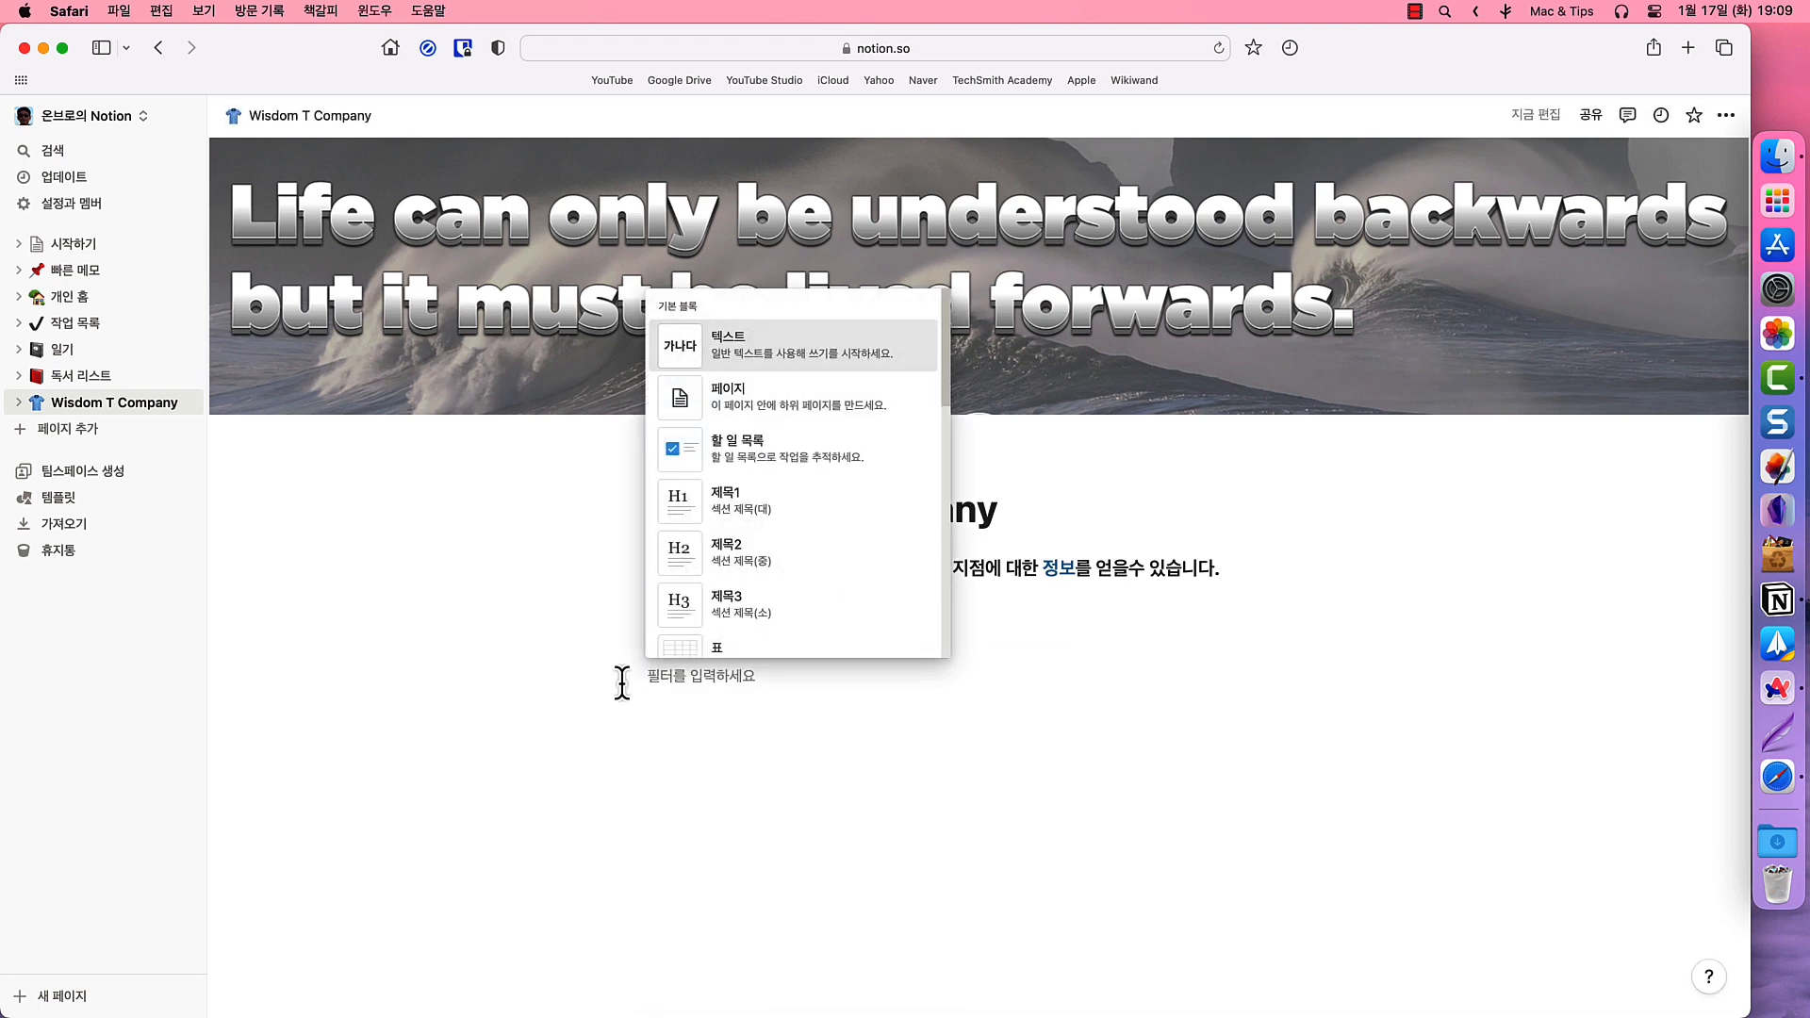
pyautogui.write('이미지')
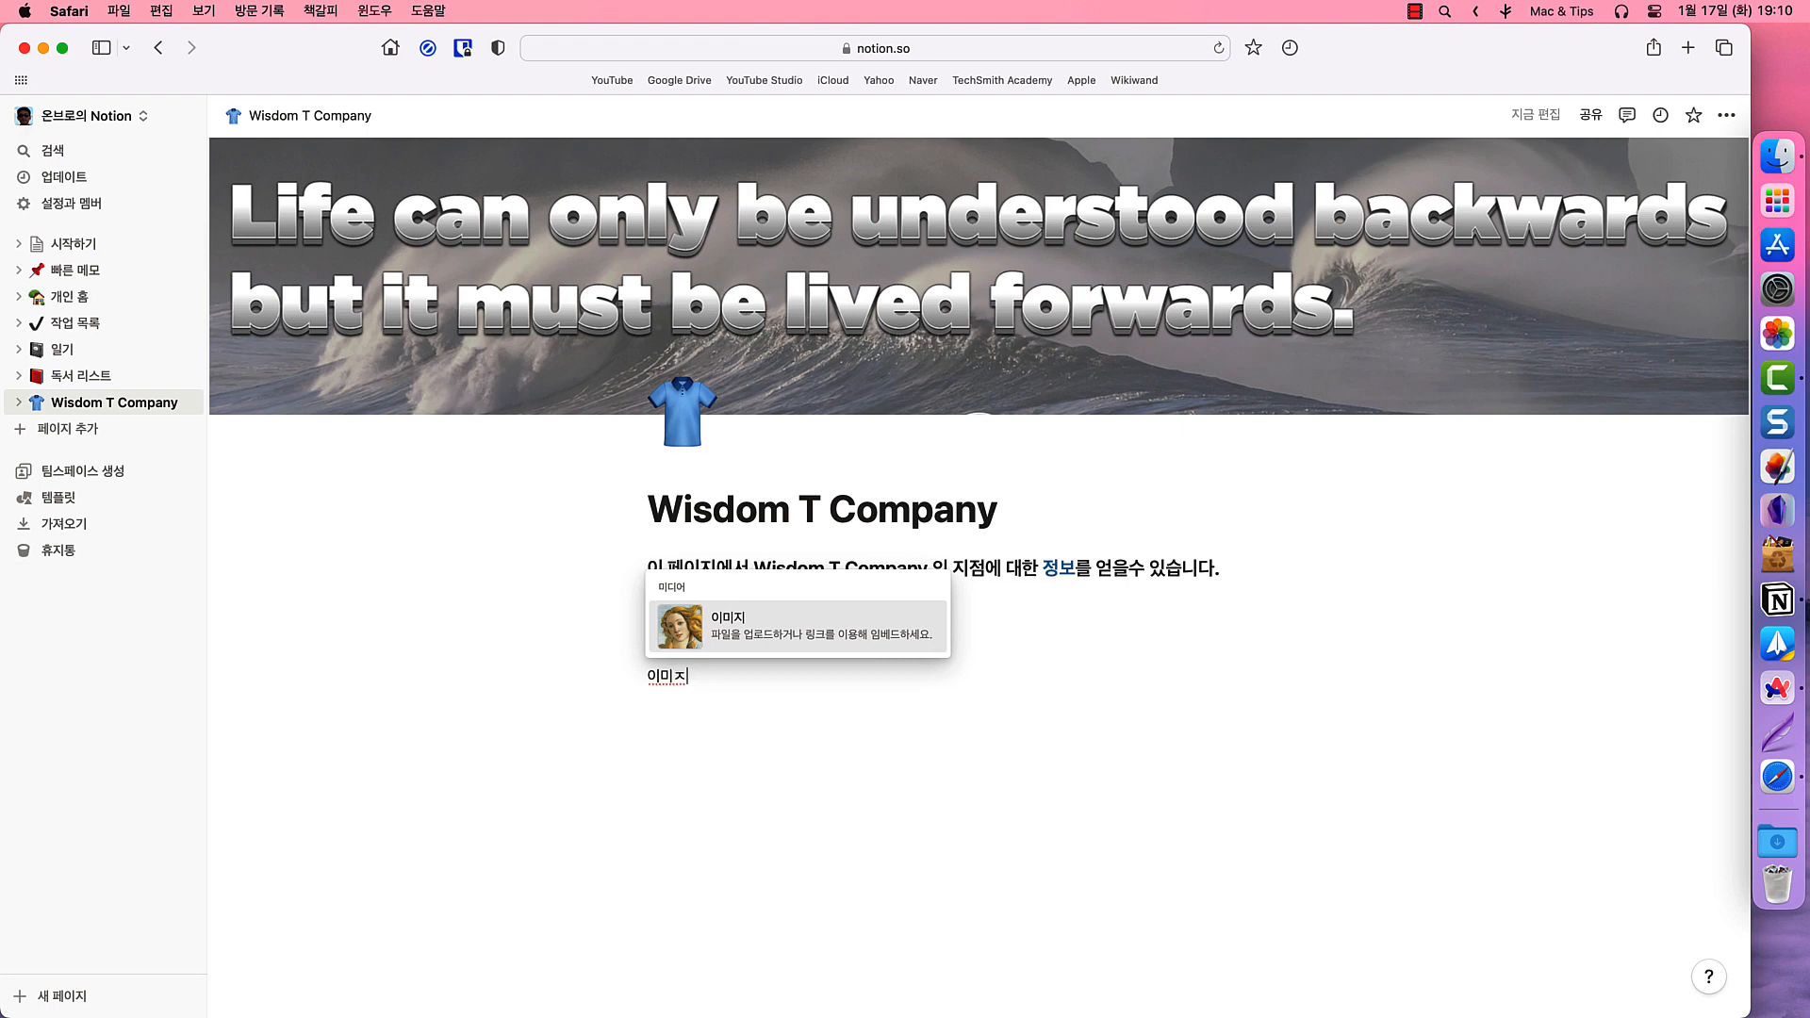
pyautogui.press('BackSpace')
pyautogui.press('BackSpace')
pyautogui.press('BackSpace')
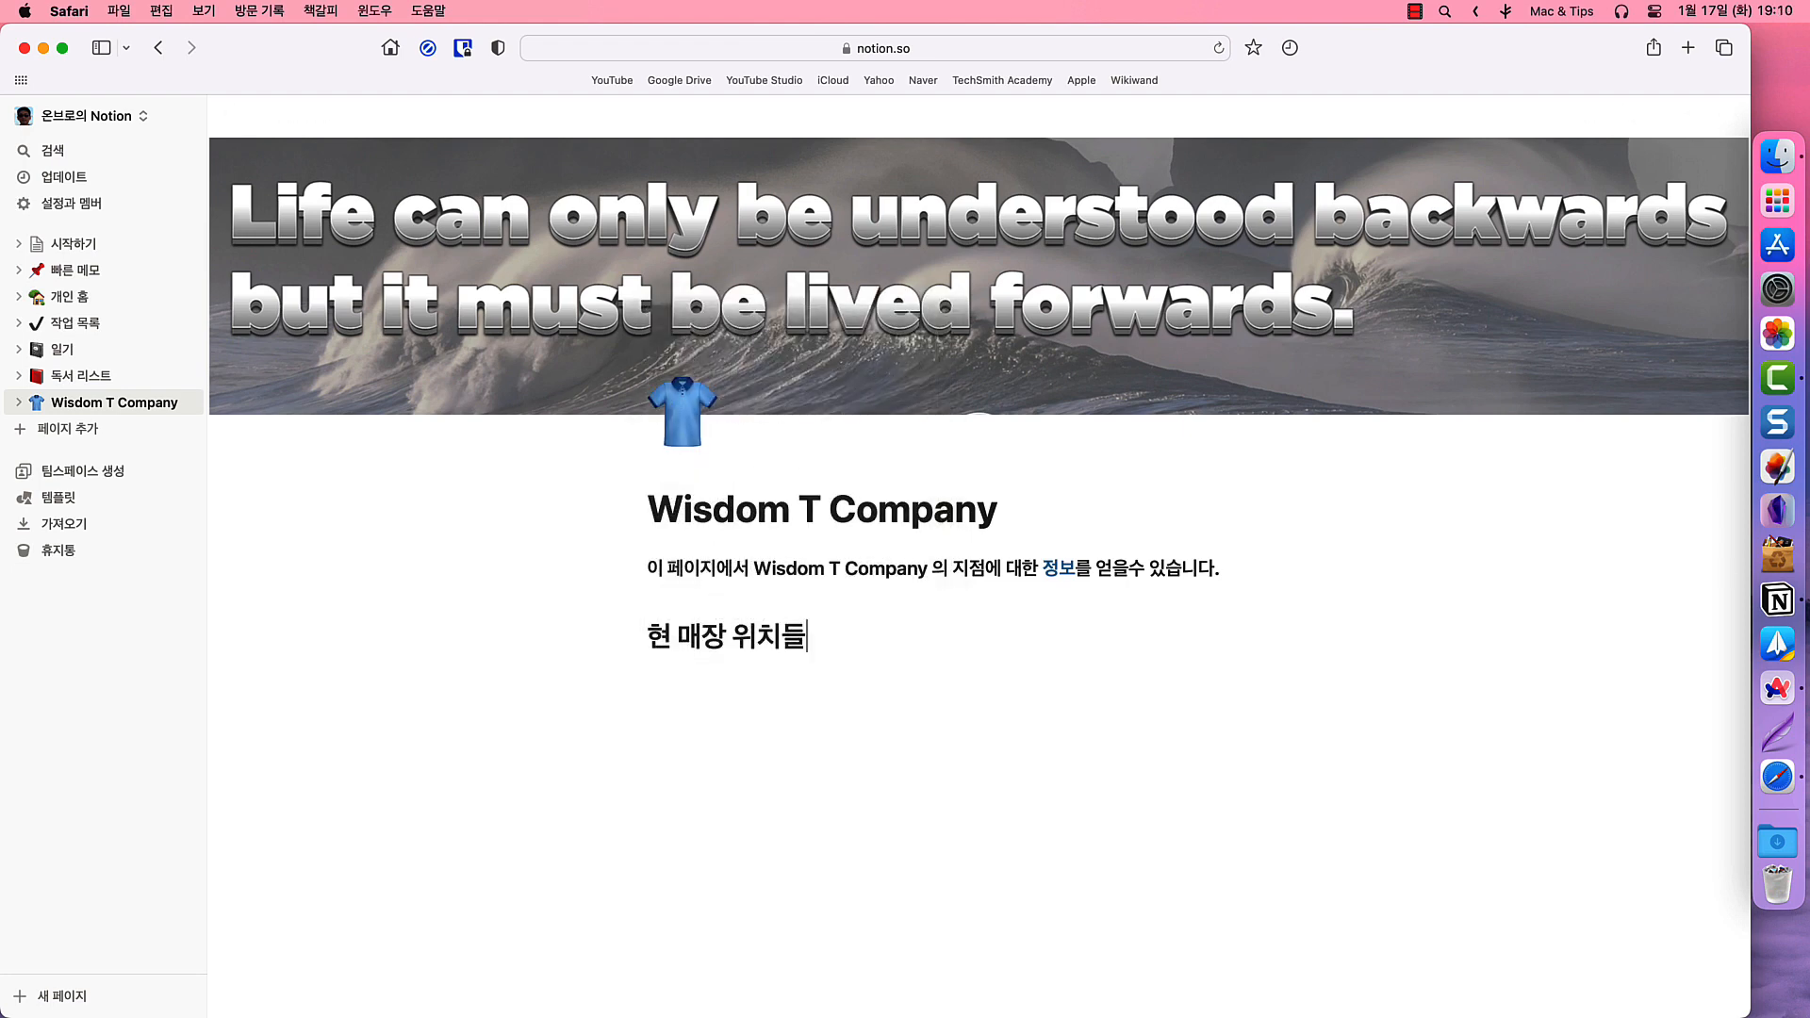
pyautogui.press('Return')
# - Insert an image block via /이미지 with the uploaded Korea map marking the six store cities
pyautogui.write('/이미지')
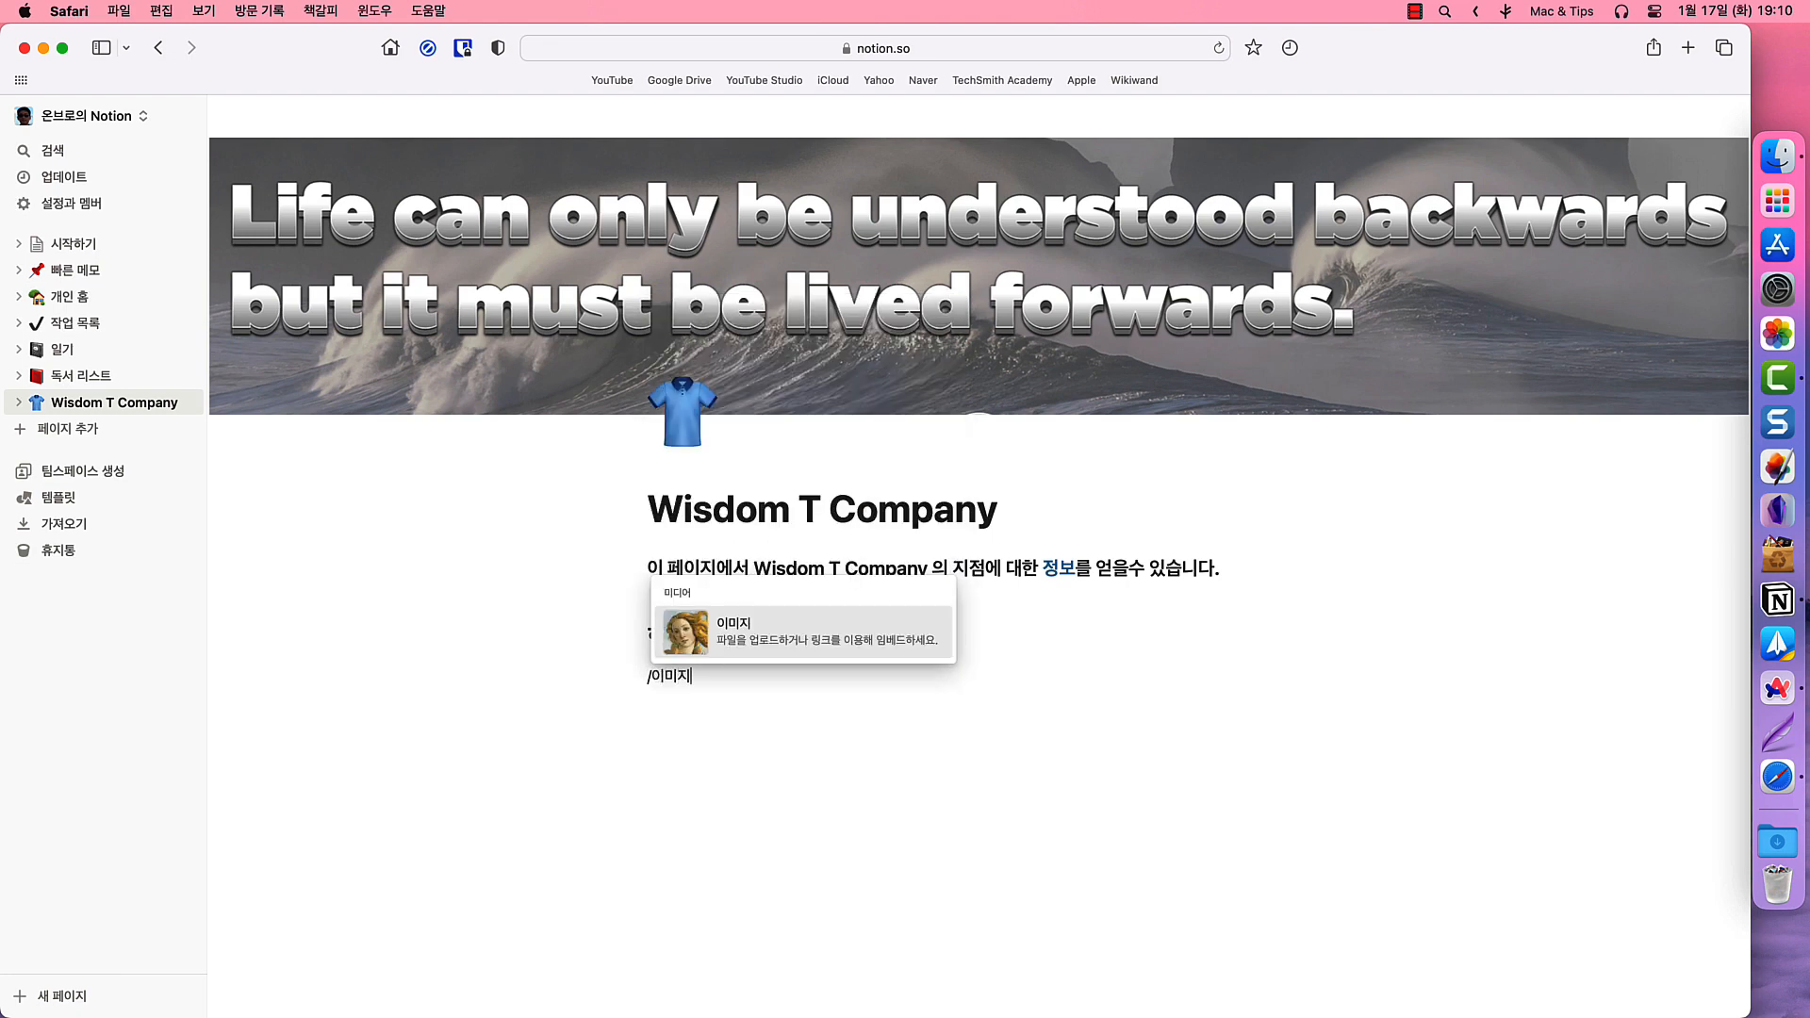
pyautogui.press('Return')
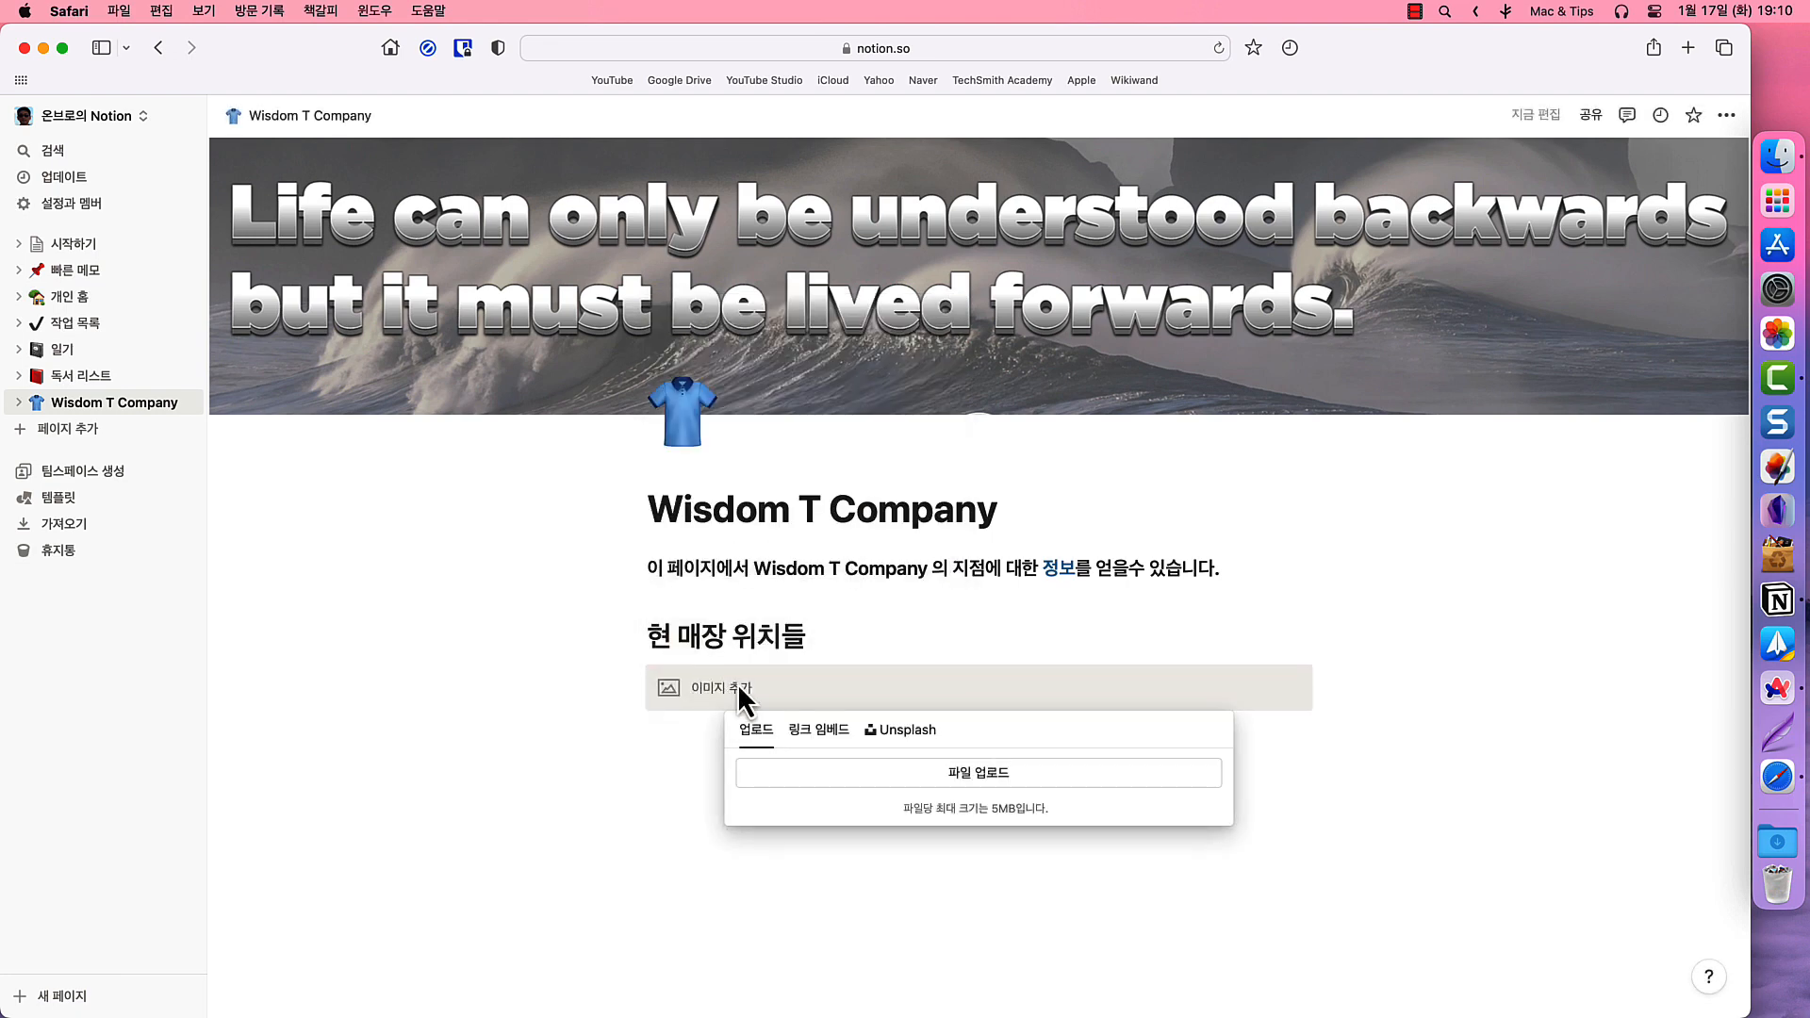
pyautogui.click(999, 799)
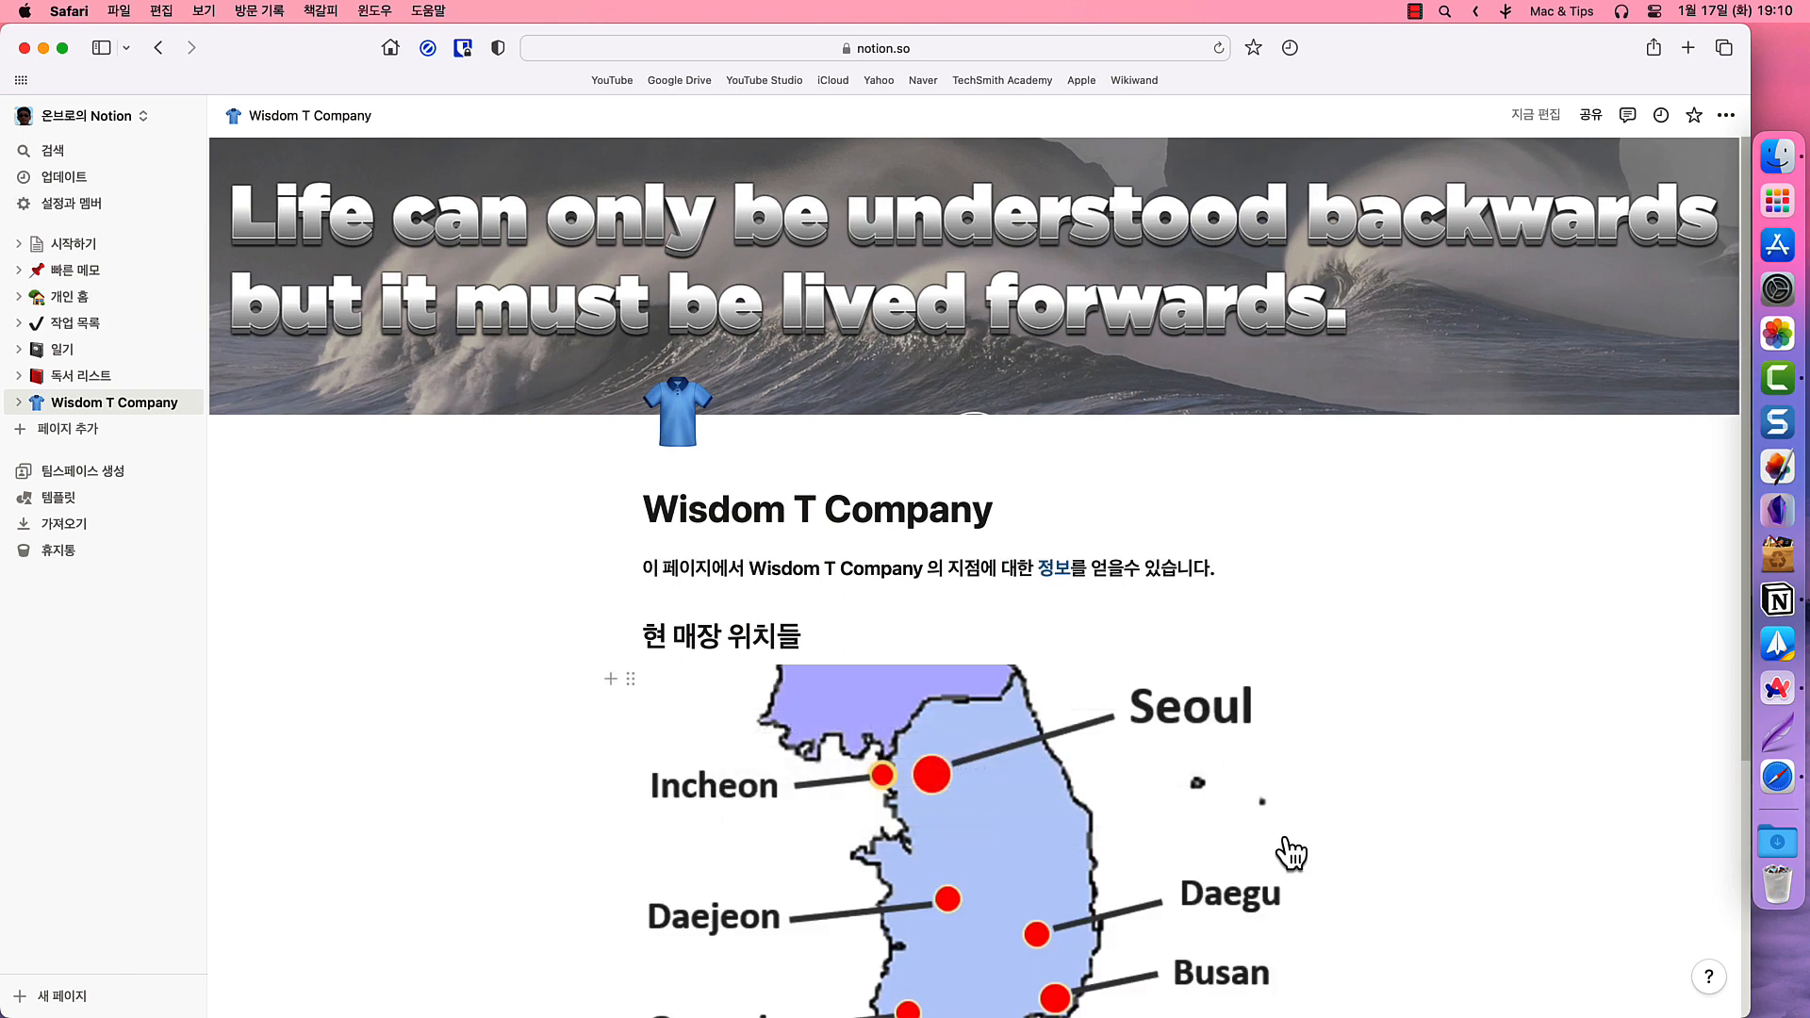
pyautogui.scroll(-3, 1291, 853)
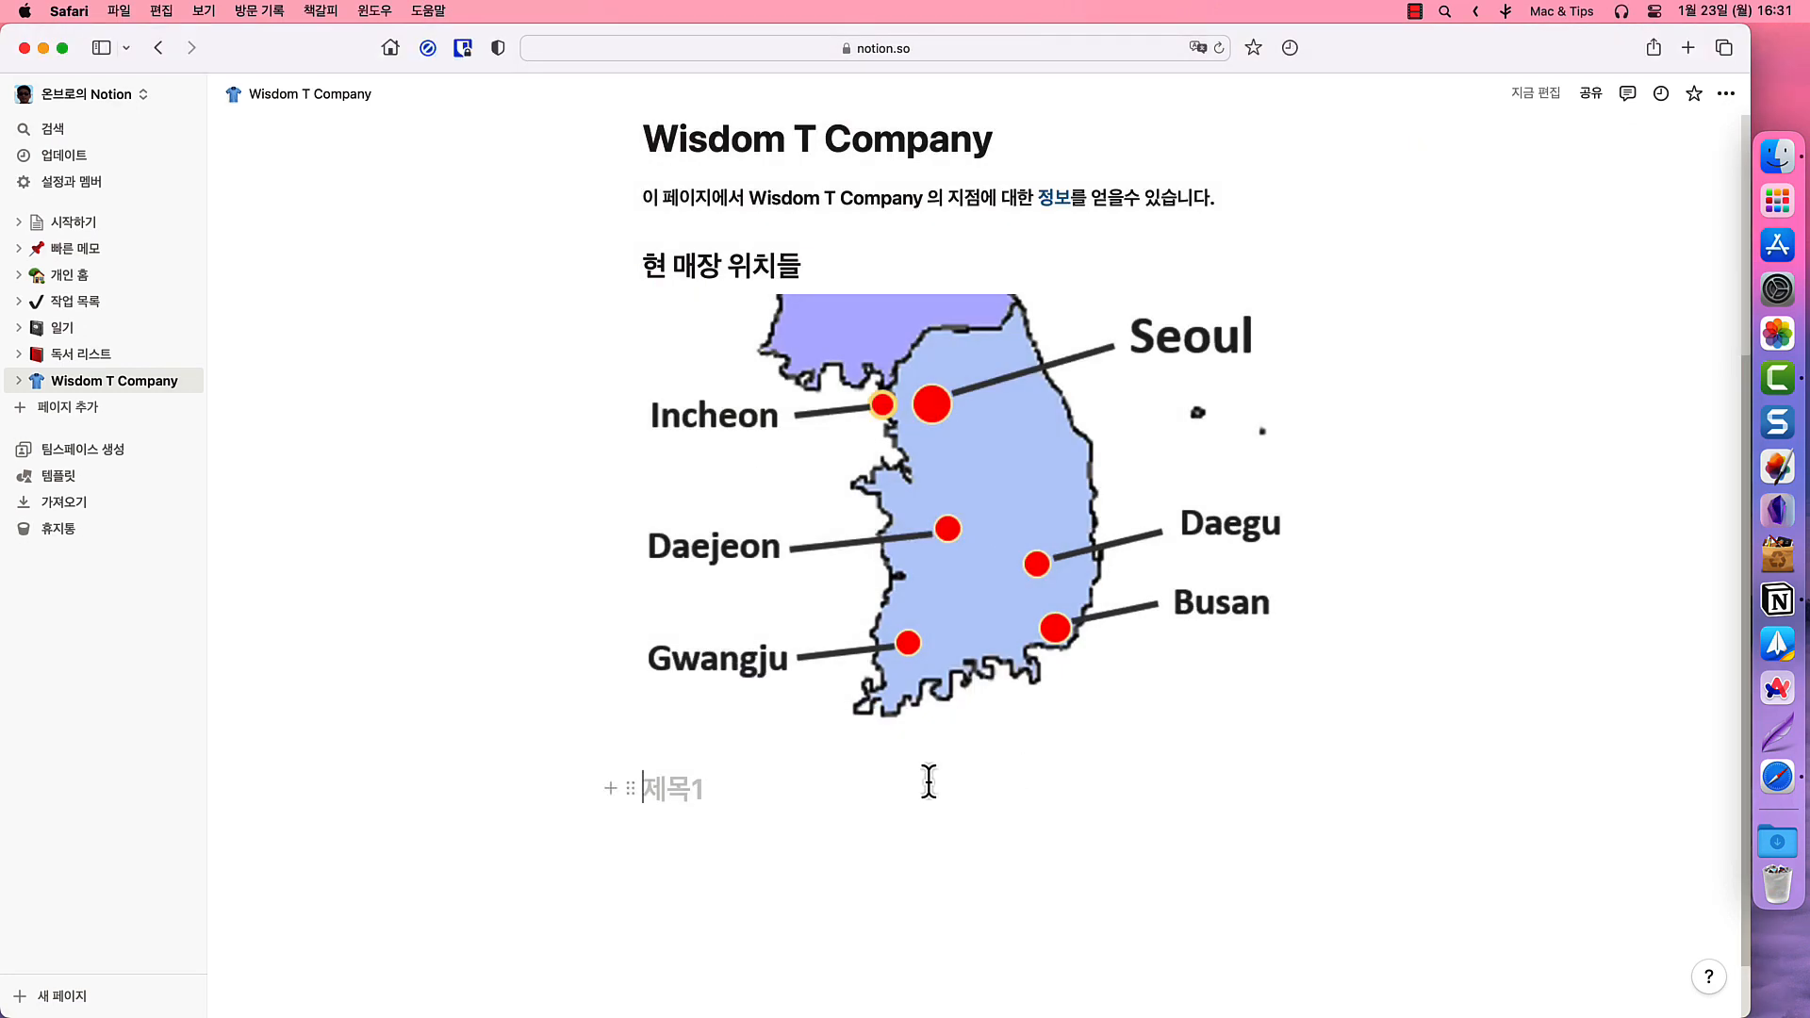
# - Below the map, add a Heading 1 '전국 매장 위치' followed by bullets 서울, 인천, 대전
pyautogui.click(740, 797)
pyautogui.write('/')
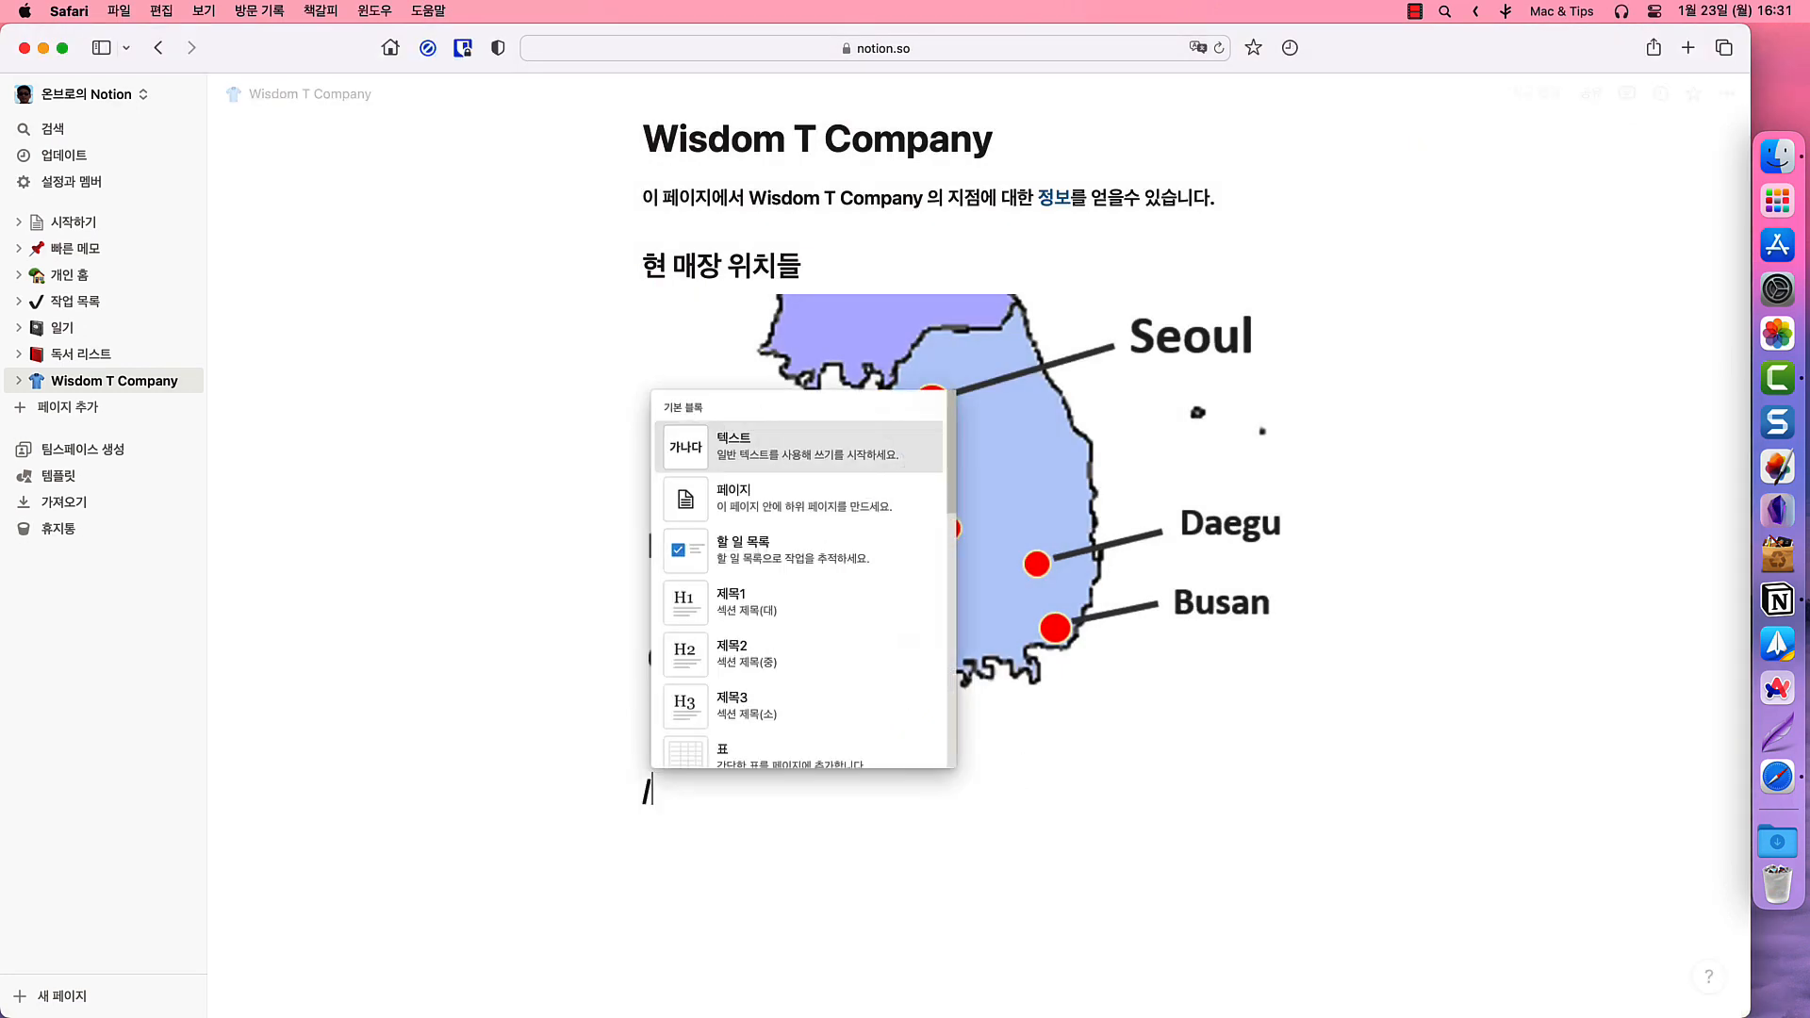
pyautogui.press('Down')
pyautogui.press('Down')
pyautogui.press('Down')
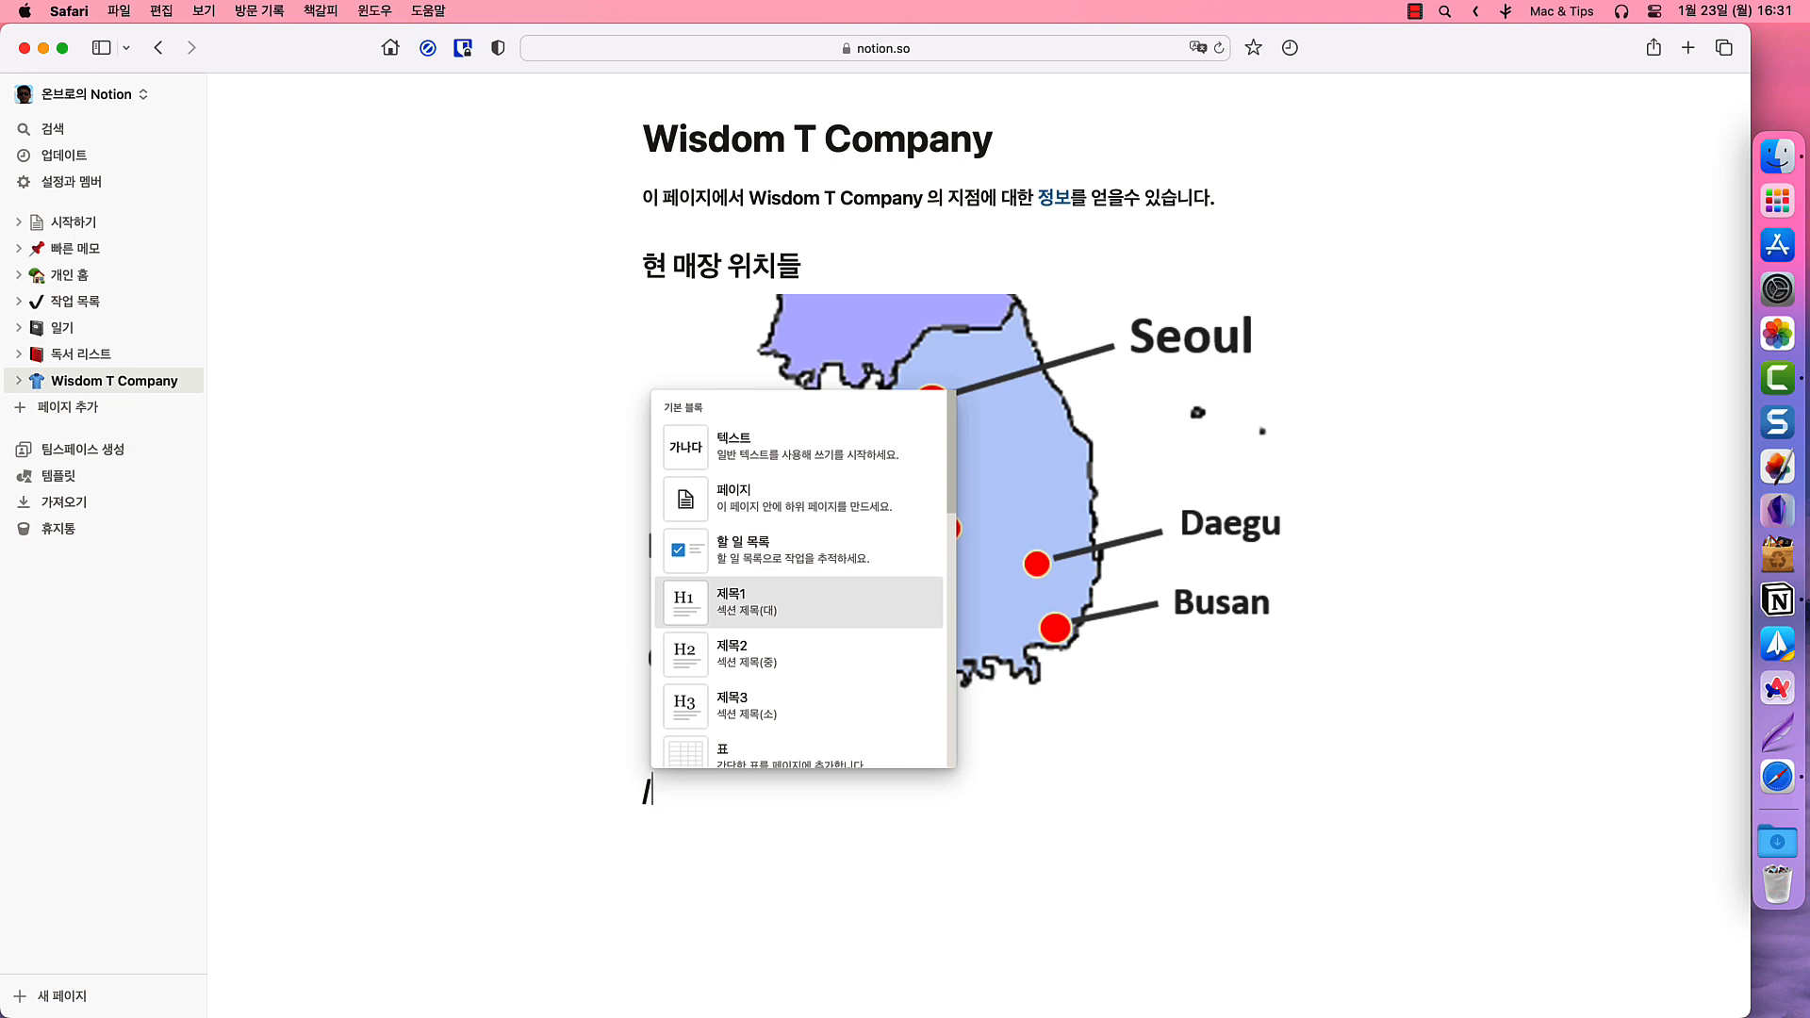
pyautogui.press('Return')
pyautogui.write('ㅈ국')
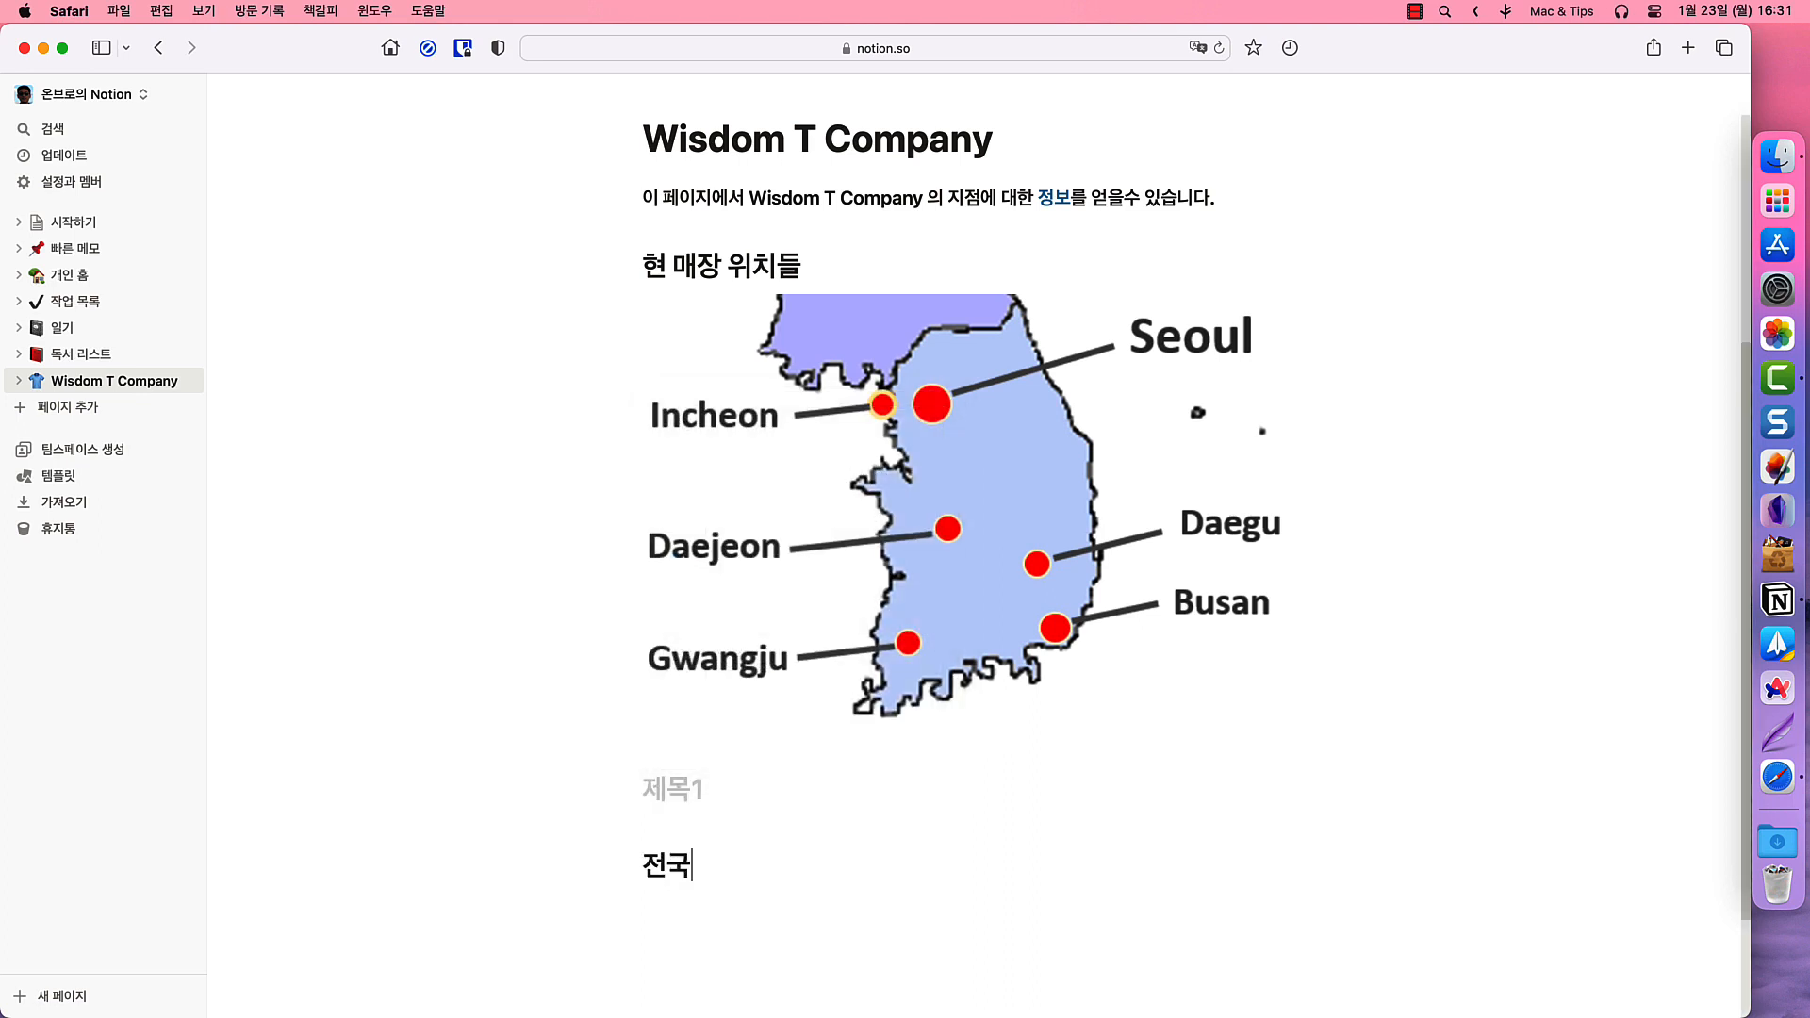
pyautogui.write(' 매장위치')
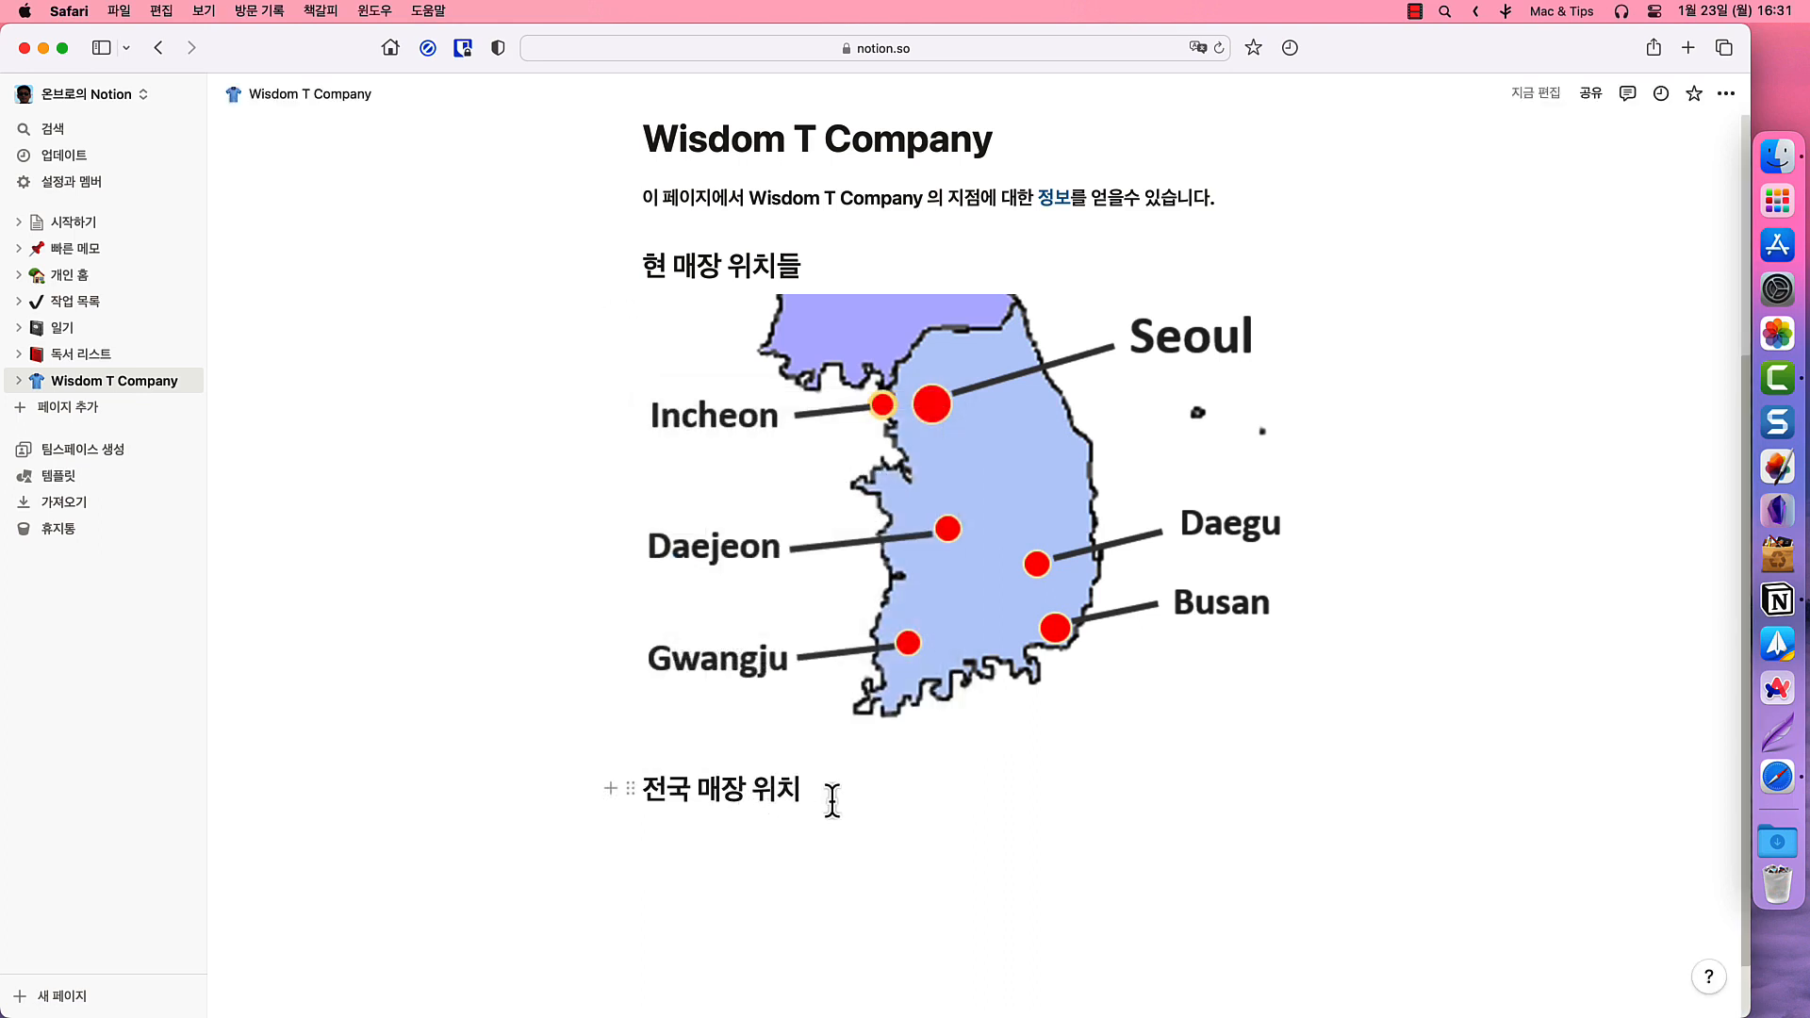
pyautogui.press('Return')
pyautogui.write('ㅓ')
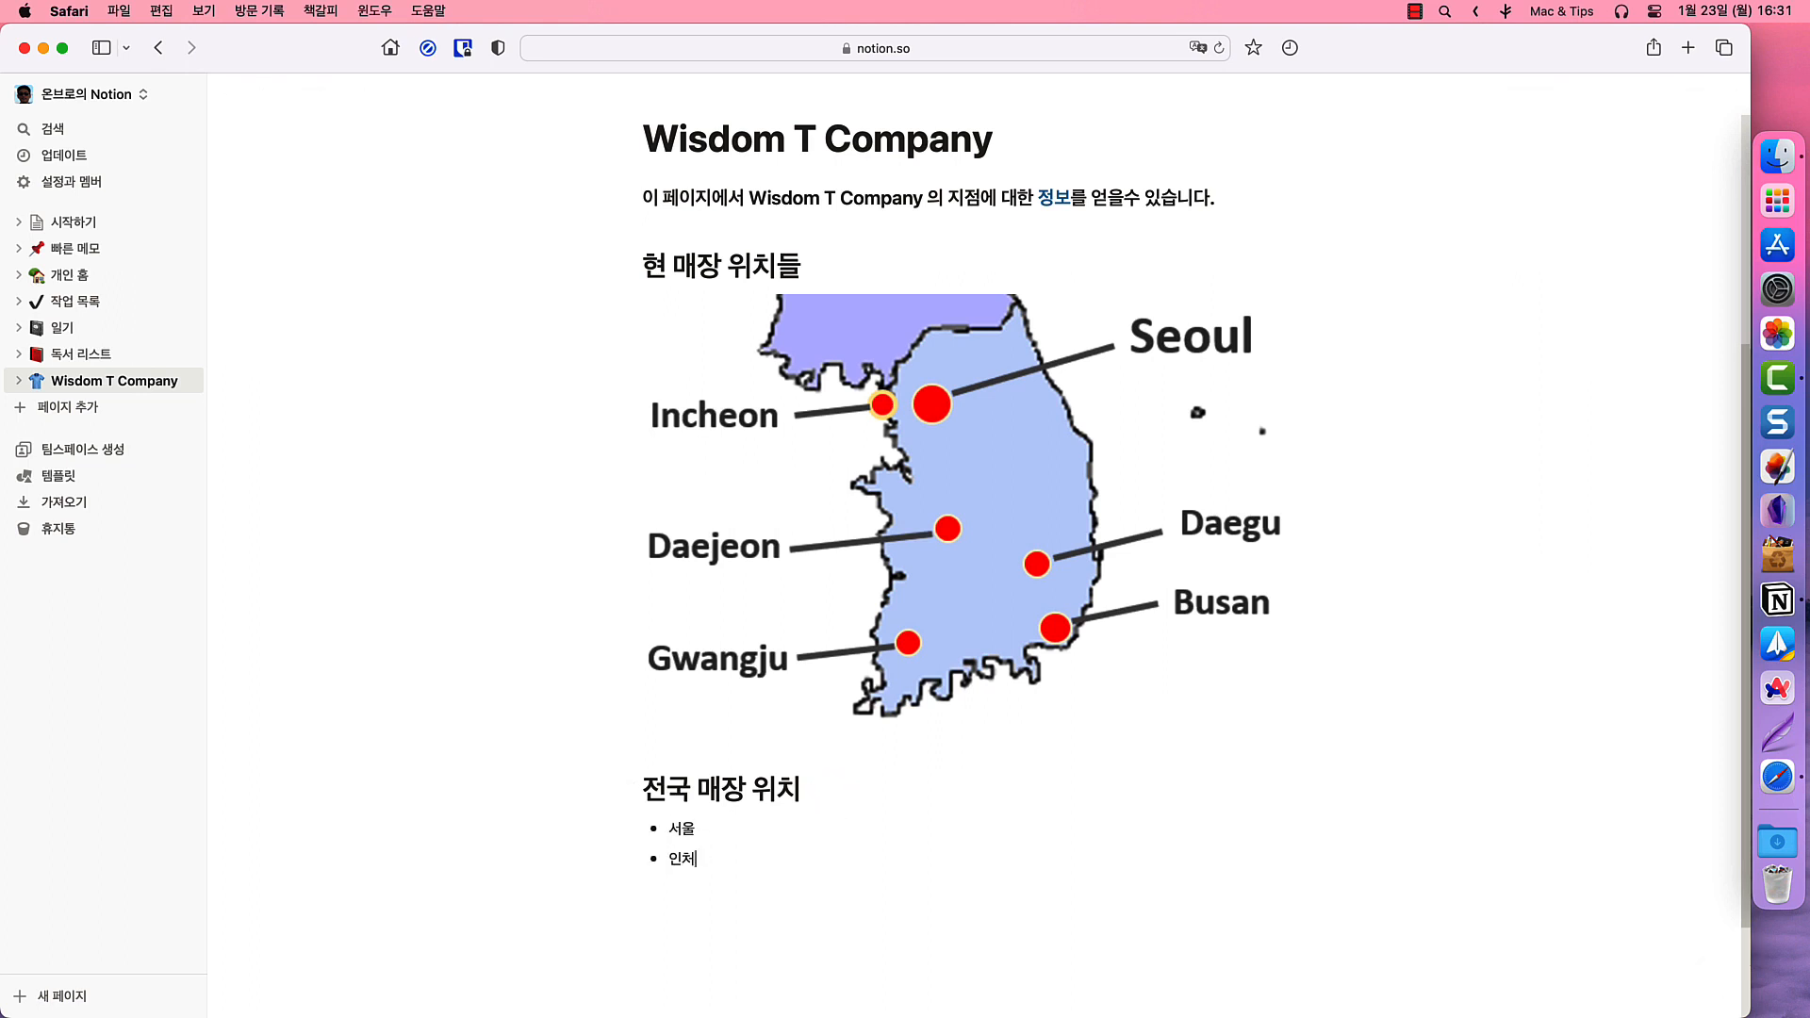
pyautogui.press('Return')
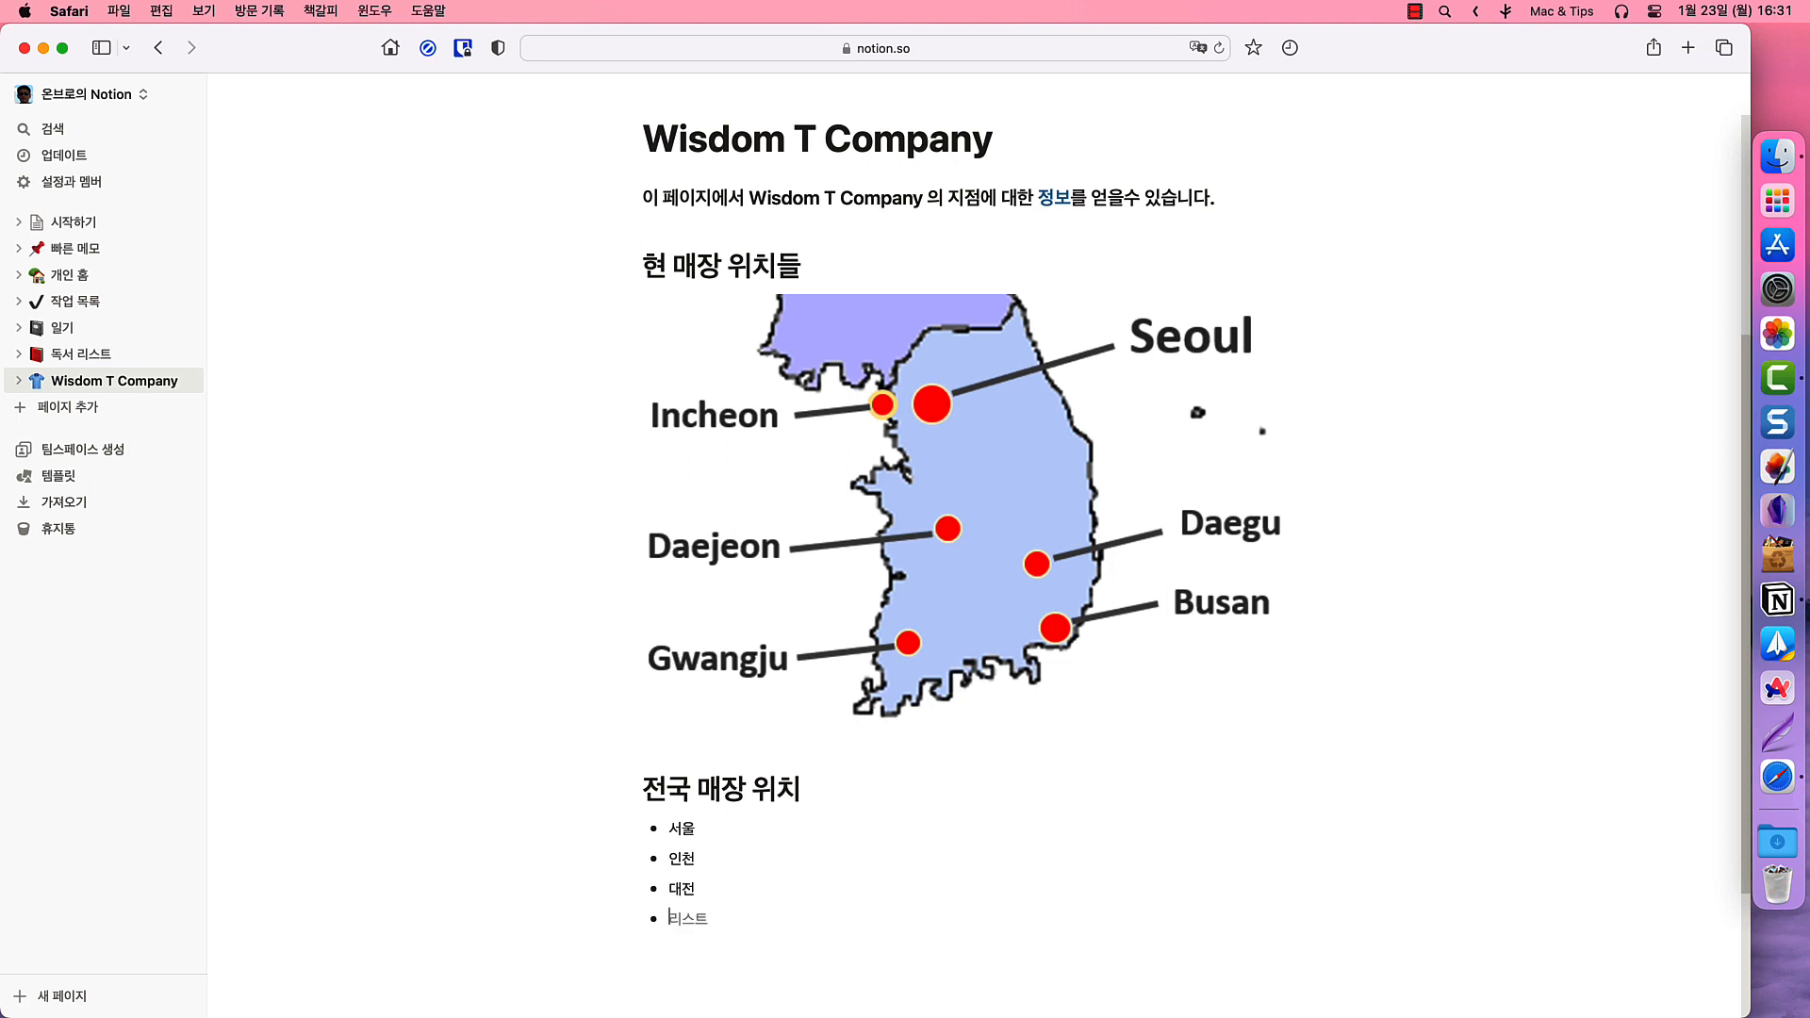
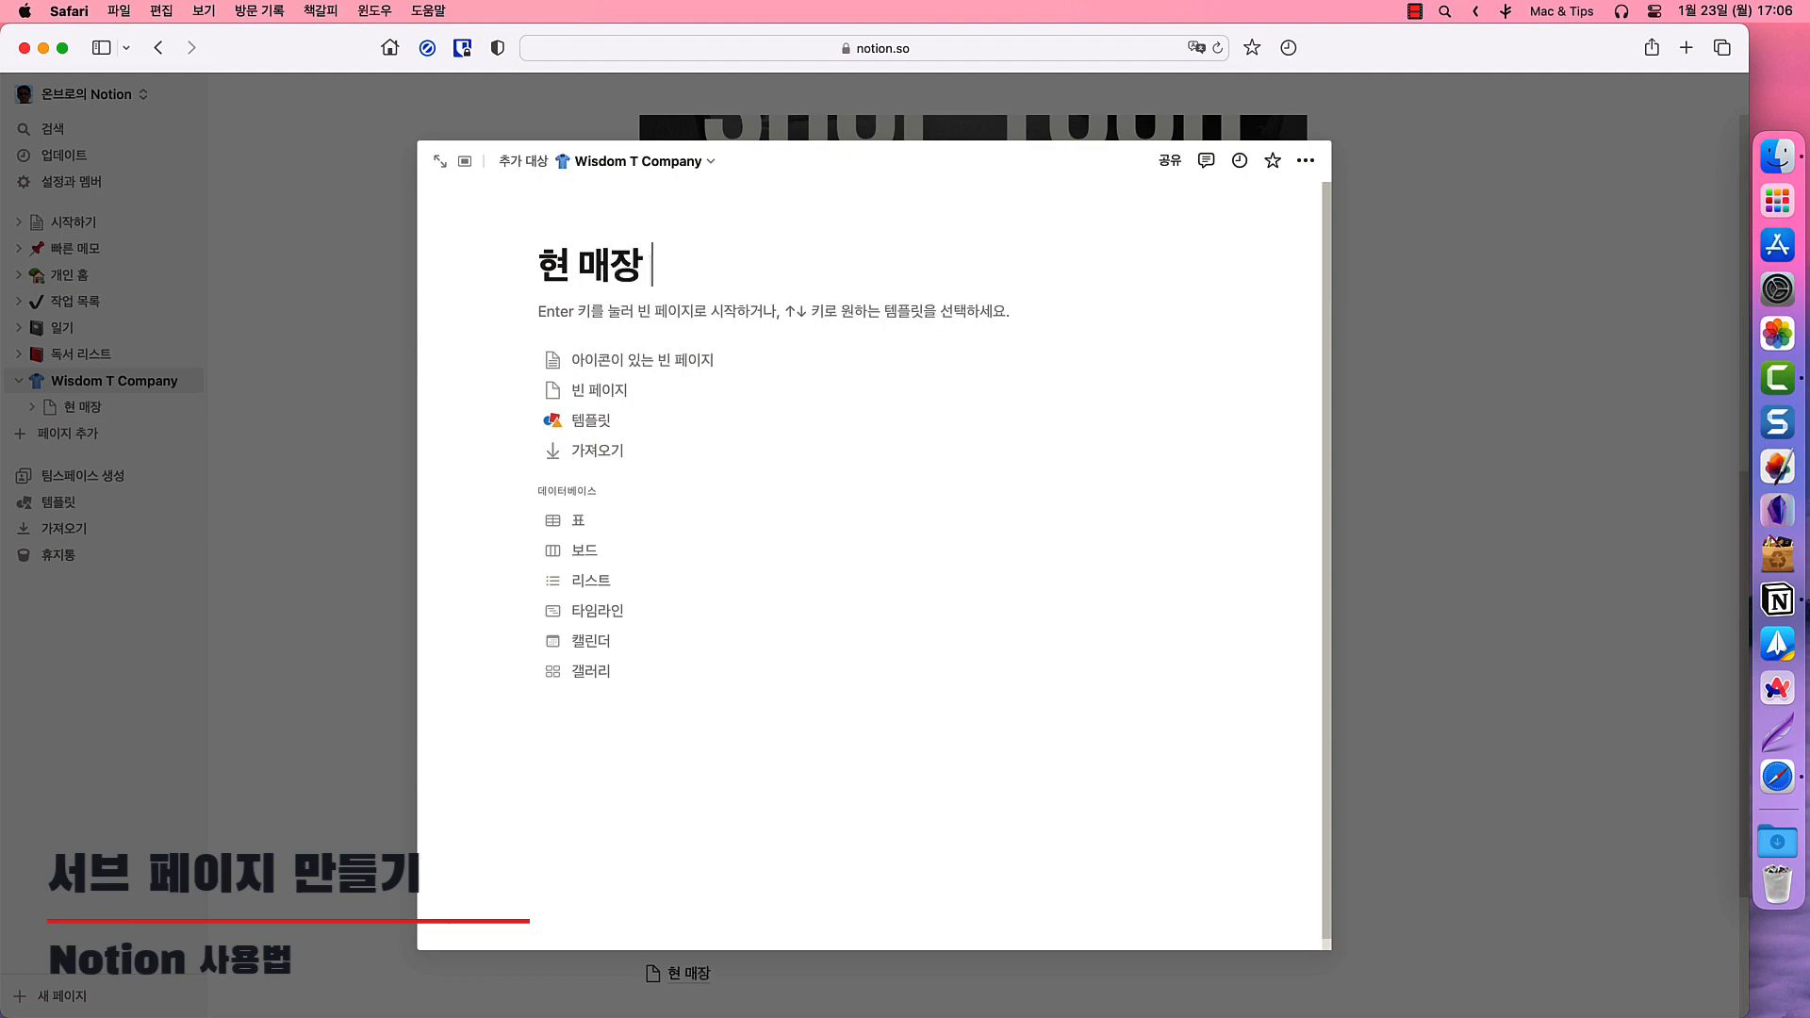
# - Move the Korea map image off Wisdom T Company onto the blank 현 매장 위치 sub-page
pyautogui.click(117, 388)
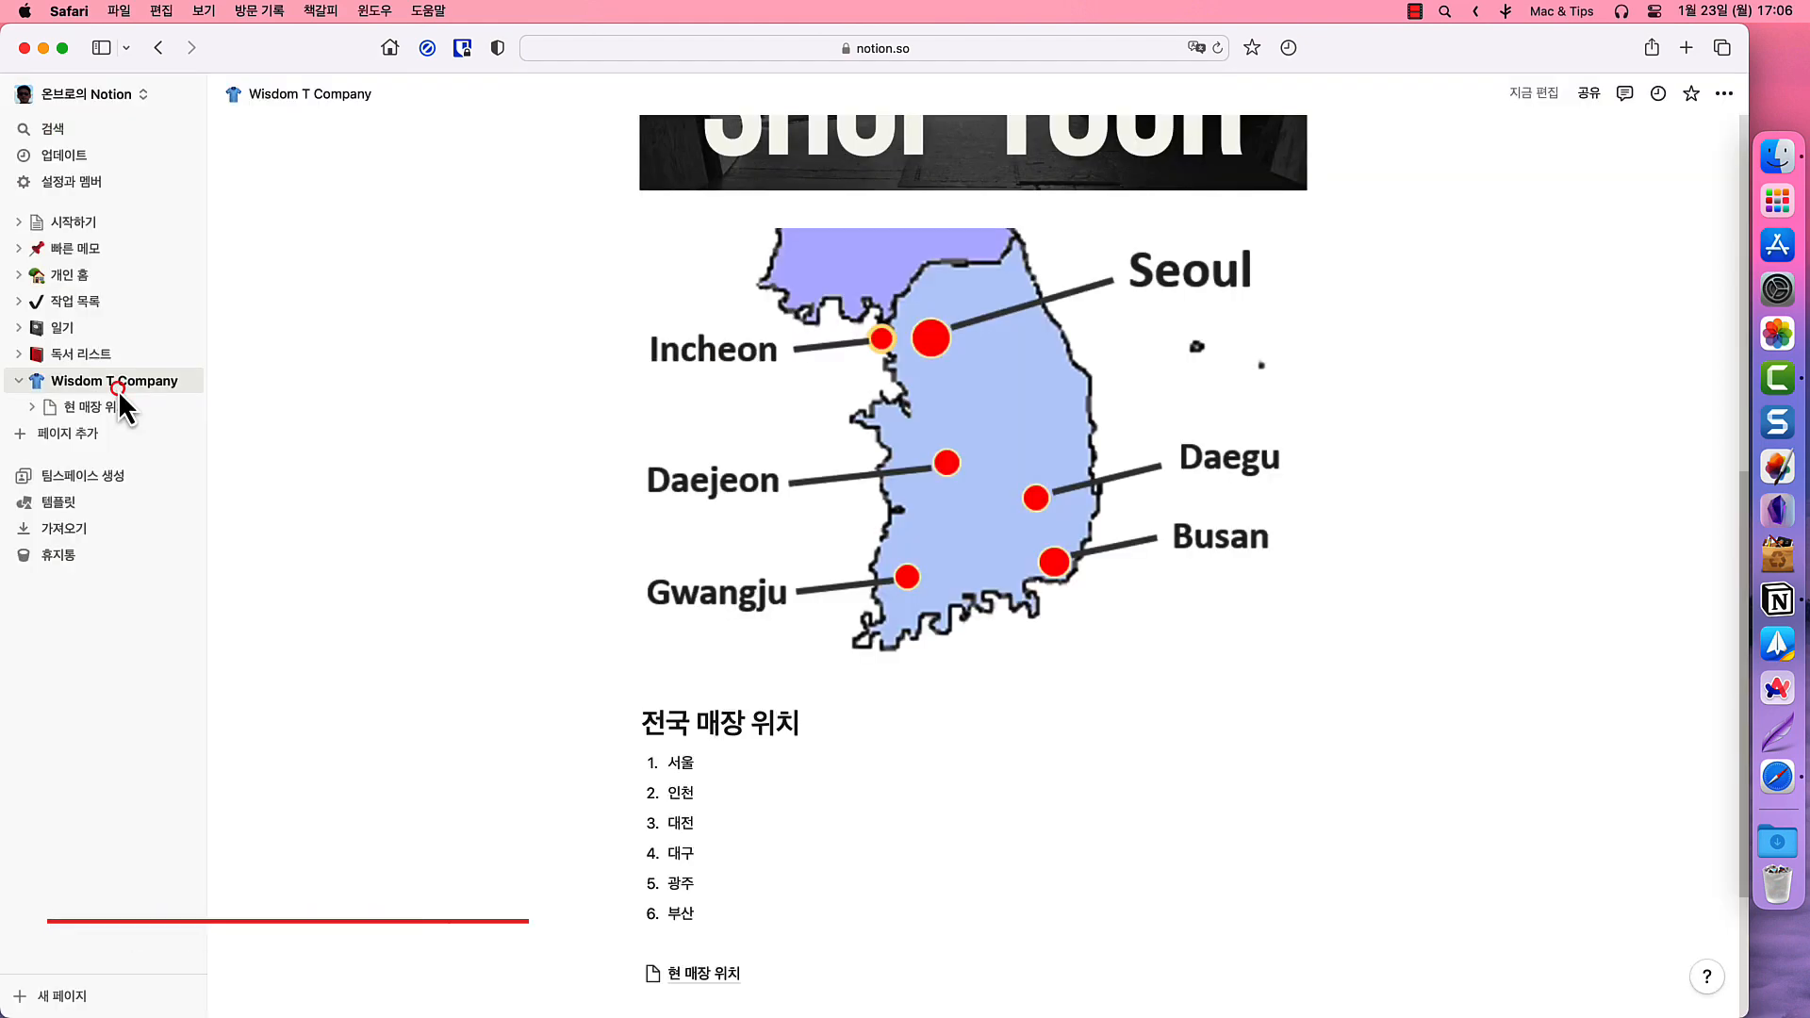
pyautogui.click(108, 408)
pyautogui.click(119, 383)
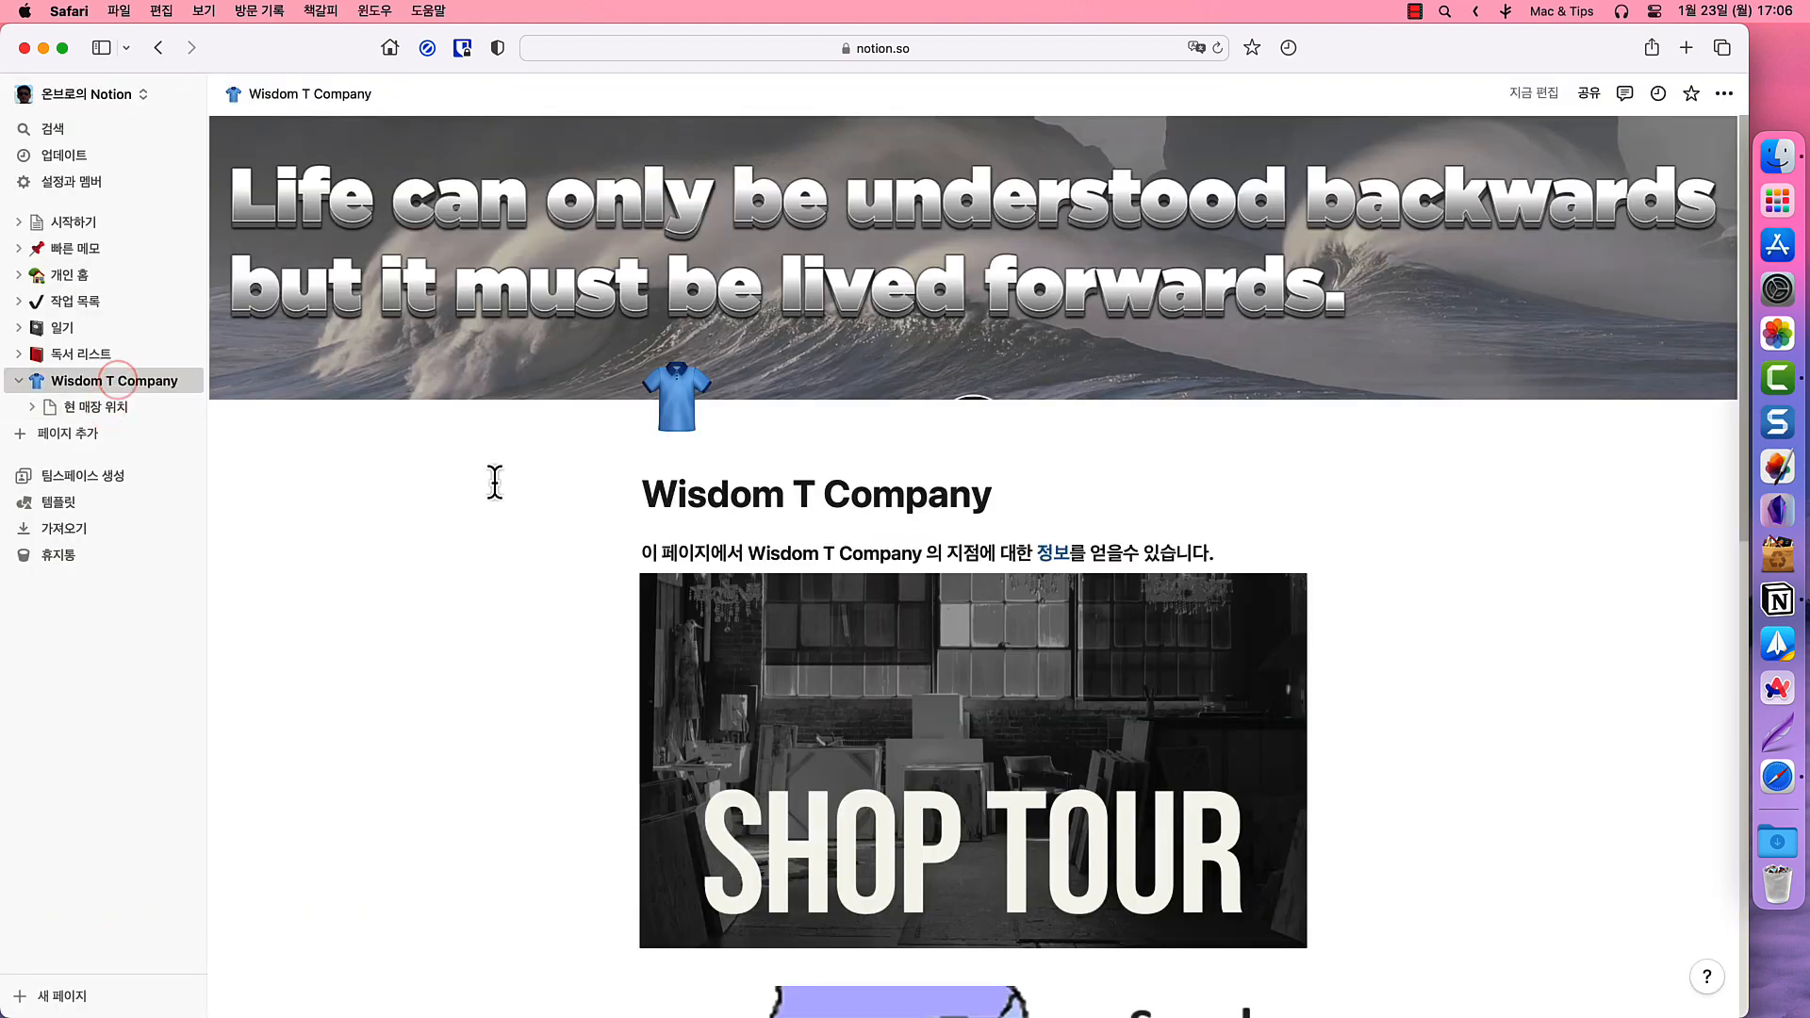
pyautogui.scroll(-5, 660, 566)
pyautogui.click(966, 627)
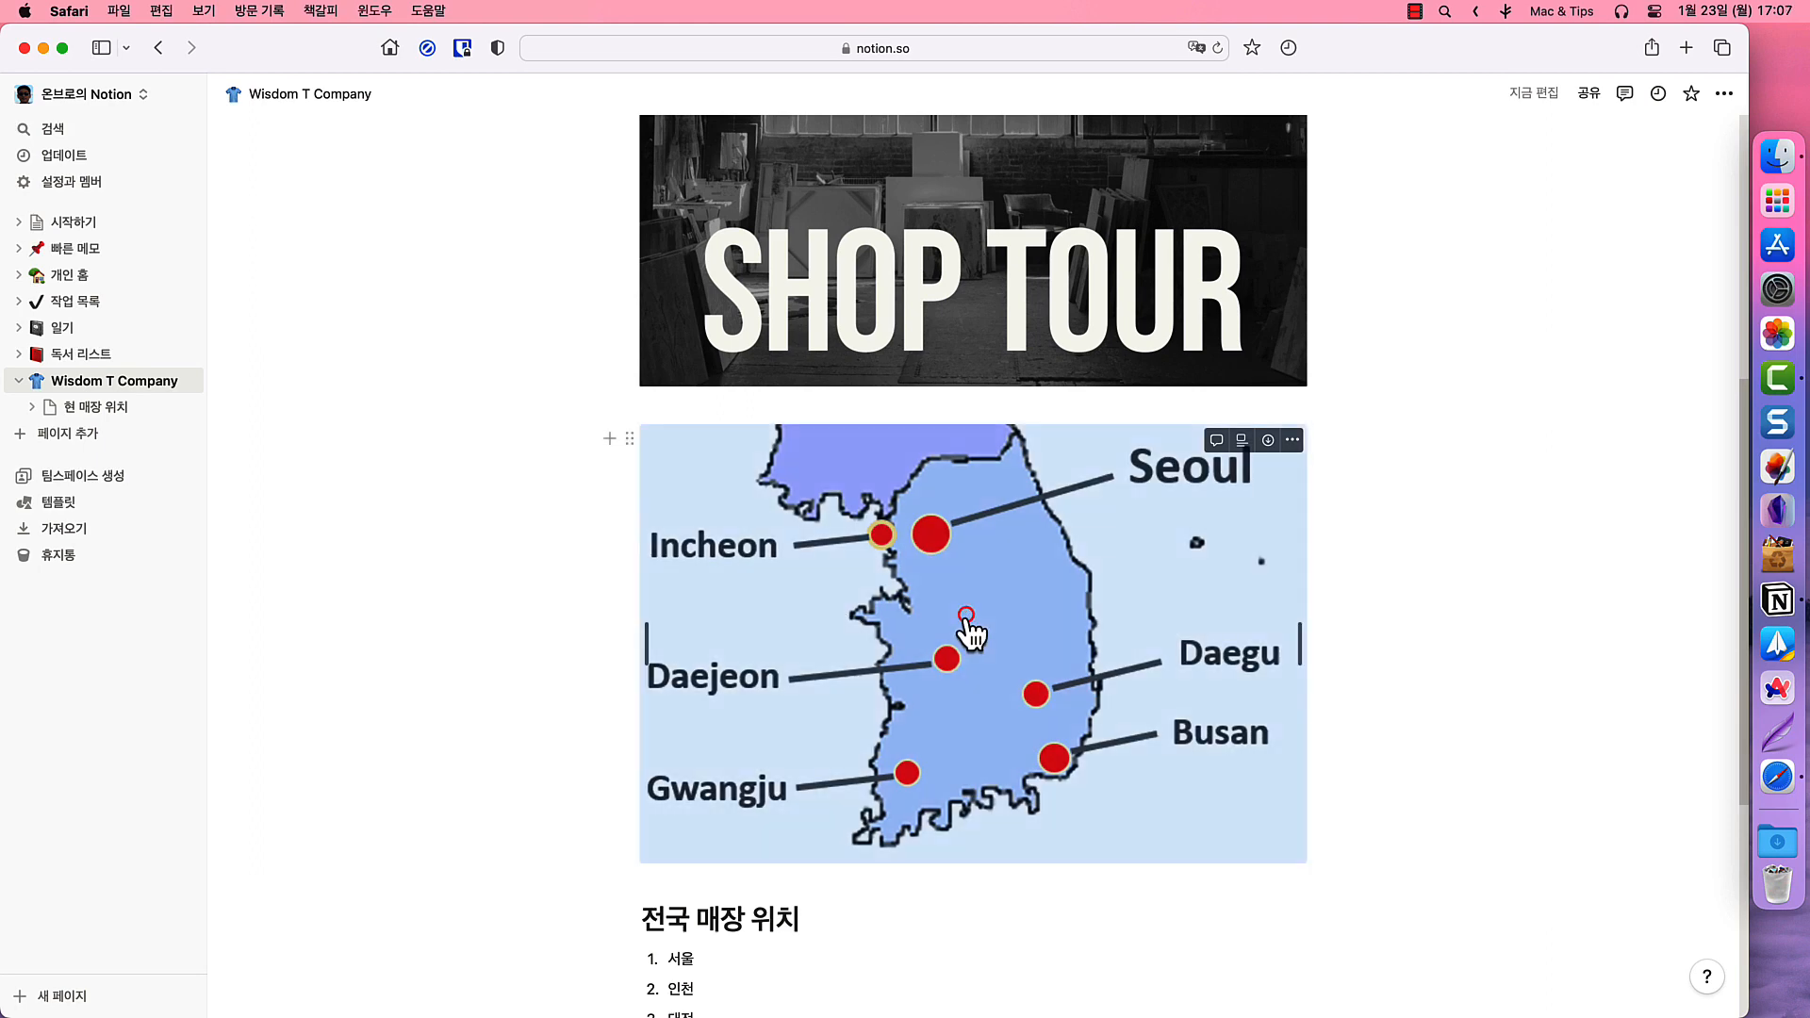
pyautogui.press('BackSpace')
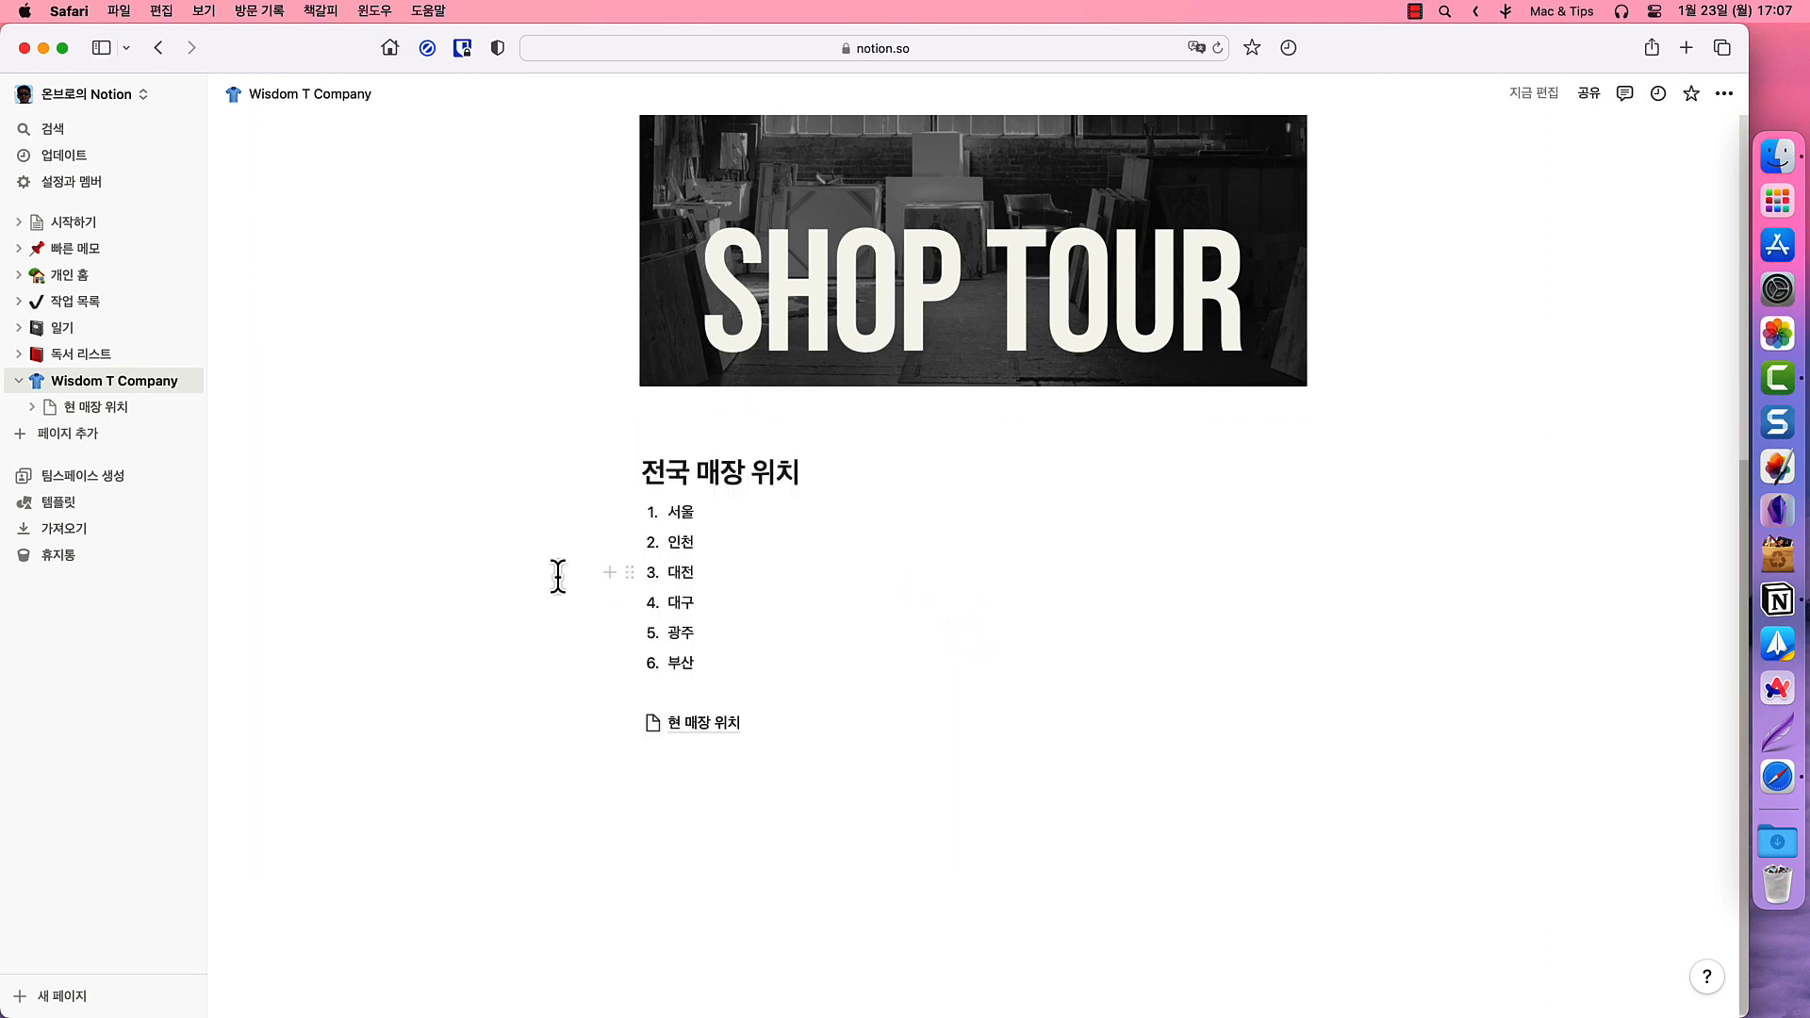
pyautogui.click(130, 406)
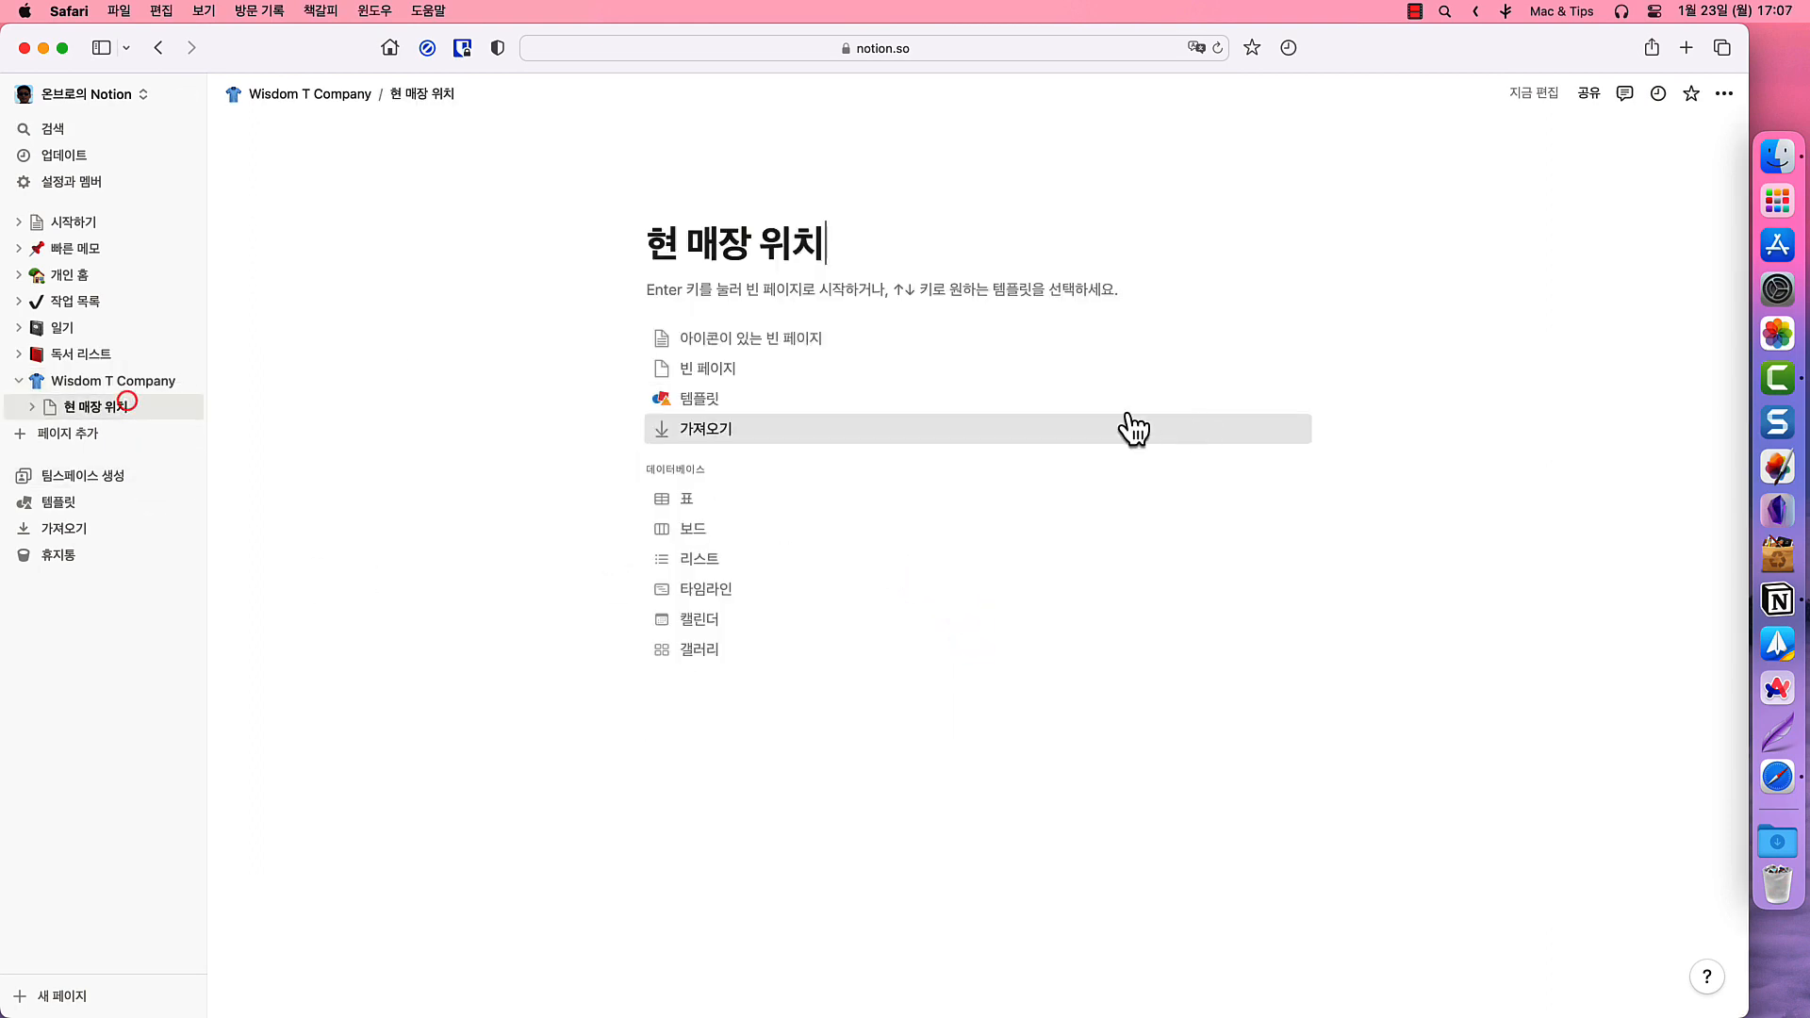
pyautogui.click(745, 367)
pyautogui.press('super+v')
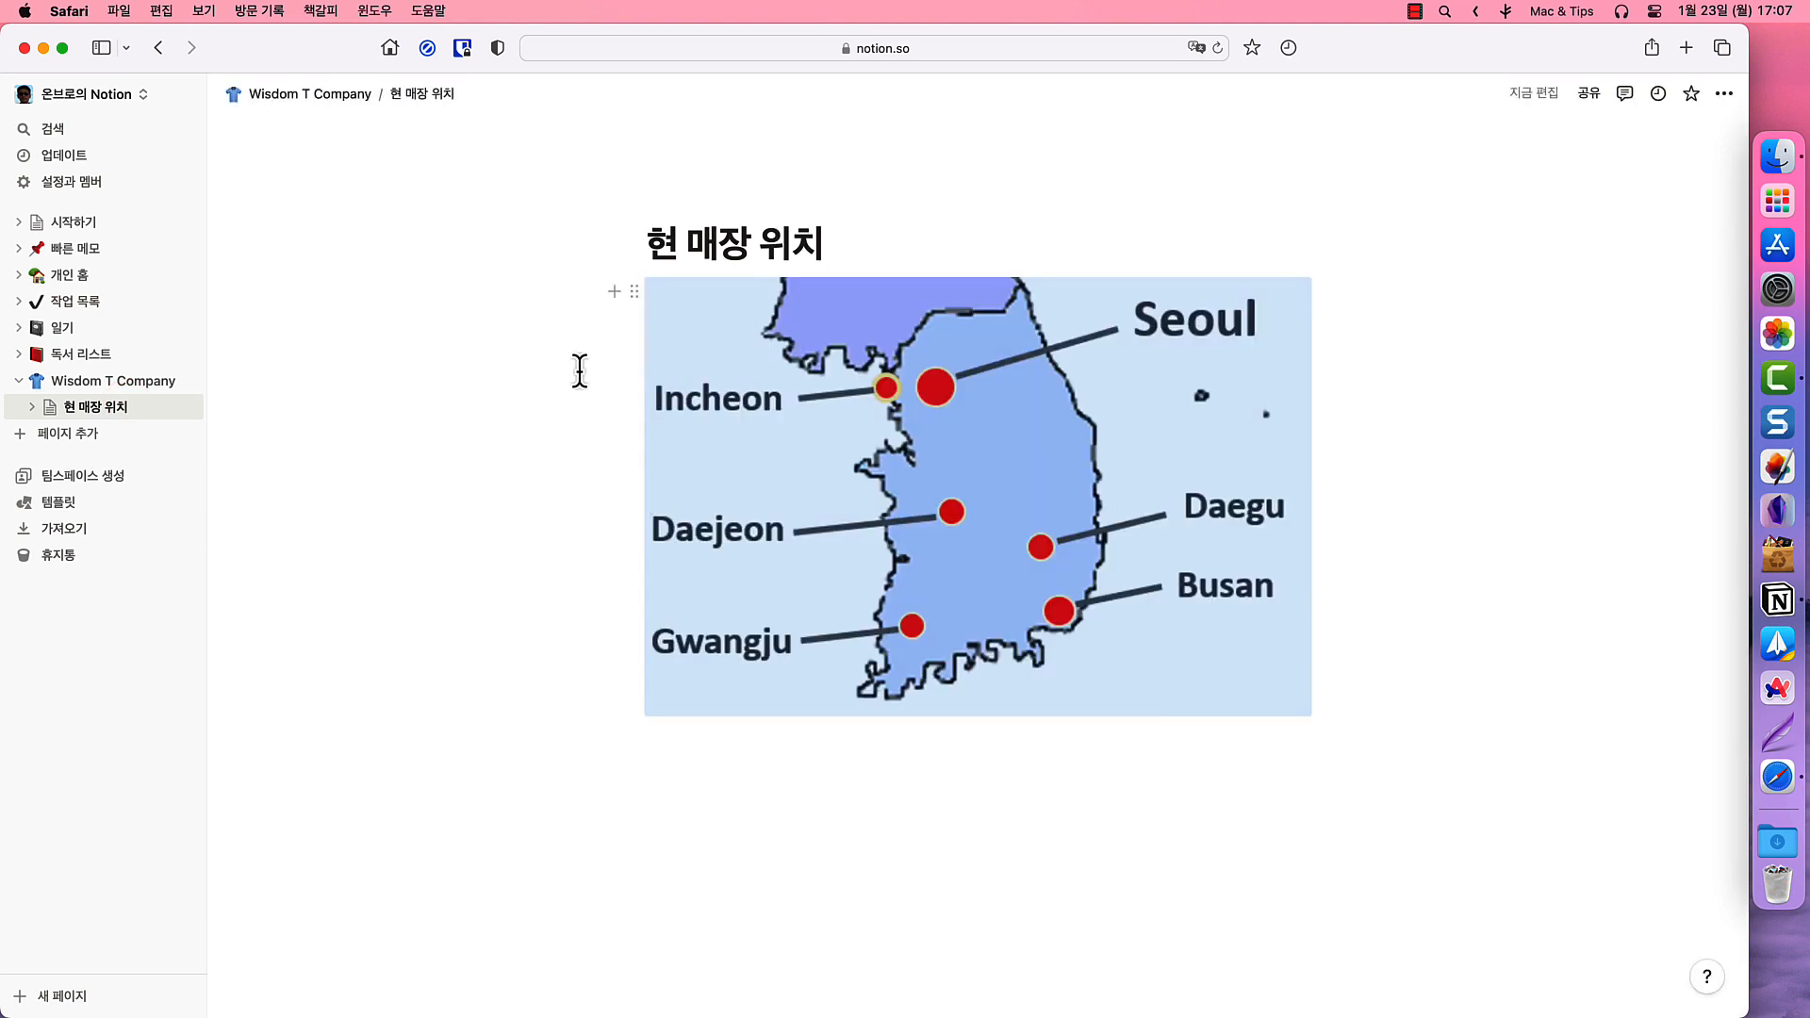
# - Check that the 현 매장 위치 page link on Wisdom T Company leads to the map
pyautogui.click(106, 385)
pyautogui.scroll(-6, 800, 566)
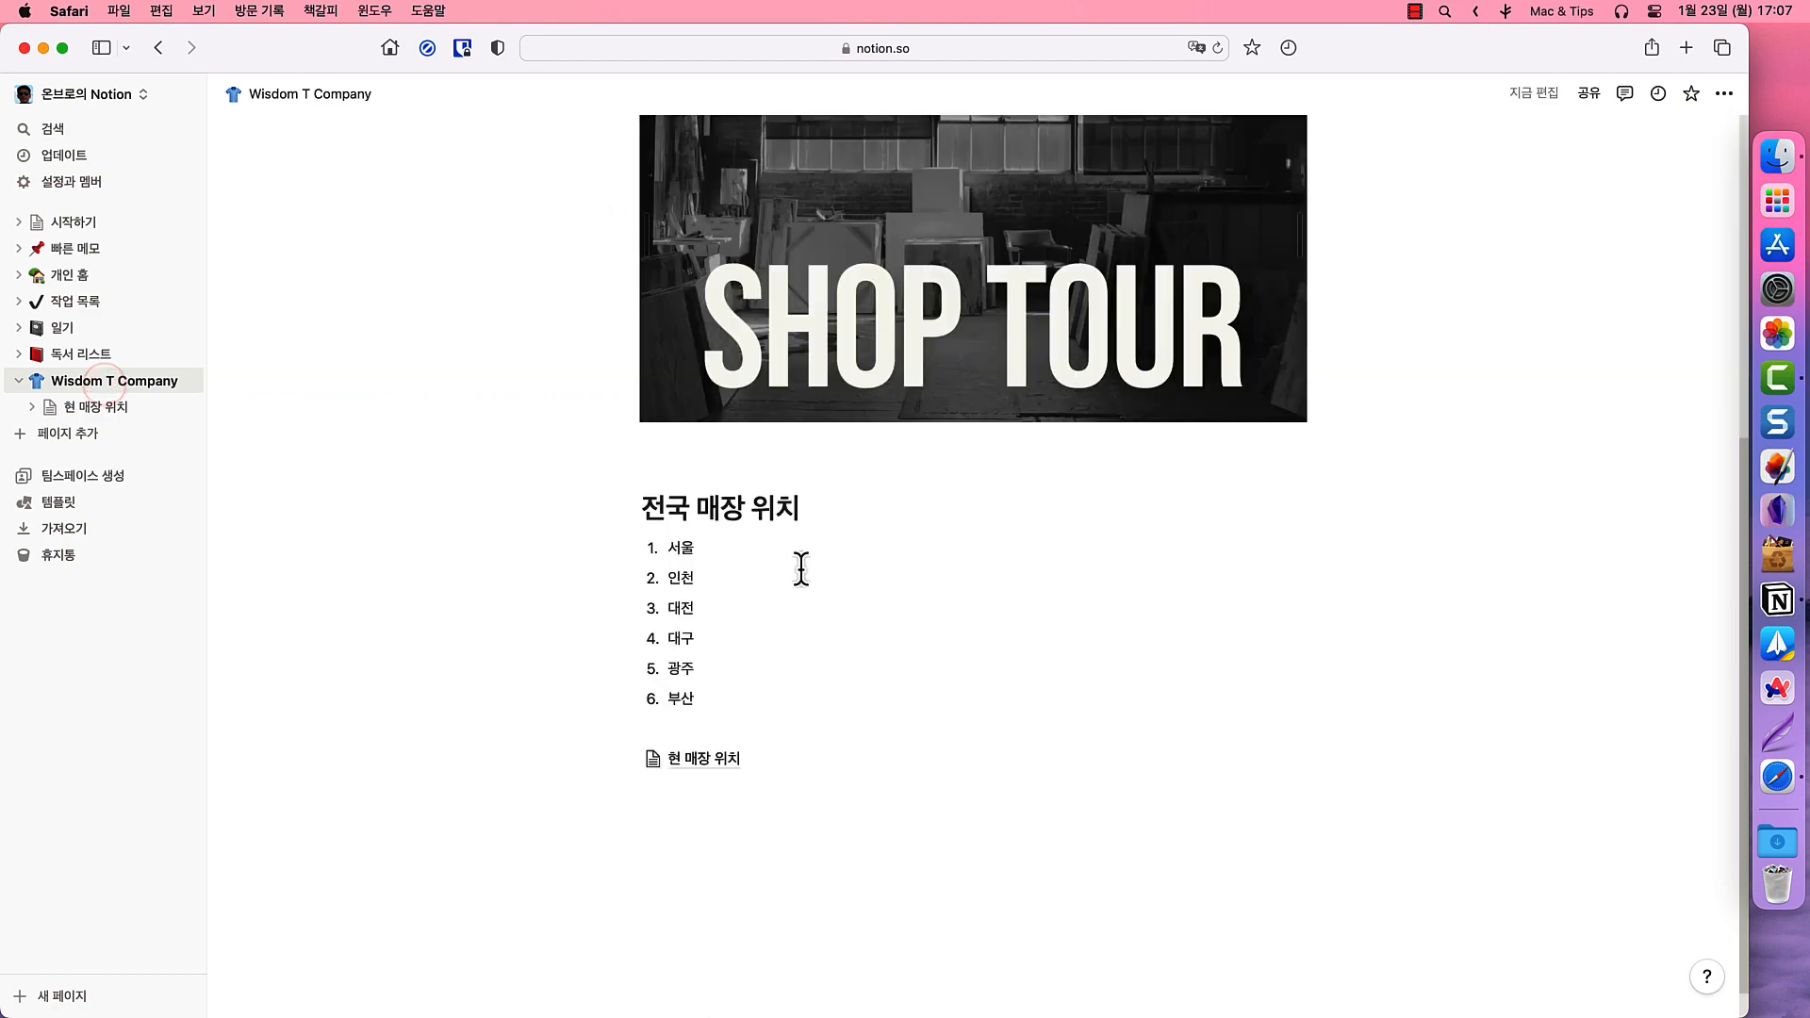
pyautogui.click(700, 724)
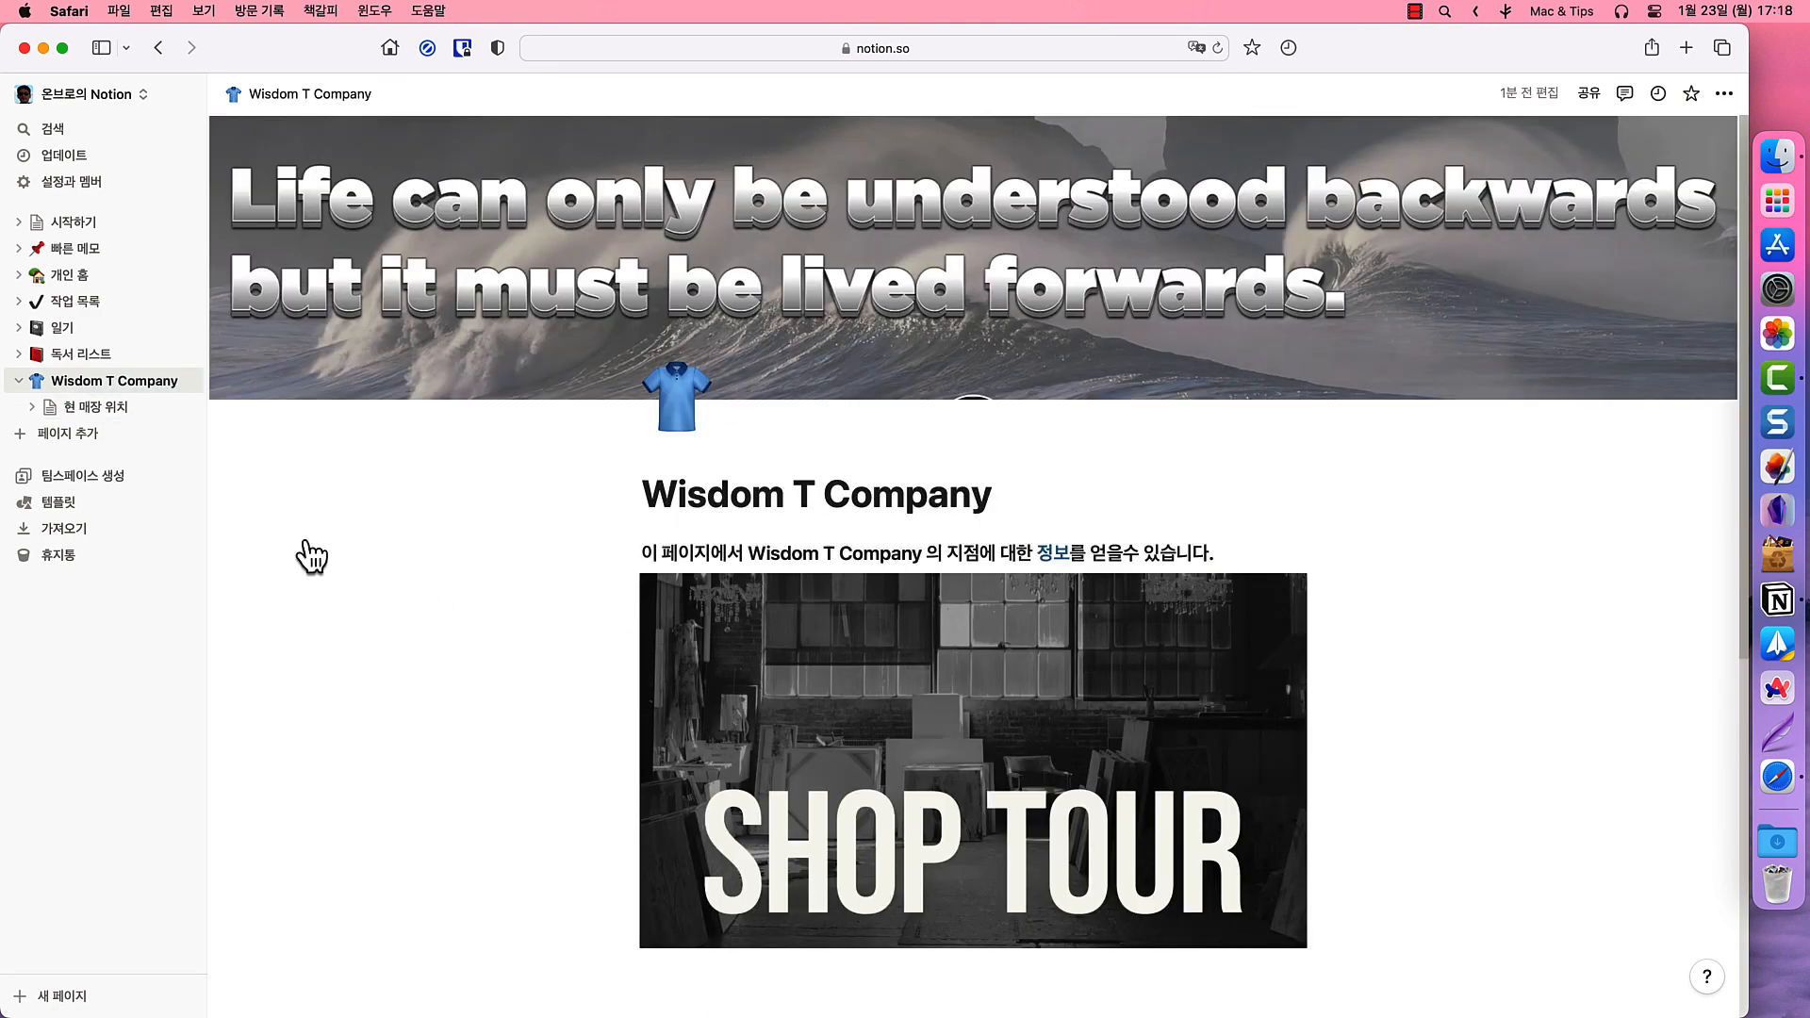
pyautogui.click(93, 410)
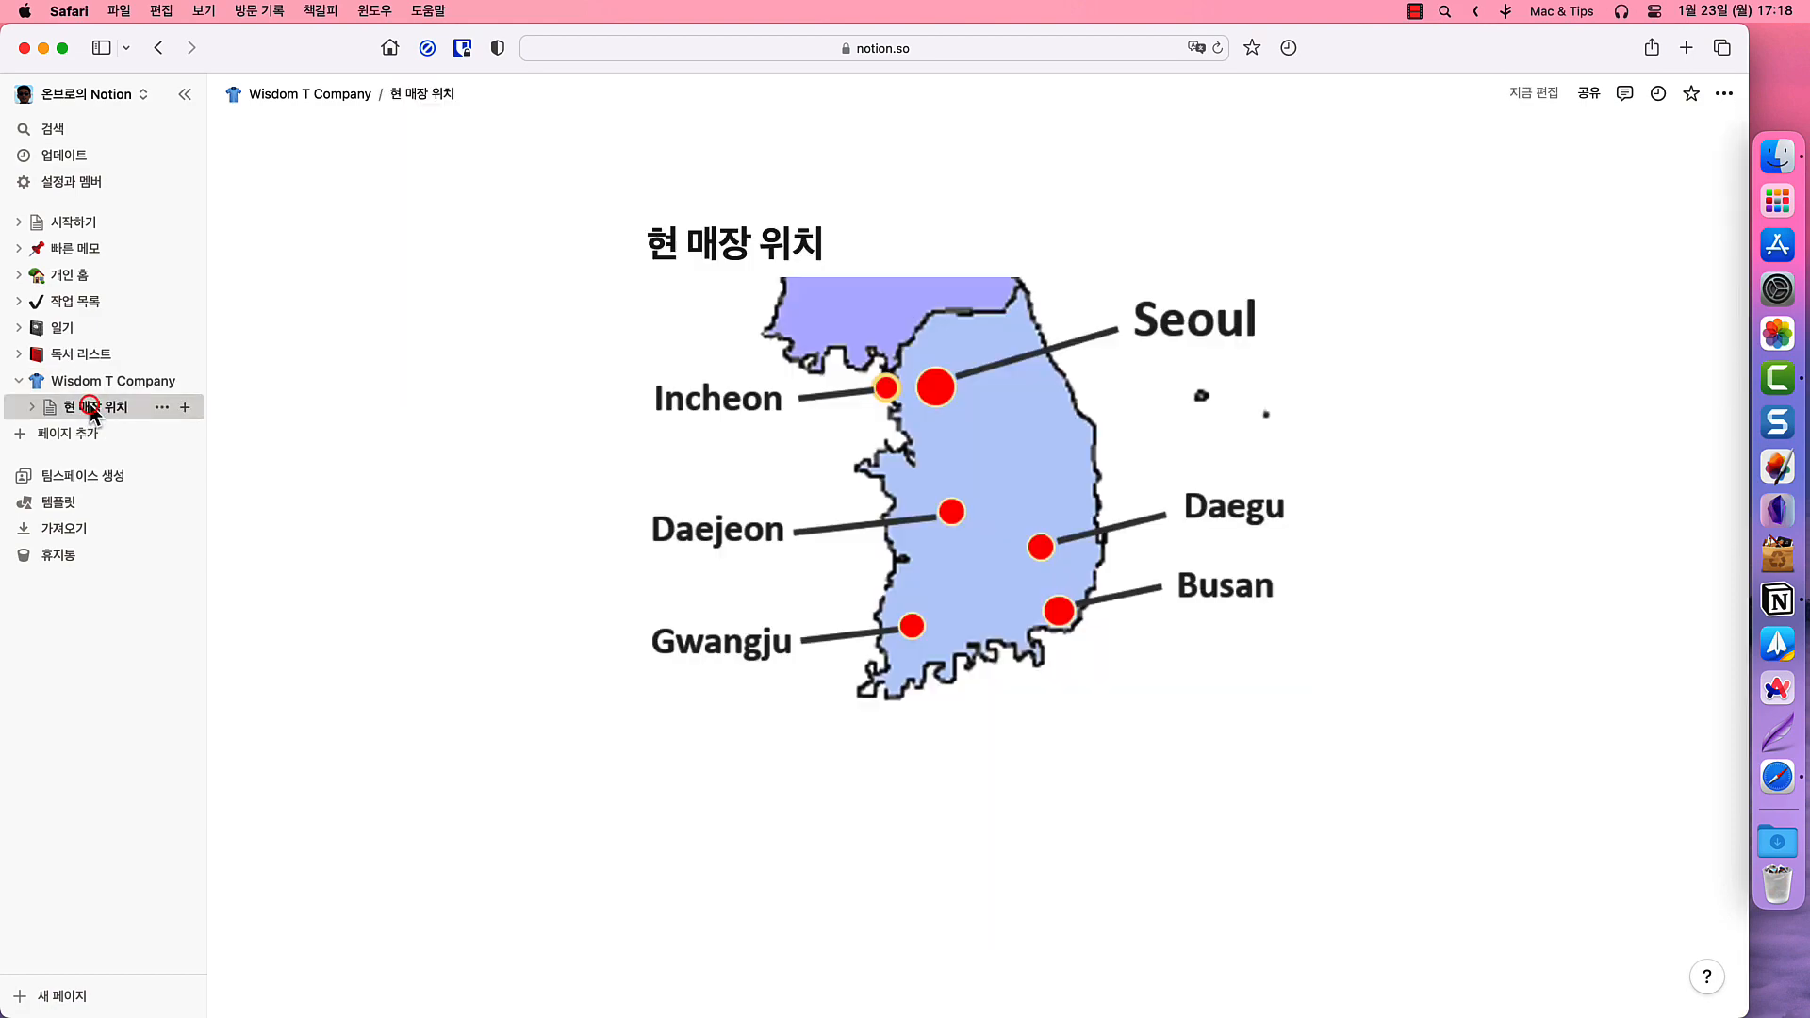
pyautogui.click(94, 383)
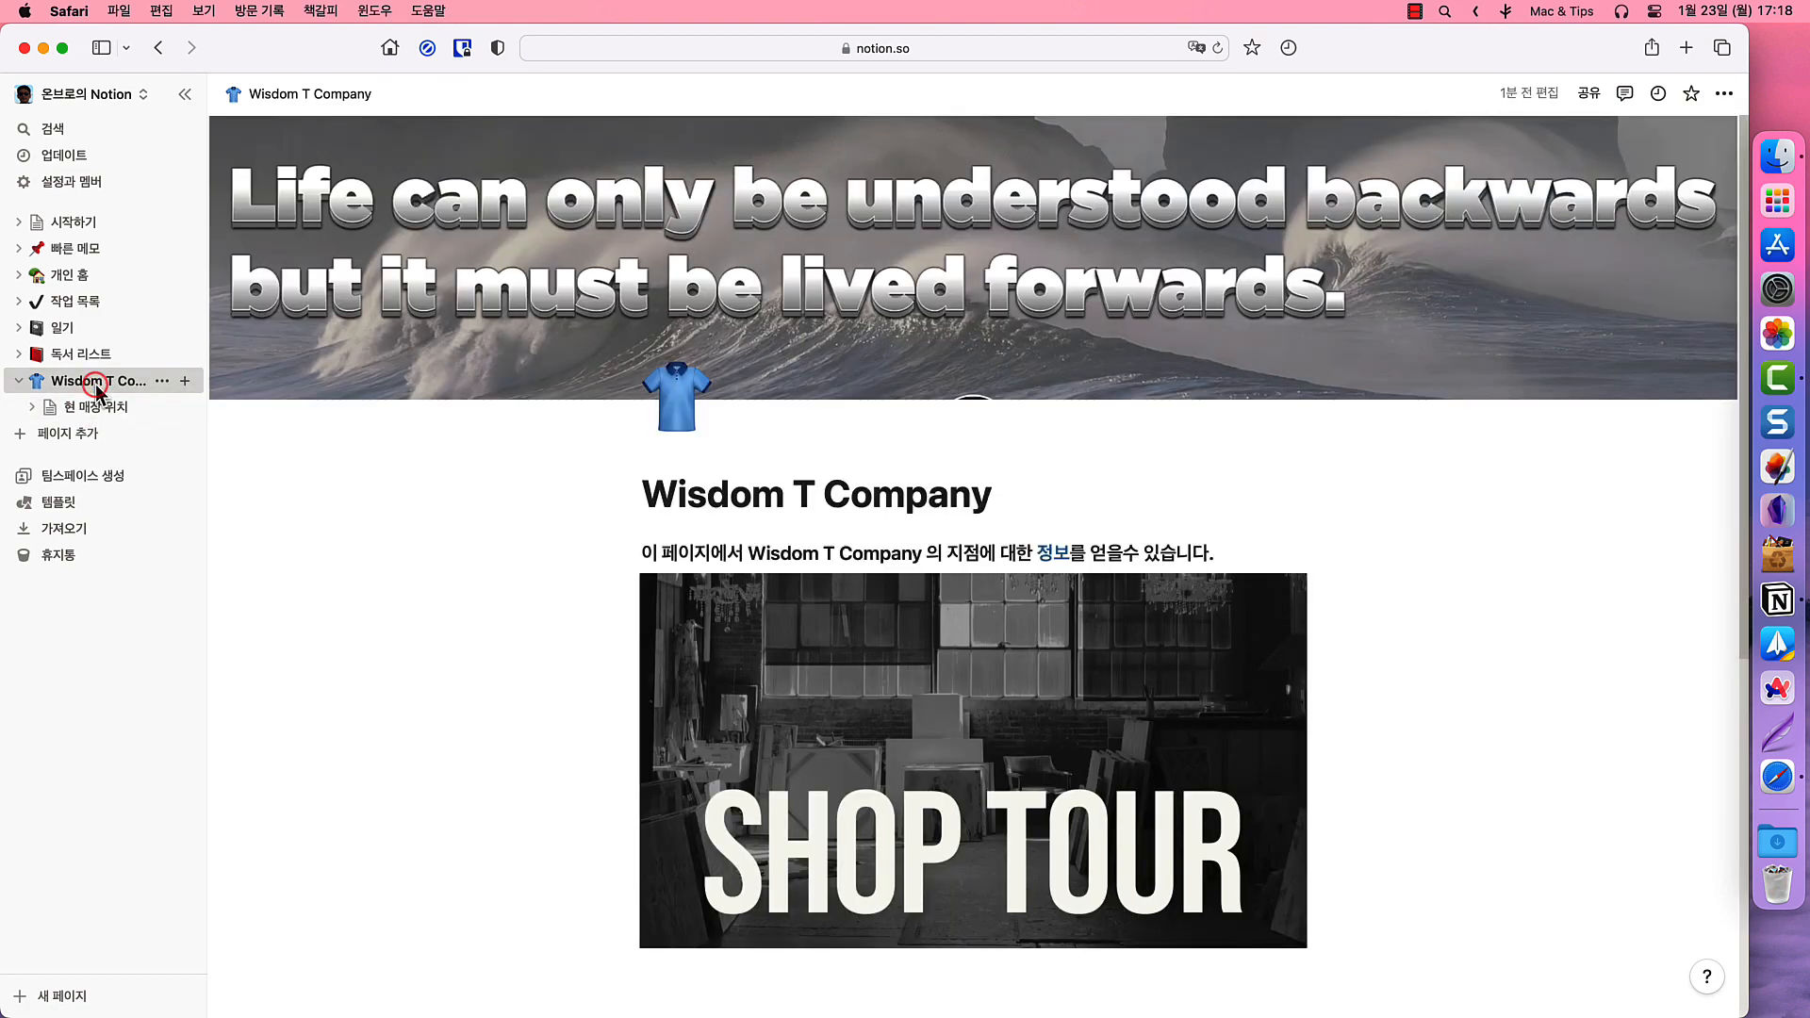
pyautogui.click(93, 404)
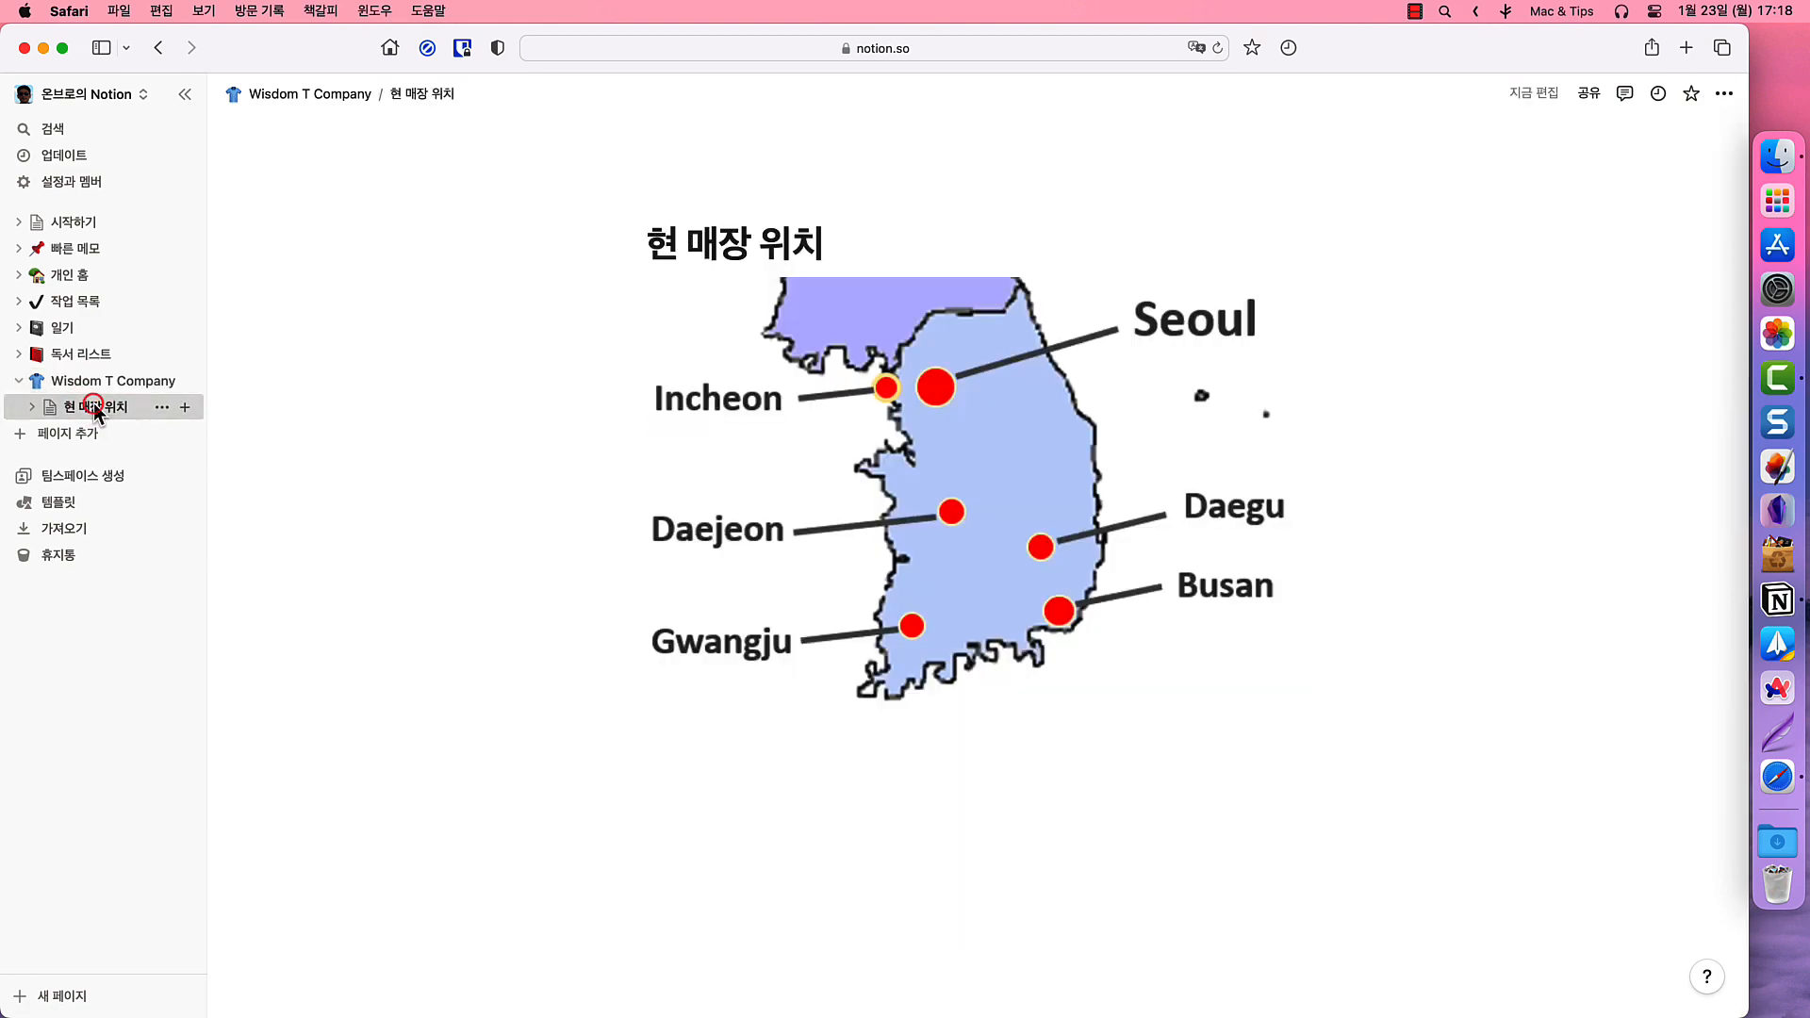
pyautogui.click(329, 94)
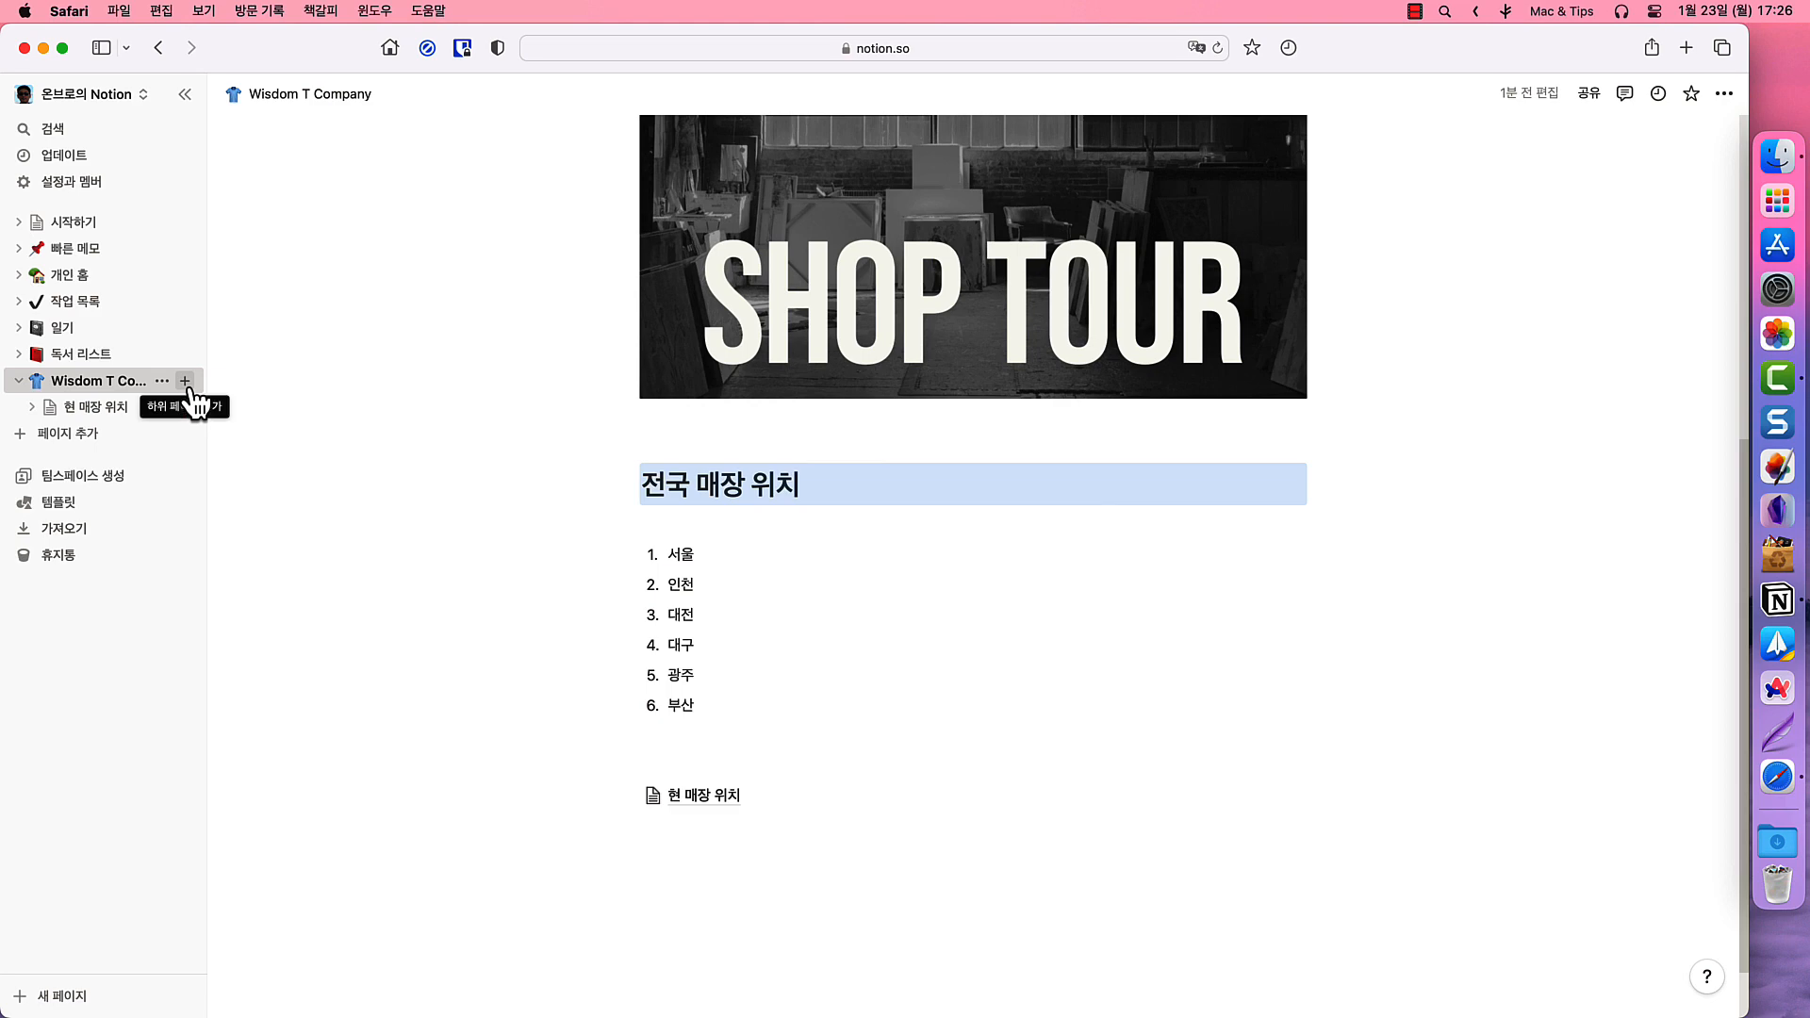
# - Turn the 전국 매장 위치 heading into a sub-page of Wisdom T Company
pyautogui.click(629, 484)
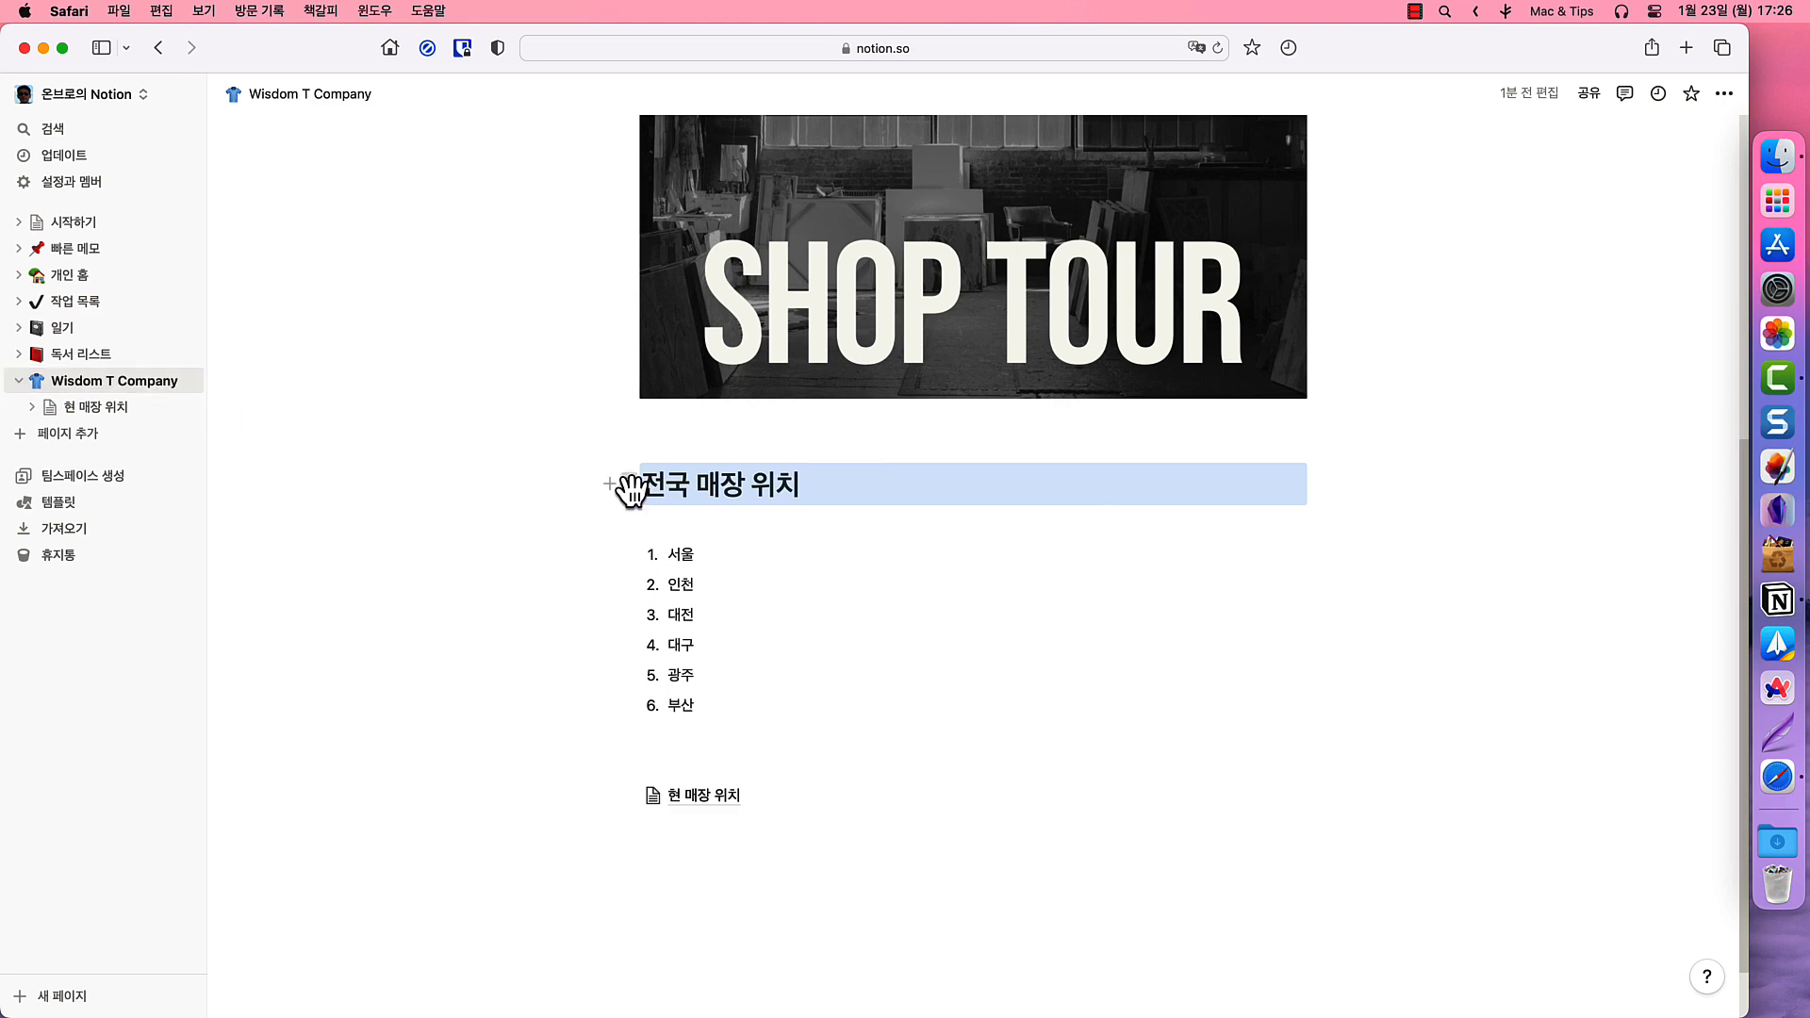
pyautogui.moveTo(465, 462)
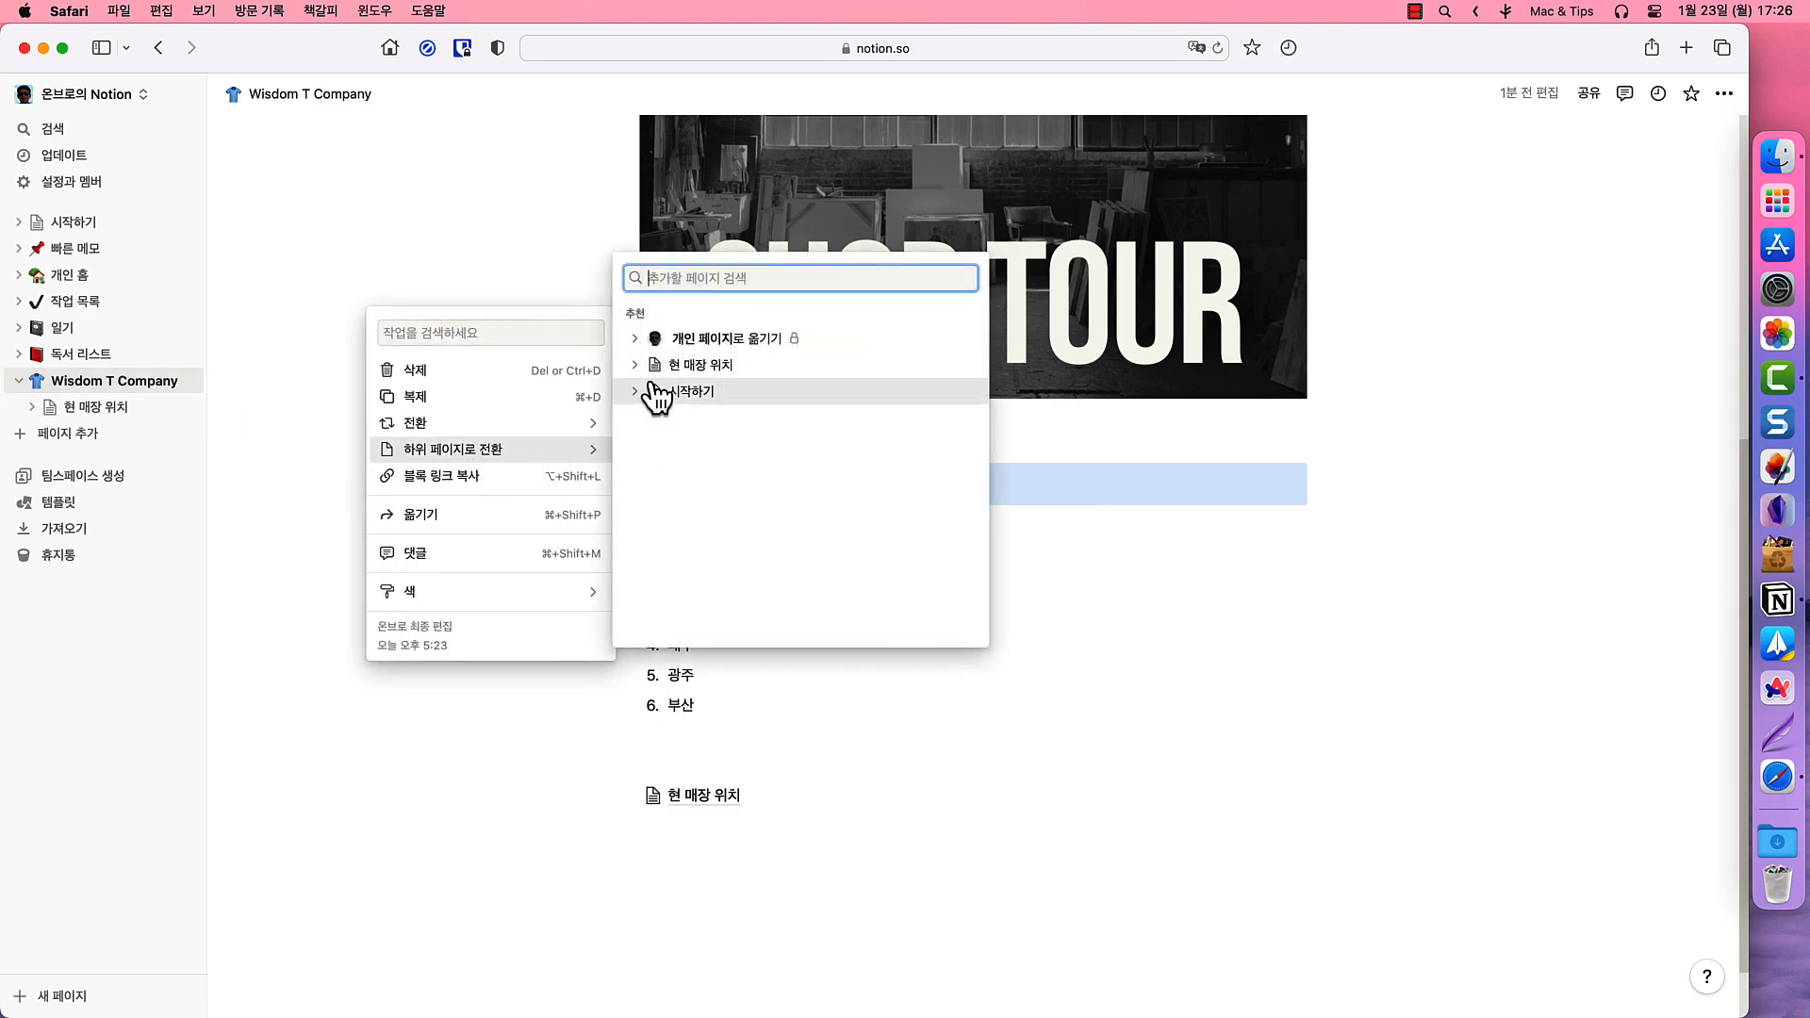
pyautogui.click(636, 337)
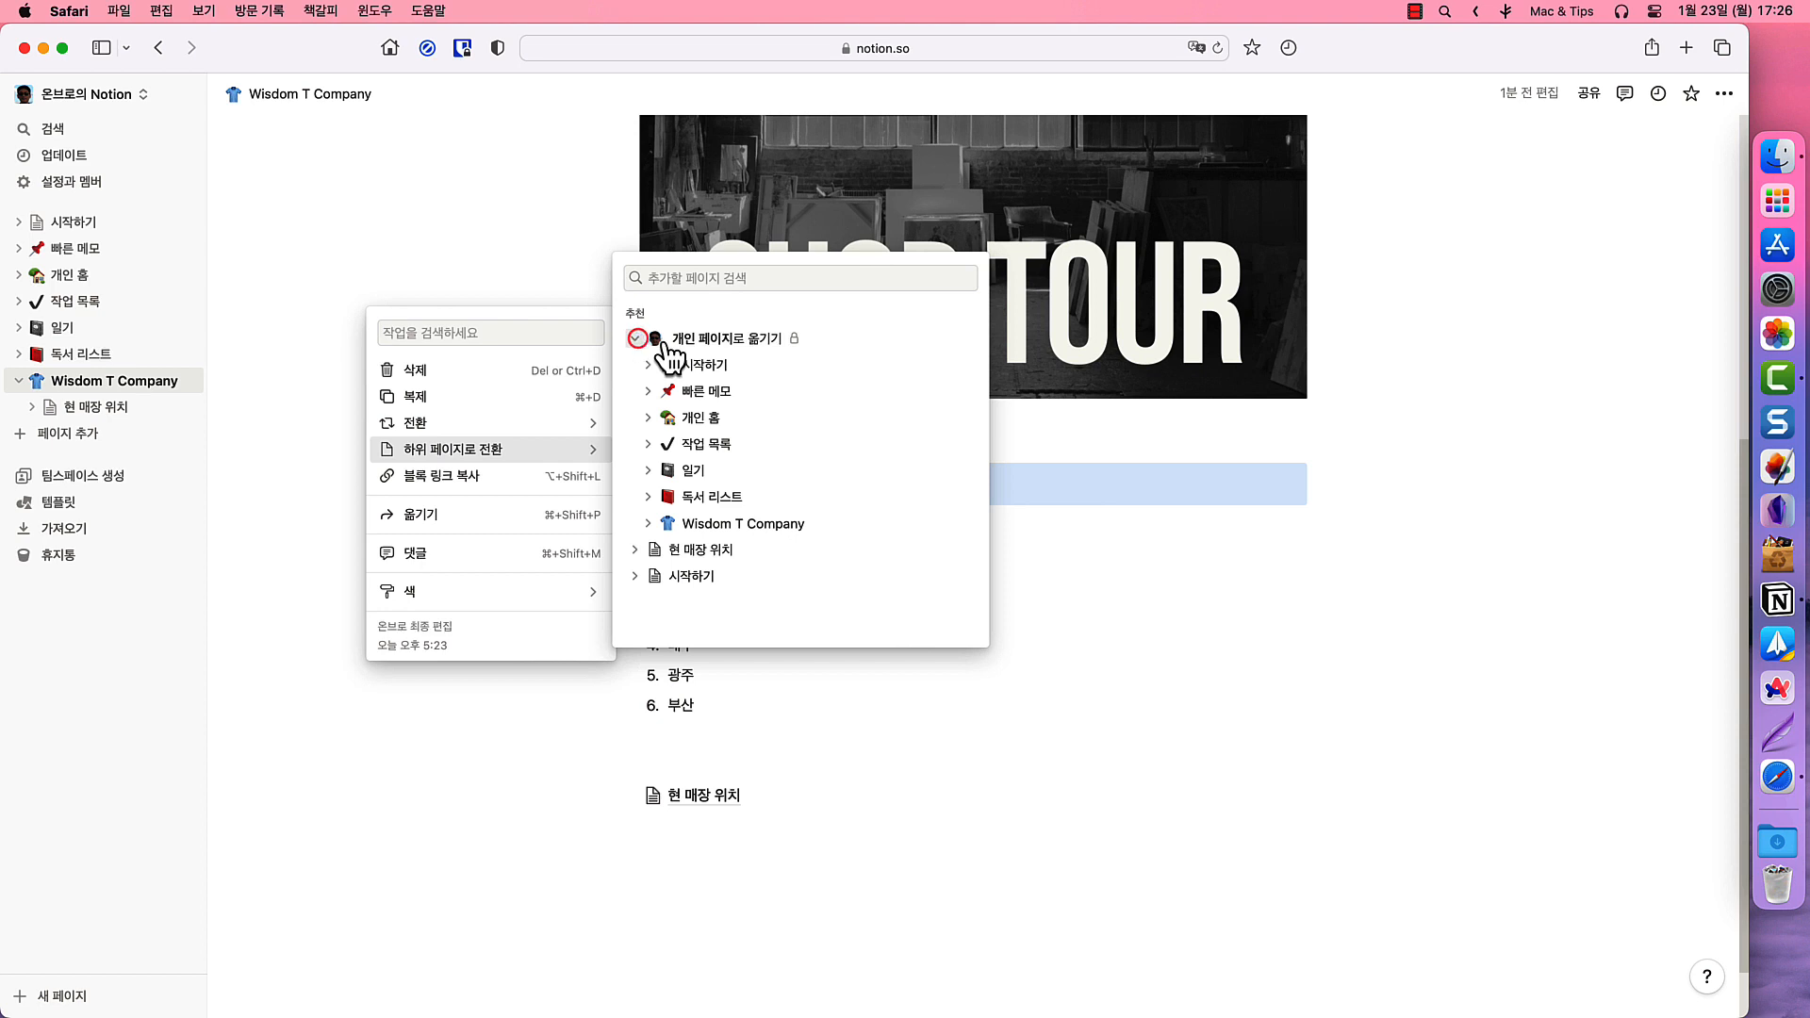
pyautogui.click(771, 525)
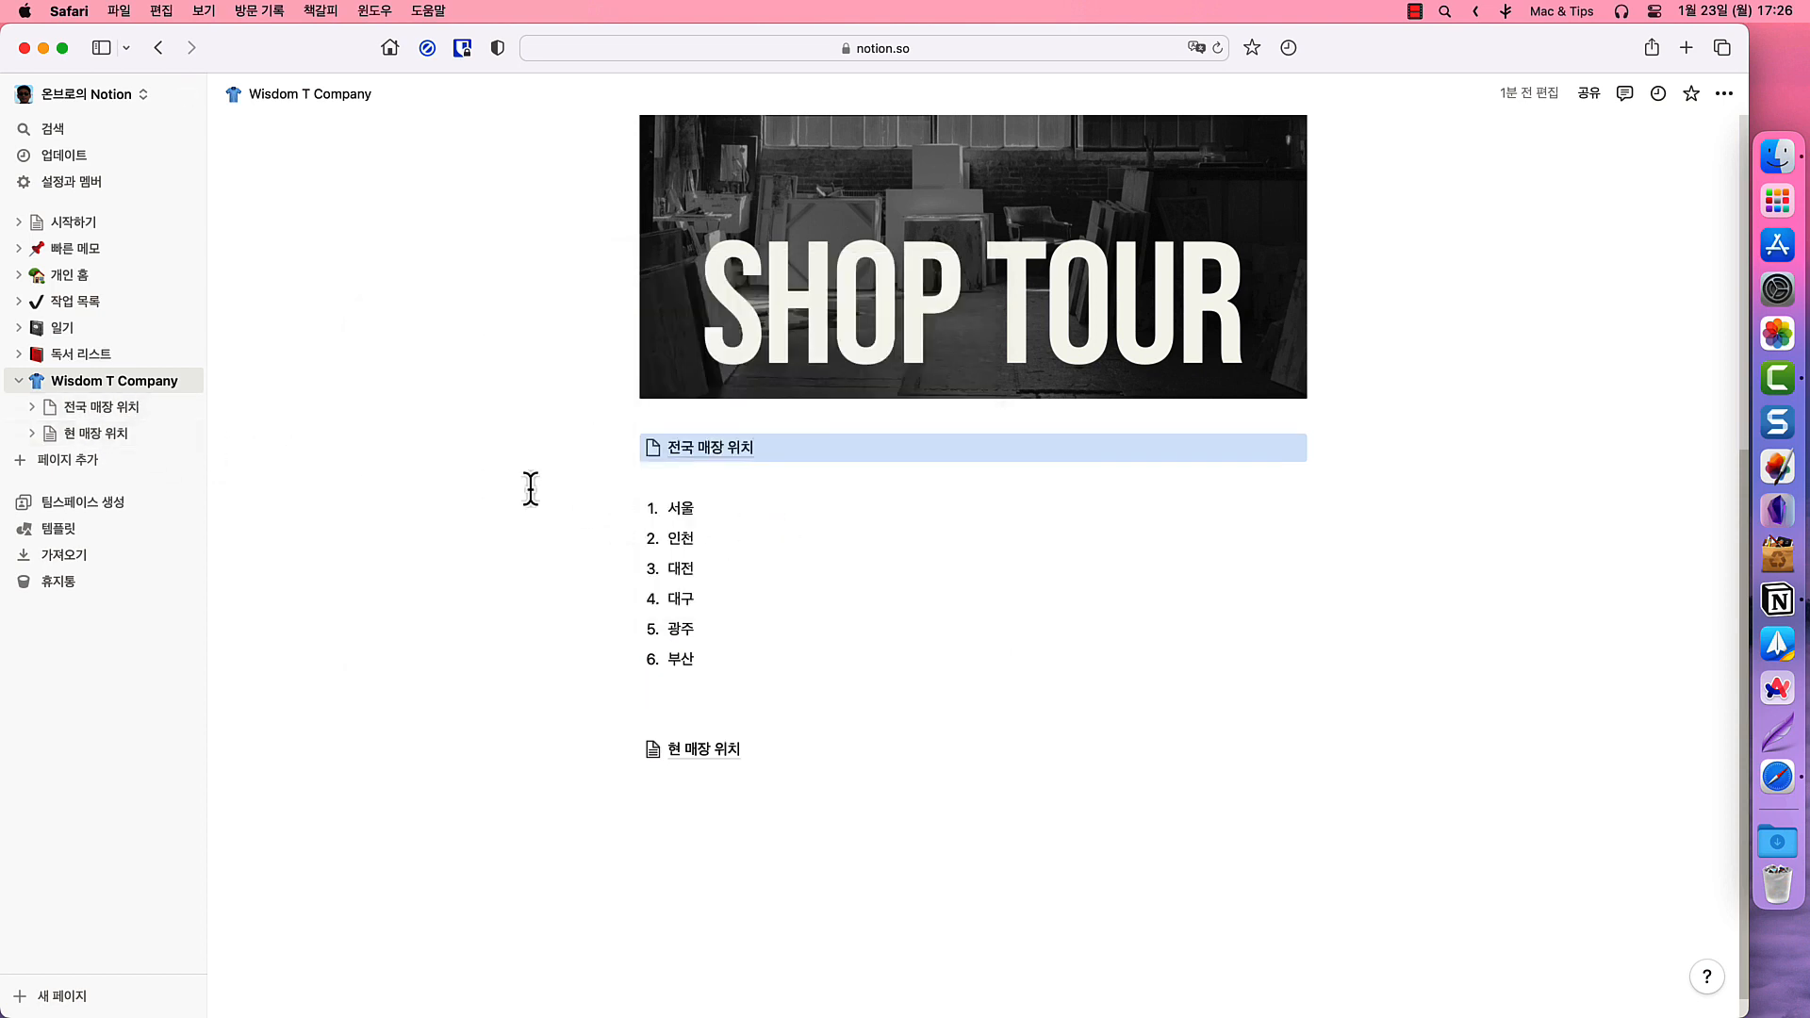
# - Move the six-city numbered list into the 전국 매장 위치 sub-page and open it
pyautogui.moveTo(566, 495); pyautogui.dragTo(747, 663)
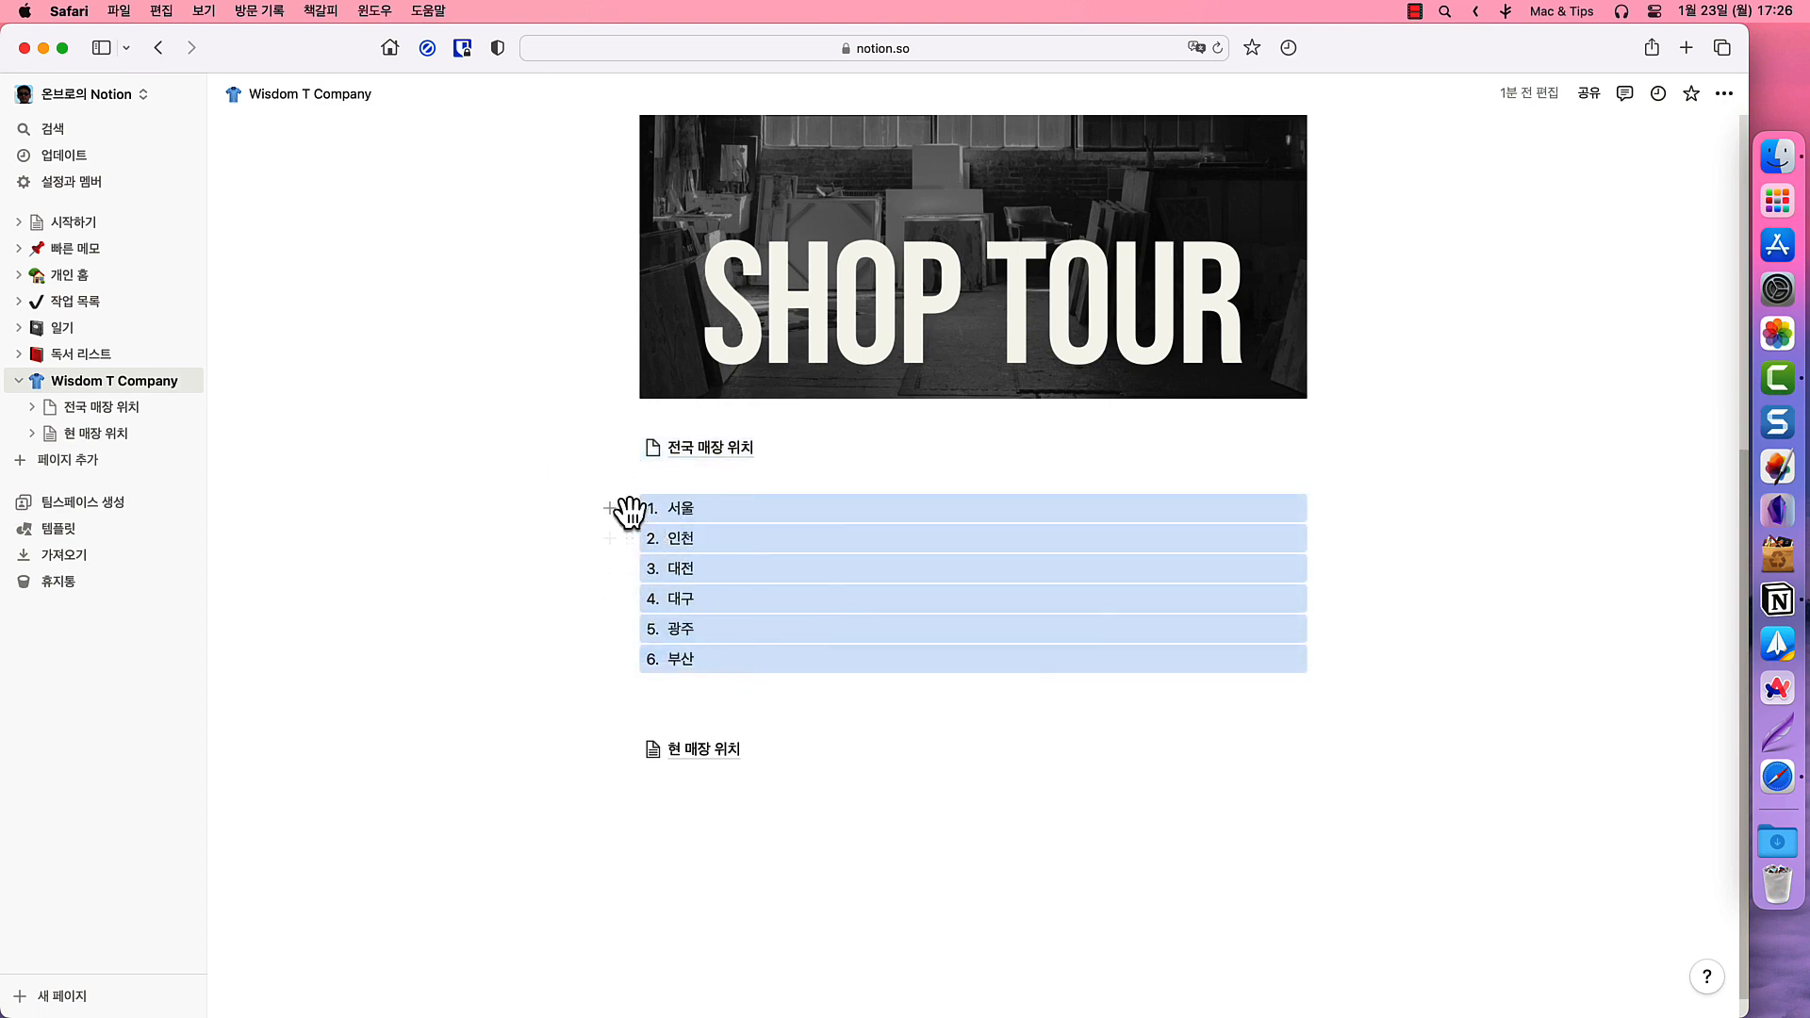
pyautogui.click(629, 509)
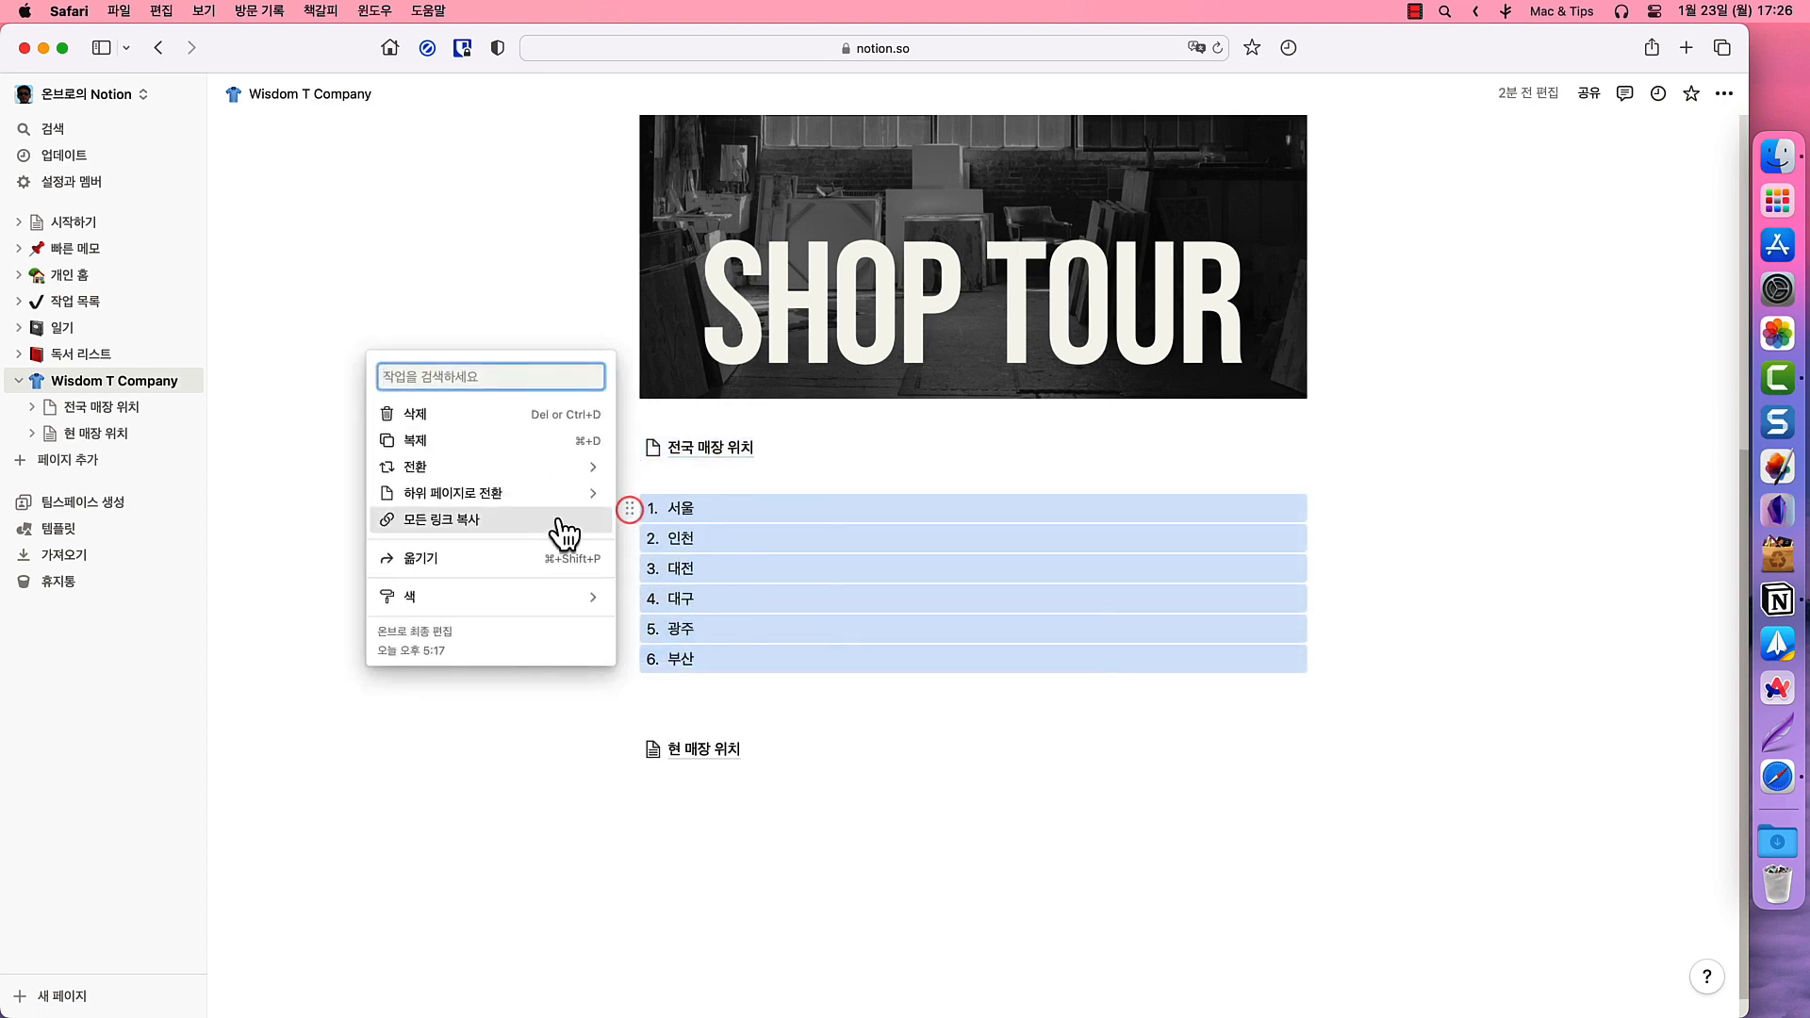
pyautogui.click(451, 564)
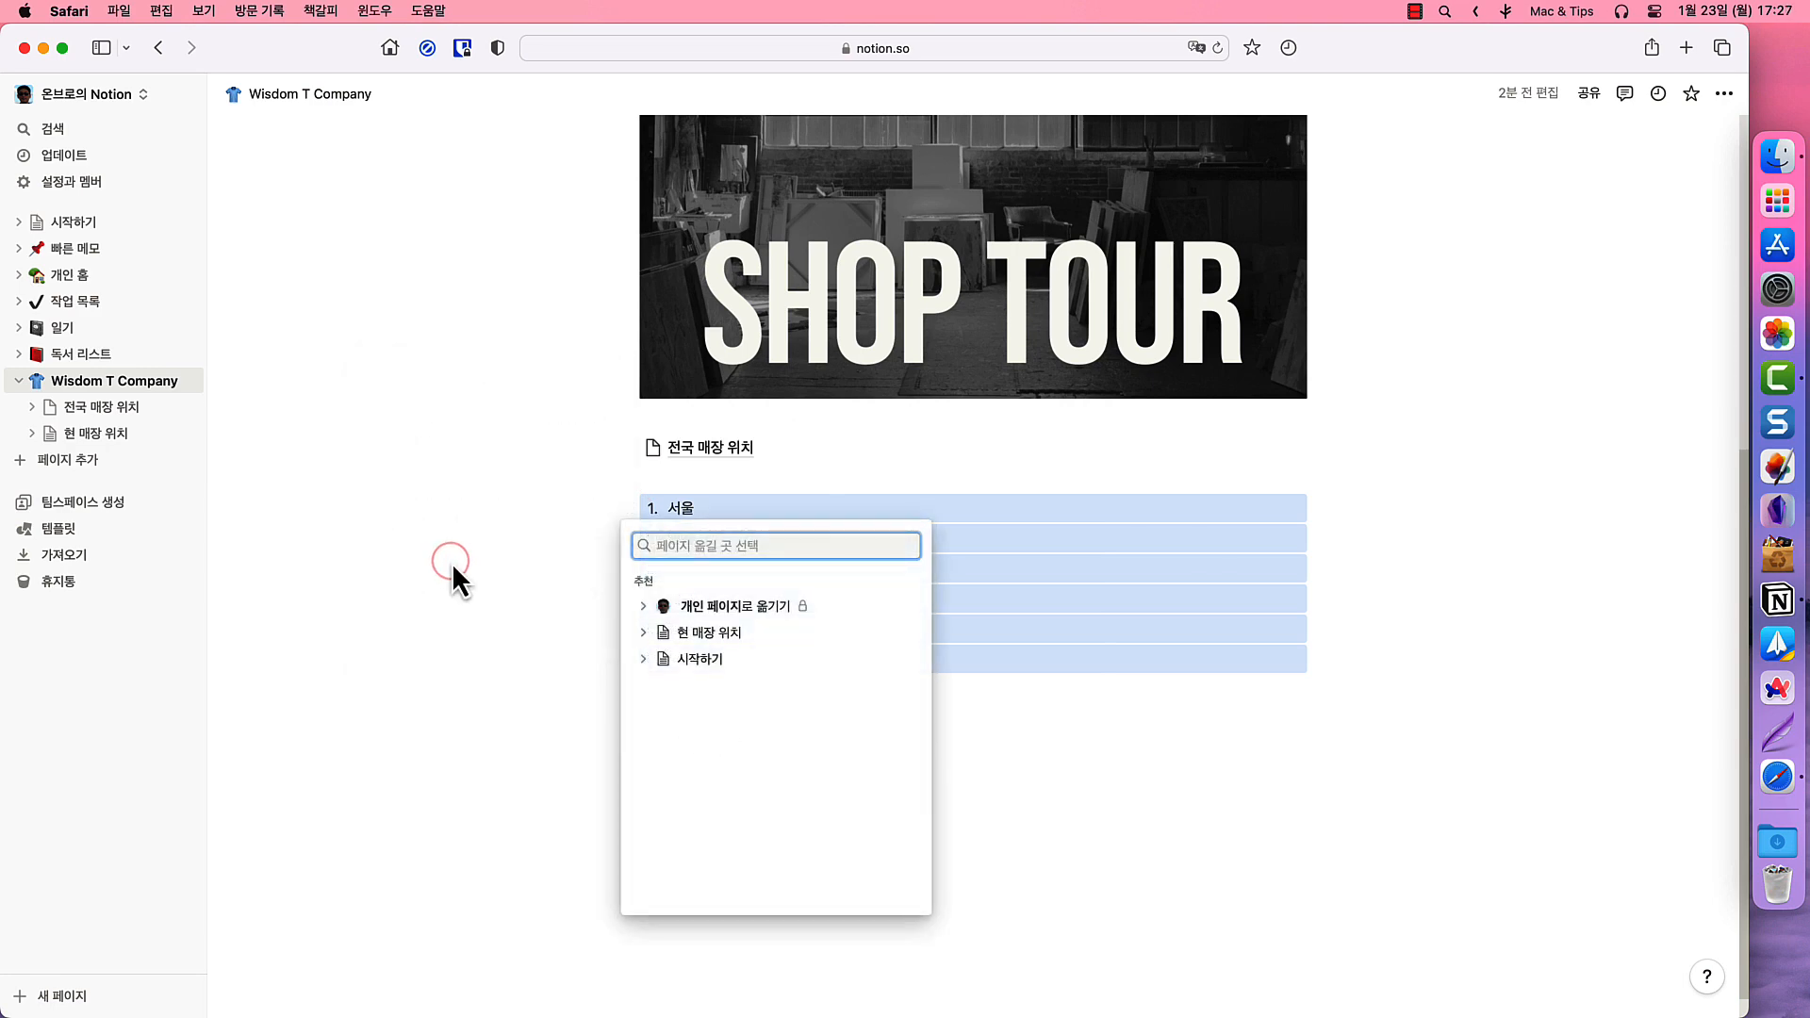
pyautogui.click(643, 605)
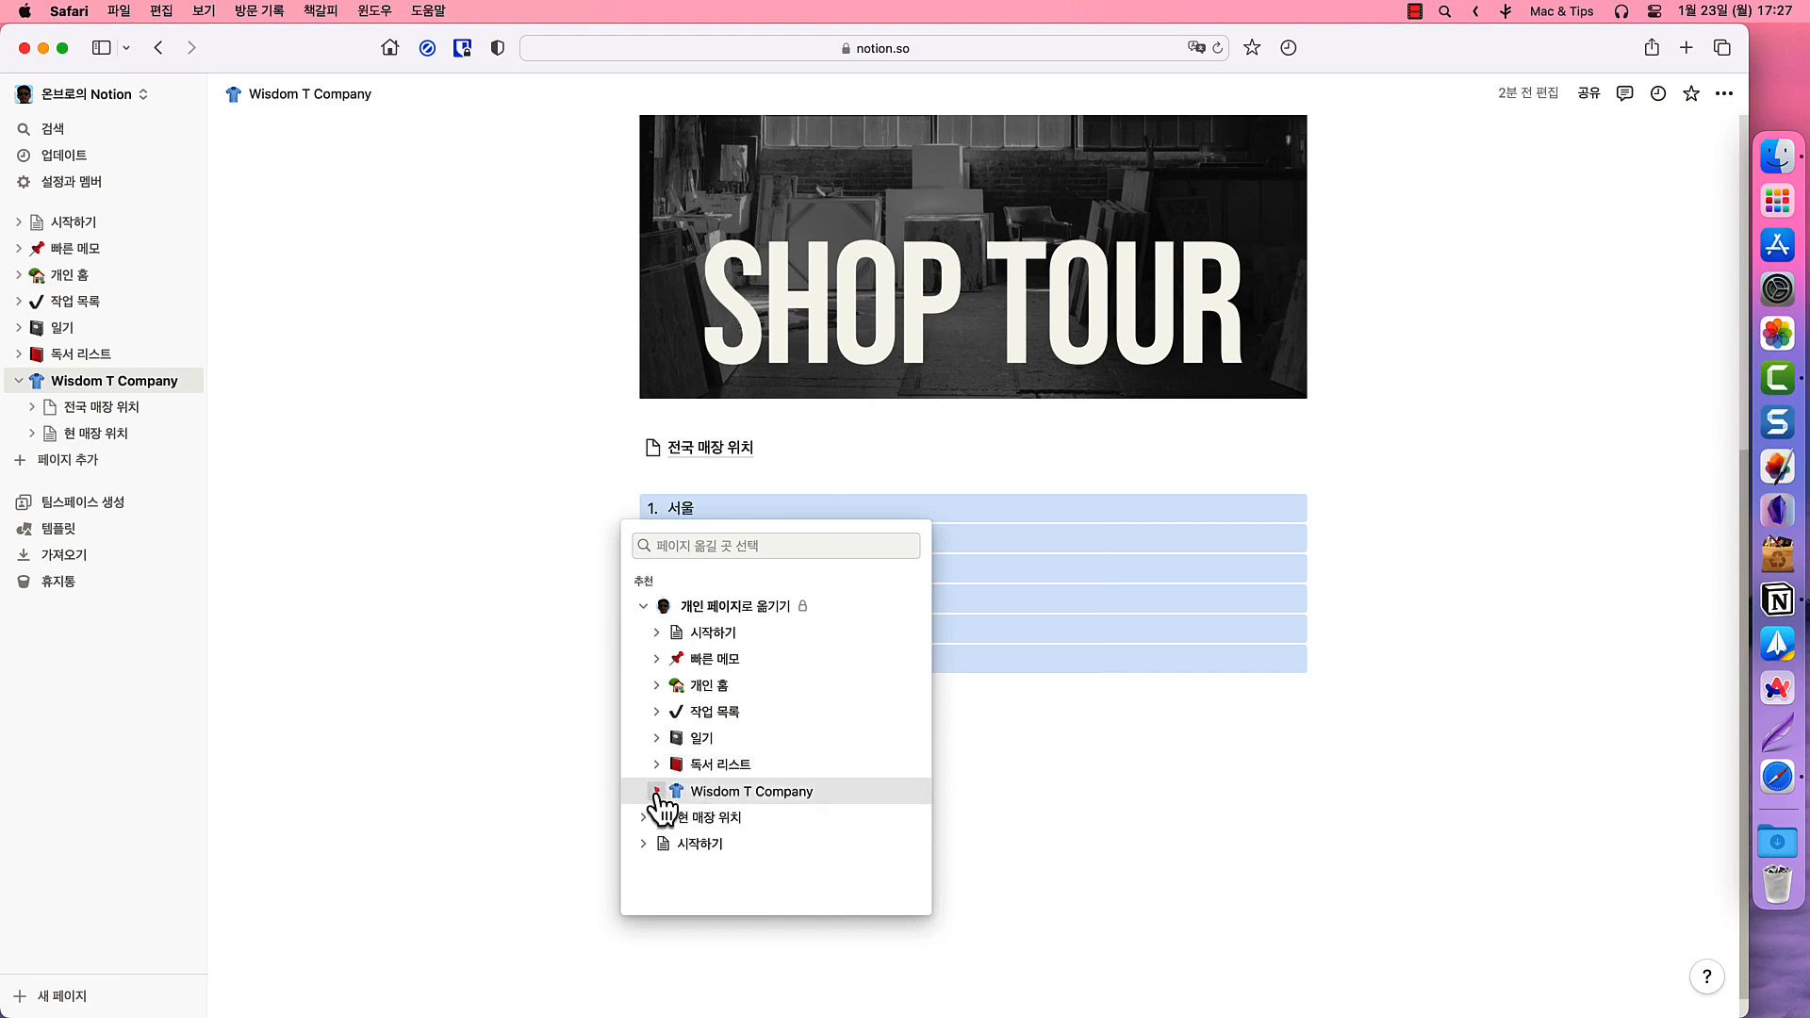
pyautogui.click(656, 791)
pyautogui.click(720, 818)
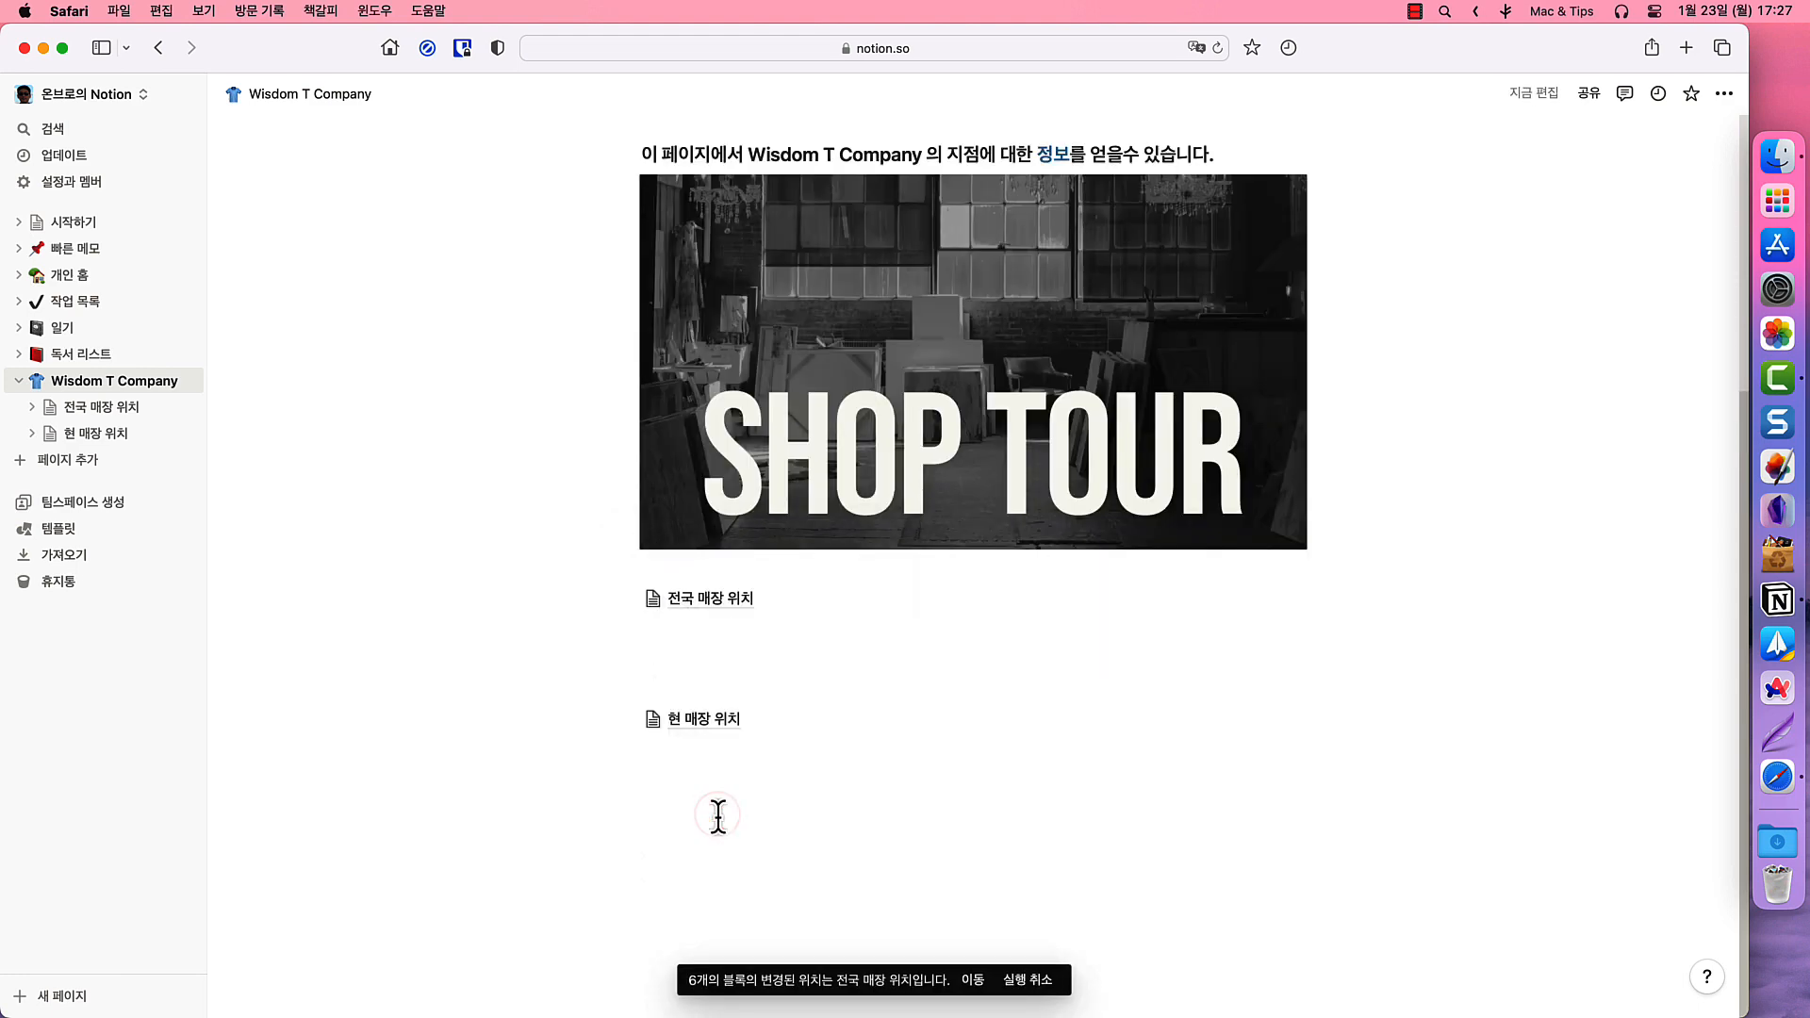
pyautogui.click(98, 413)
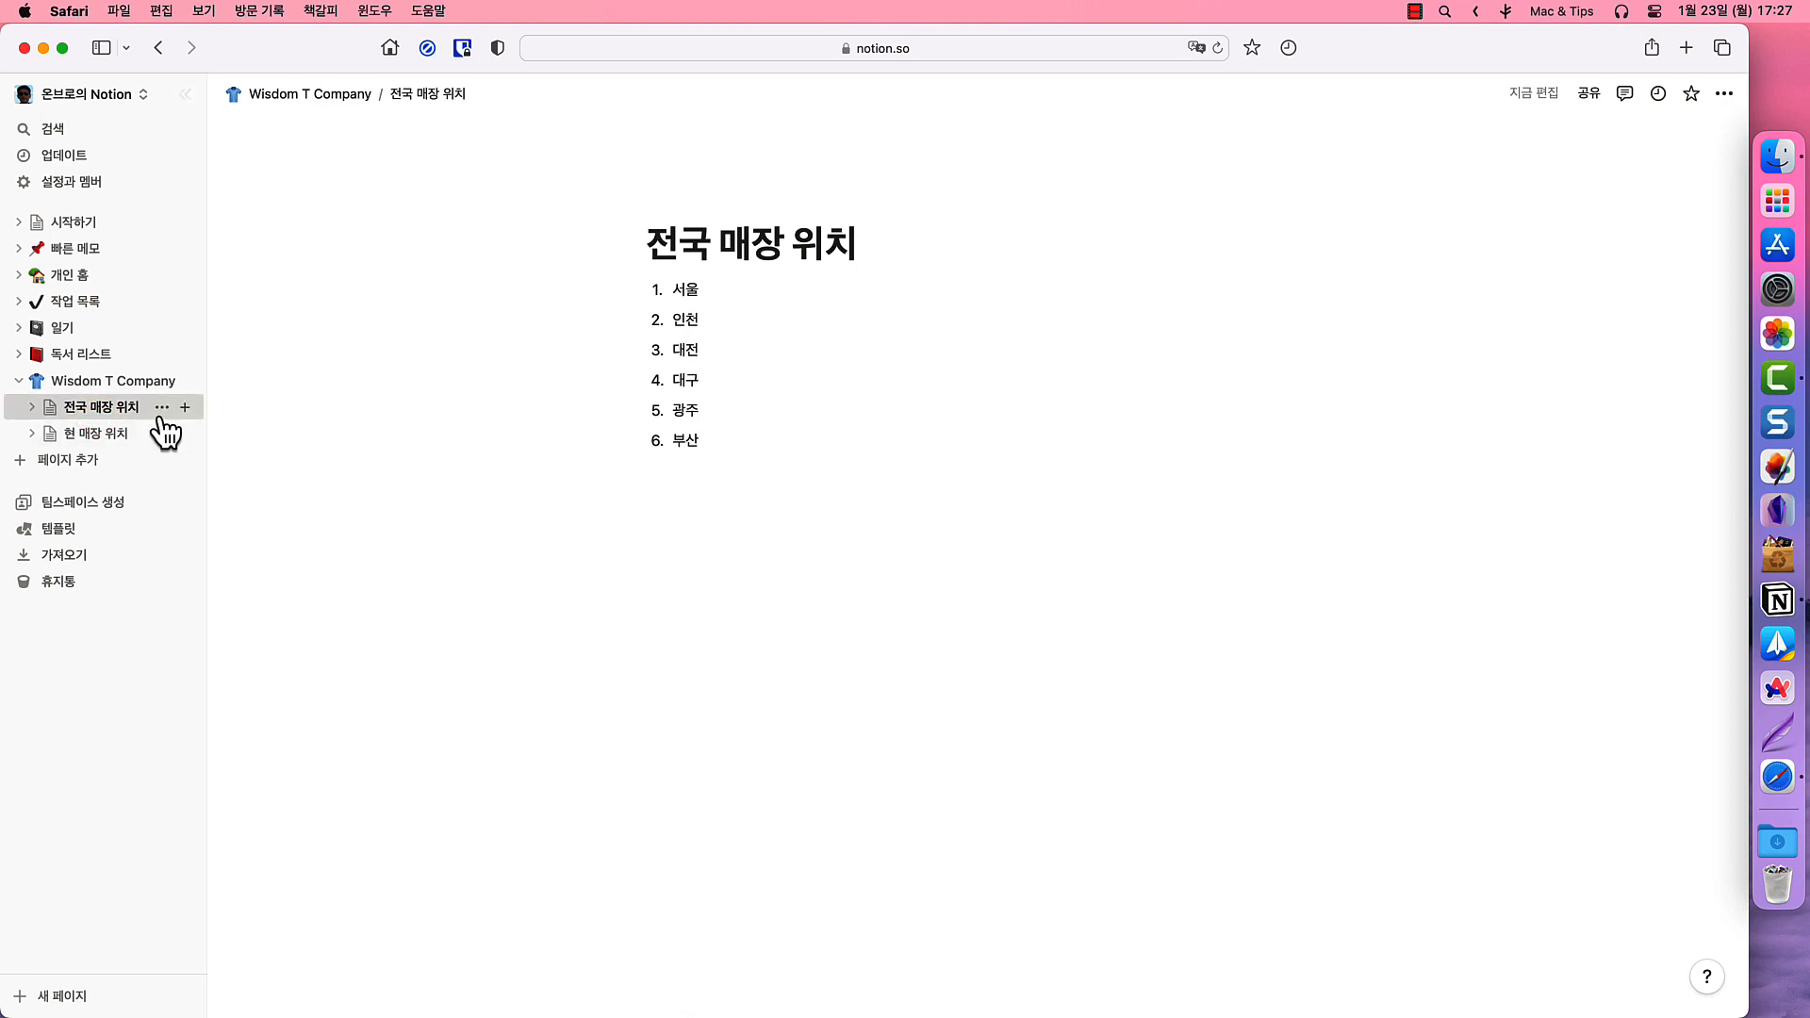
# - Reorder the sidebar so 현 매장 위치 precedes 전국 매장 위치, and favorite Wisdom T Company
pyautogui.click(329, 93)
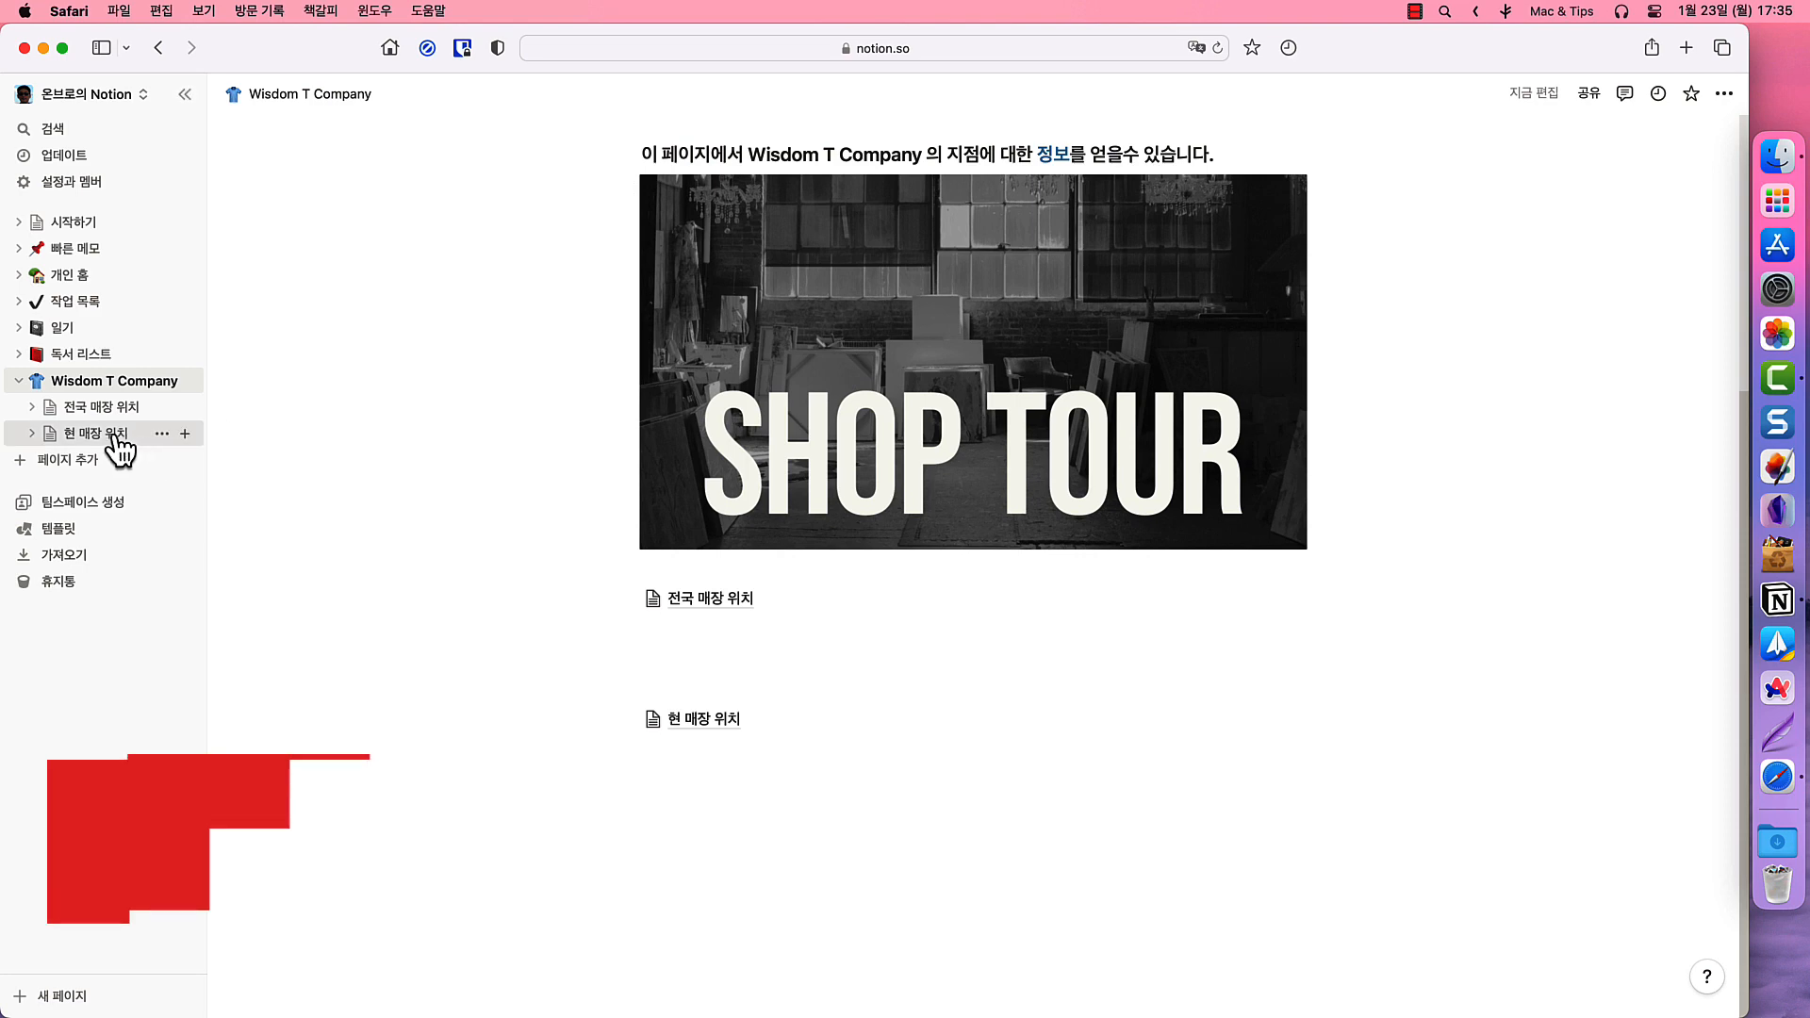
pyautogui.moveTo(122, 445); pyautogui.dragTo(128, 212)
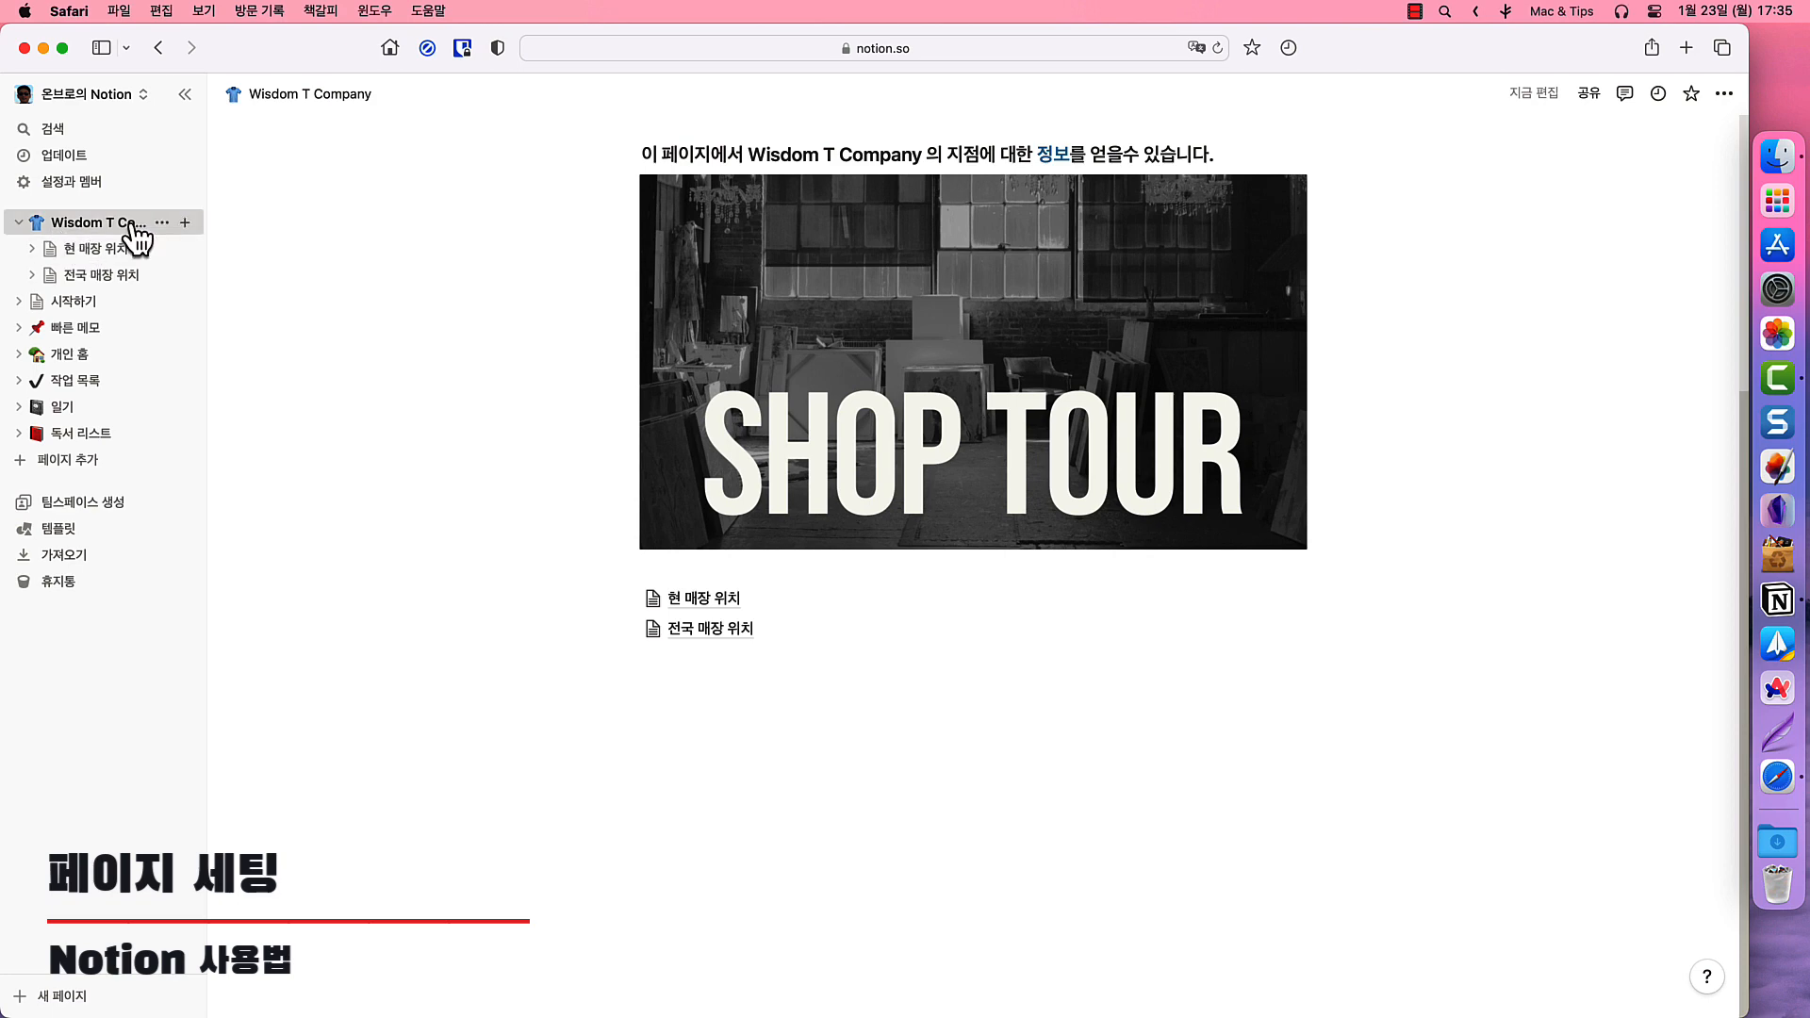
pyautogui.click(1689, 97)
pyautogui.moveTo(642, 552); pyautogui.dragTo(1214, 550)
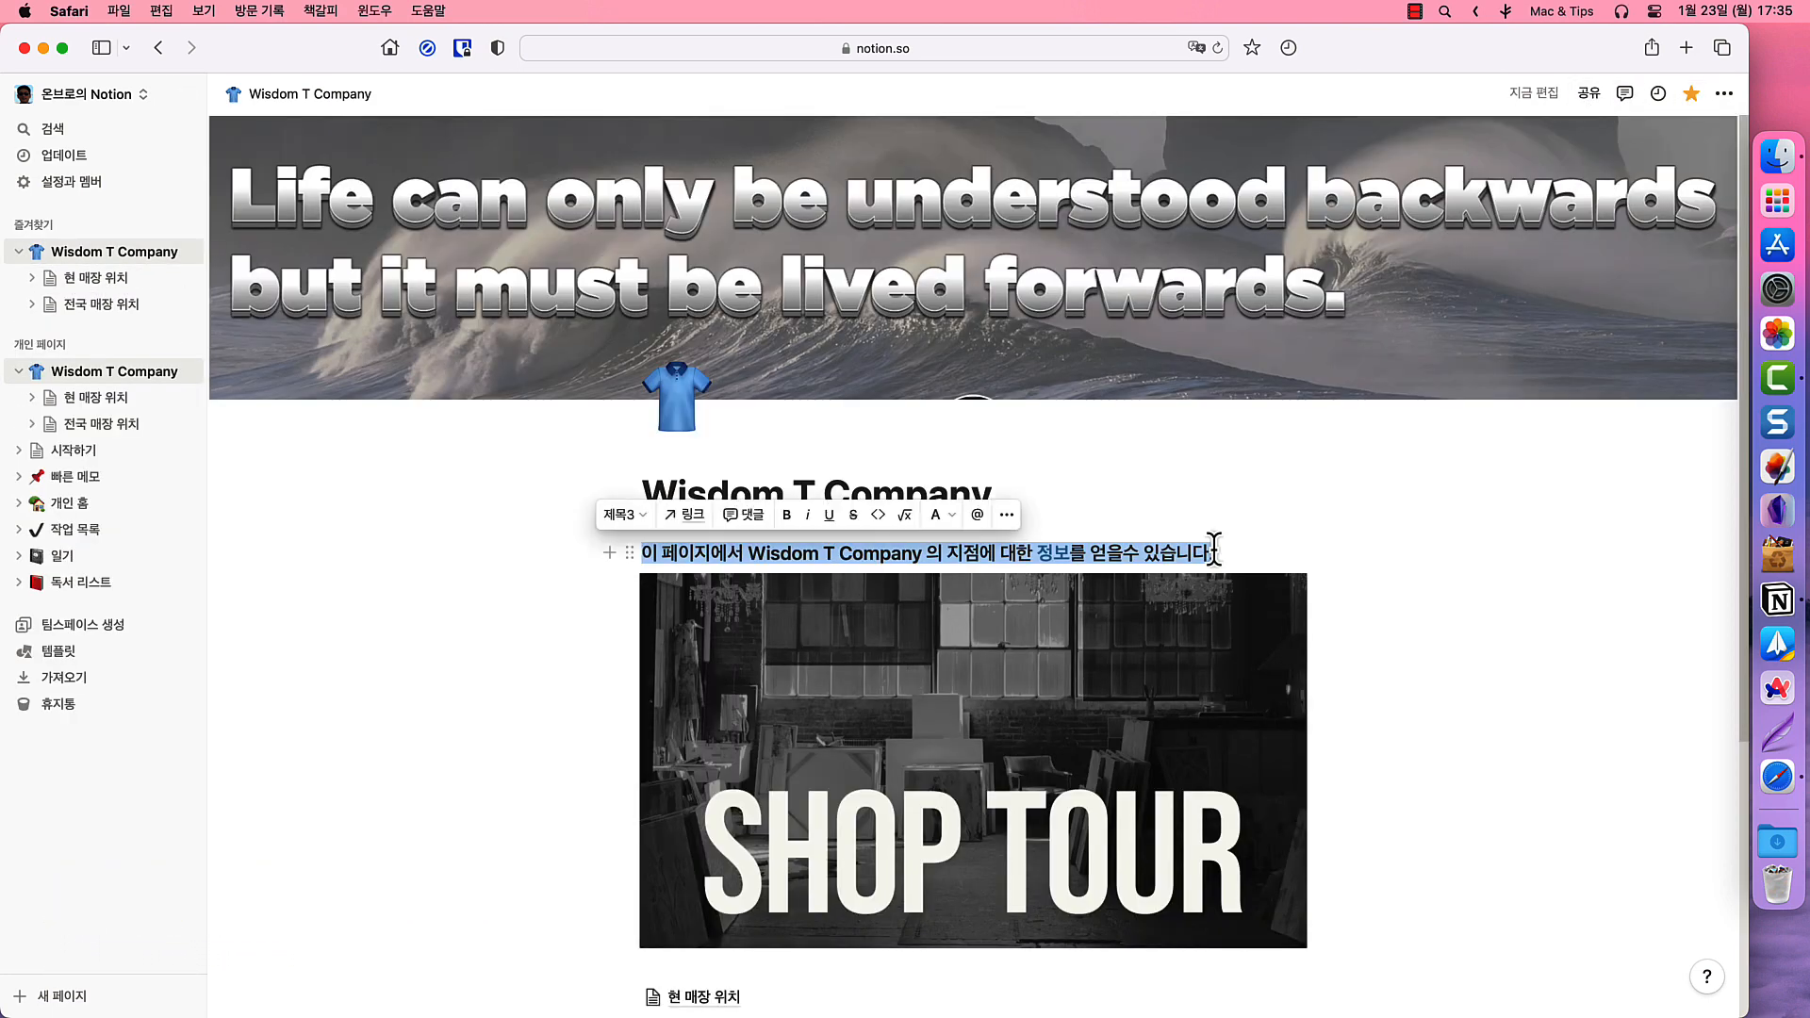
# - Set the Wisdom T Company page to the Mono font, keep normal text size, and lock it
pyautogui.click(1725, 93)
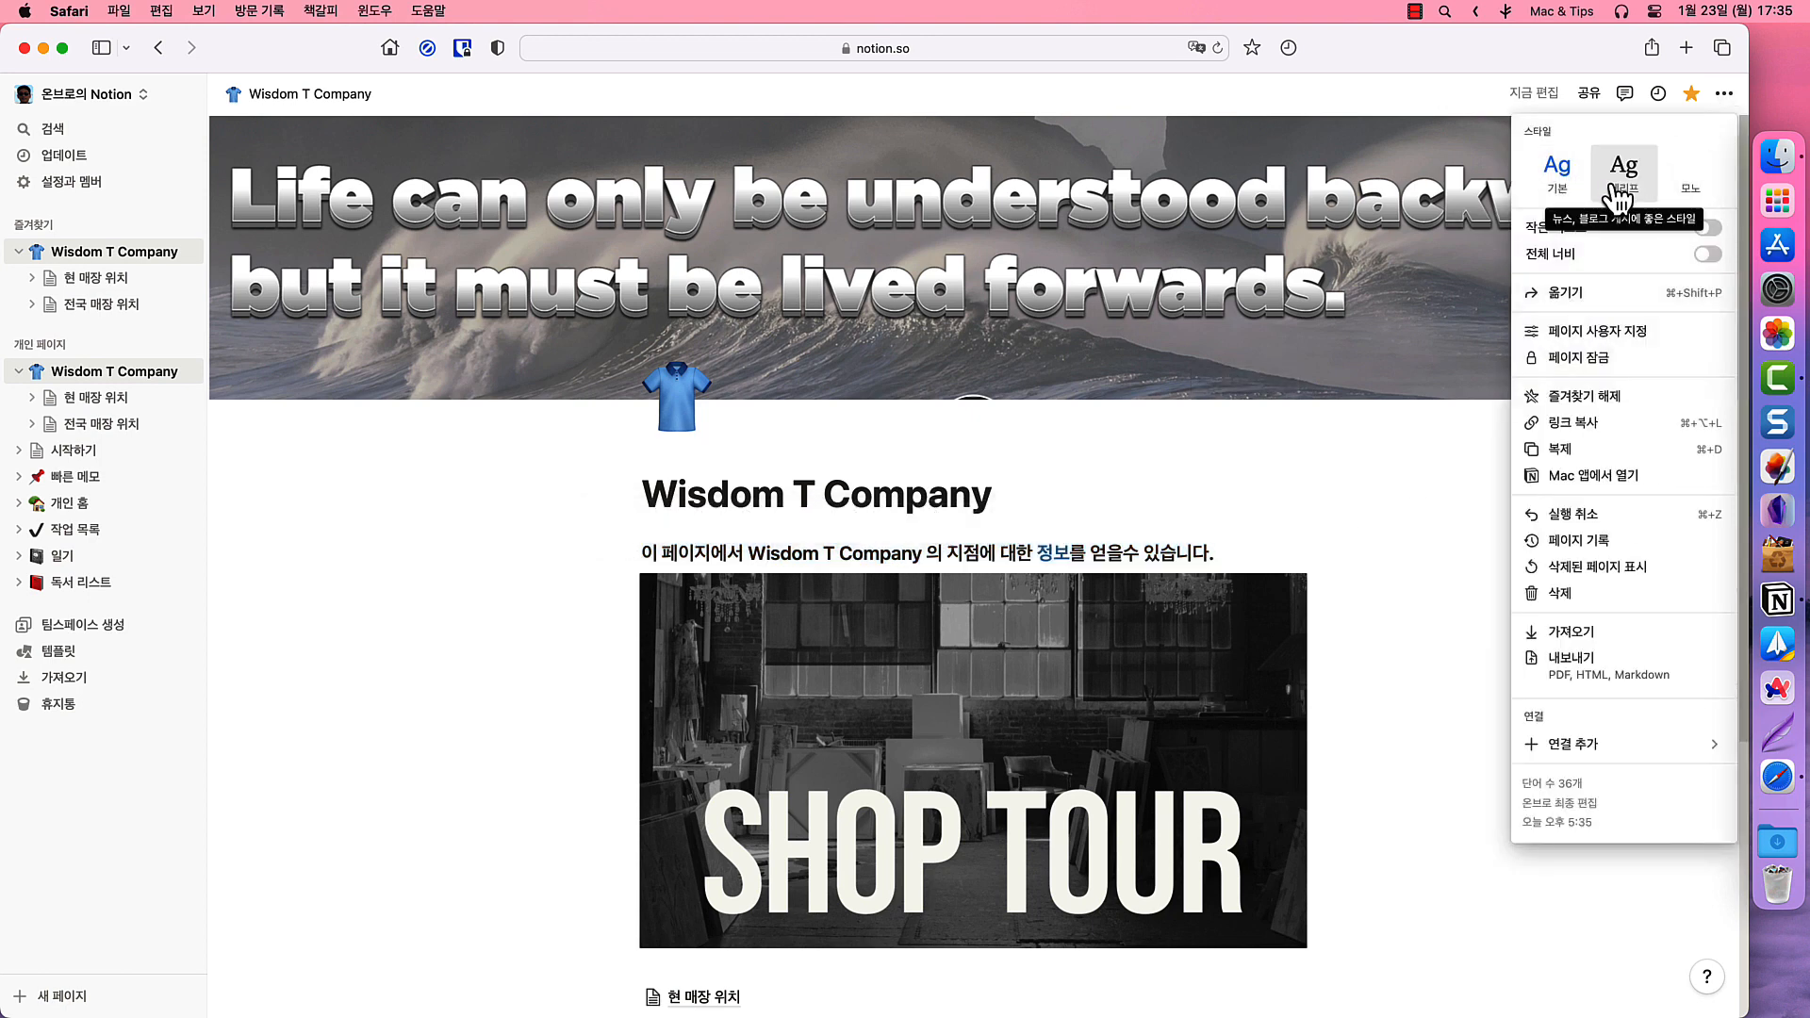
pyautogui.click(1690, 184)
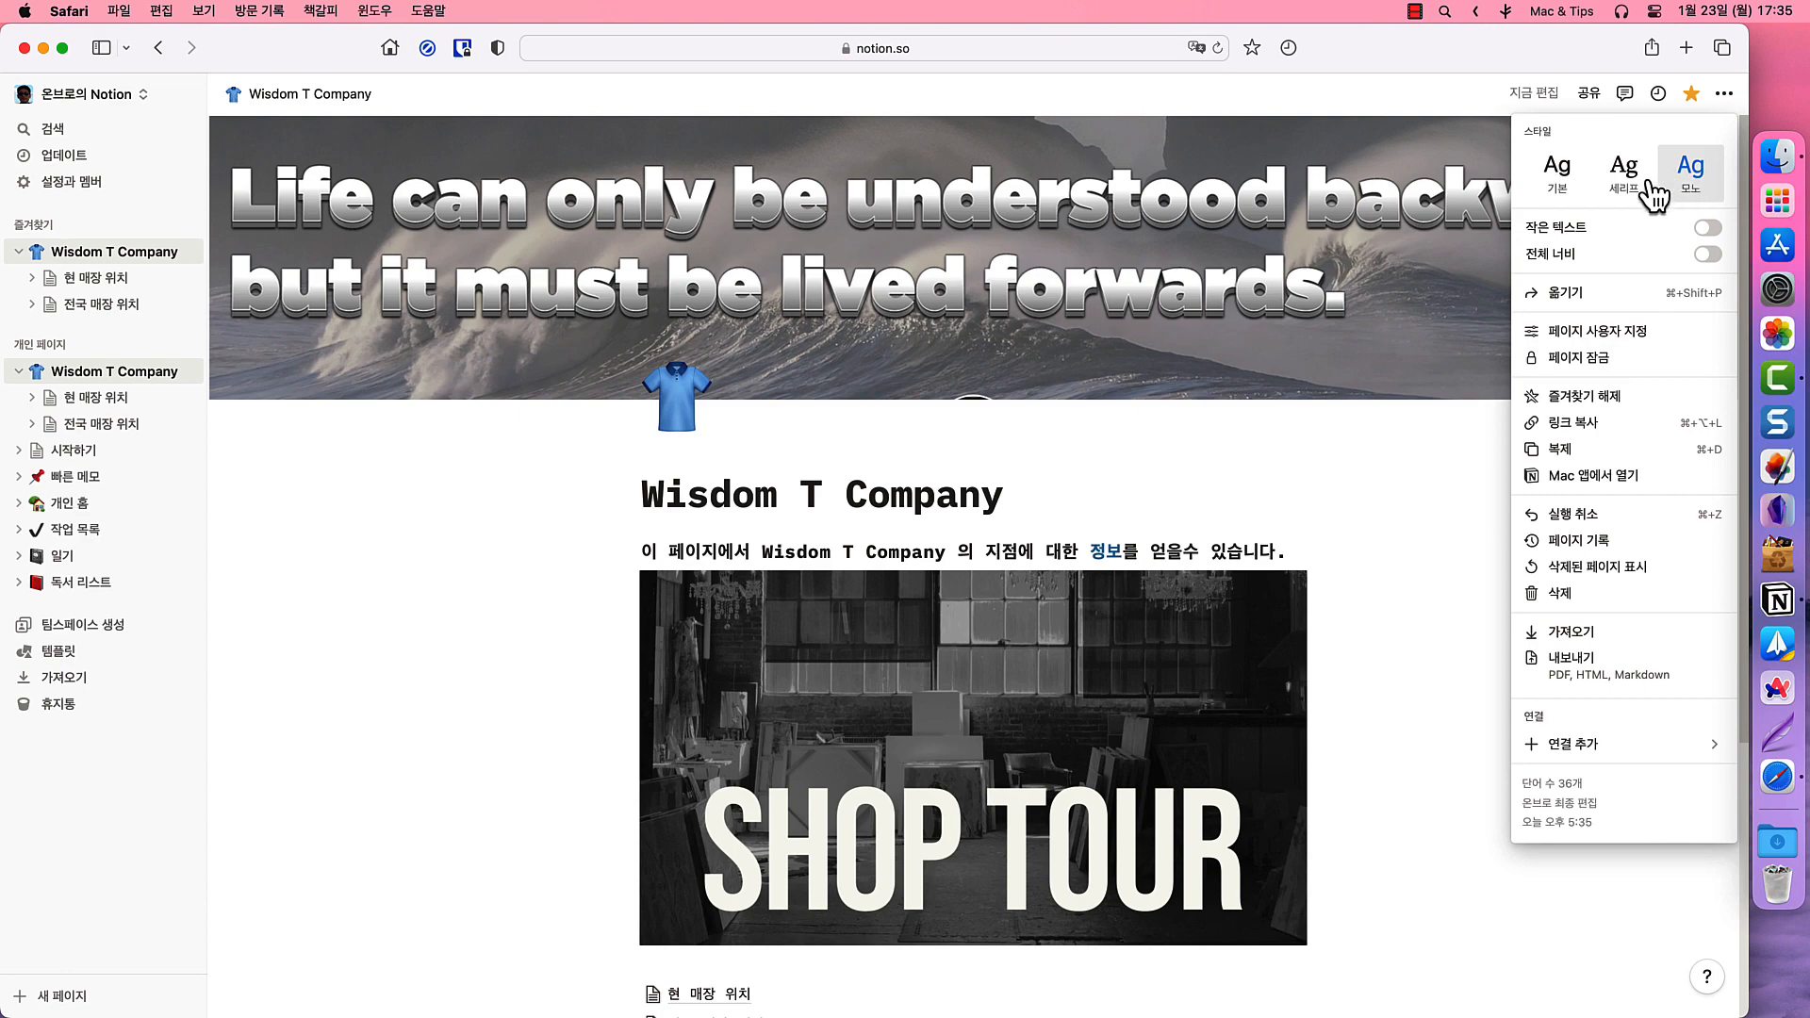
pyautogui.click(1551, 241)
pyautogui.click(1552, 235)
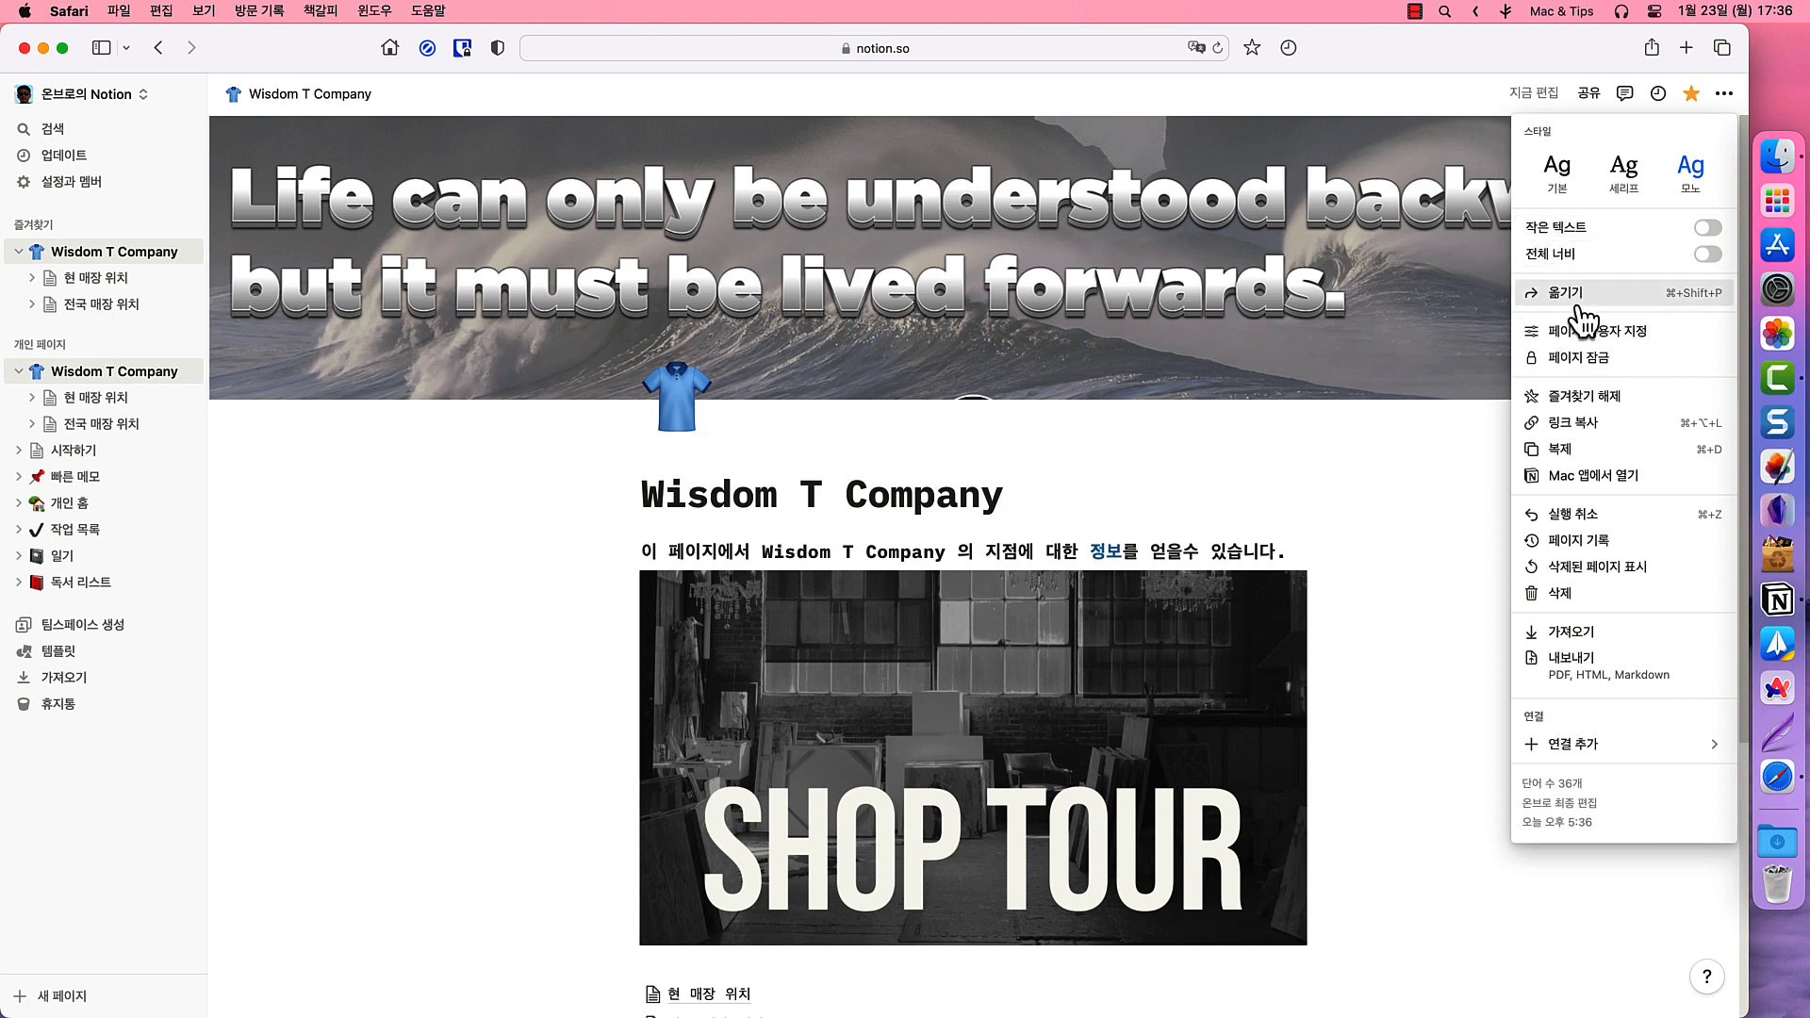
pyautogui.click(1580, 363)
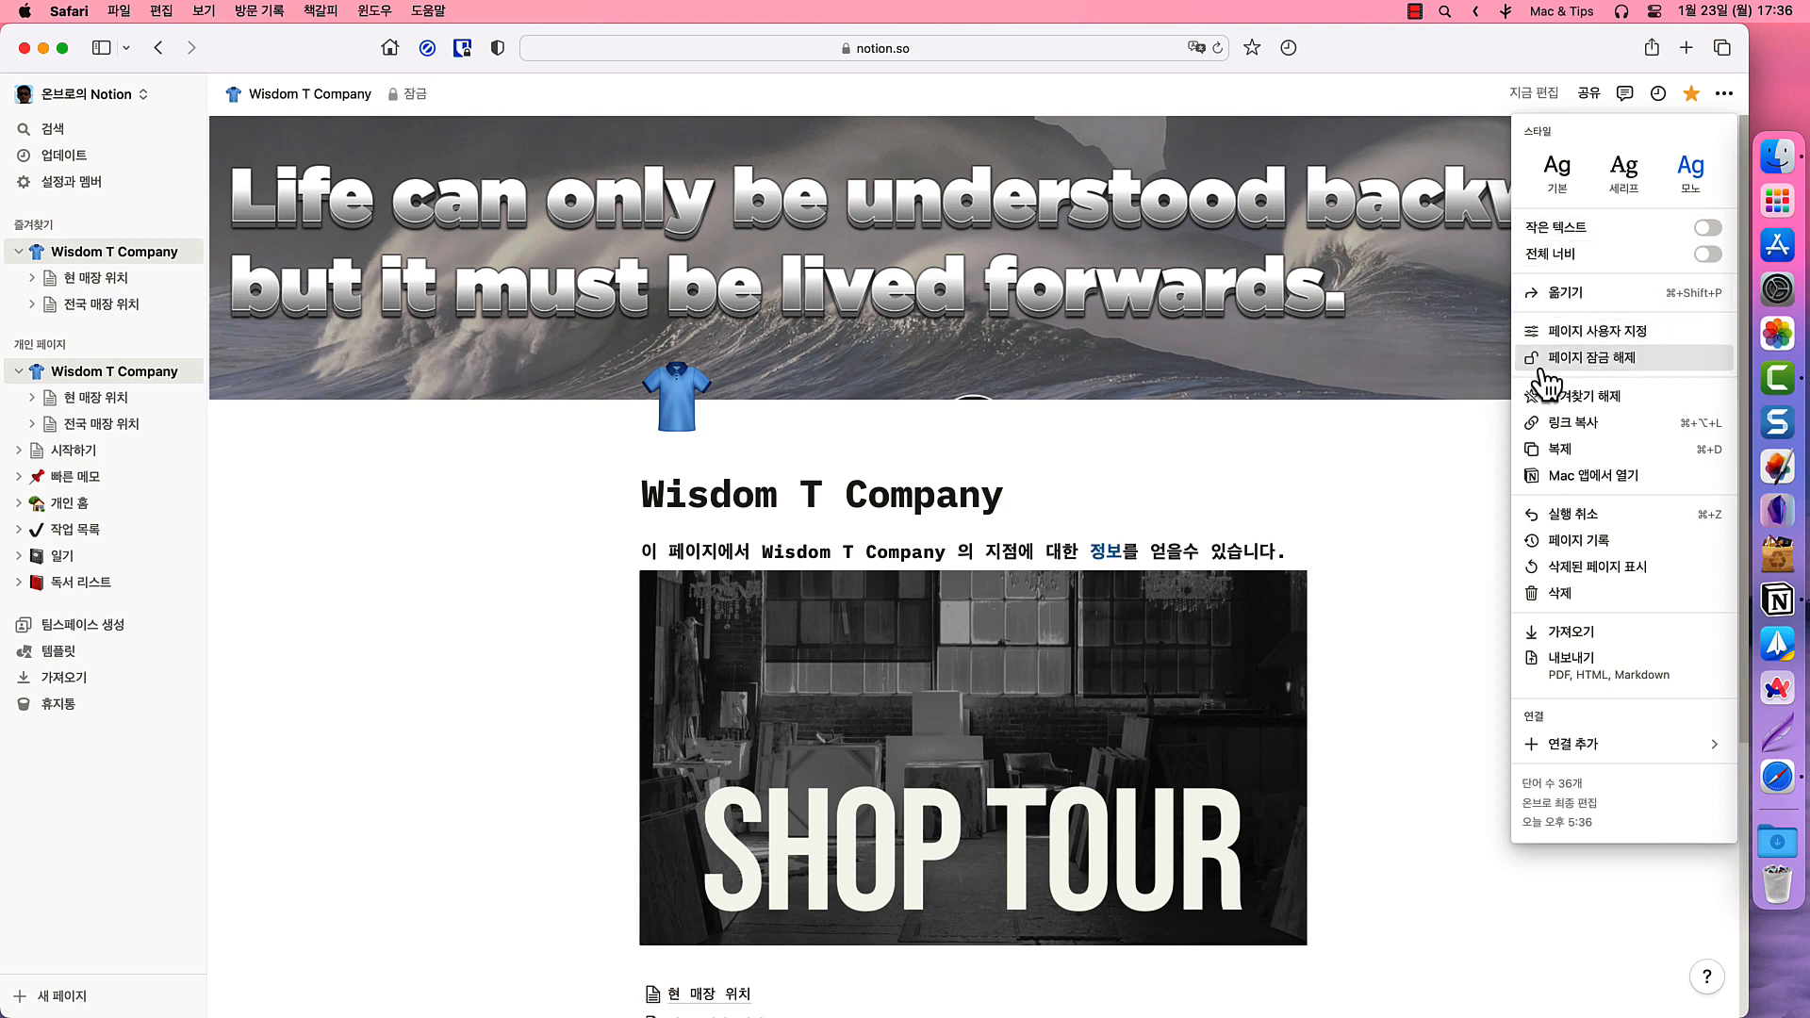
pyautogui.click(1543, 368)
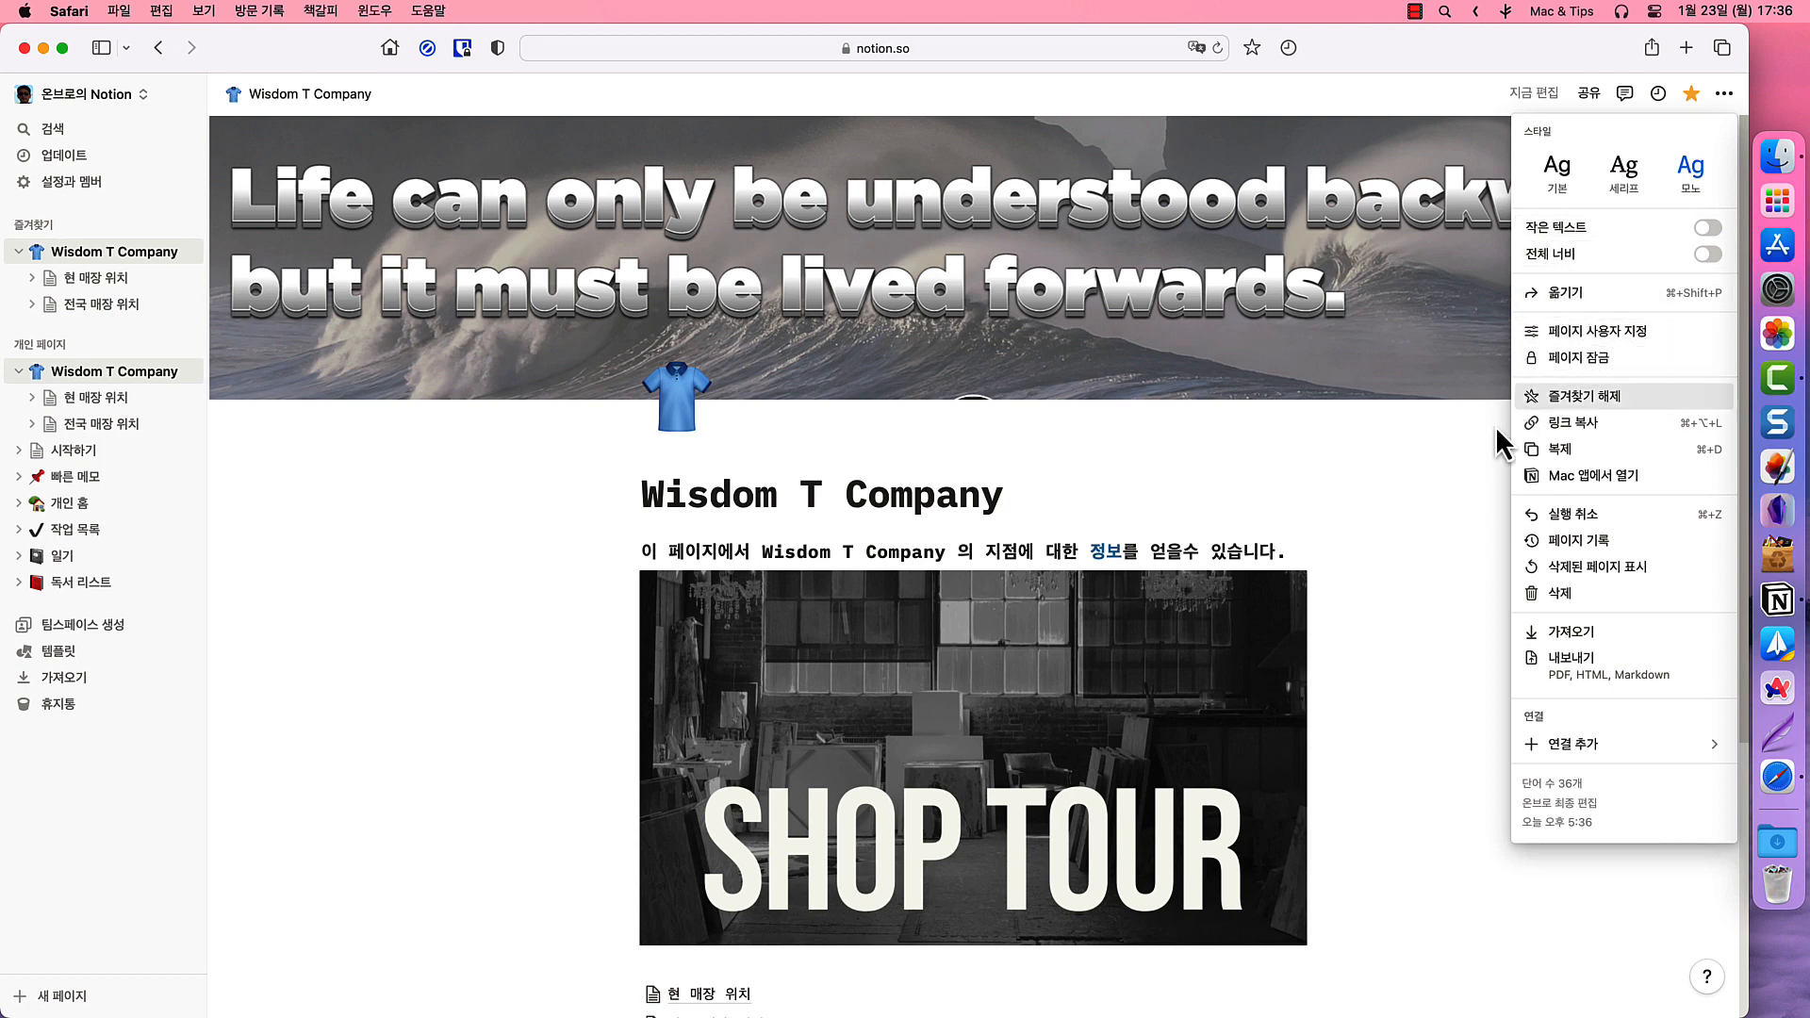
pyautogui.click(1542, 360)
pyautogui.click(1493, 450)
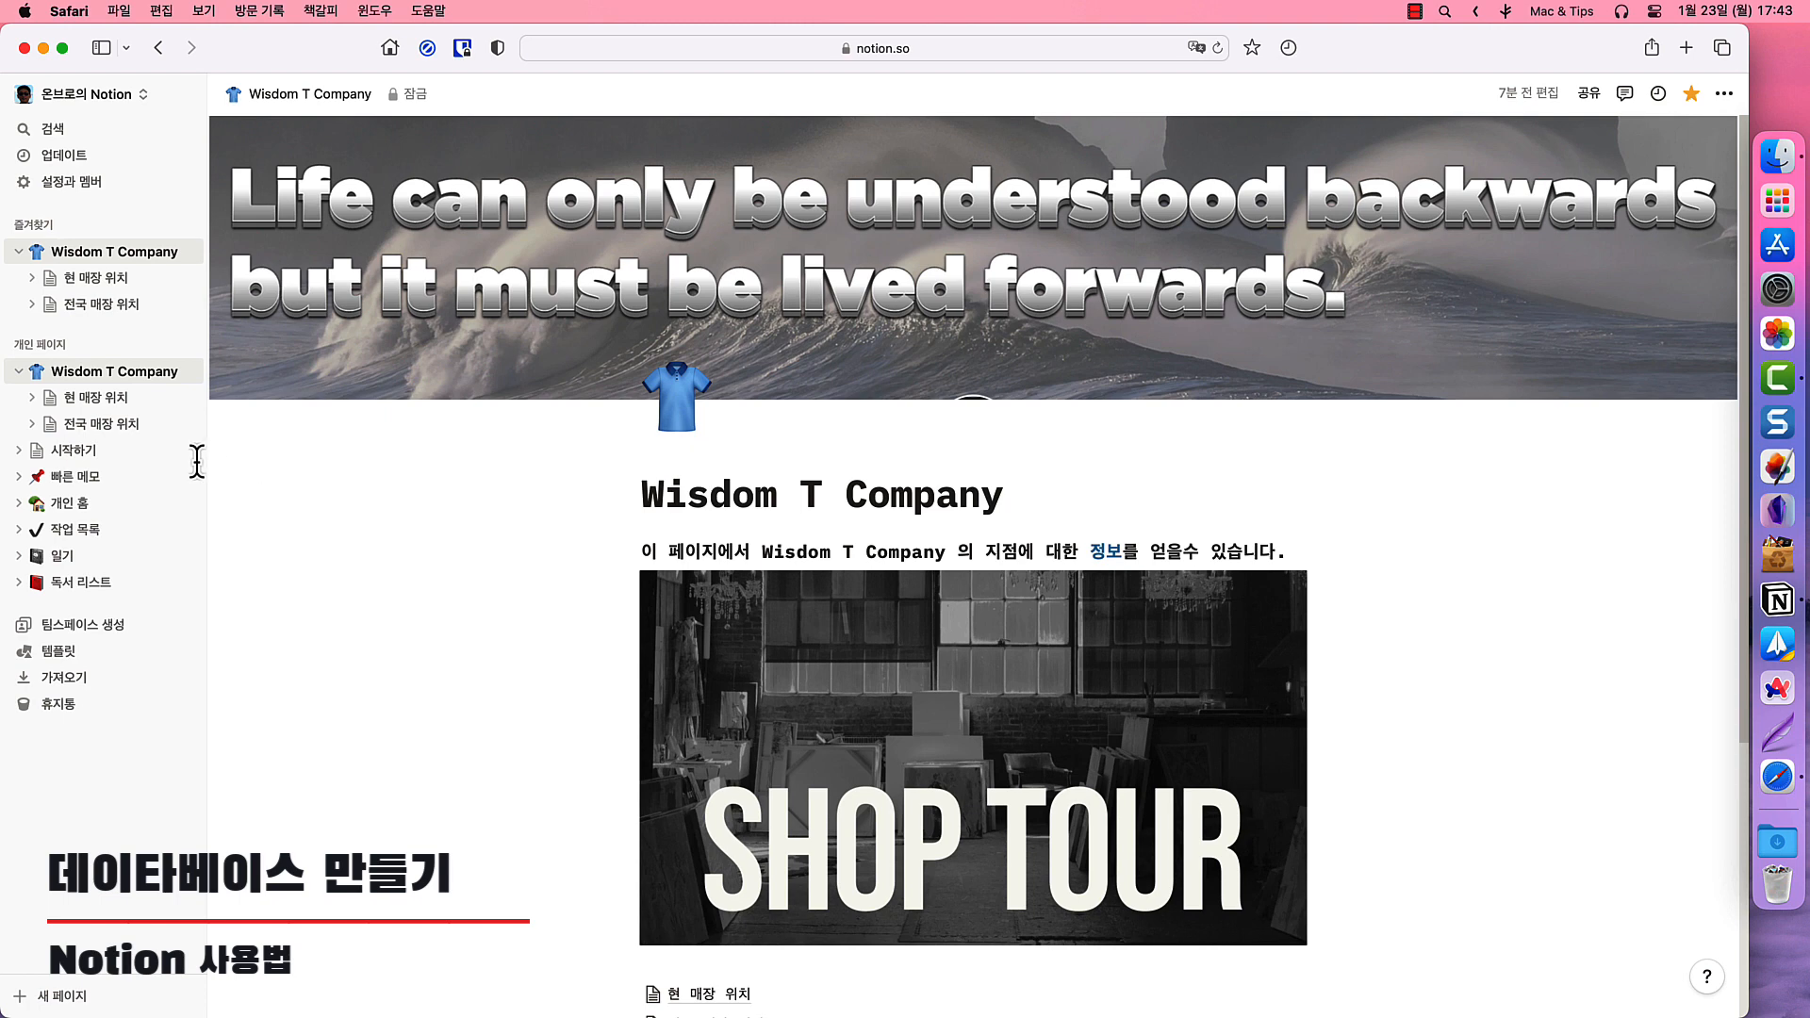
# - On 전국 매장 위치, add an empty line below the city list and start a / command
pyautogui.click(112, 424)
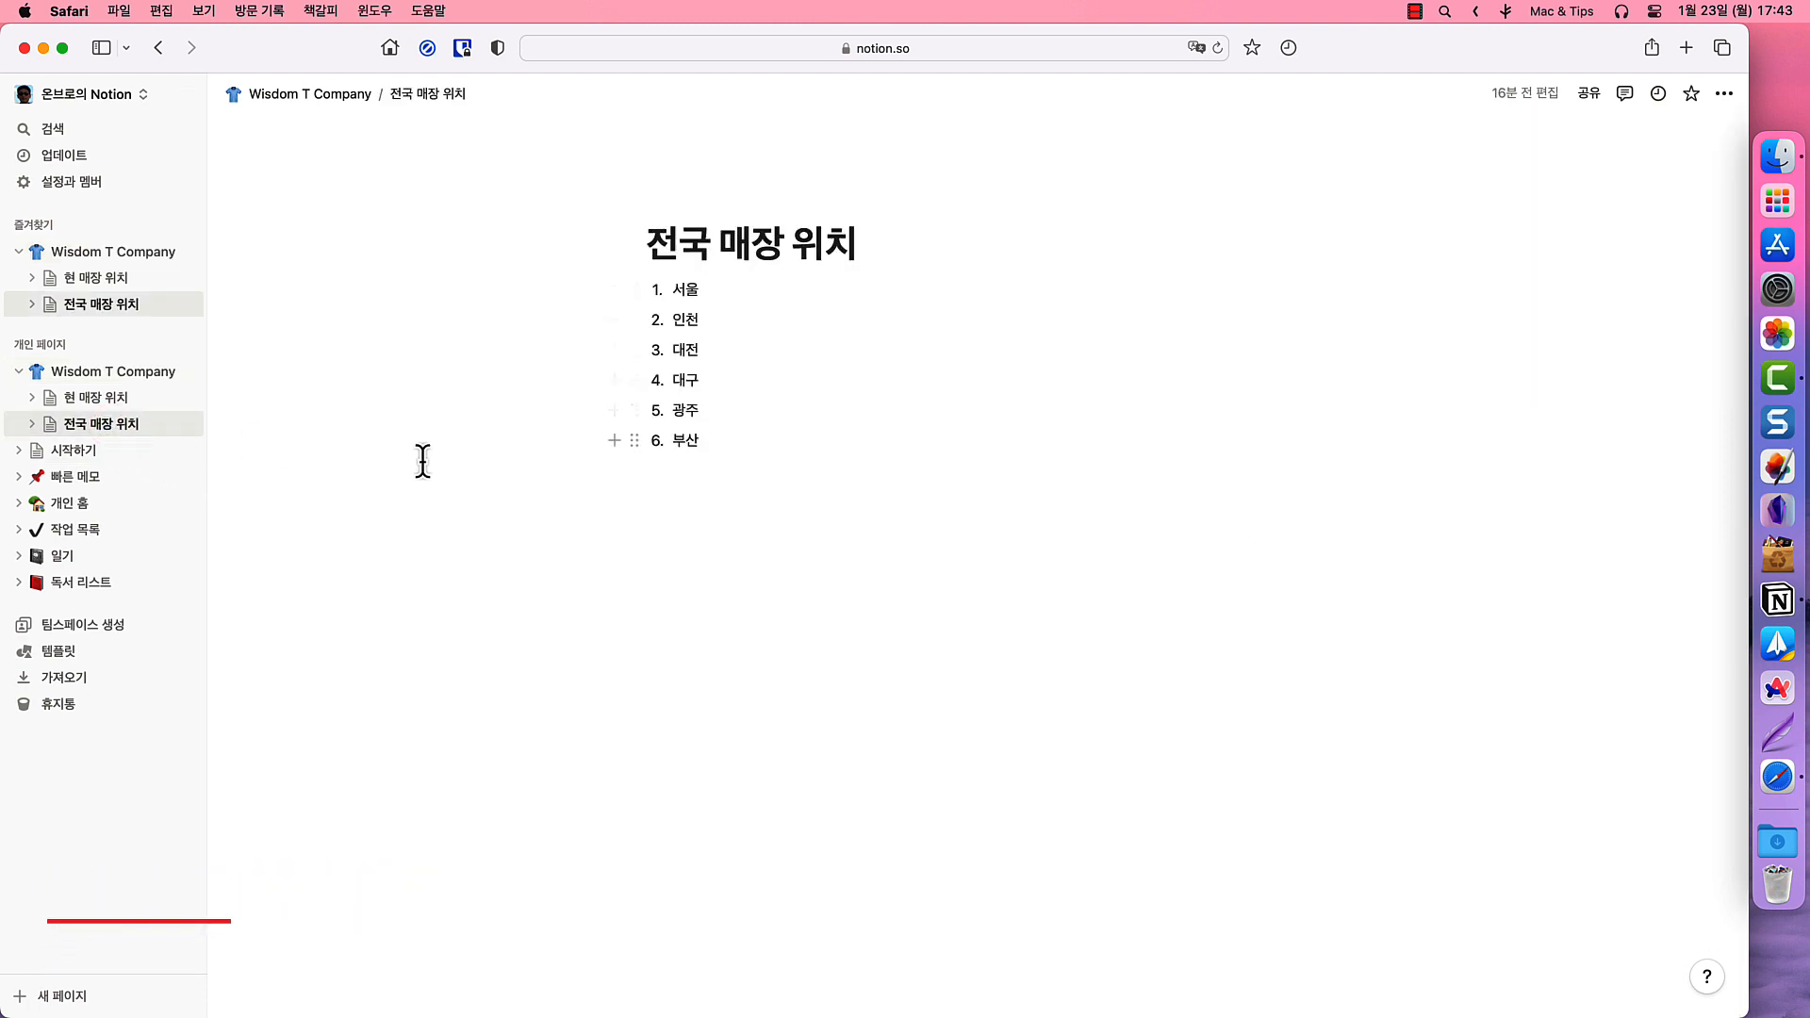
pyautogui.click(700, 490)
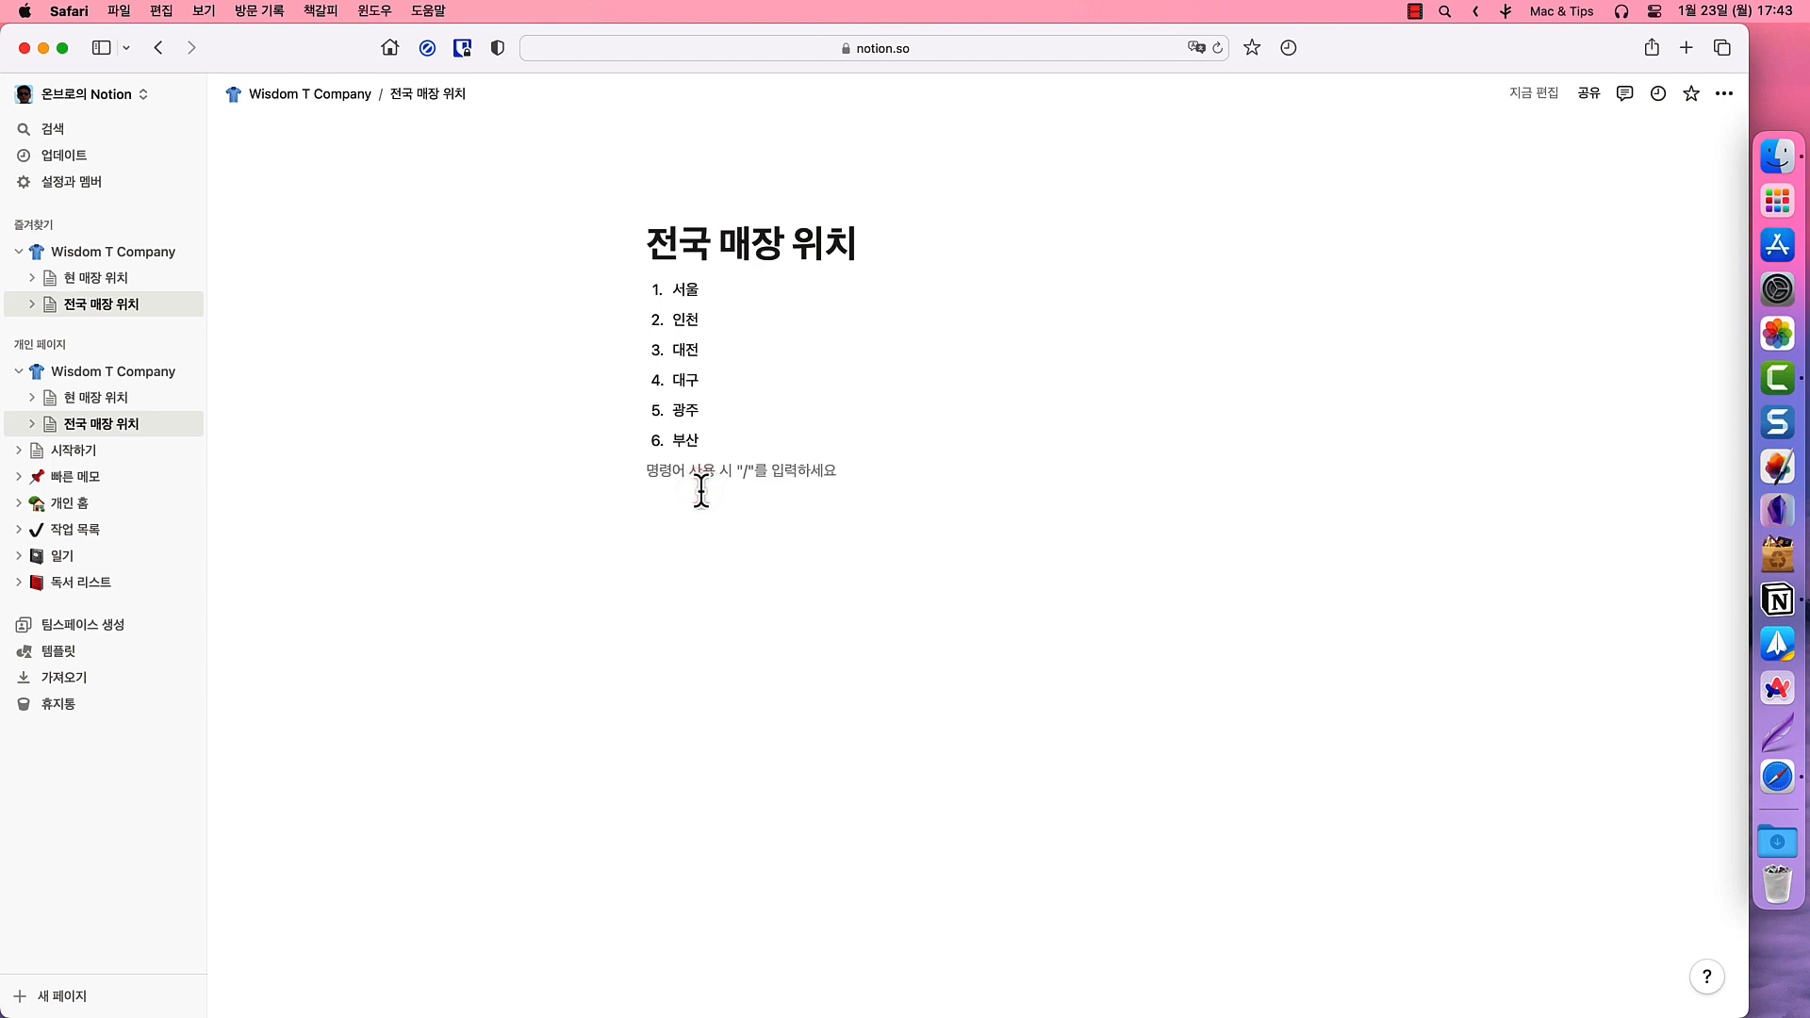
pyautogui.press('Return')
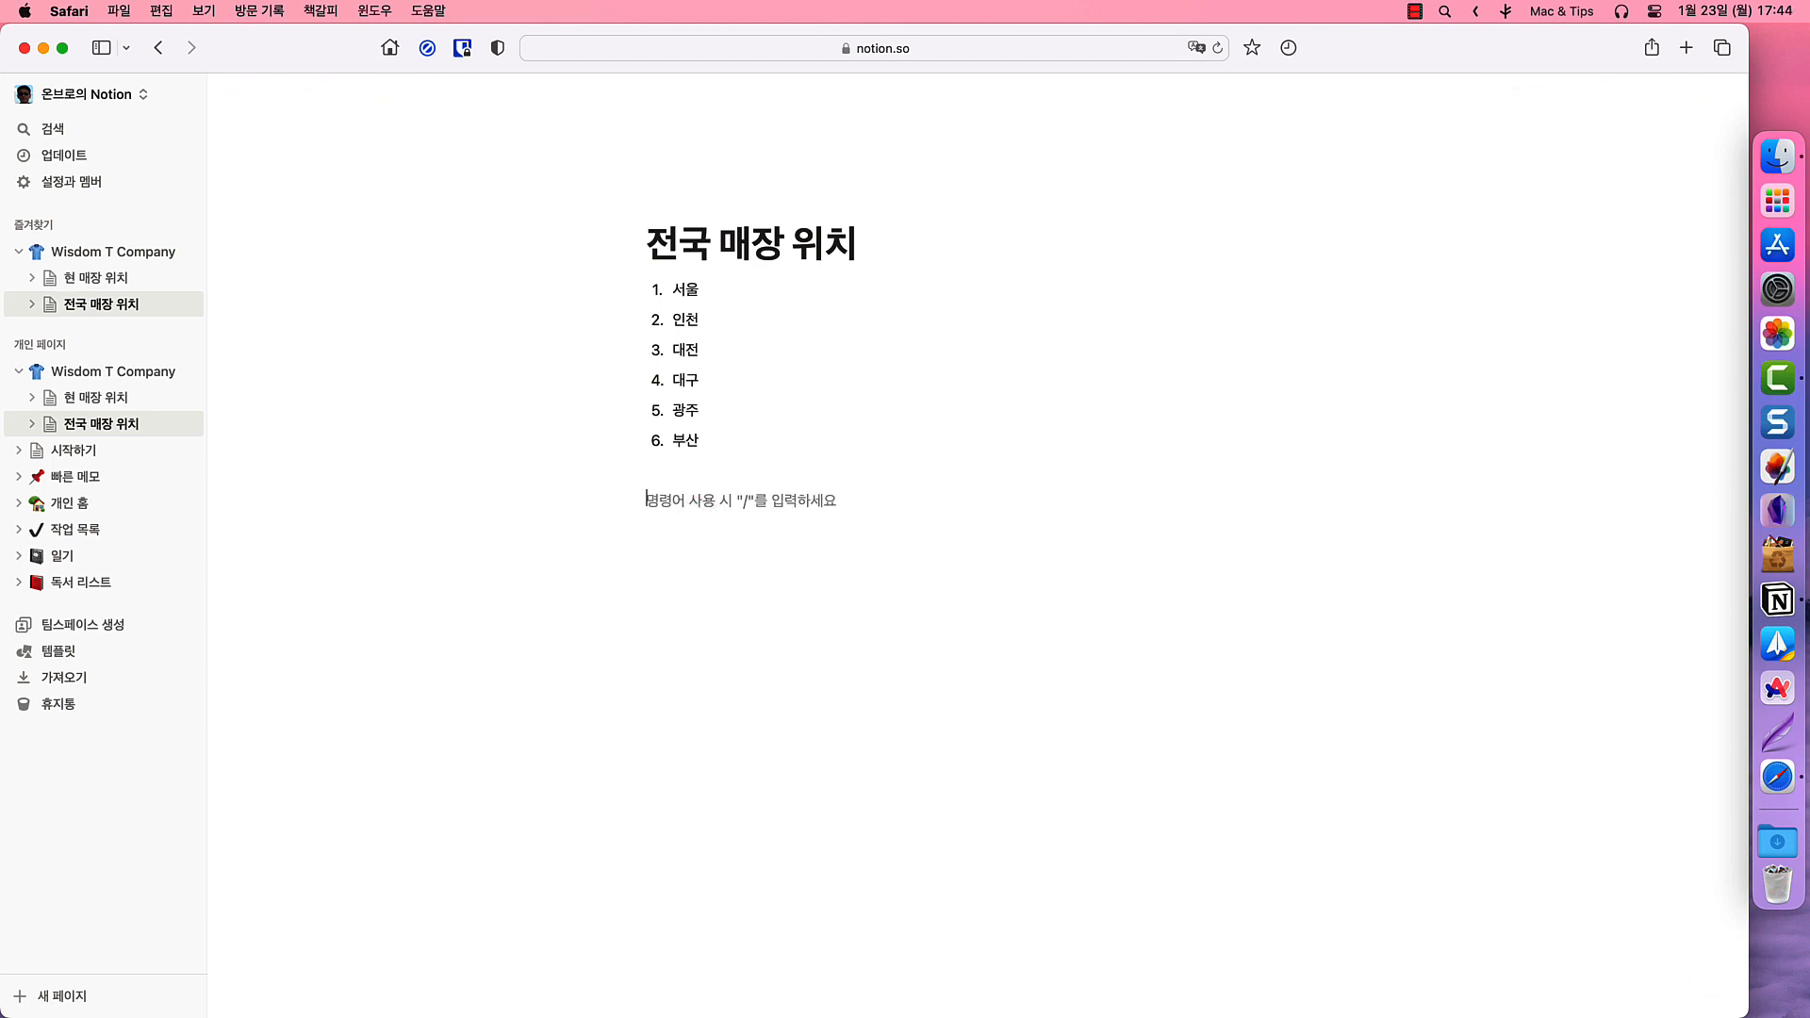
pyautogui.write('/')
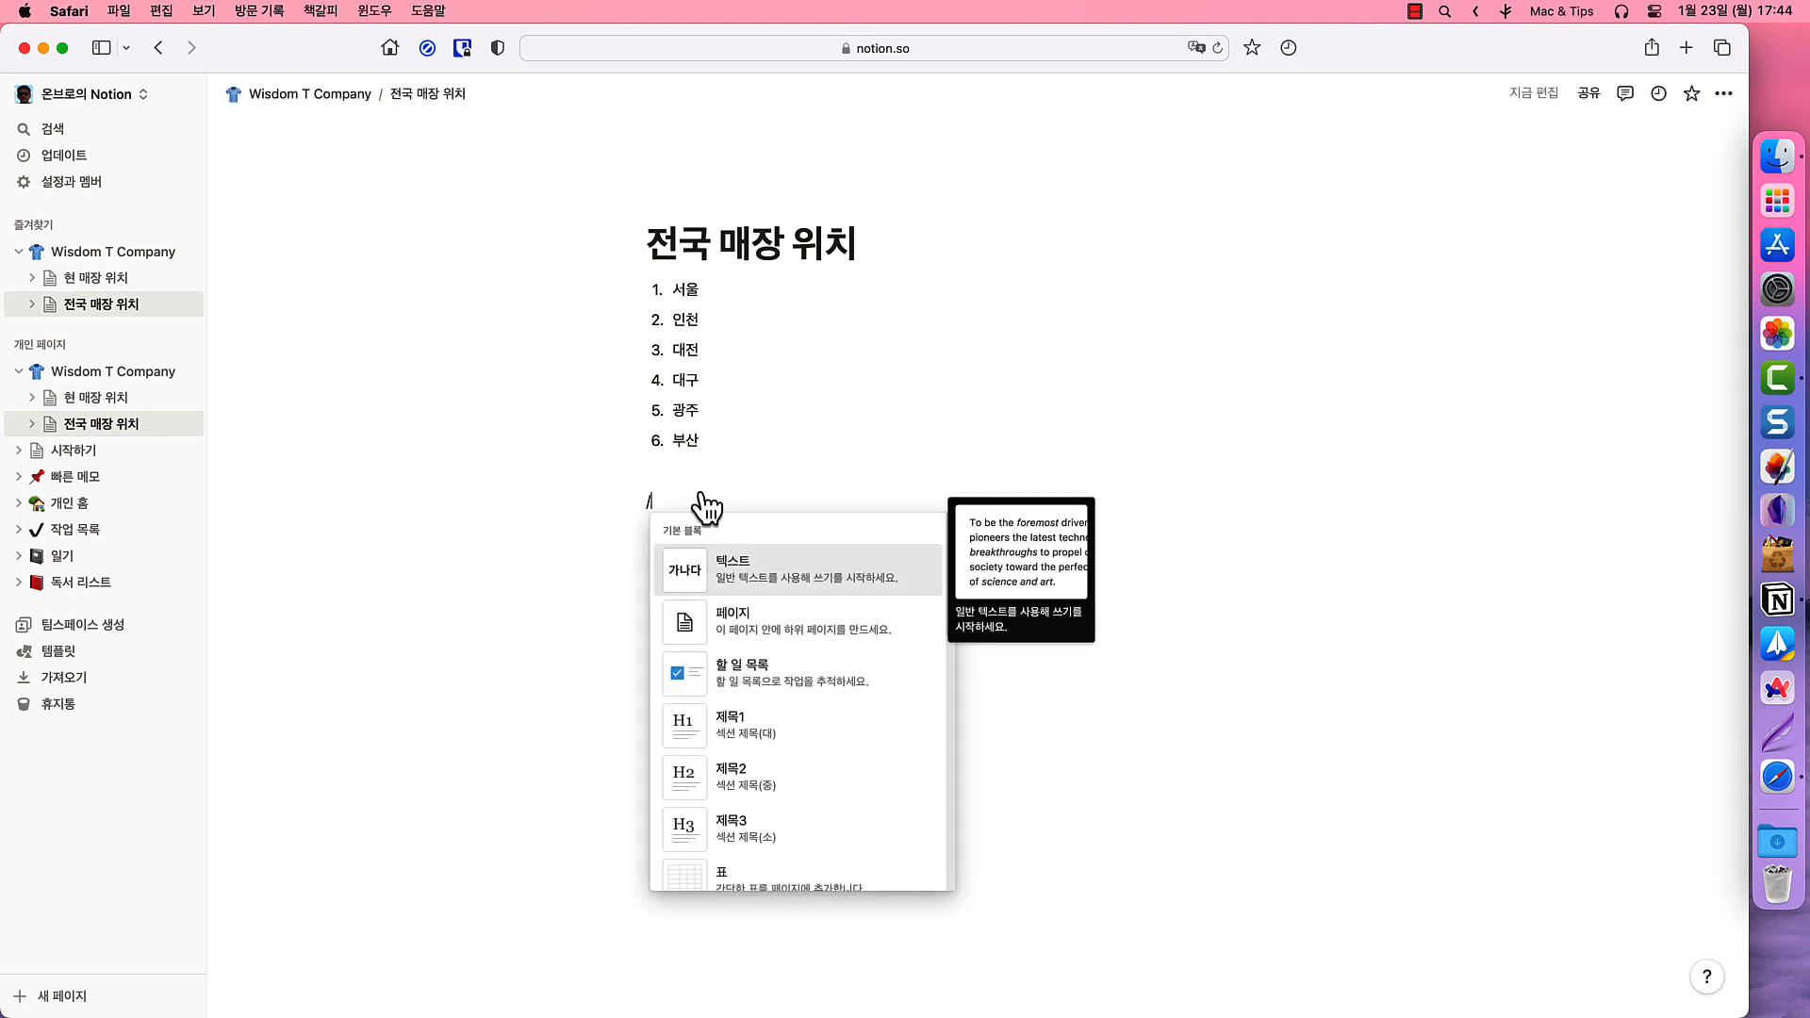
# - Insert a 데이터베이스 - 전체 페이지 table with 이름 and 태그 columns
pyautogui.moveTo(947, 541); pyautogui.dragTo(935, 828)
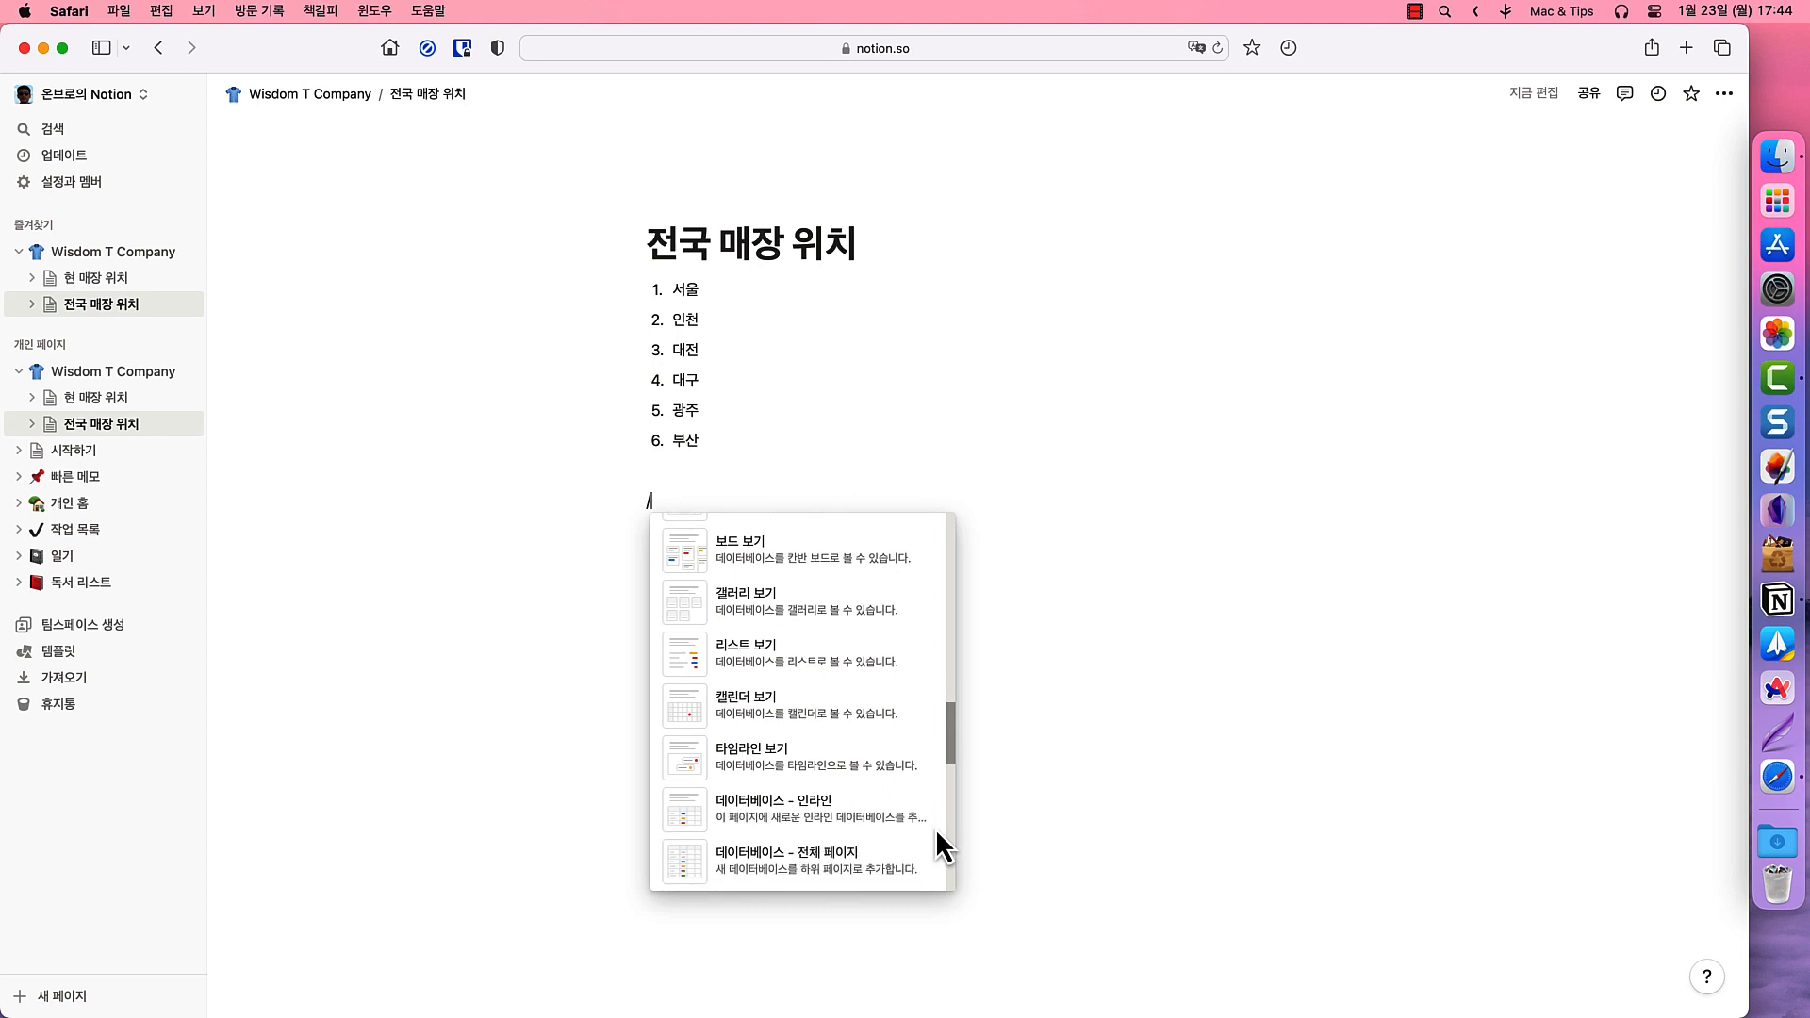
pyautogui.scroll(-3, 936, 829)
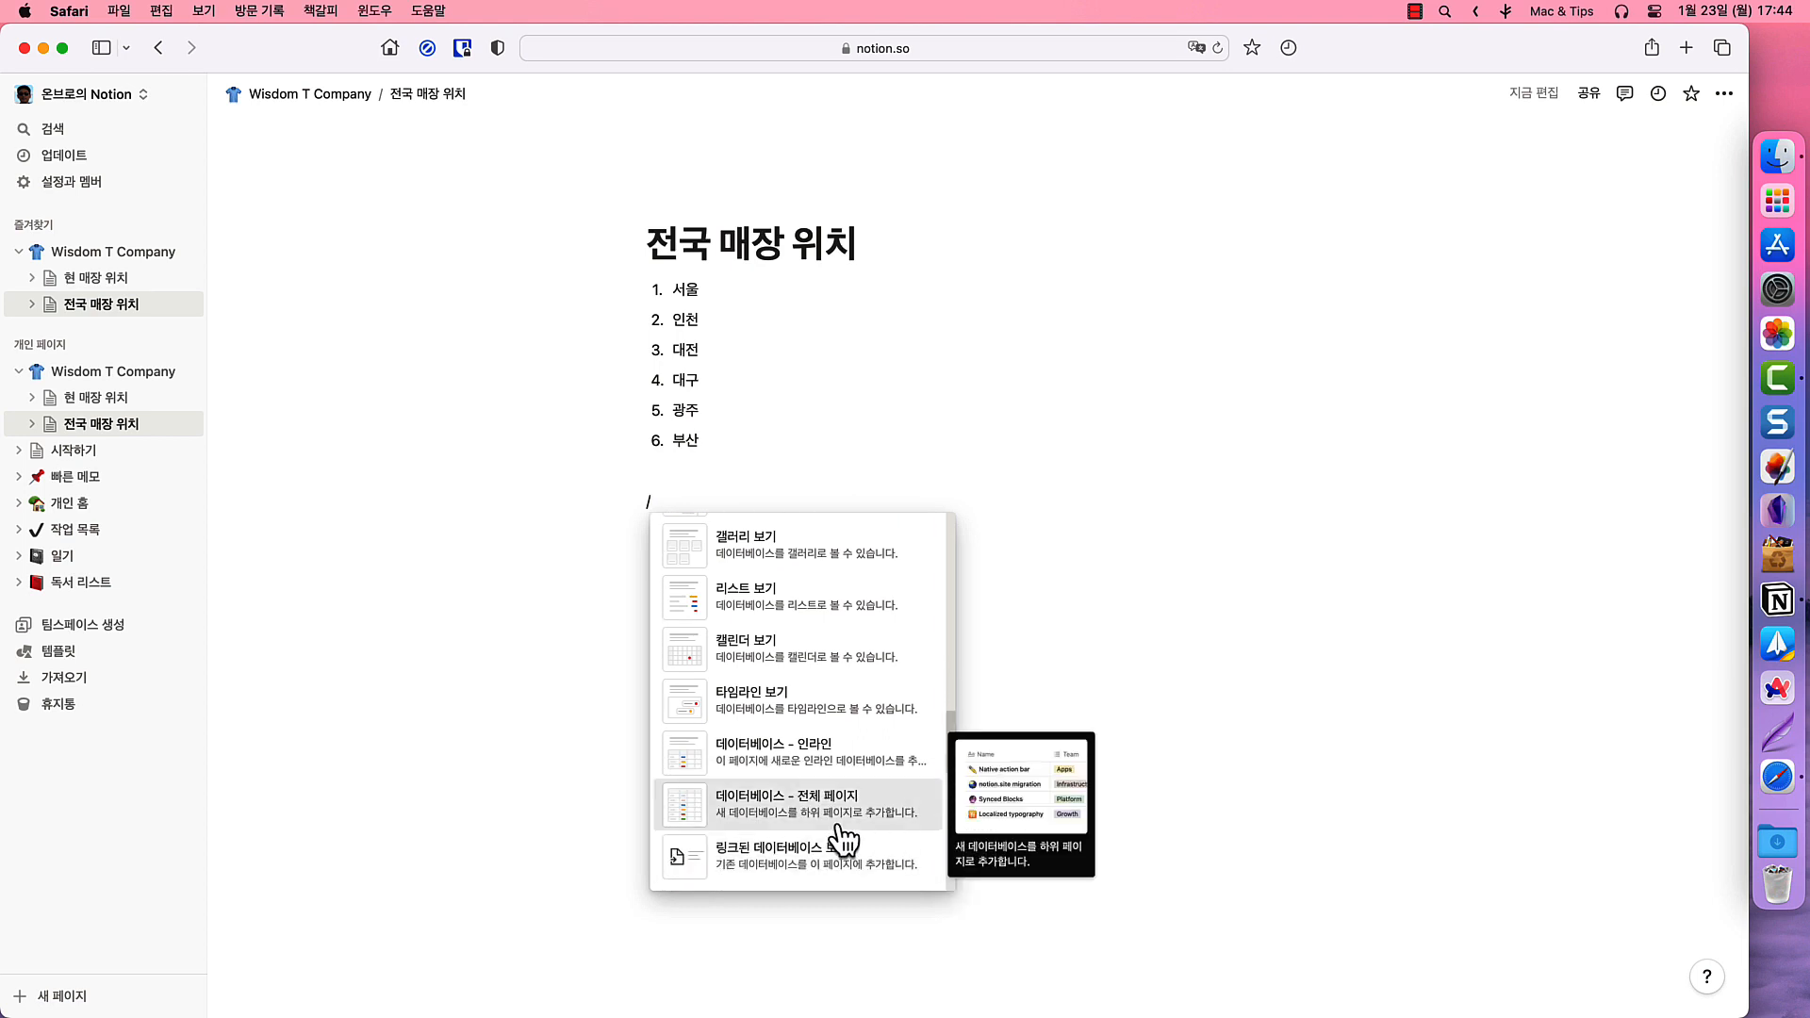
pyautogui.click(772, 811)
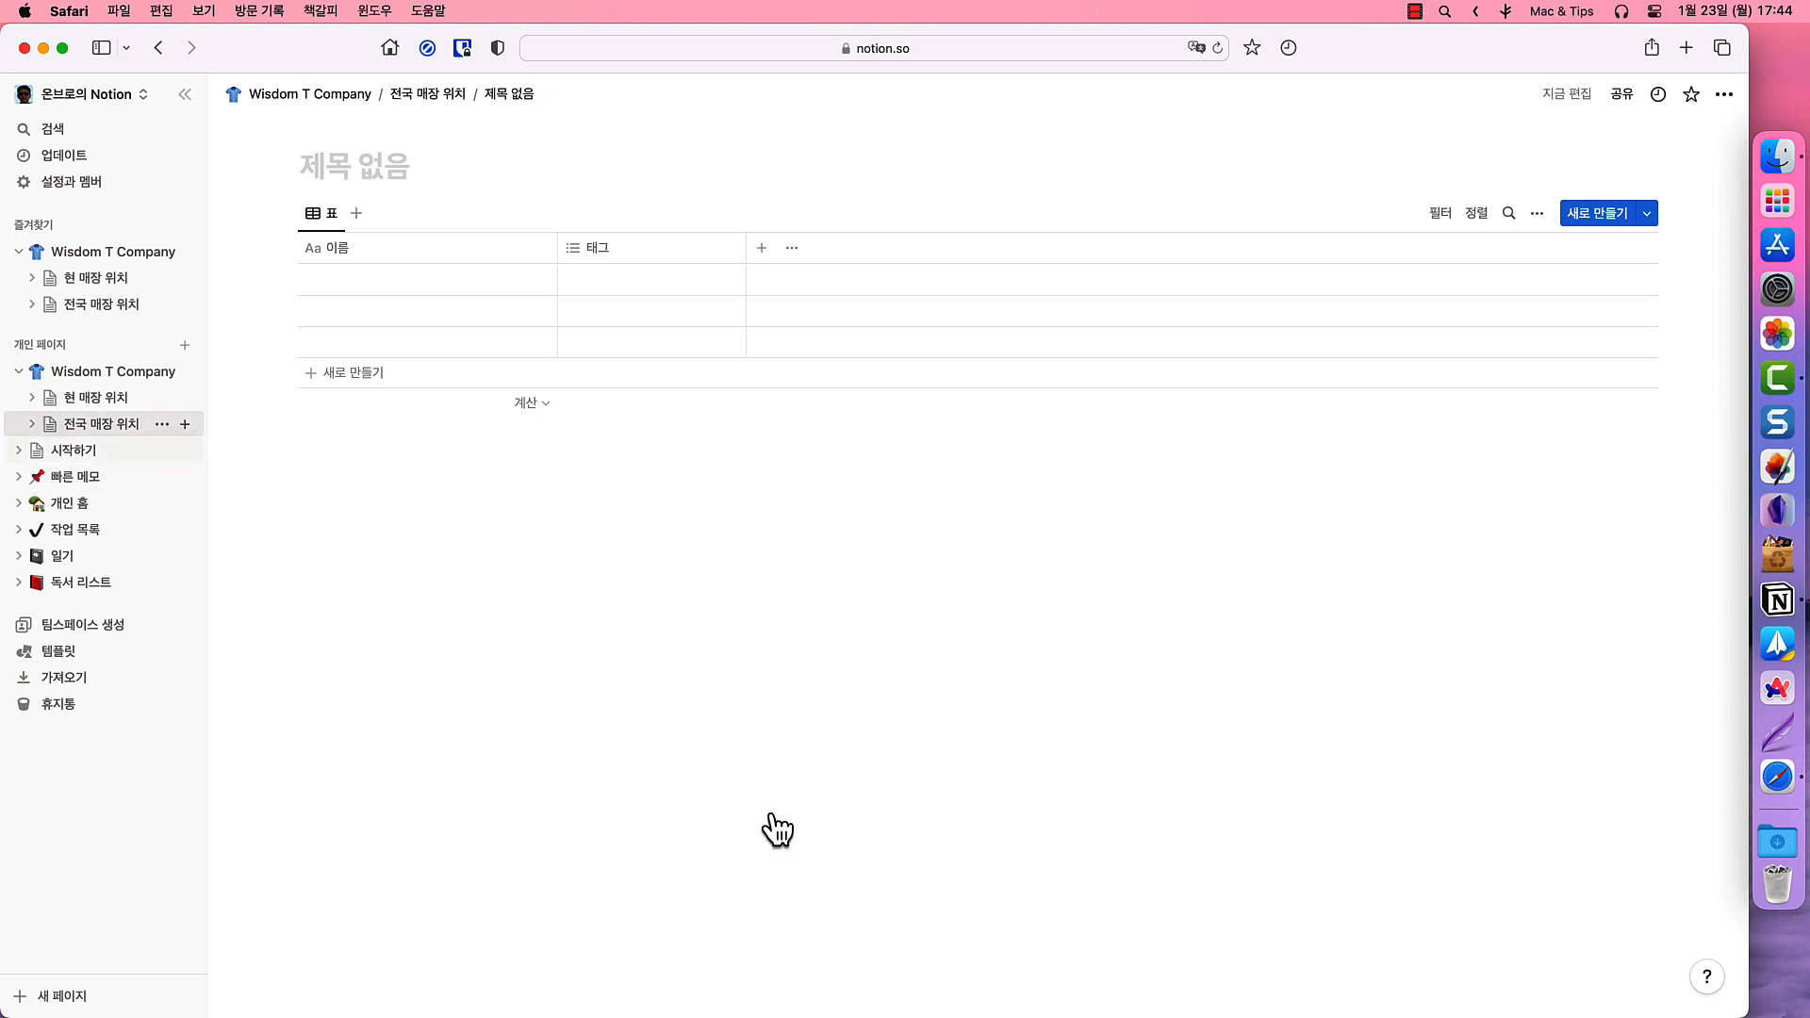
# - Title the new database 전국 매장 정보, shown under 전국 매장 위치 in the sidebar
pyautogui.click(34, 424)
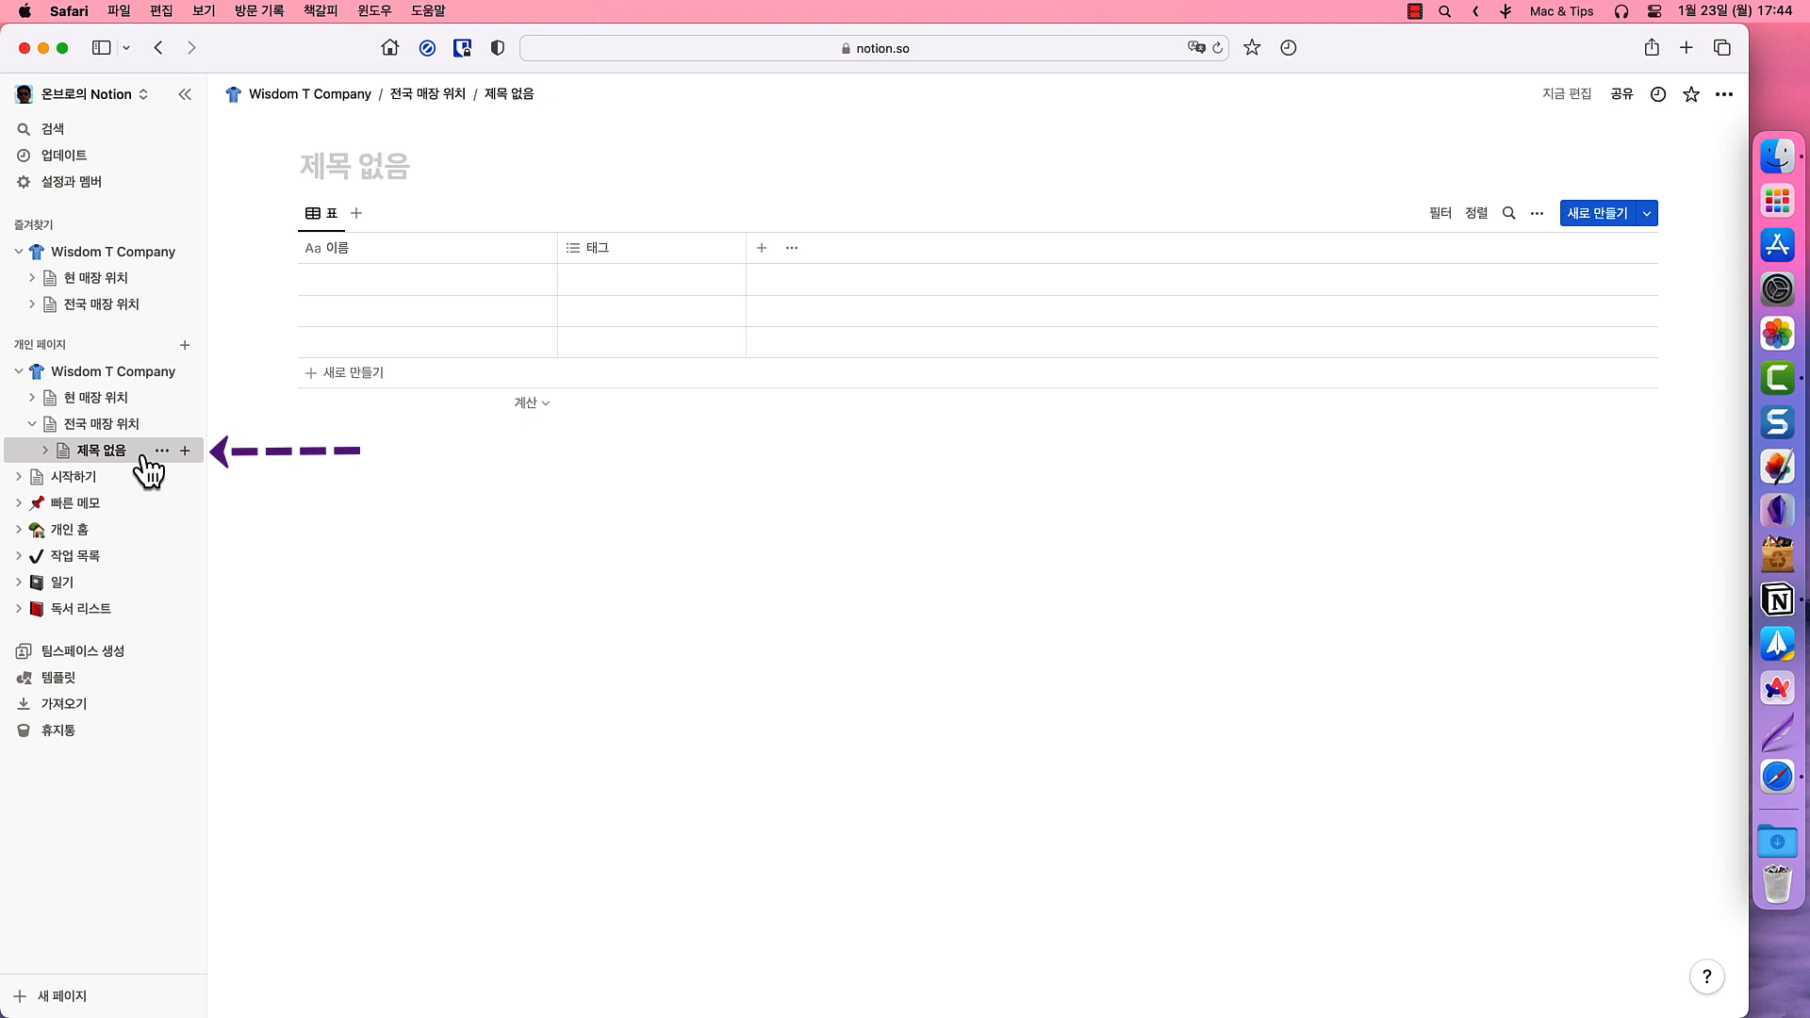
pyautogui.click(399, 171)
pyautogui.write('저')
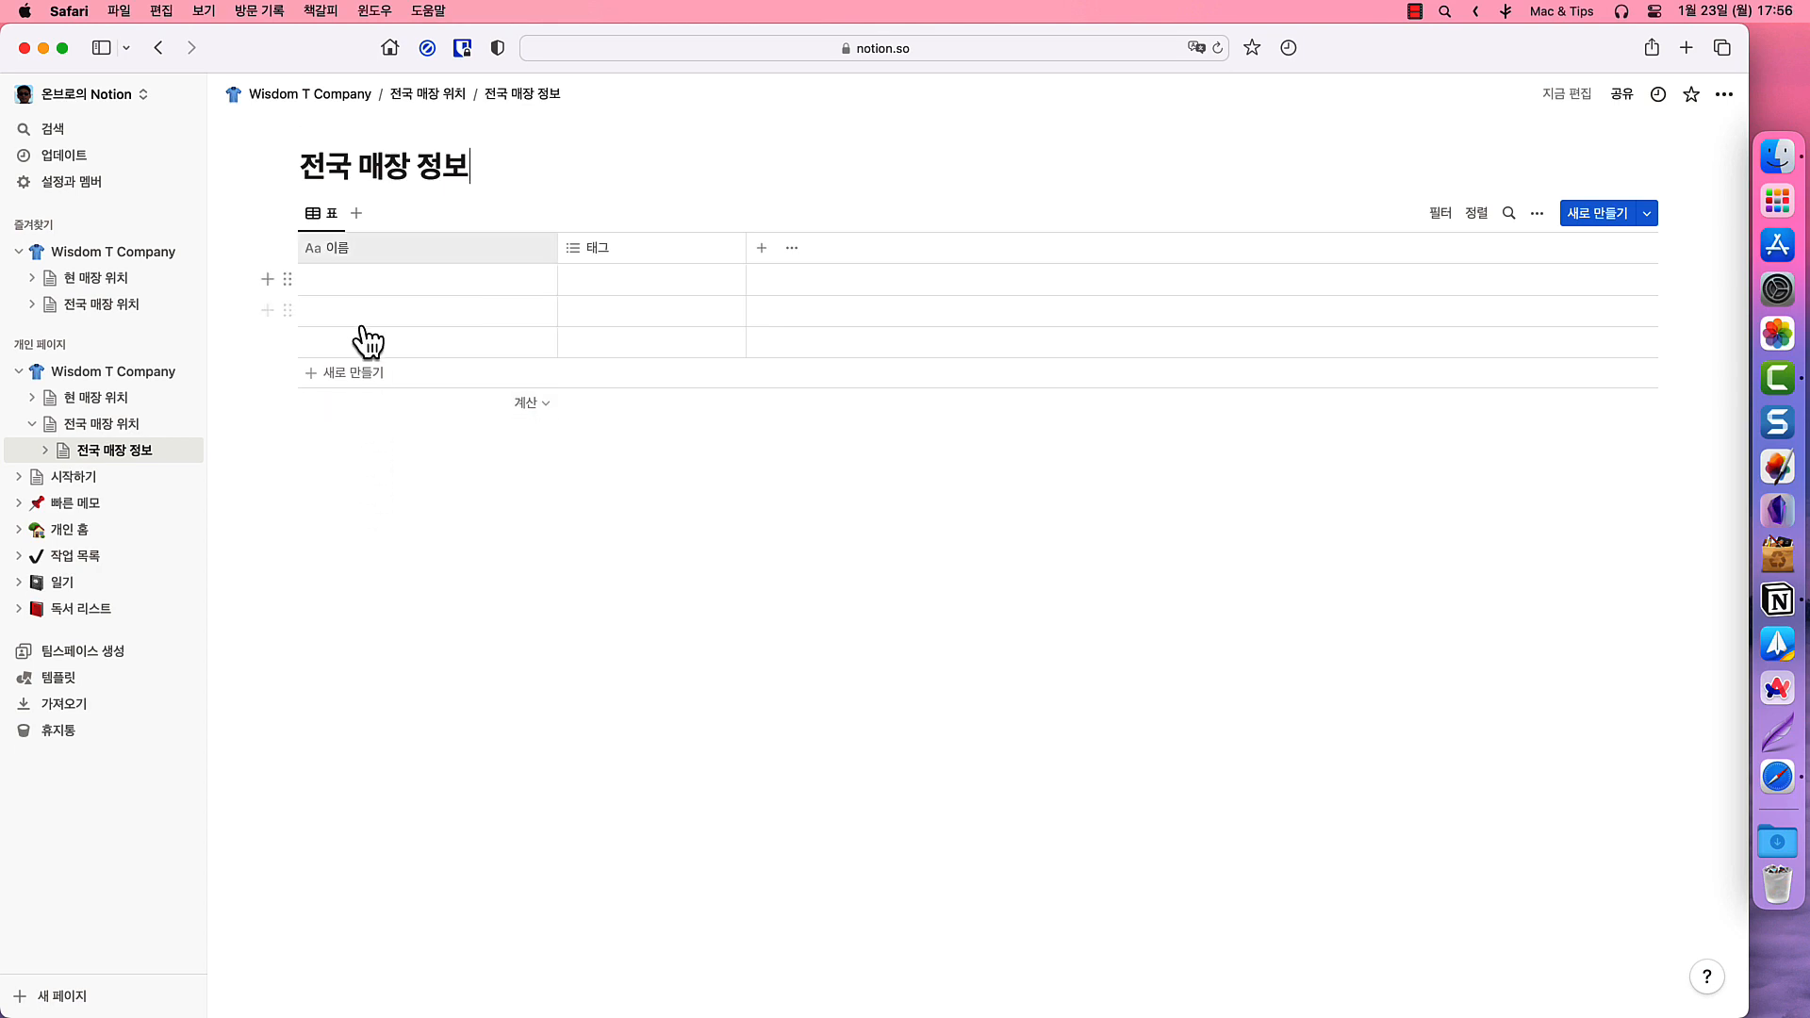
# - Rename 이름 to 도시 and turn 태그 into a date column named 개장일
pyautogui.click(360, 248)
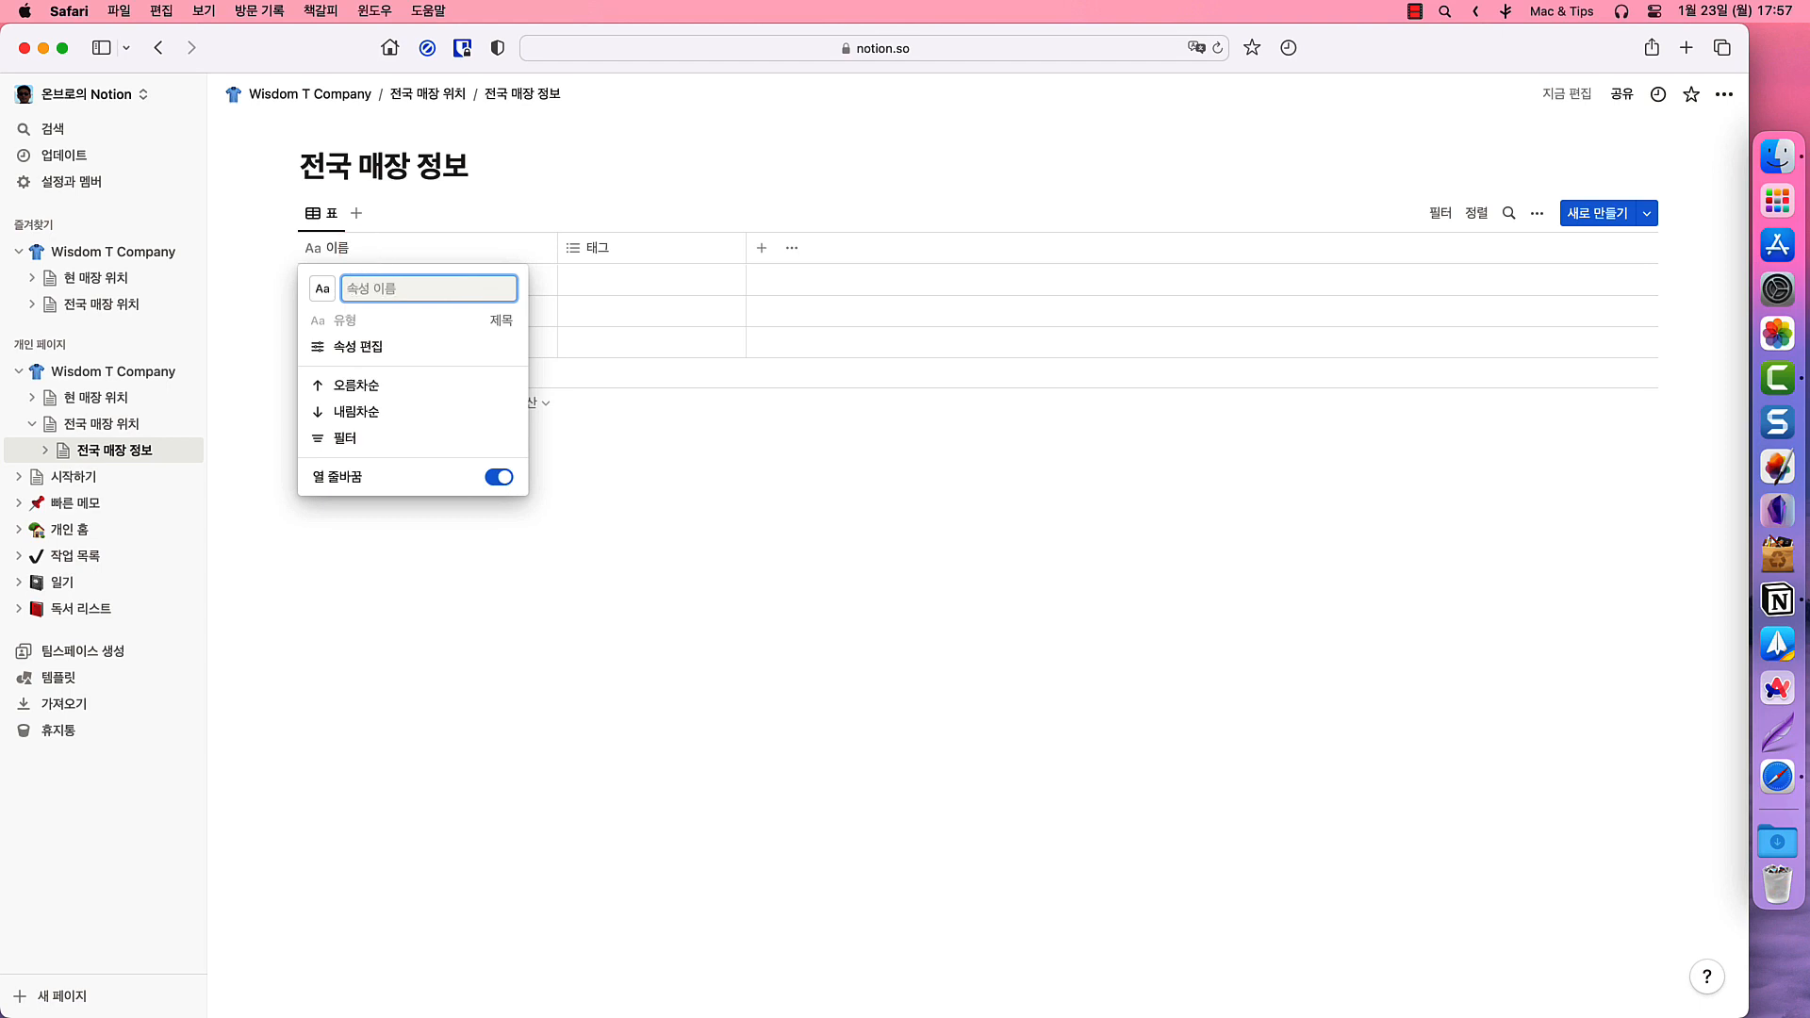
pyautogui.write('도시')
pyautogui.click(664, 245)
pyautogui.click(637, 248)
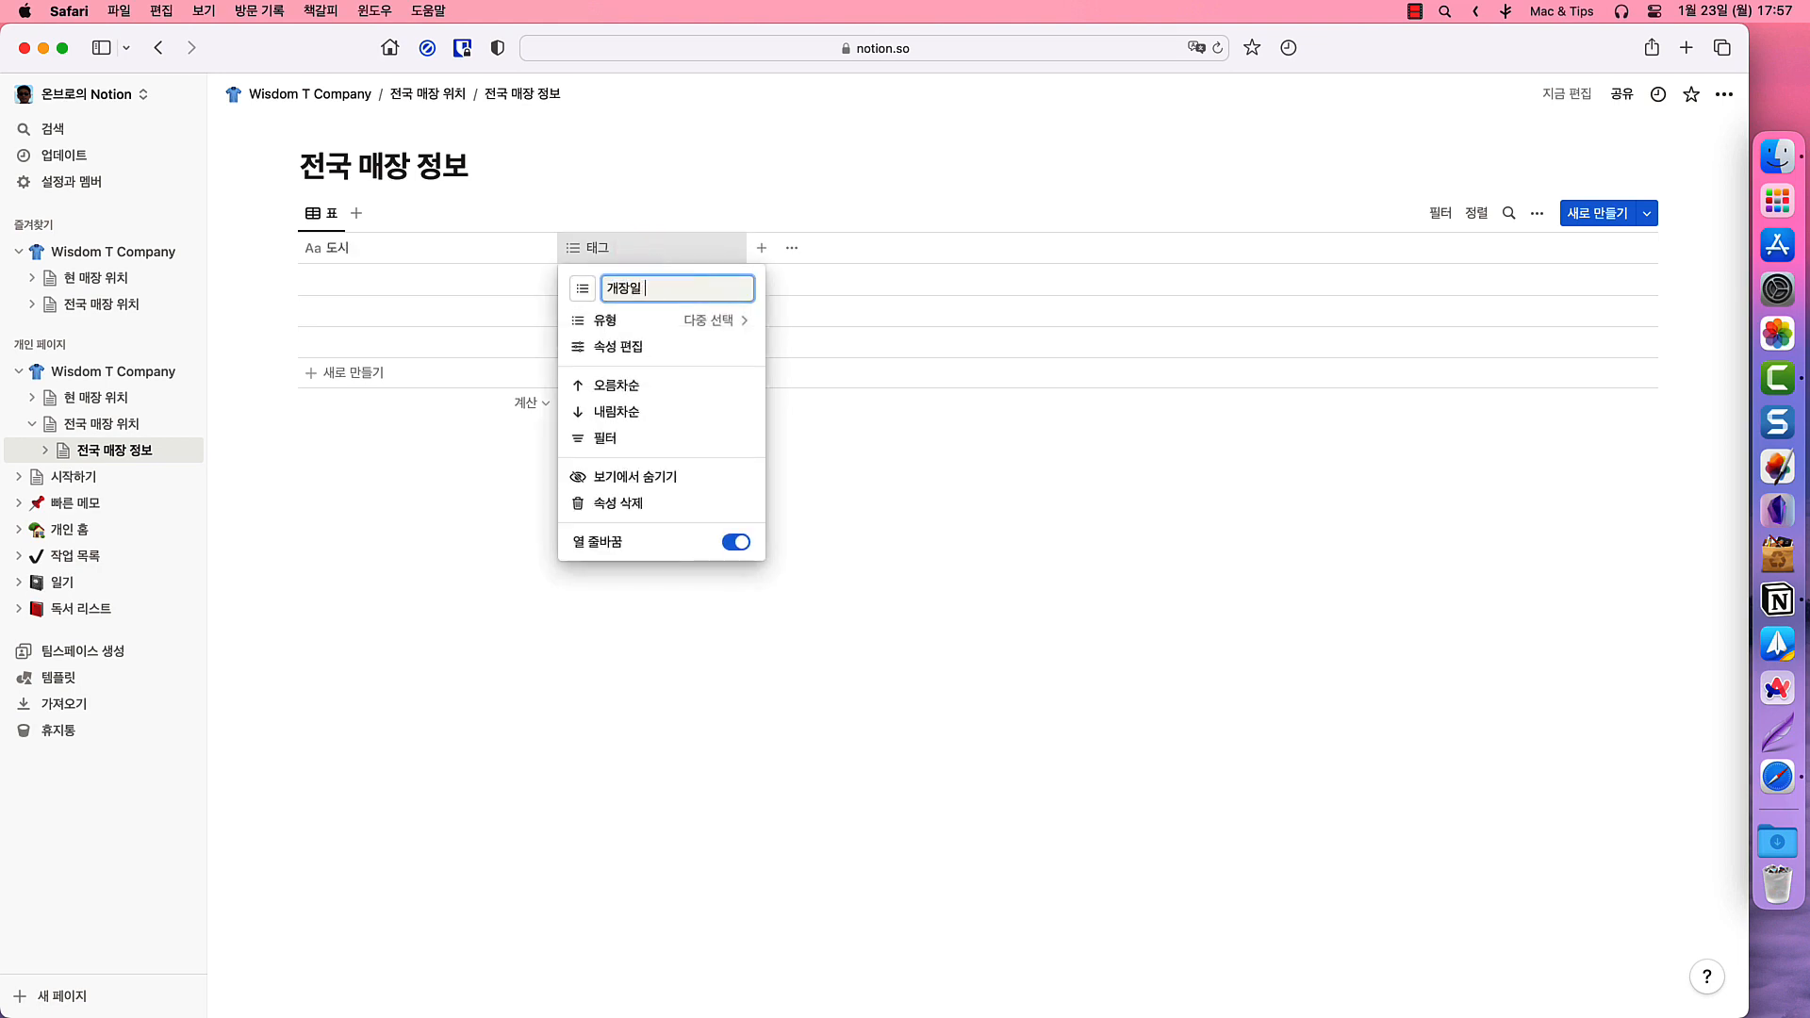
pyautogui.click(720, 320)
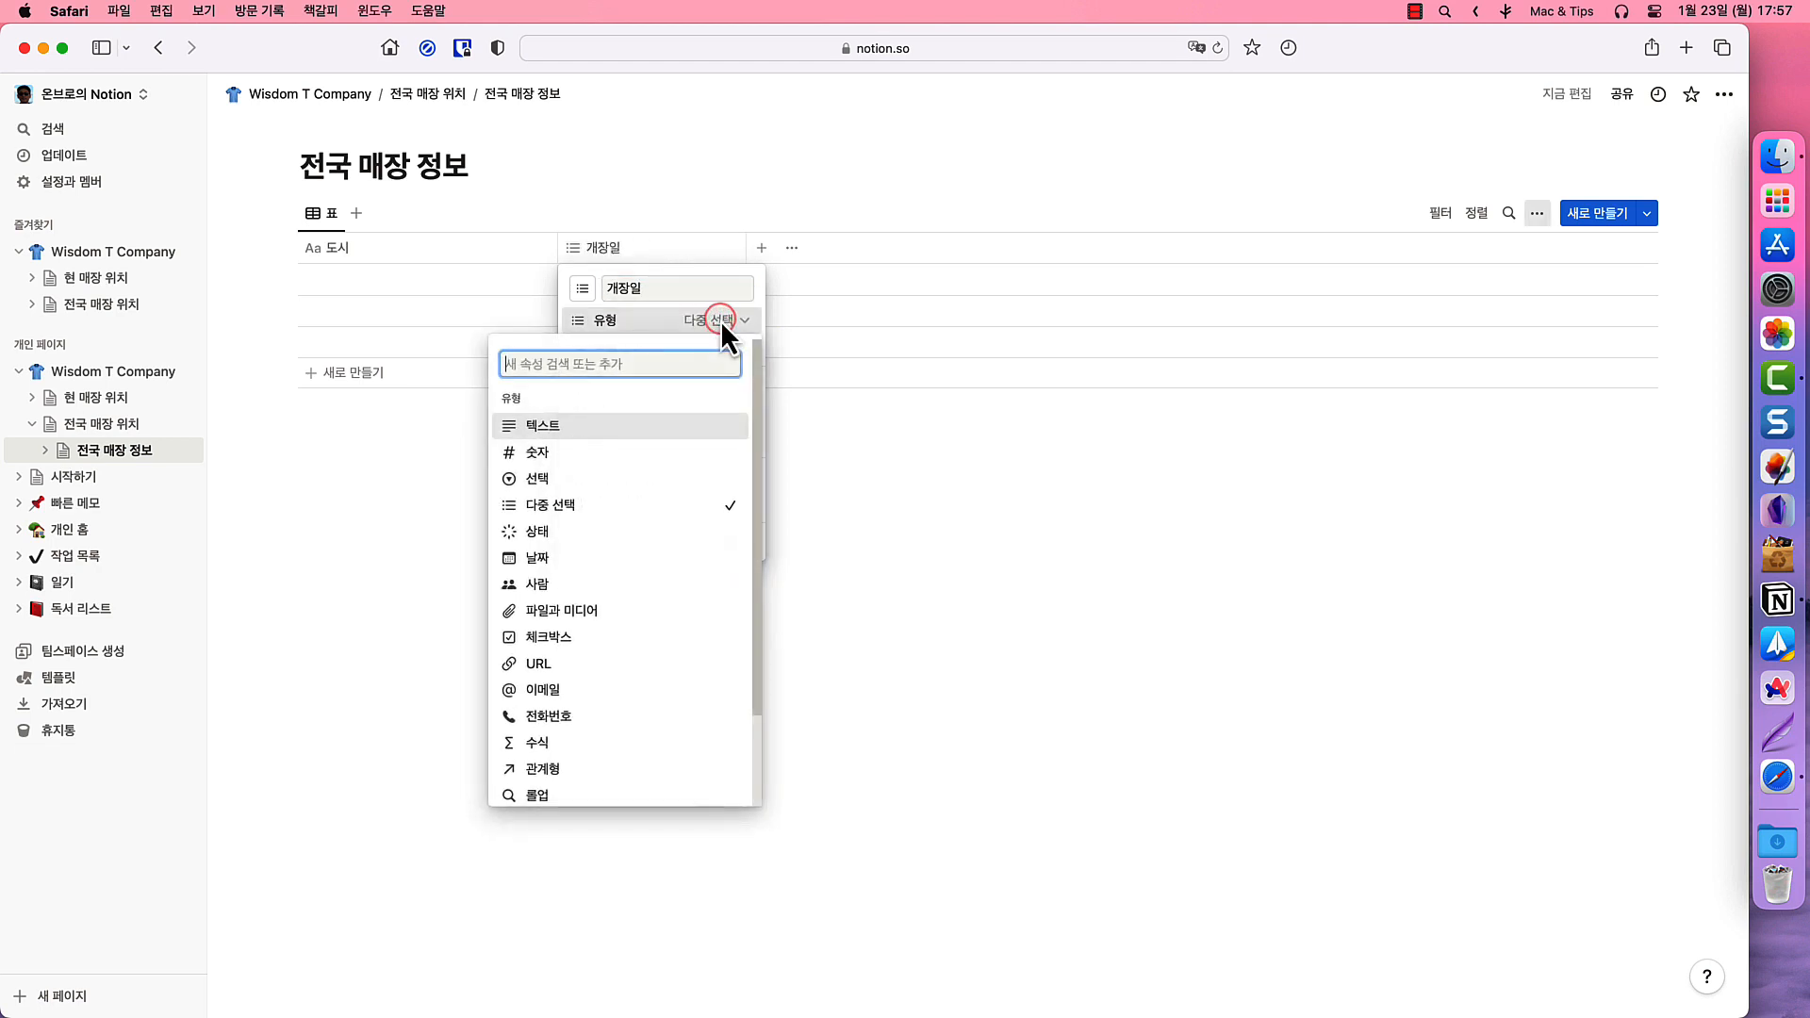
pyautogui.click(750, 391)
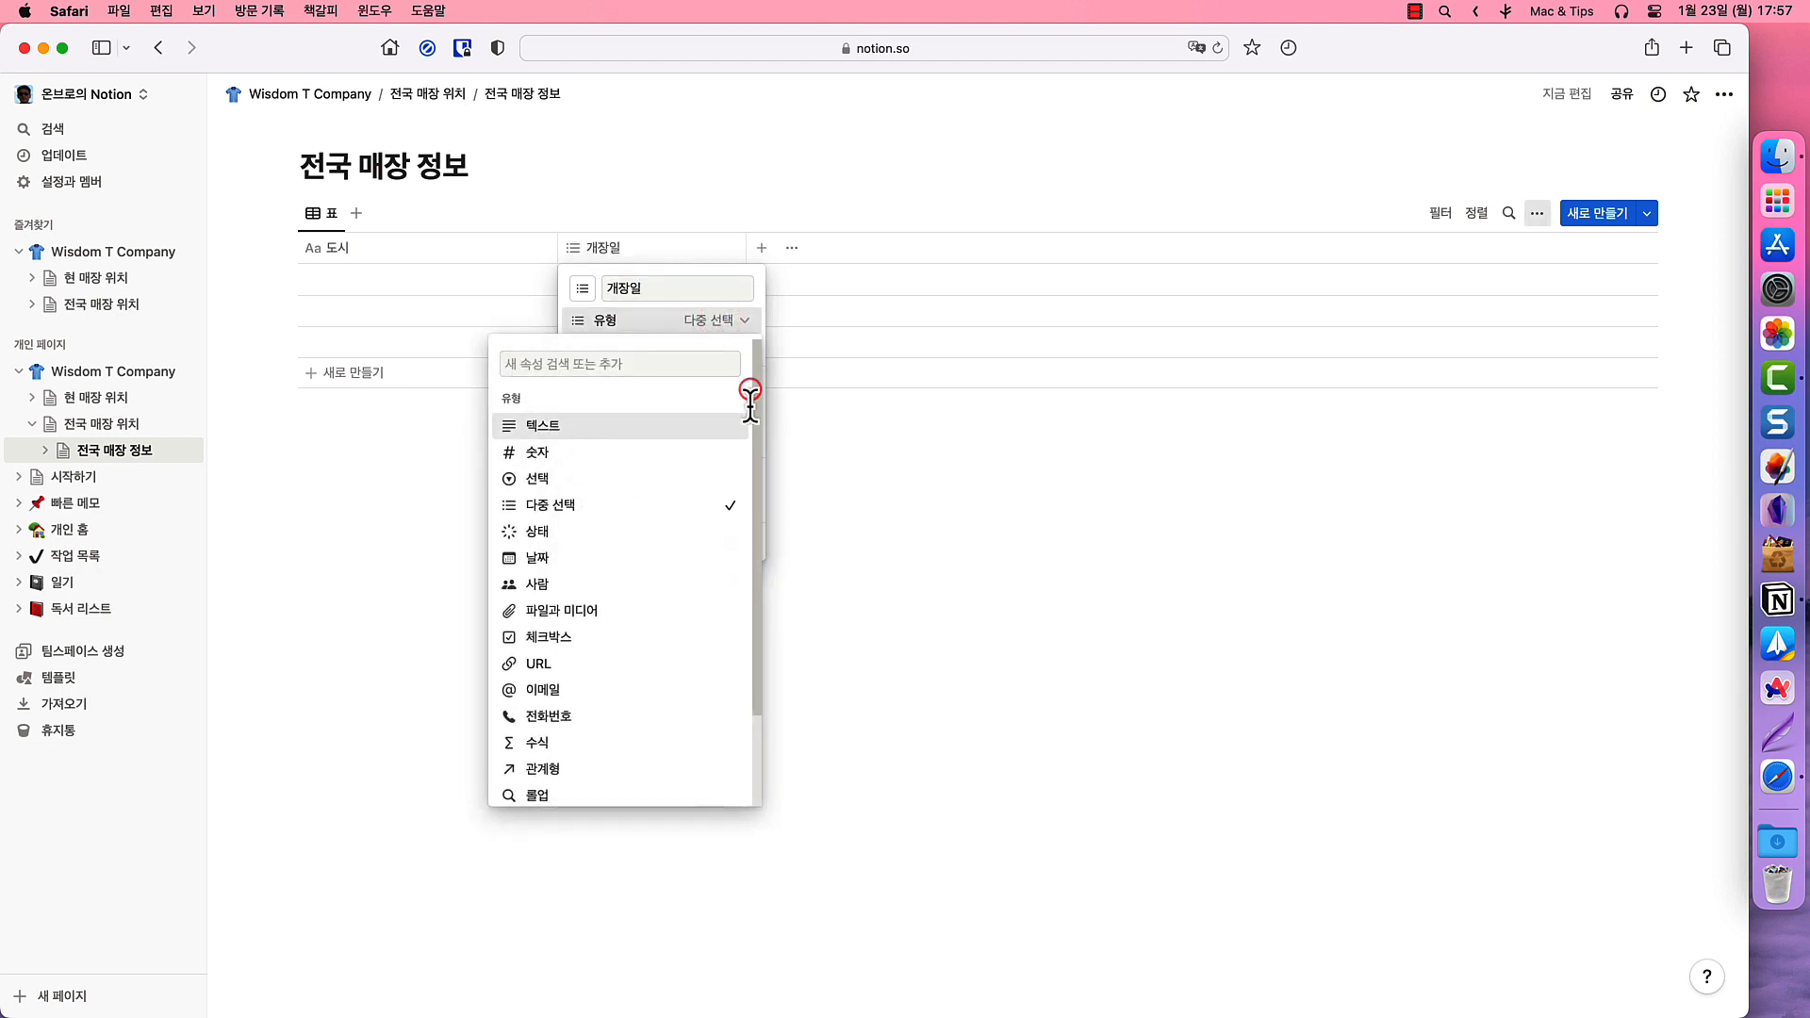
pyautogui.click(539, 556)
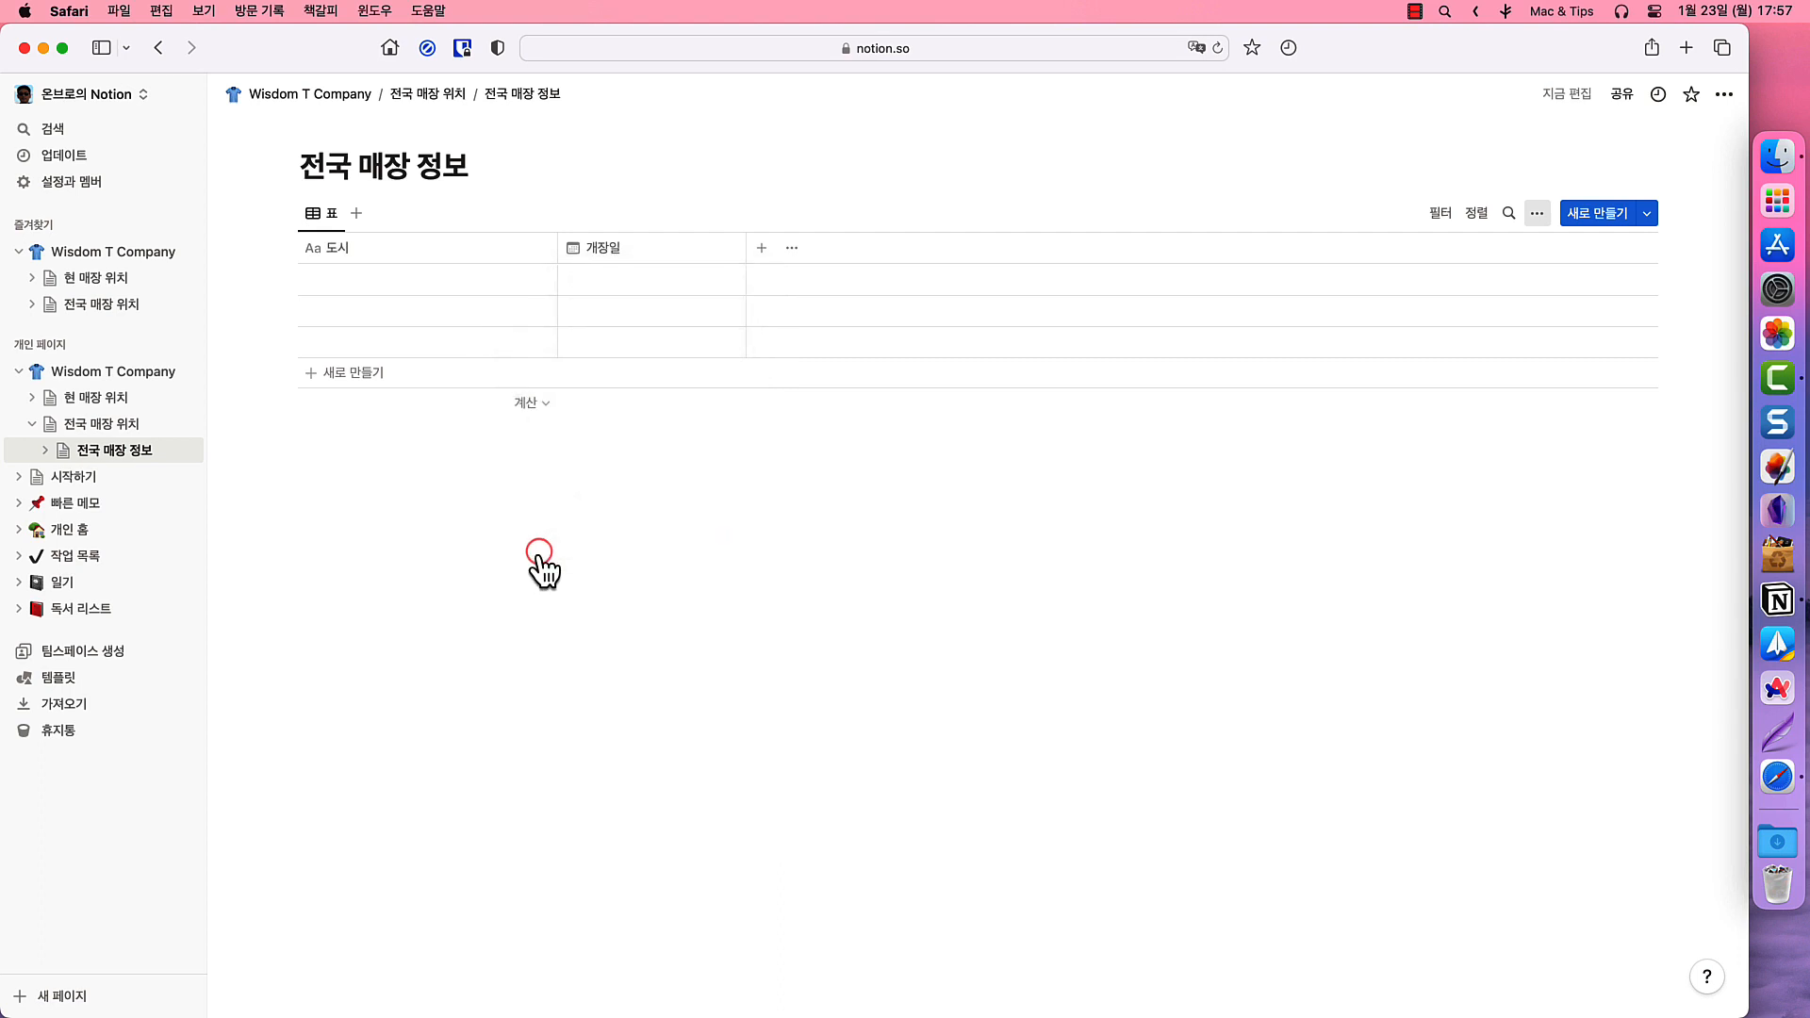
# - Add a 상태 status column and a 파일과 미디어 column to the table
pyautogui.click(752, 256)
pyautogui.click(1437, 466)
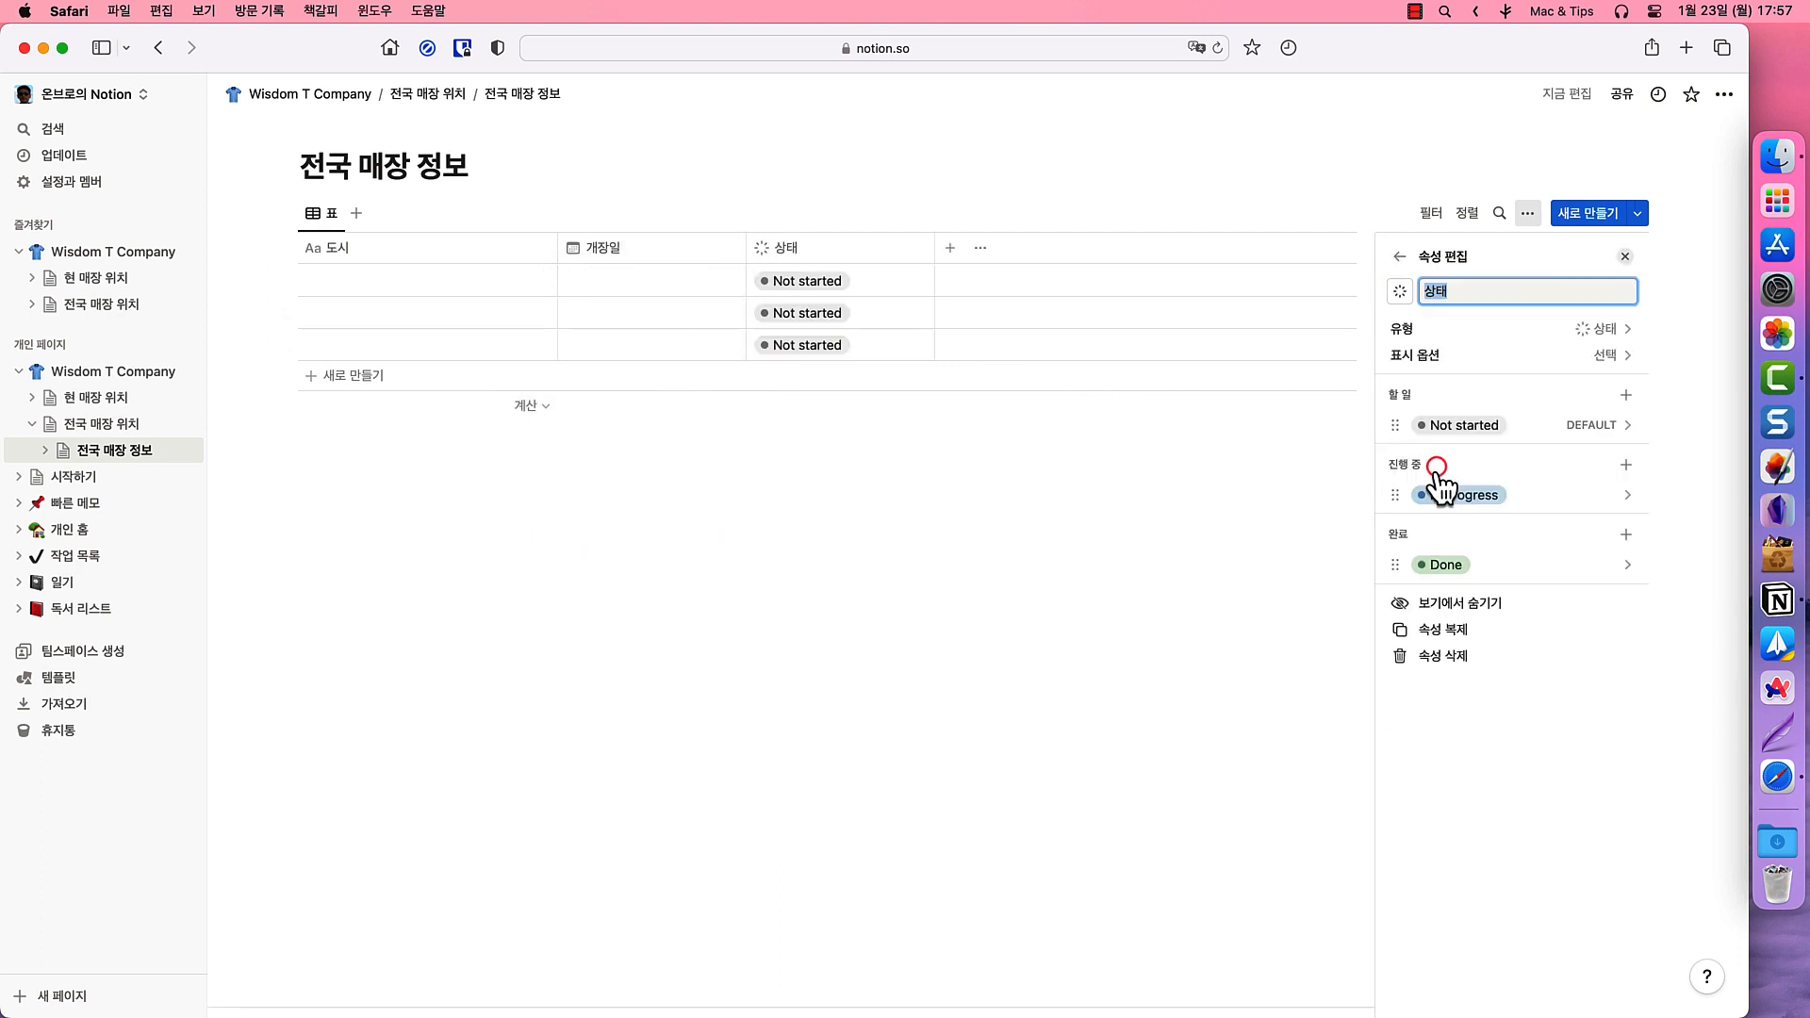
pyautogui.click(950, 248)
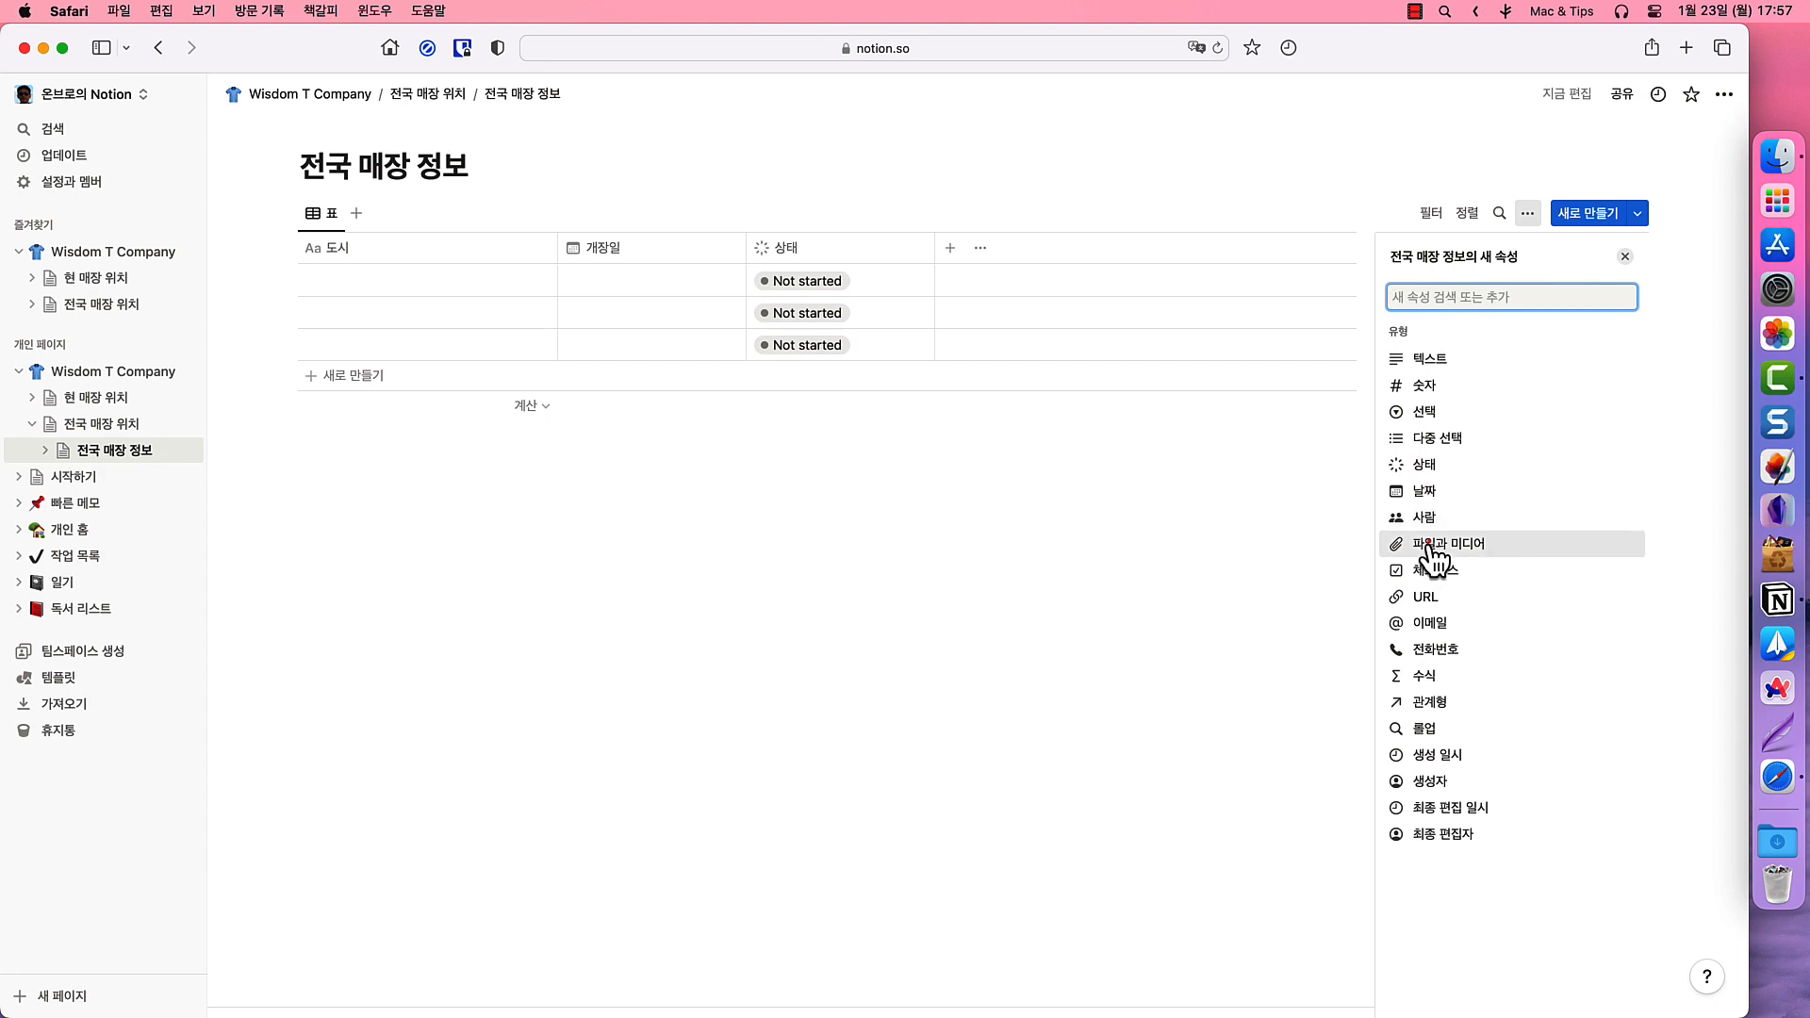
pyautogui.click(1430, 544)
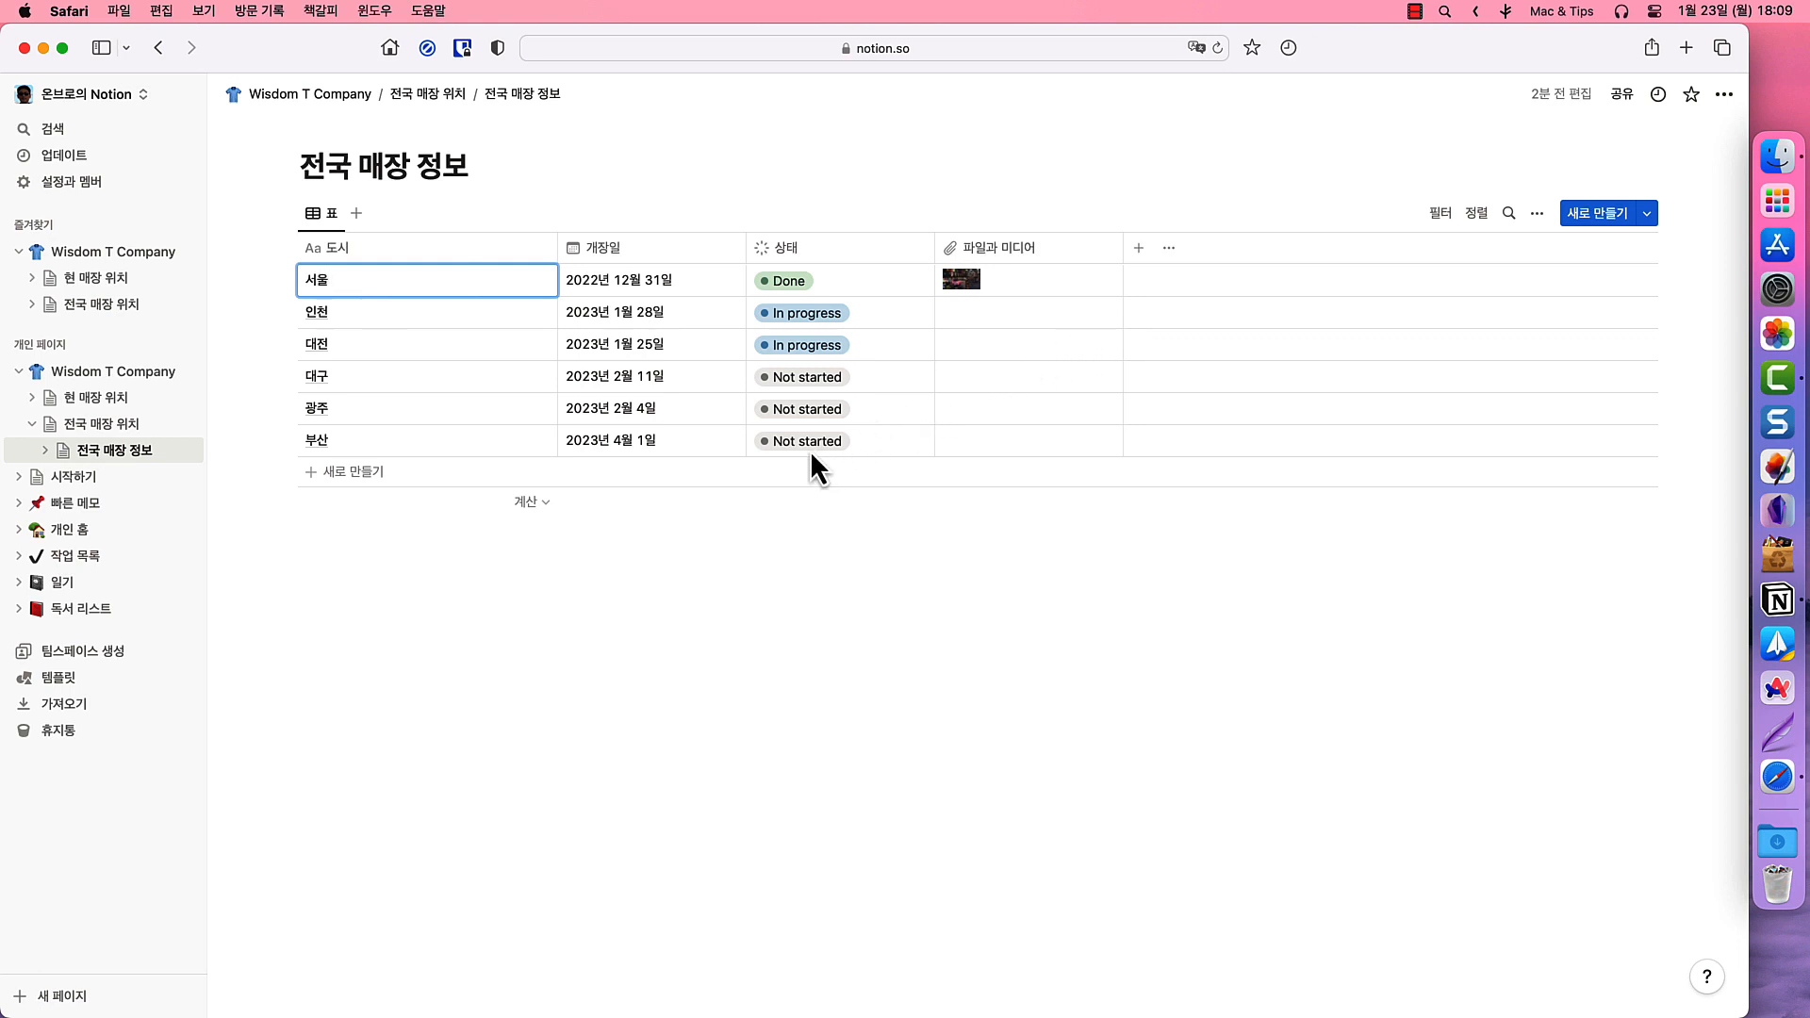
# - Preview the 서울 row as a side page, then bring up the 도시 column's footer calculations
pyautogui.click(491, 315)
pyautogui.click(514, 290)
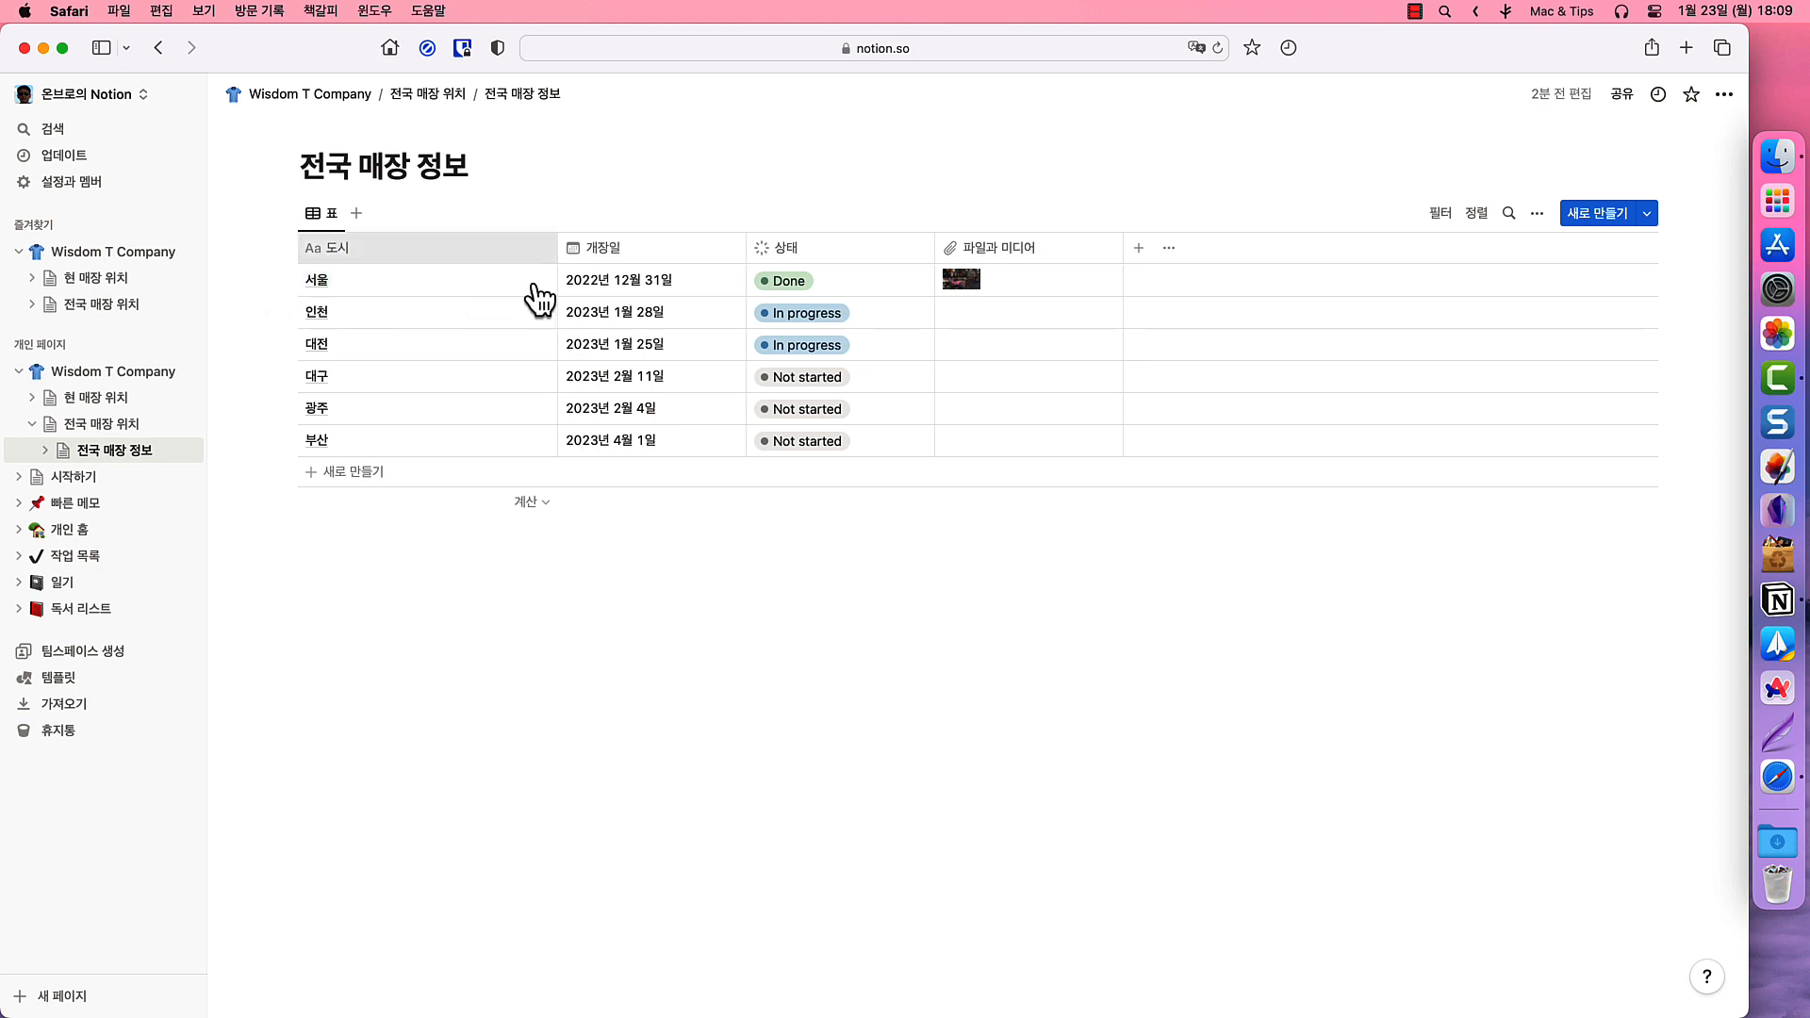
pyautogui.click(528, 281)
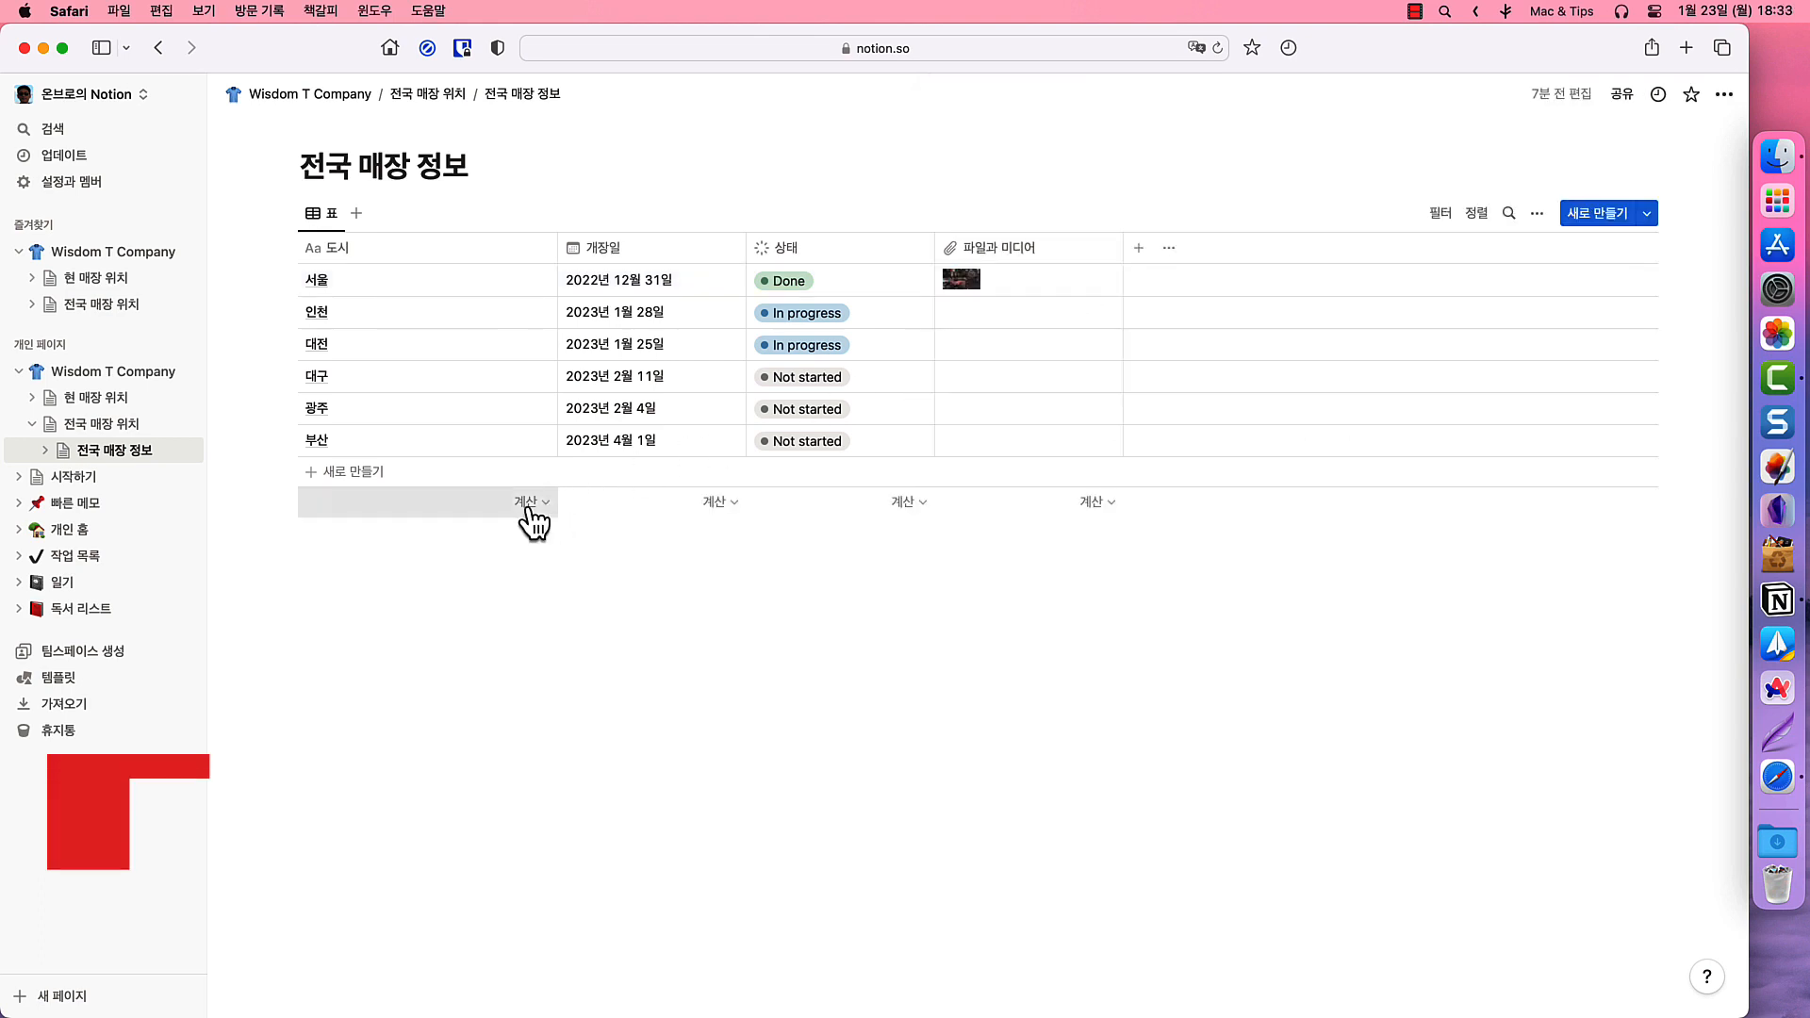
pyautogui.click(528, 504)
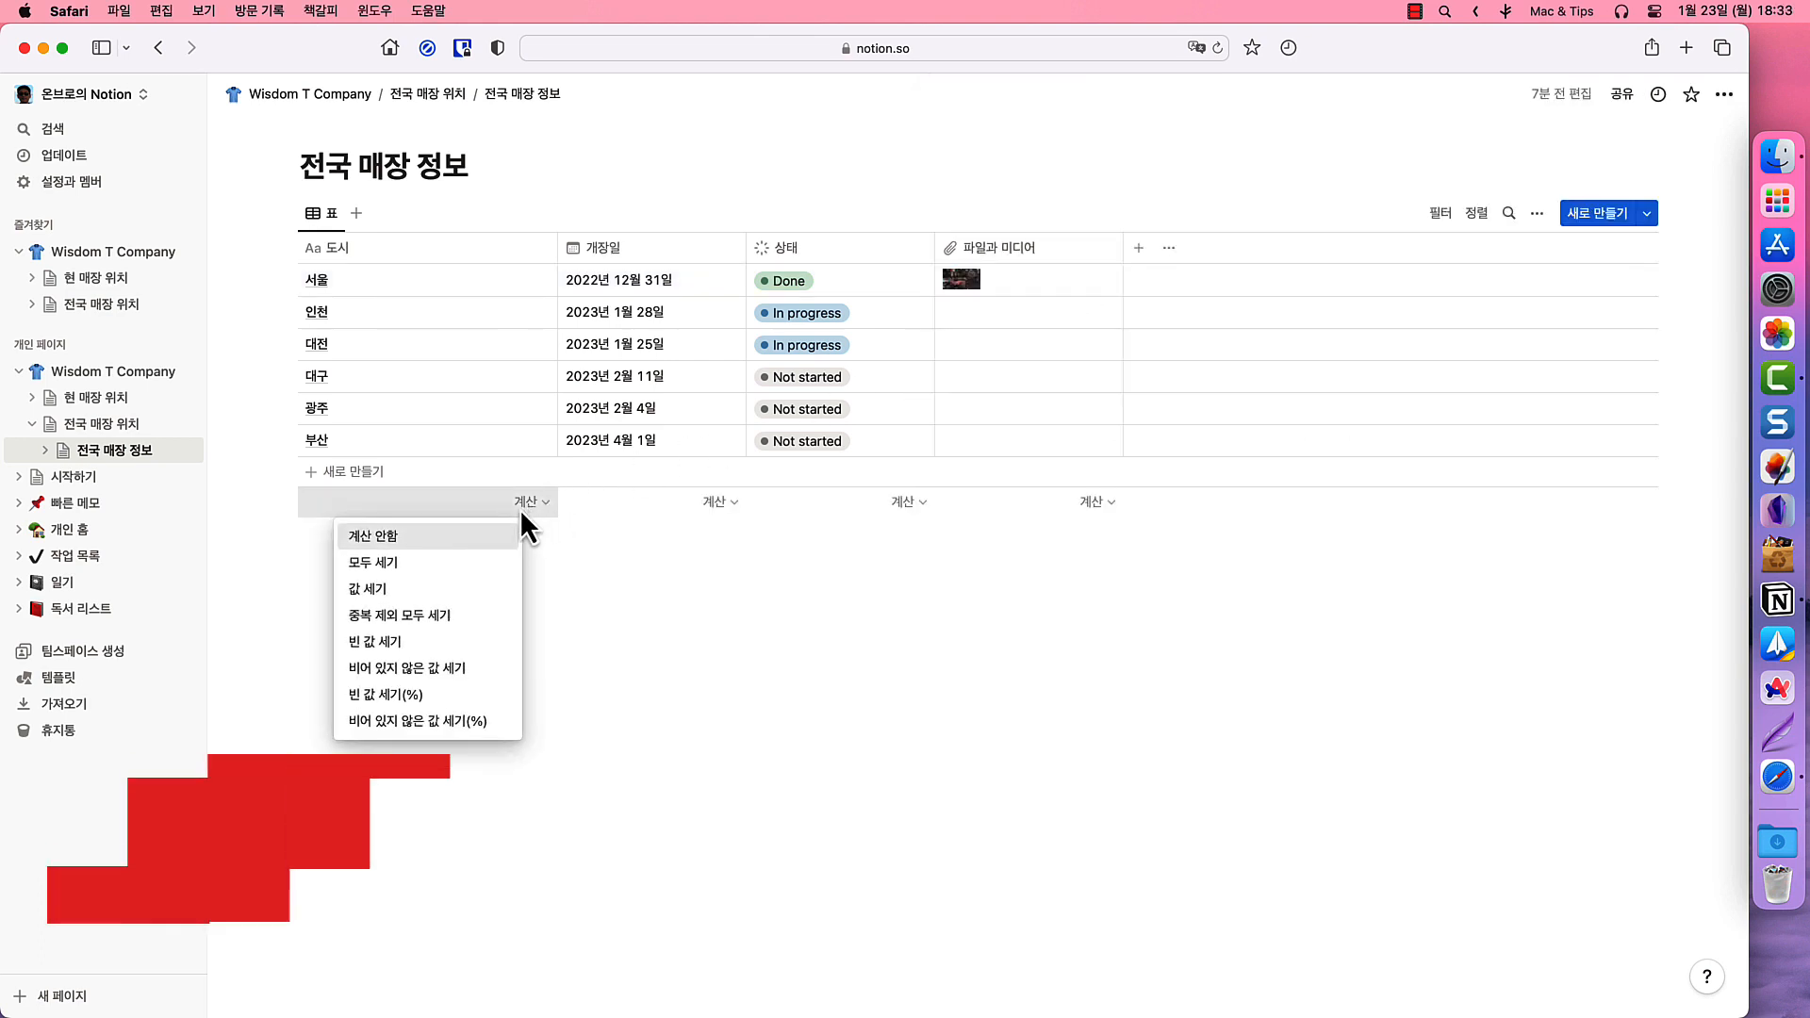
# - Set footer calculations: count for 도시, earliest date for 개장일, percent Complete for 상태
pyautogui.click(422, 561)
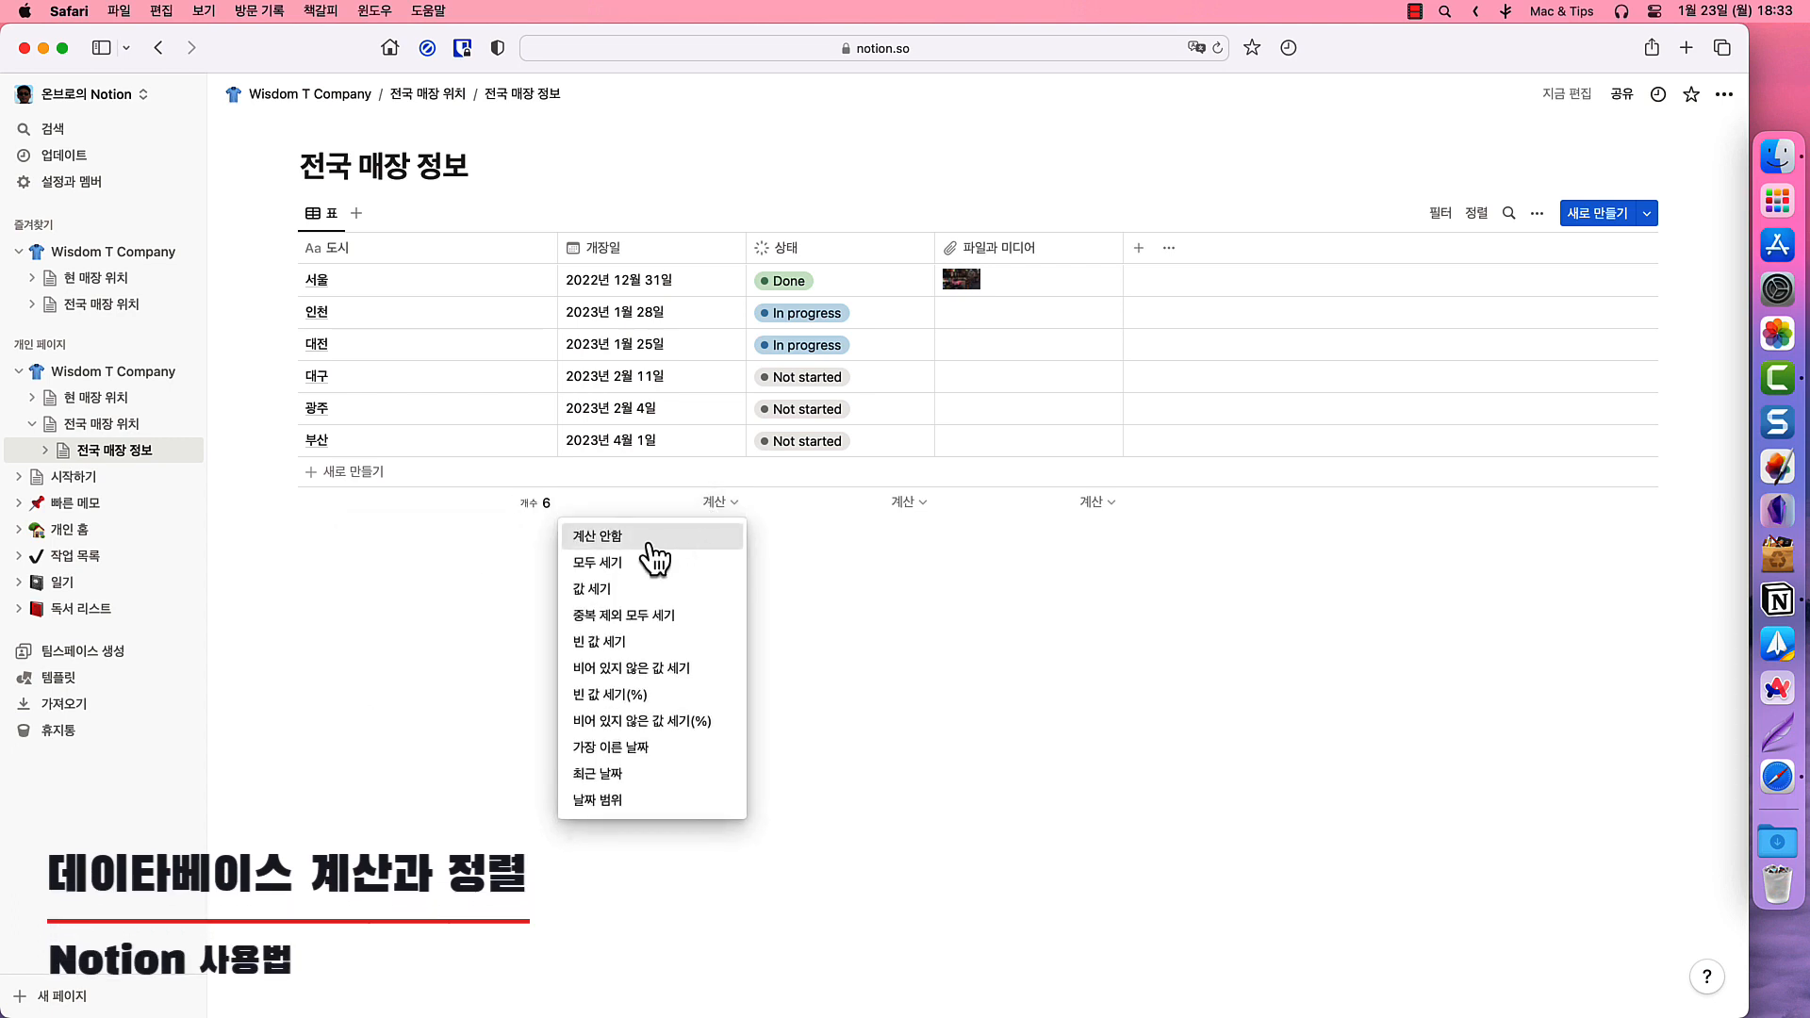
pyautogui.press('Down')
pyautogui.press('Down')
pyautogui.press('Down')
pyautogui.press('Down')
pyautogui.press('Down')
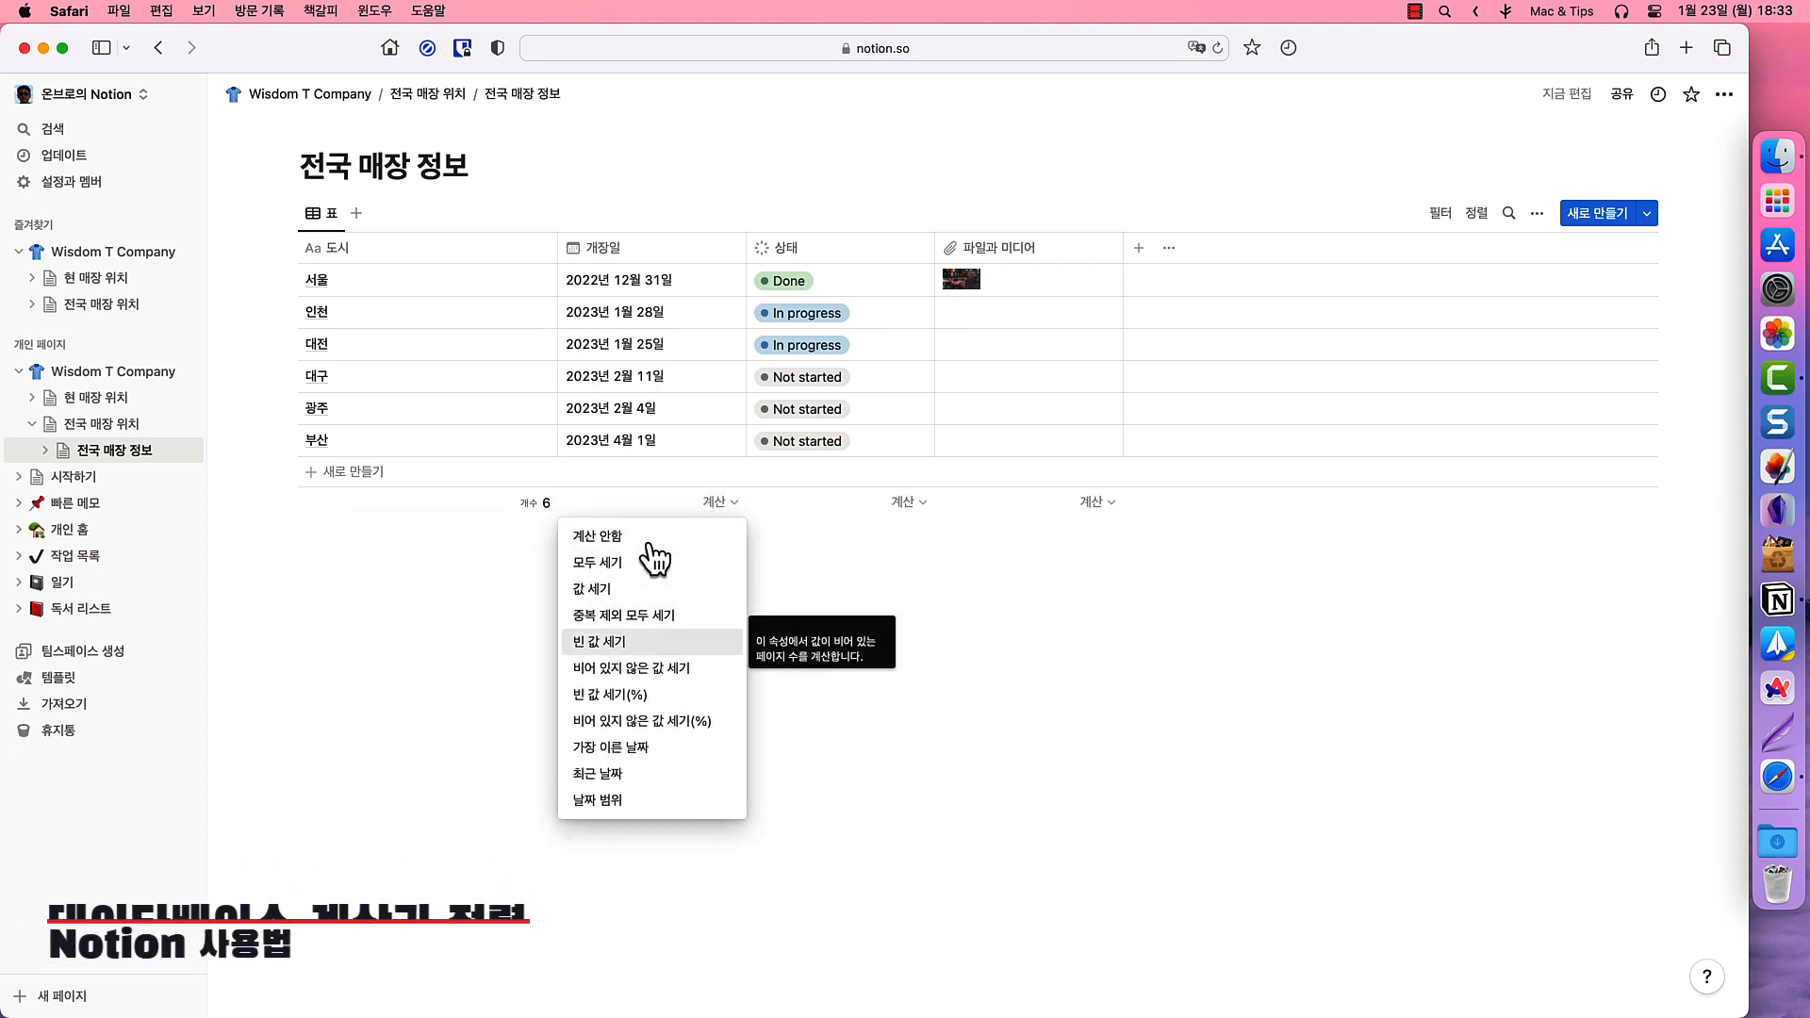
pyautogui.click(639, 758)
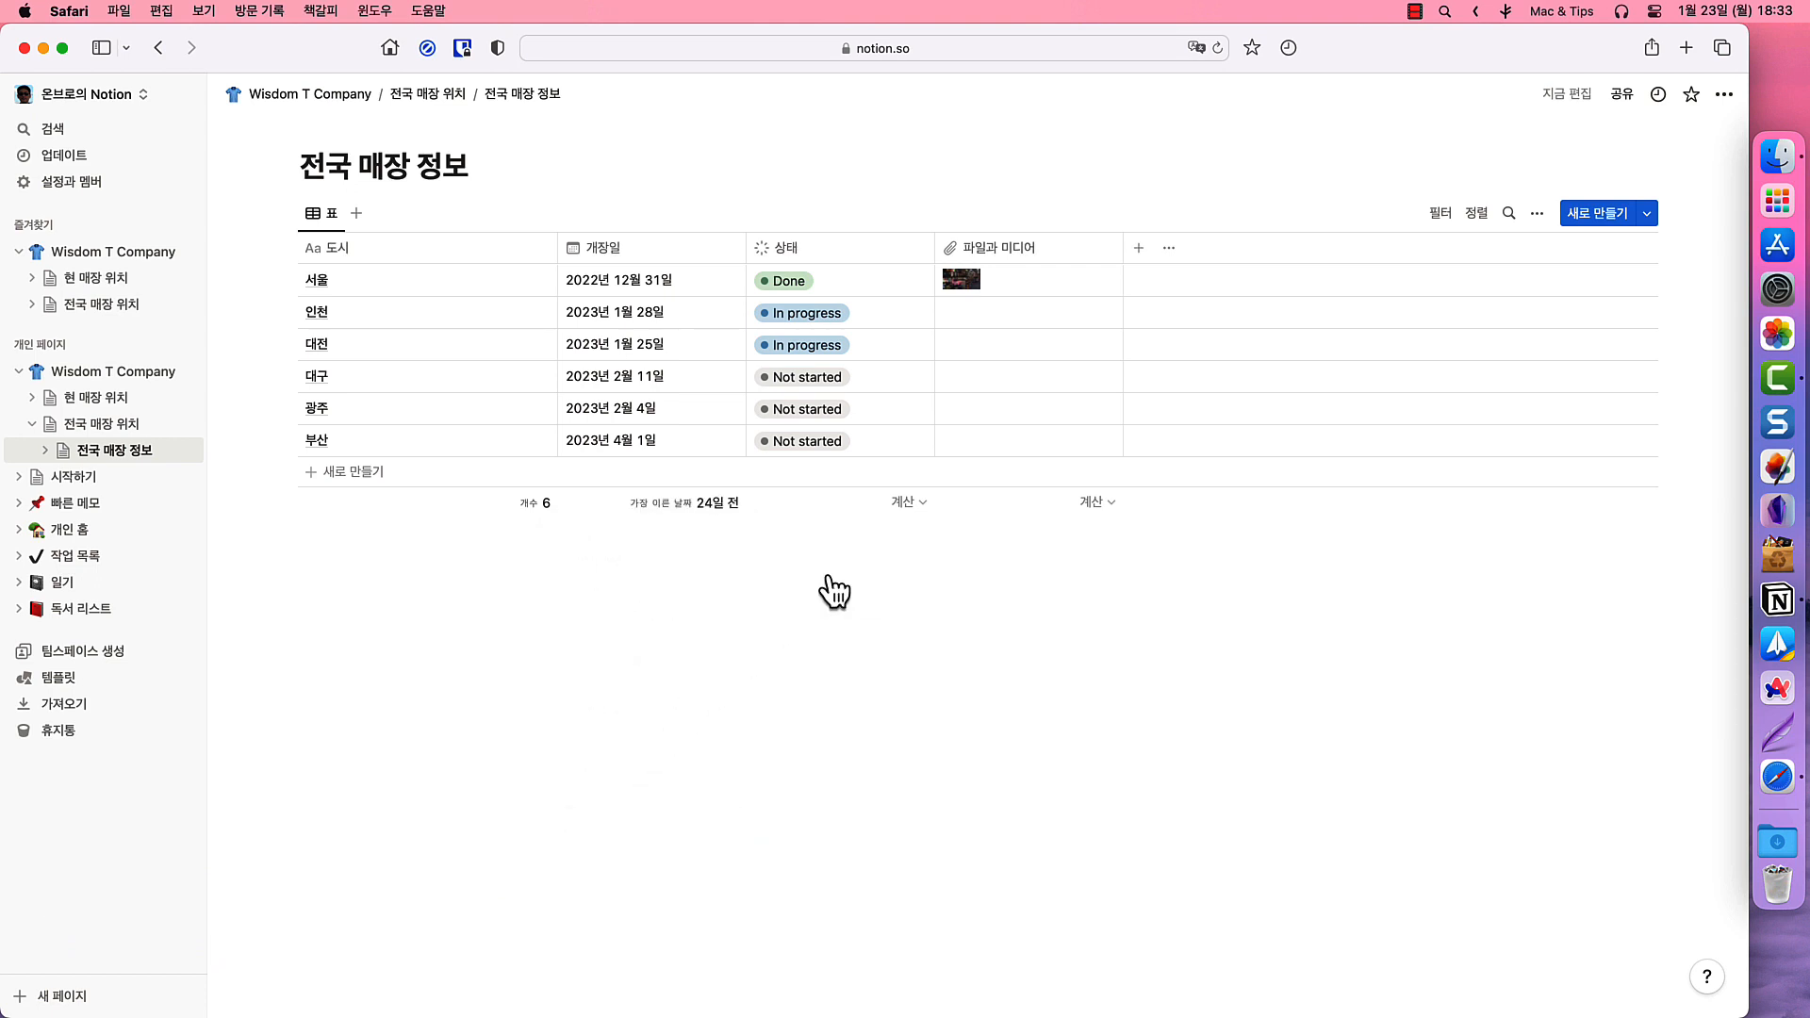
pyautogui.click(894, 507)
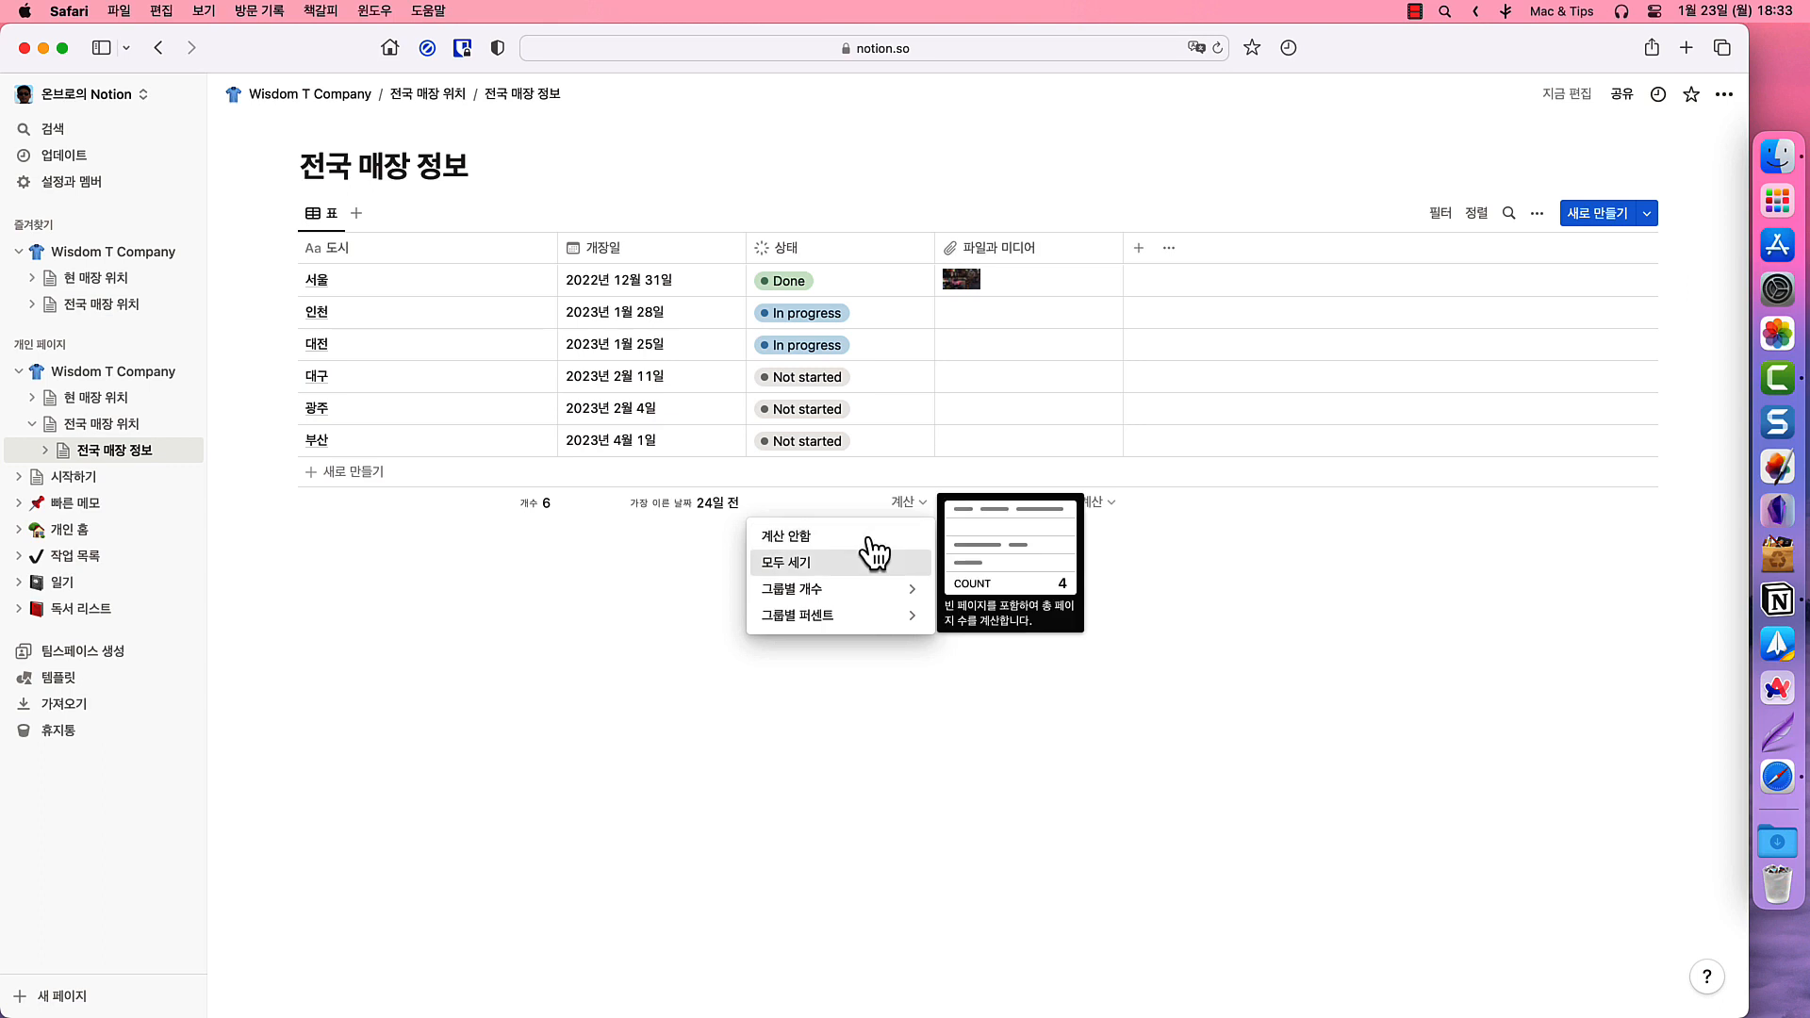
pyautogui.moveTo(911, 627)
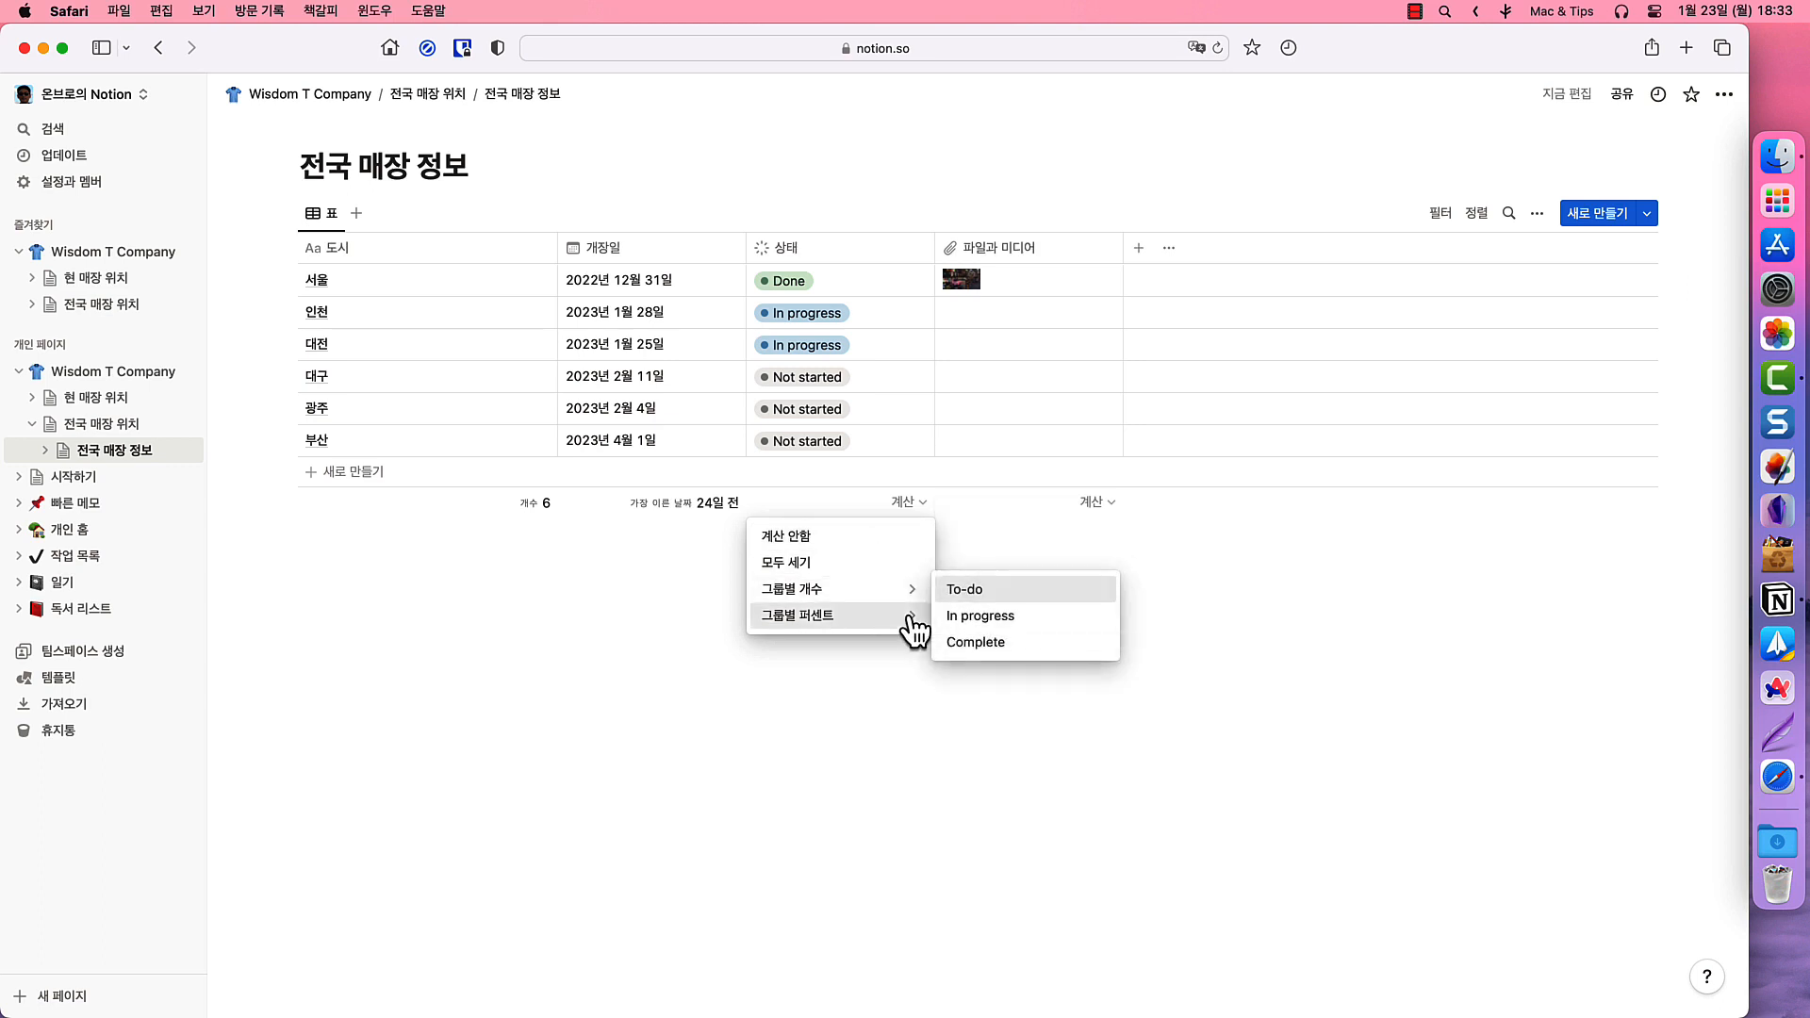
pyautogui.click(978, 647)
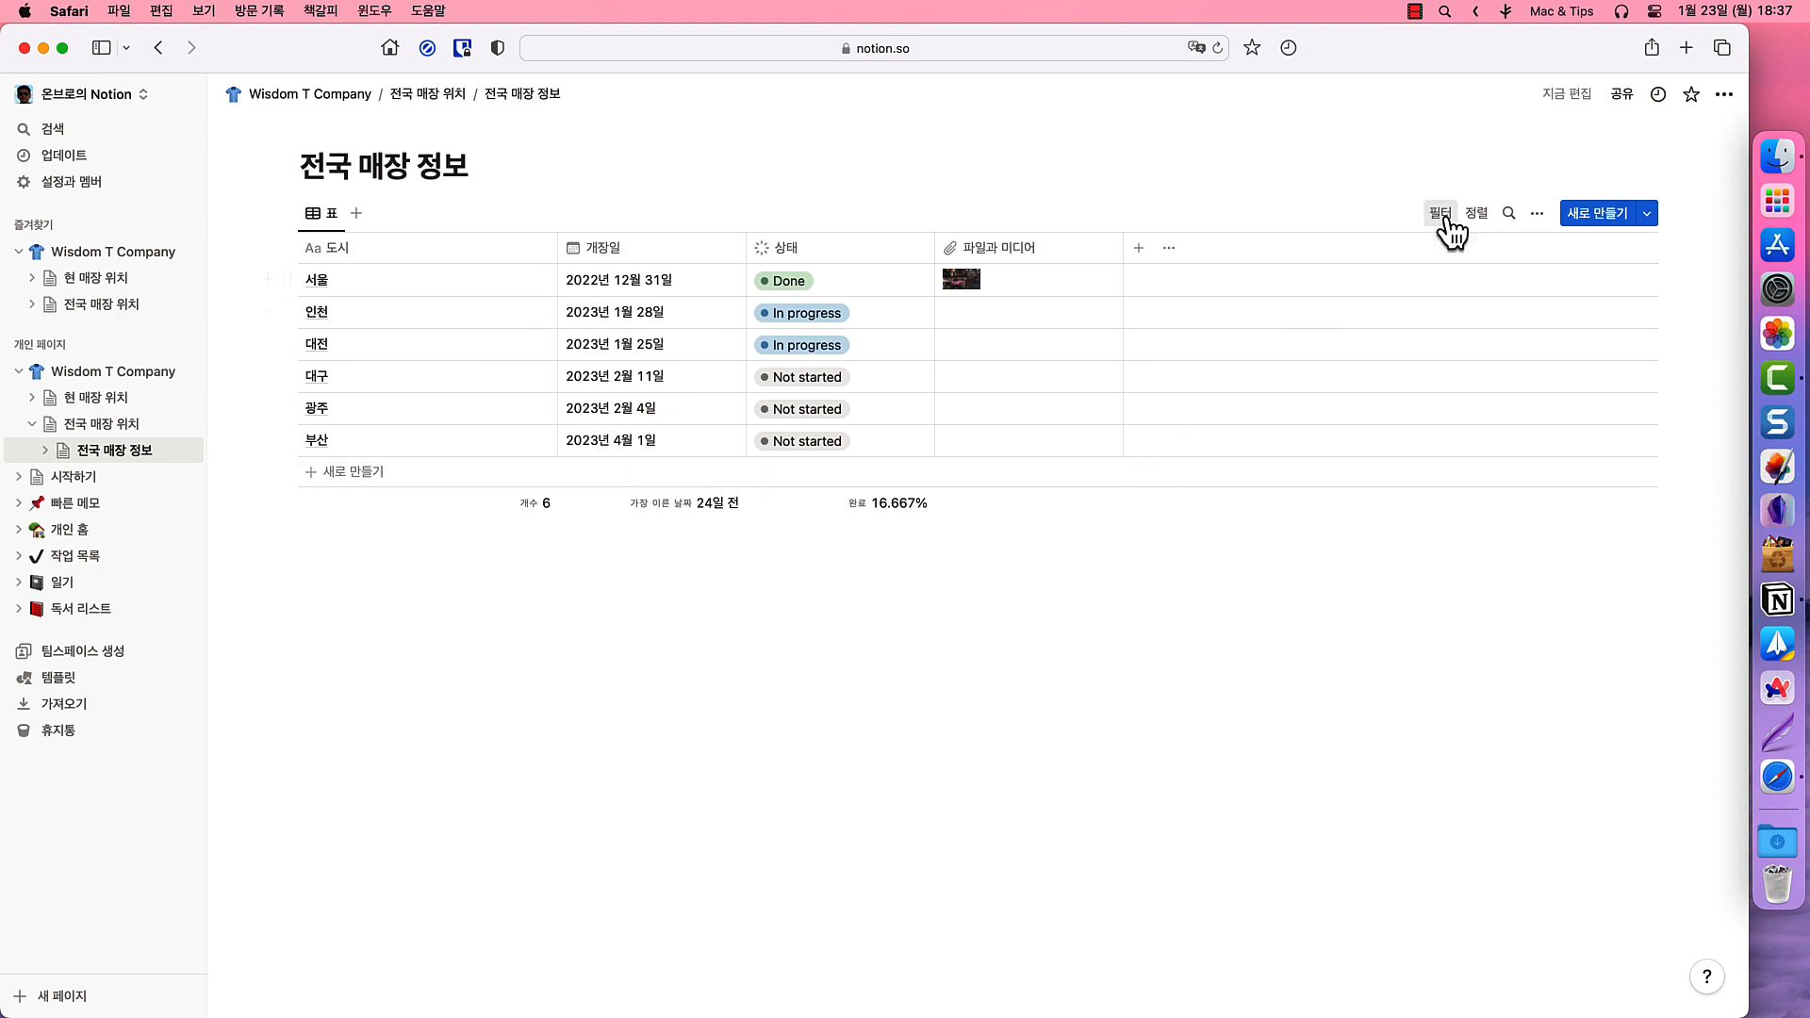
pyautogui.click(1442, 213)
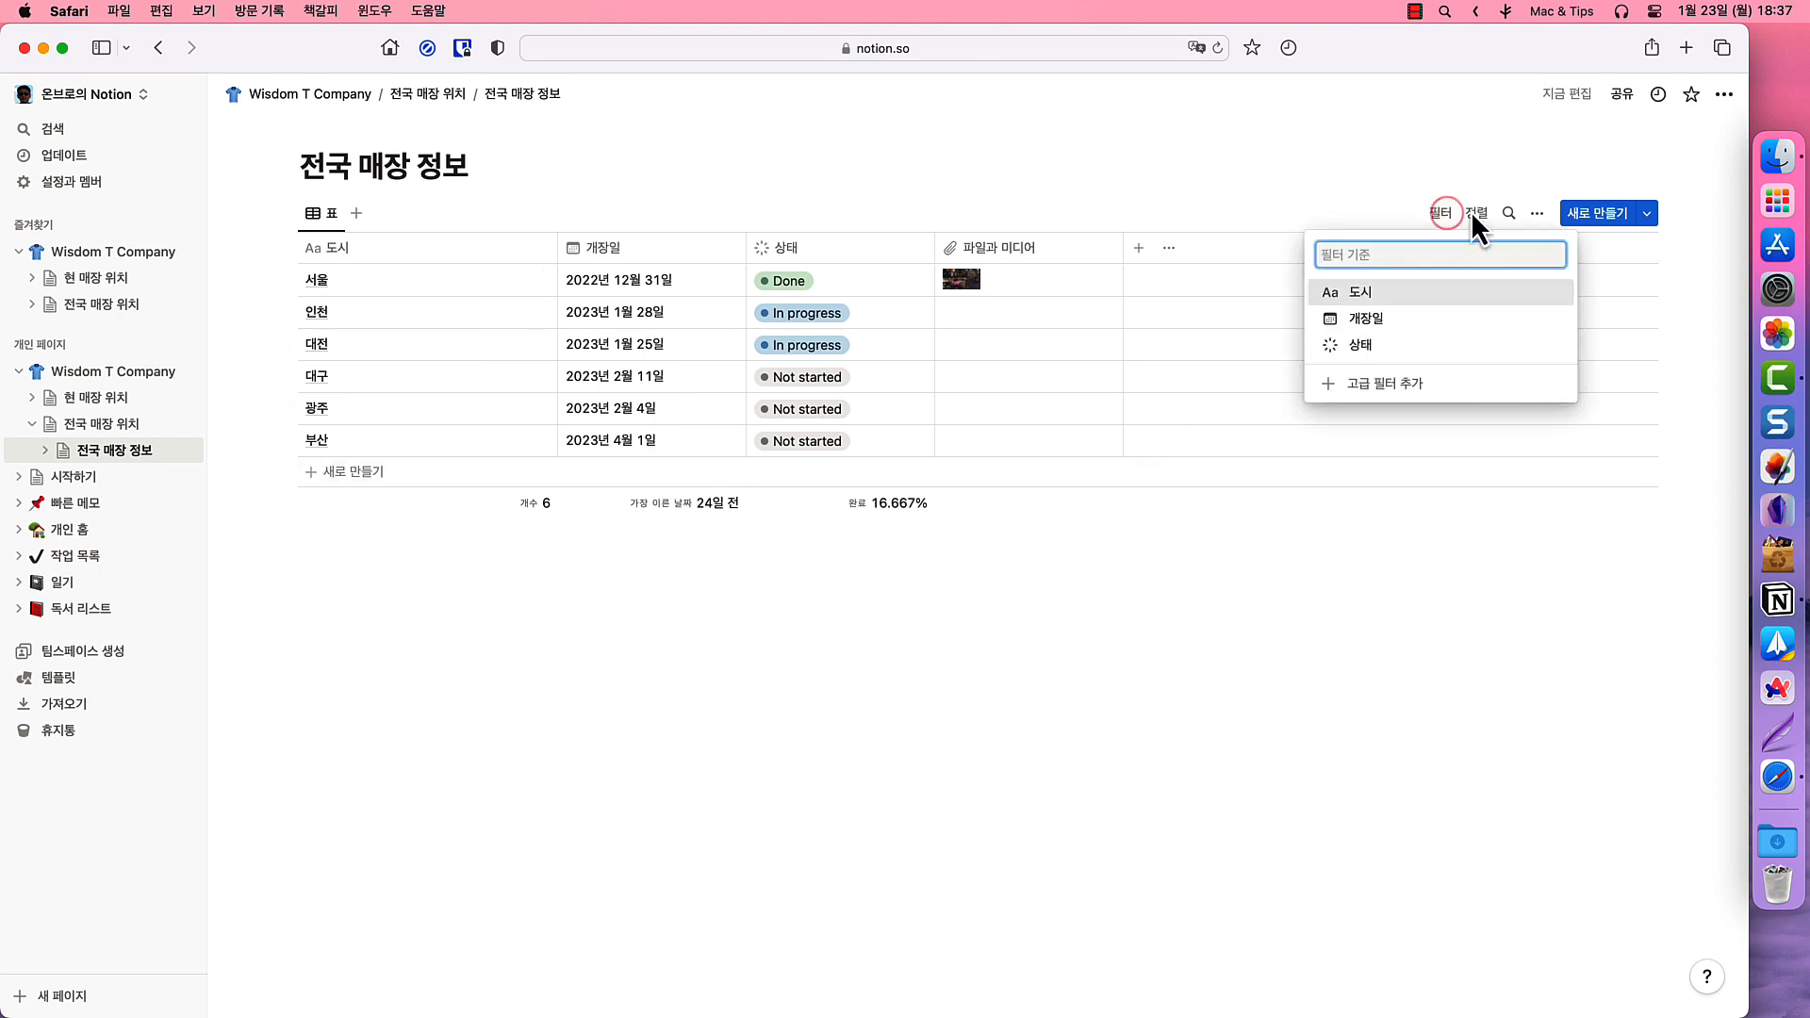
# - Check the sort options, then open the 보기 설정 panel for the 전국 매장 정보 table
pyautogui.click(1473, 213)
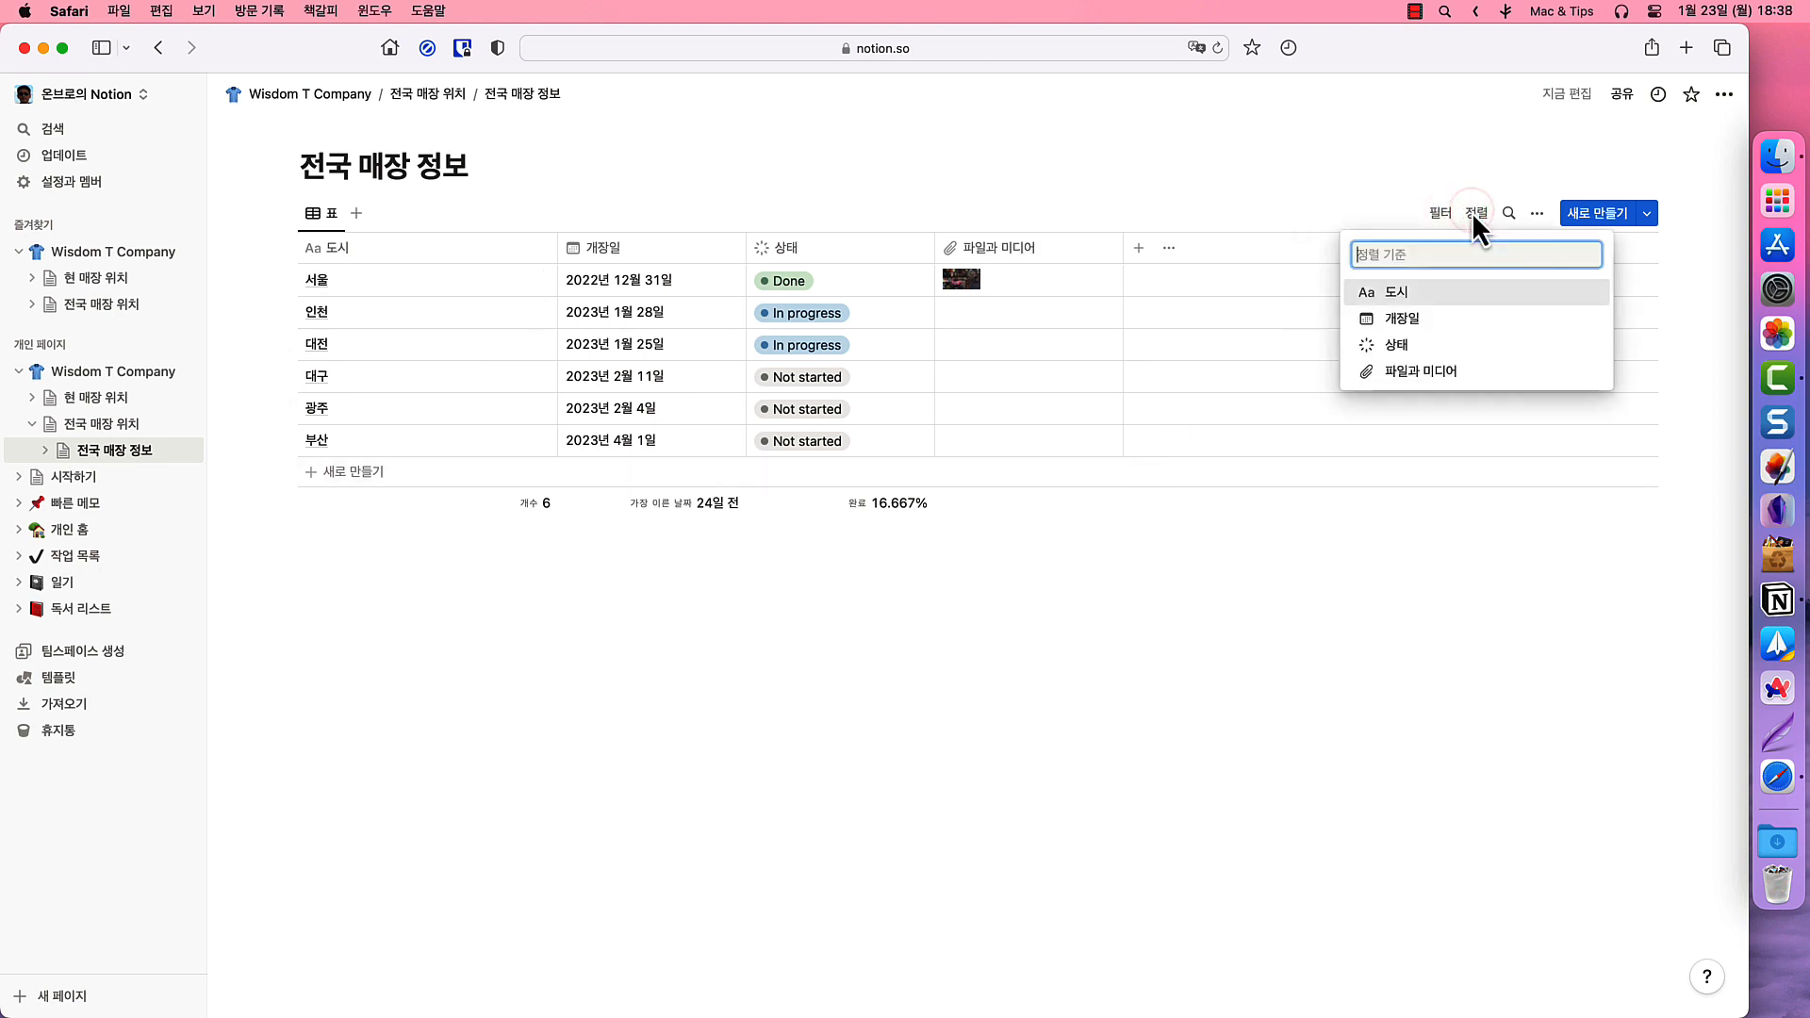
pyautogui.click(1535, 213)
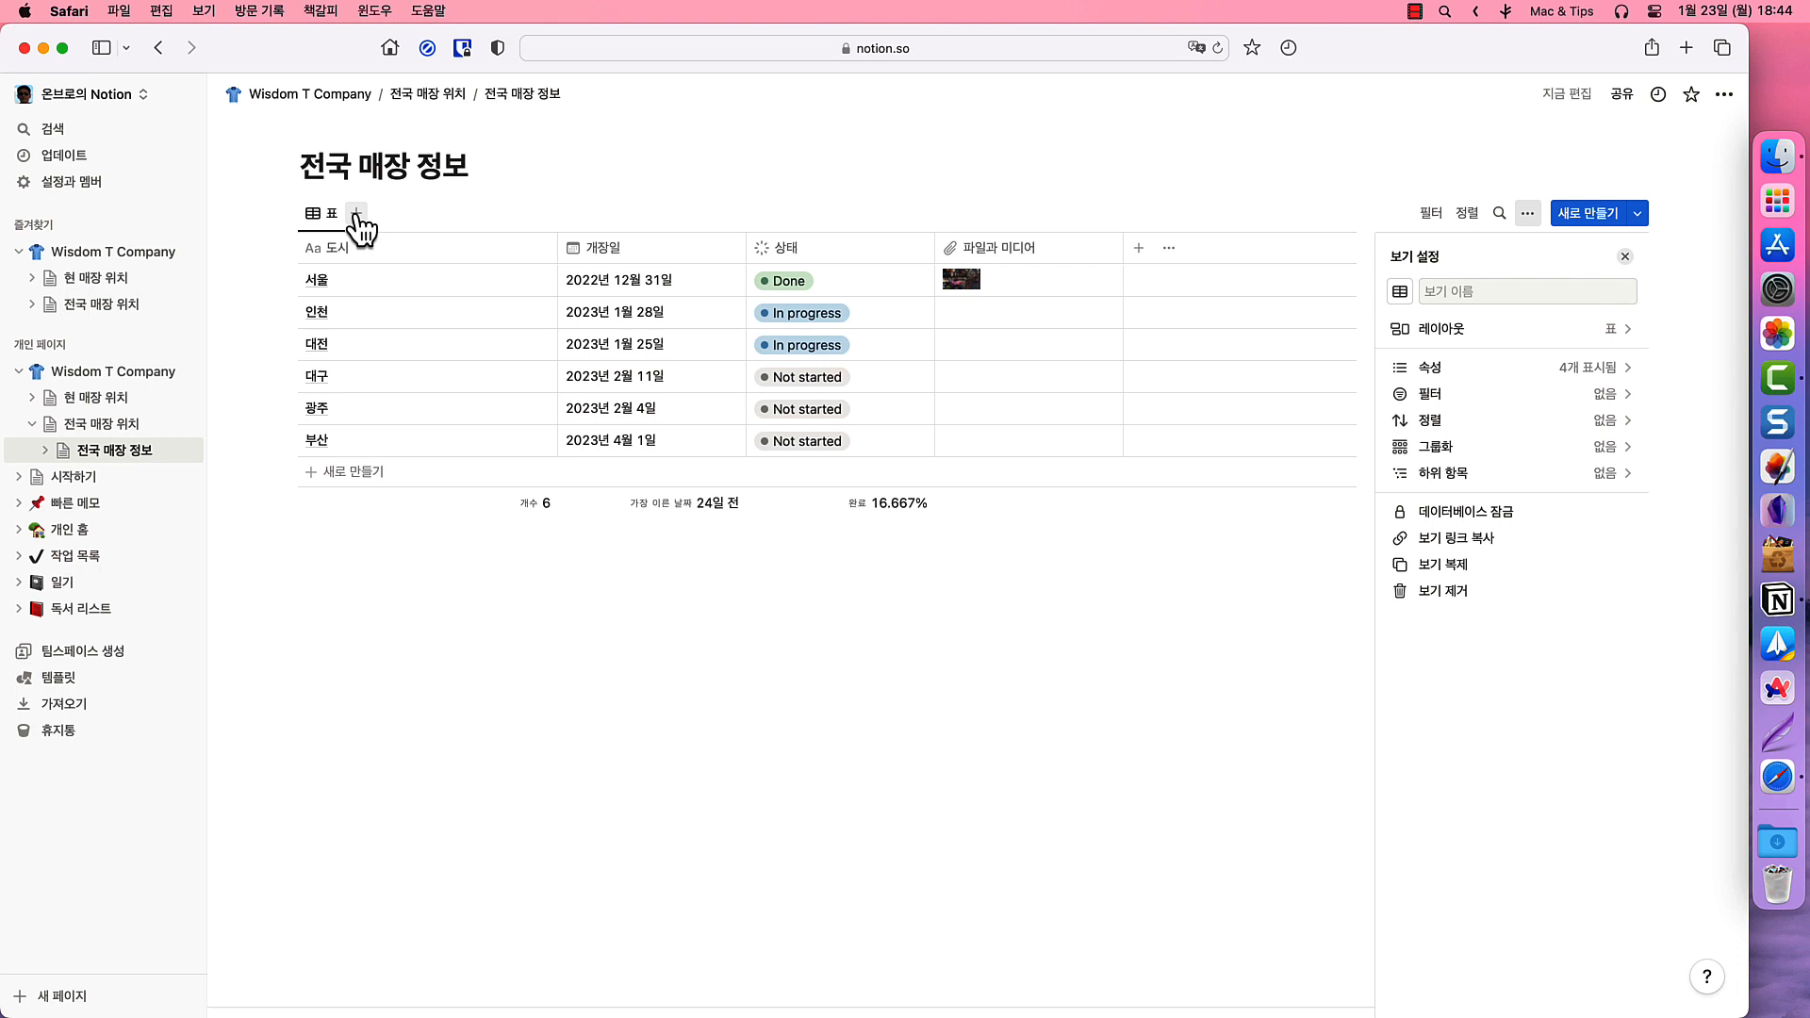
# - Add a 보드 view grouped by 상태 and move the 대전 card from In progress to Done
pyautogui.click(355, 211)
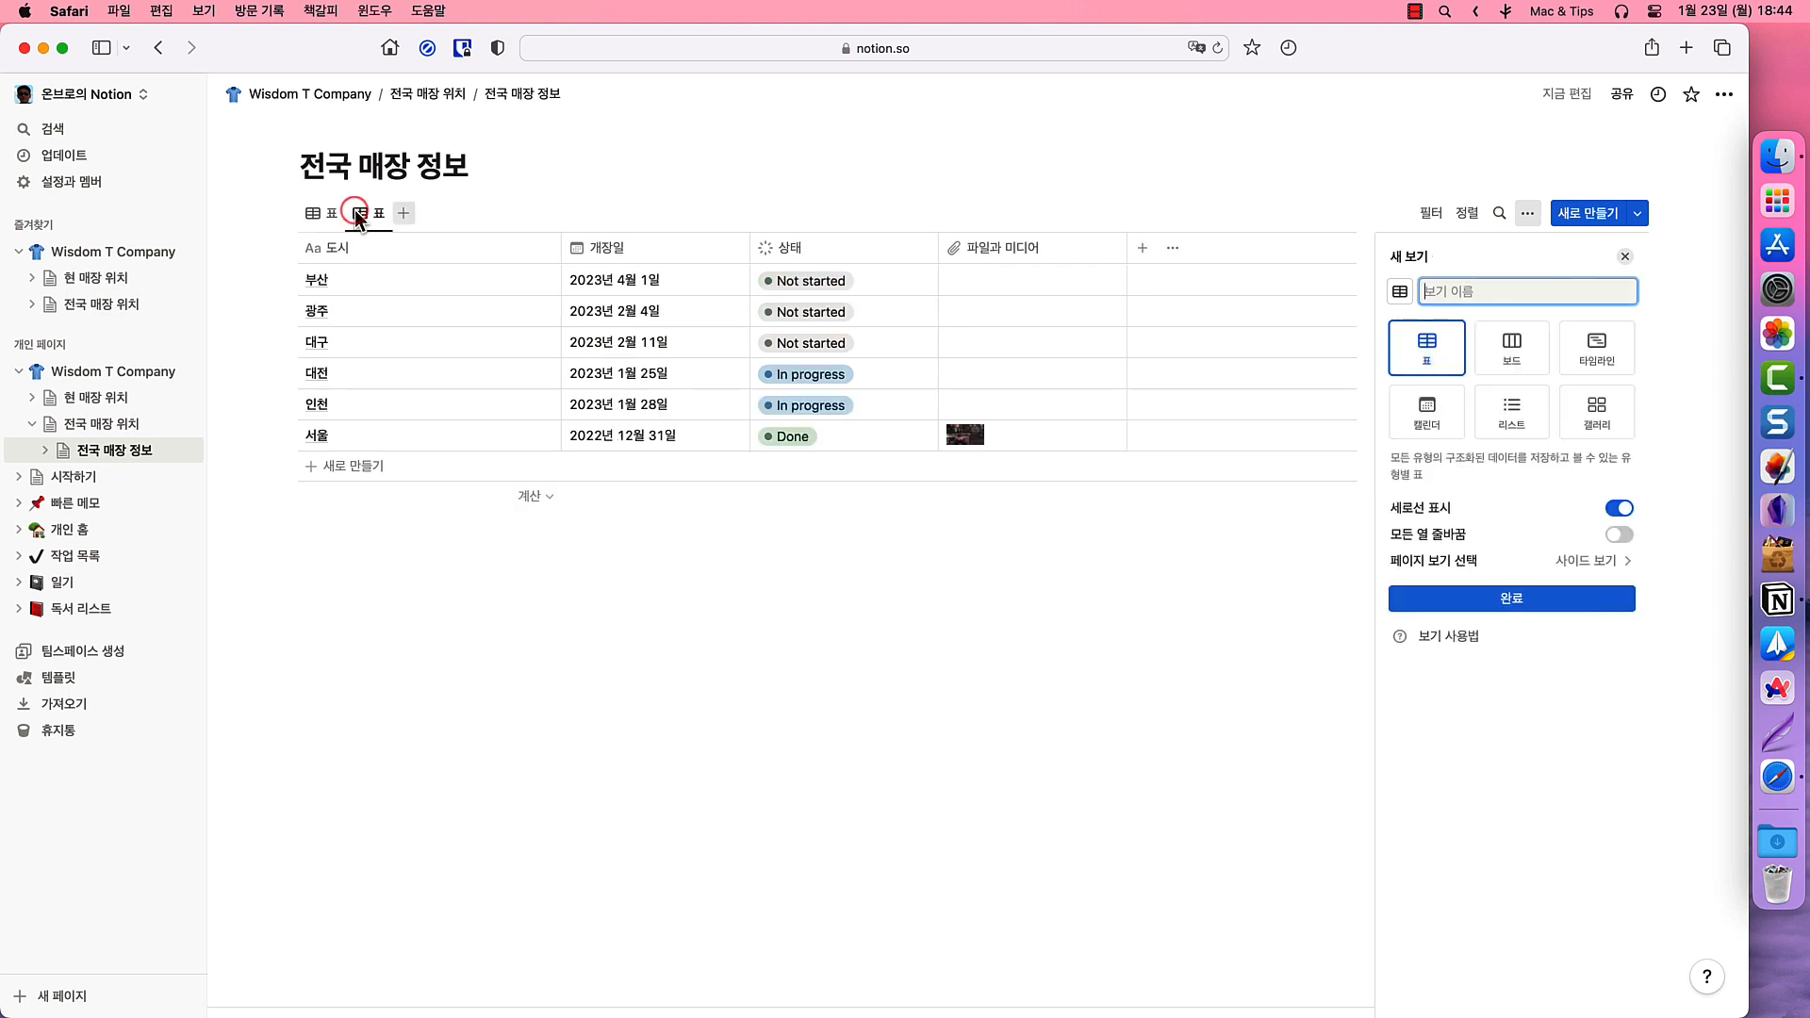
pyautogui.click(1504, 356)
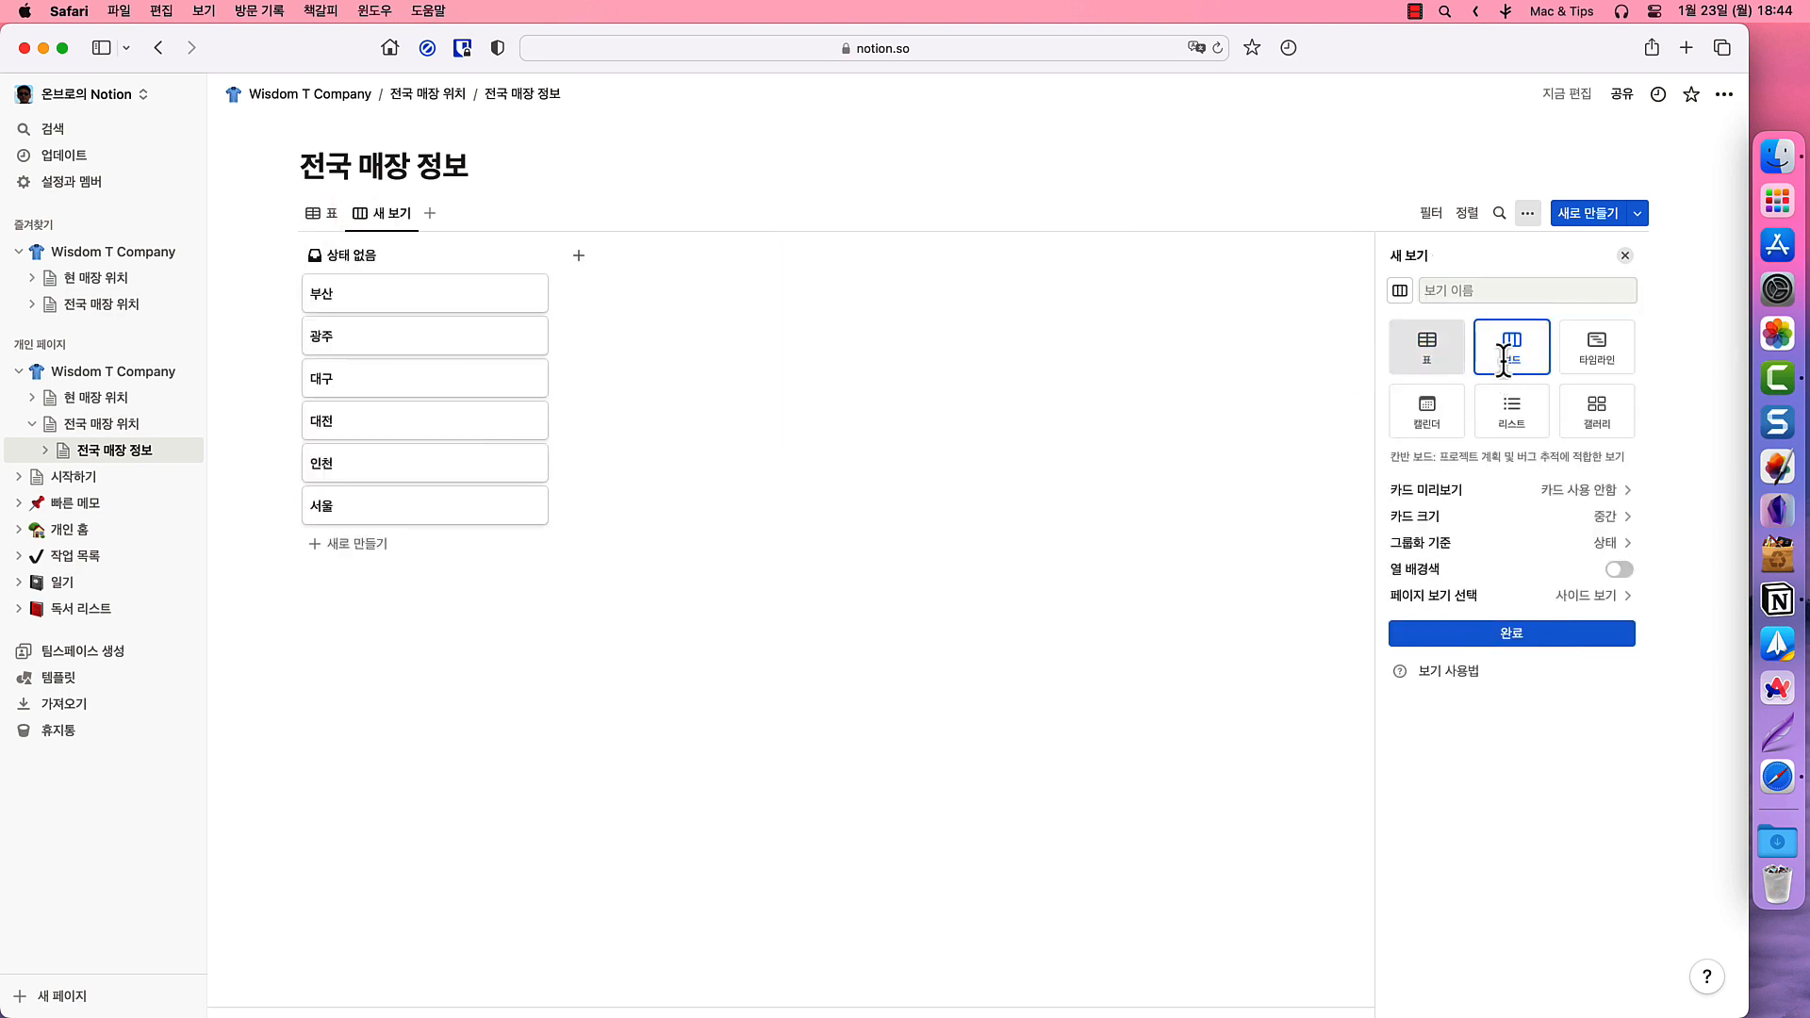
pyautogui.click(1508, 634)
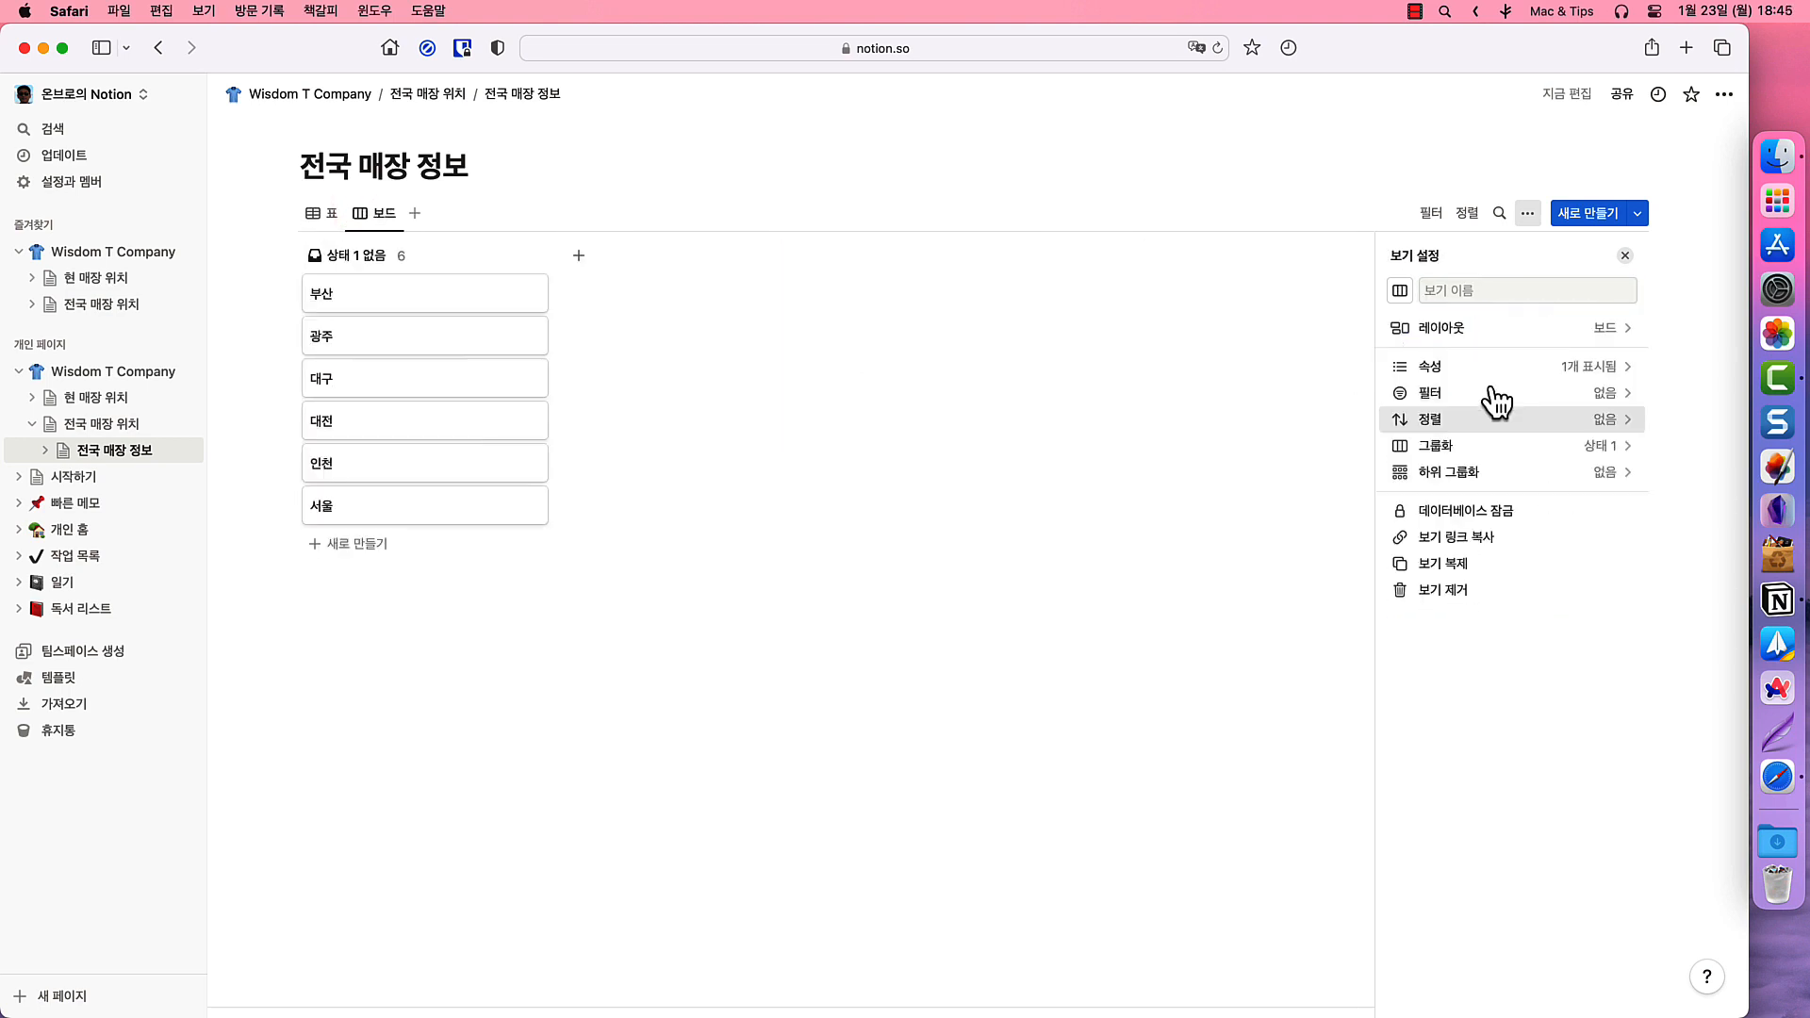
pyautogui.click(1468, 446)
pyautogui.click(1419, 289)
pyautogui.click(1442, 386)
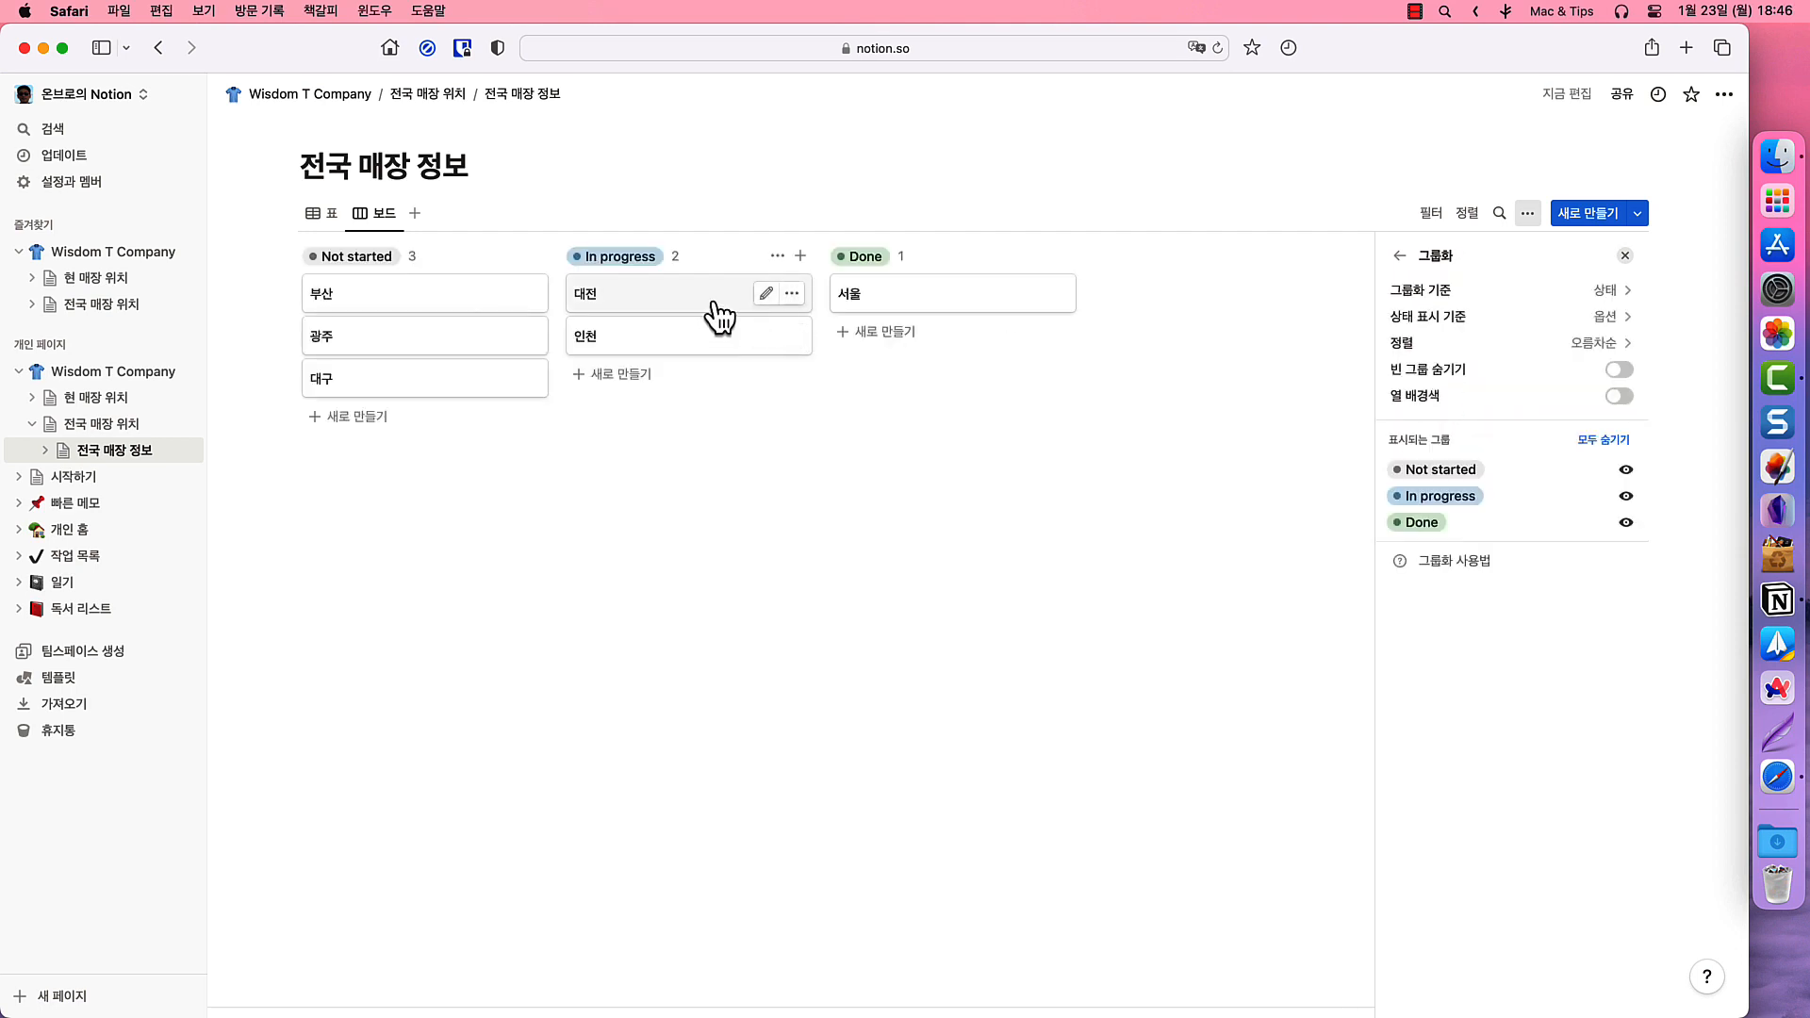
pyautogui.moveTo(641, 291); pyautogui.dragTo(905, 345)
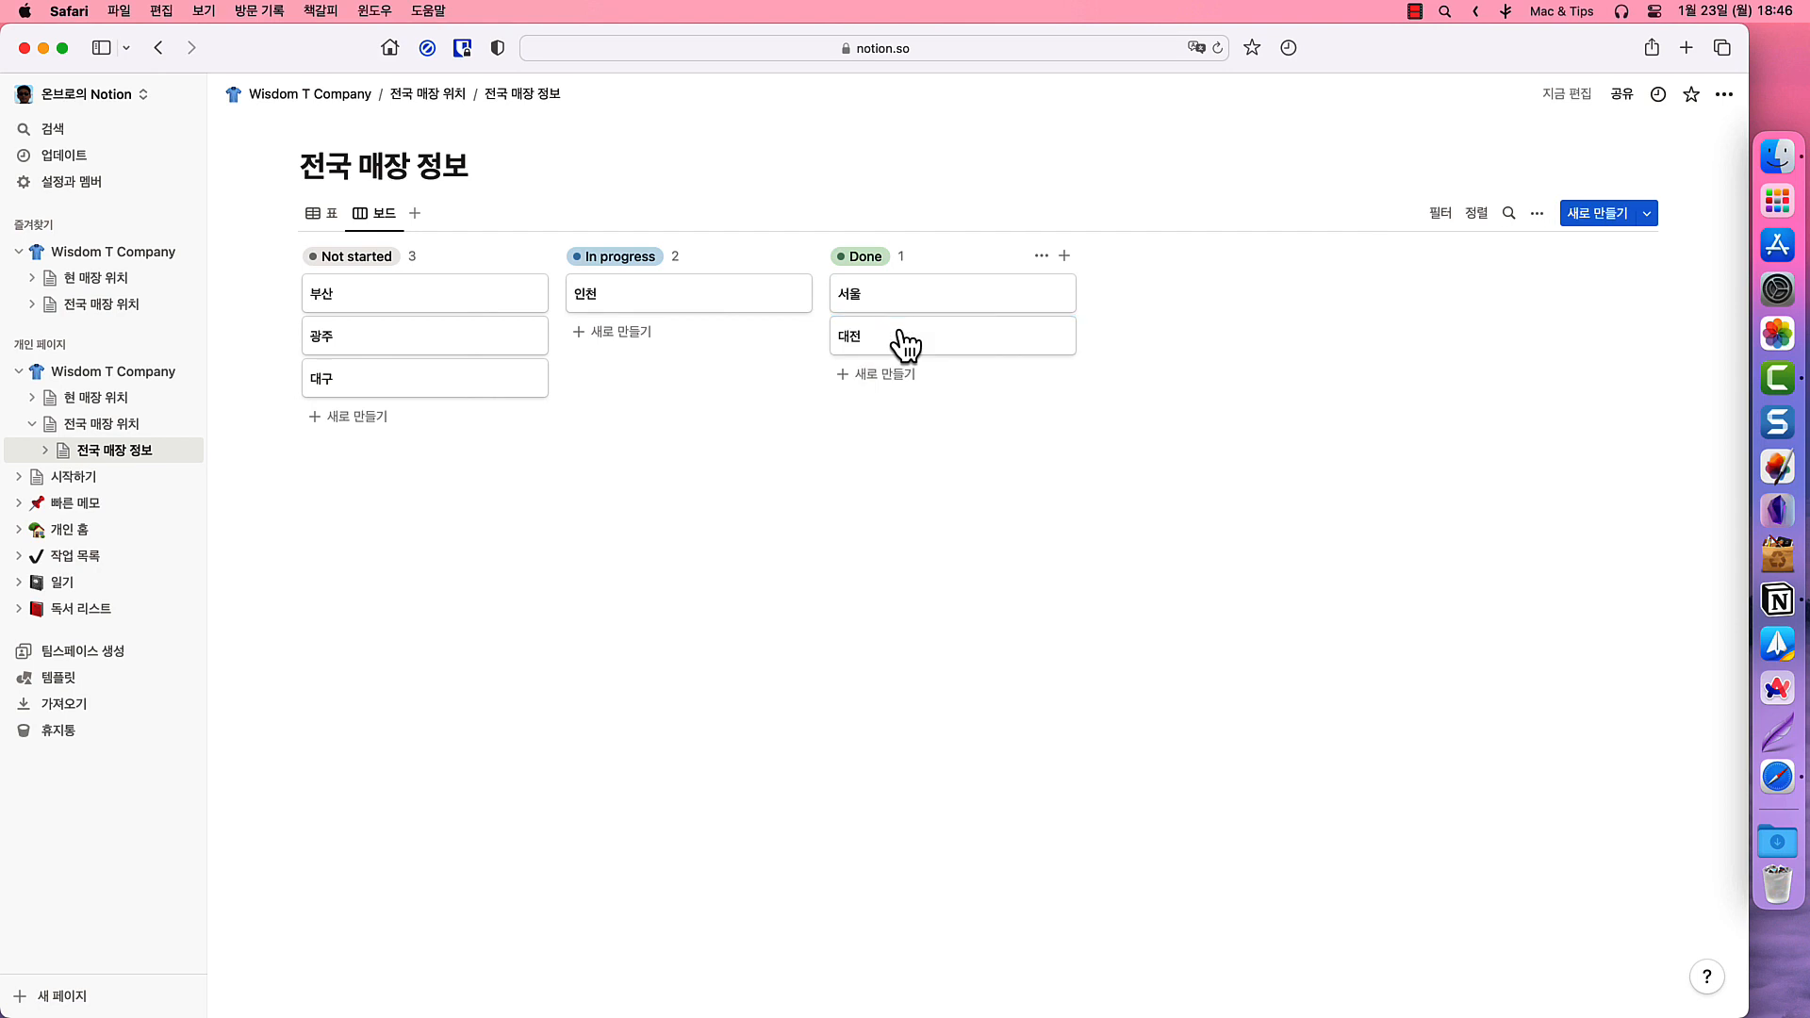
# - Add a 캘린더 view and move 대전's opening date to January 26
pyautogui.click(322, 213)
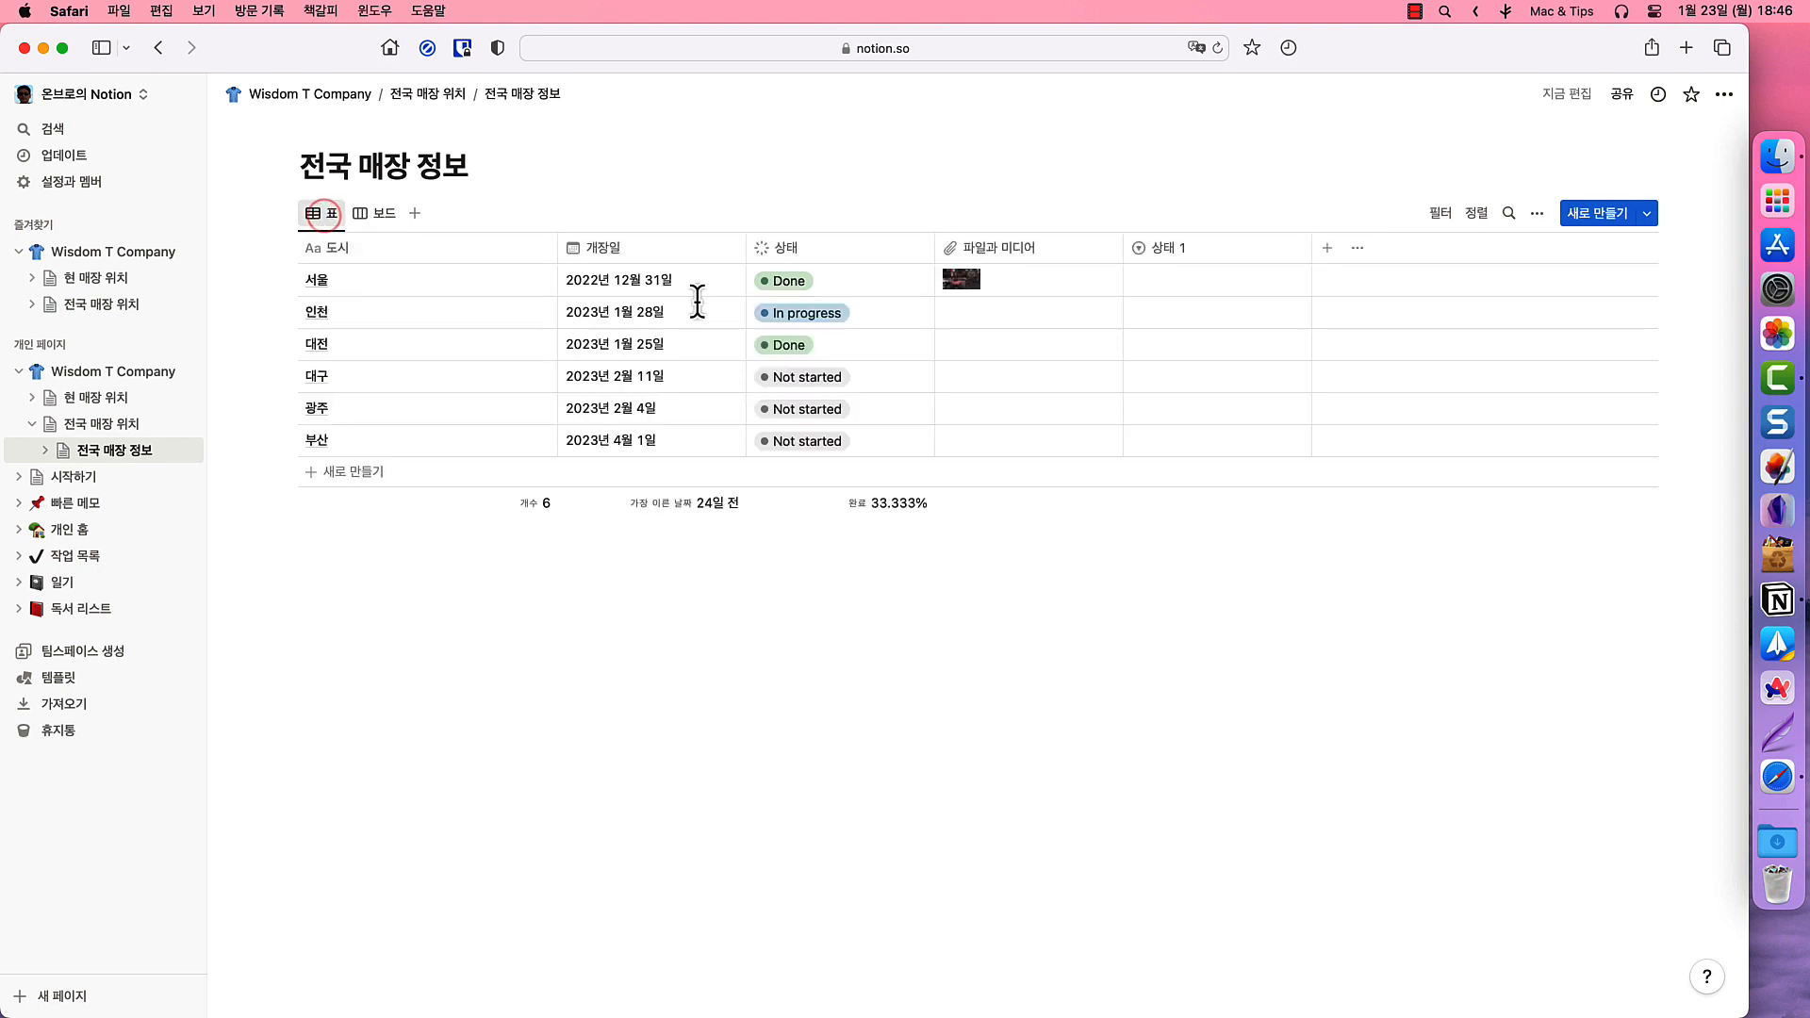
pyautogui.click(415, 214)
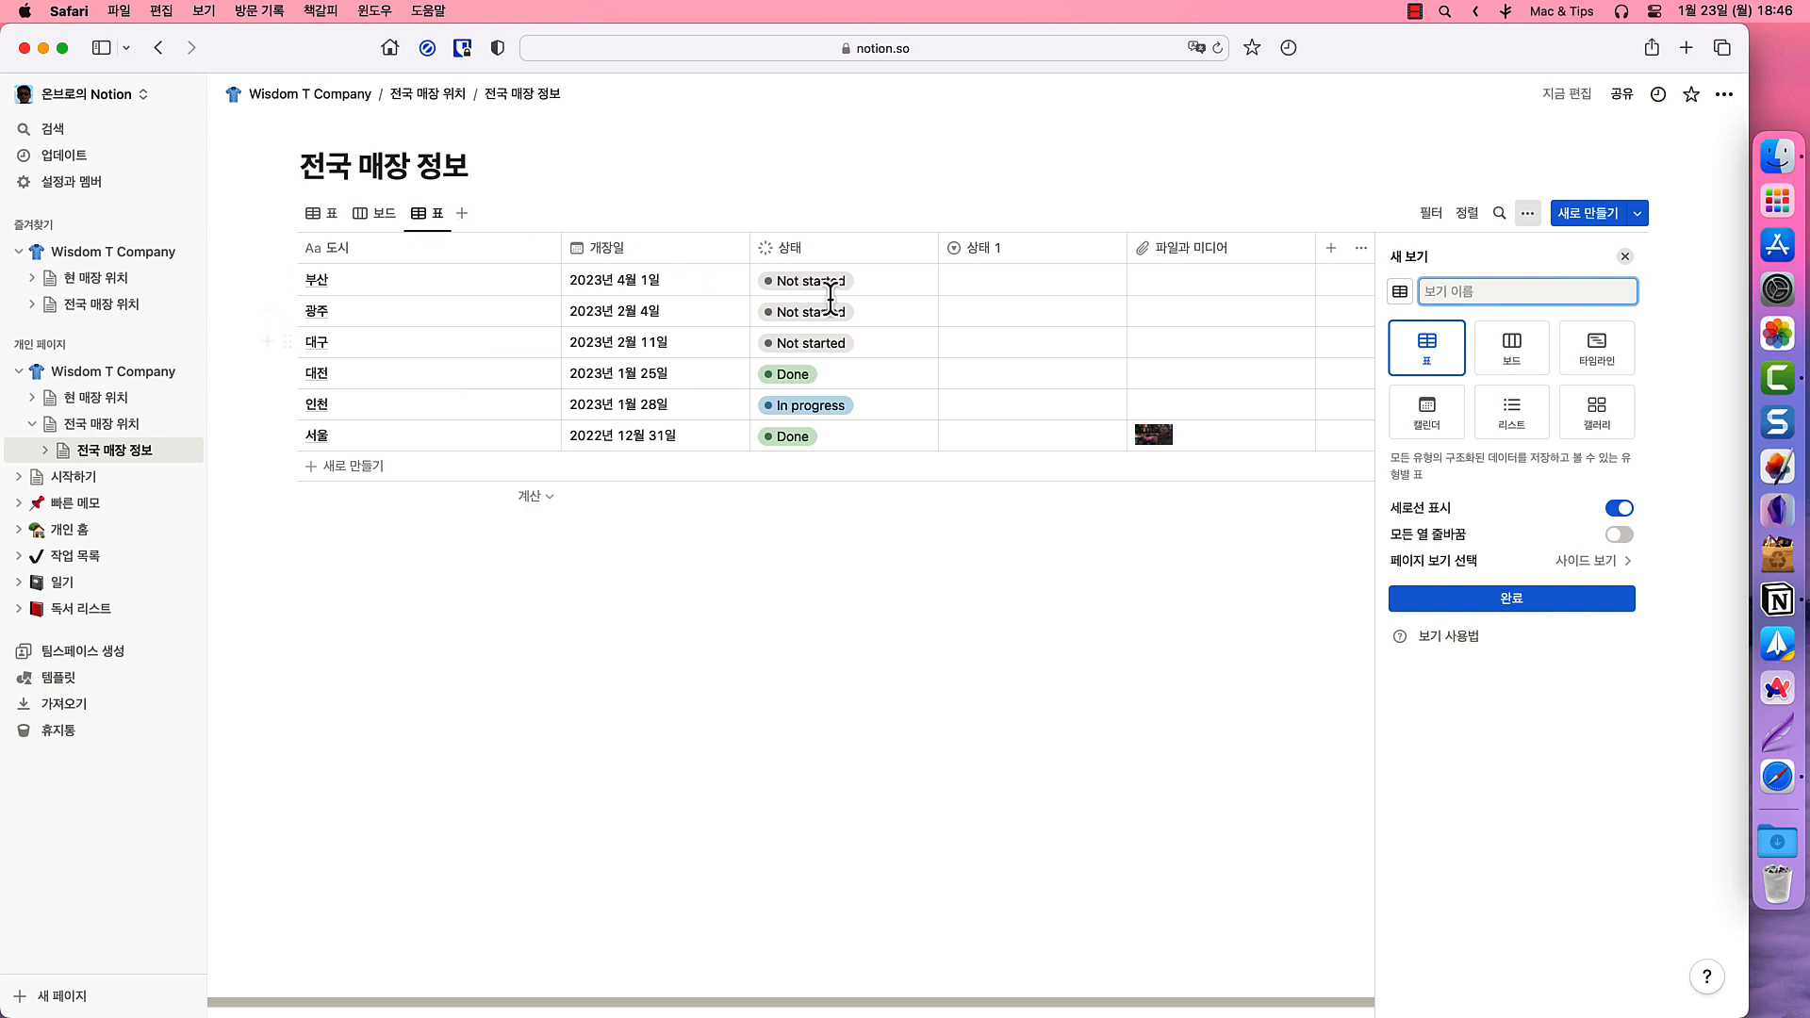
pyautogui.click(1429, 415)
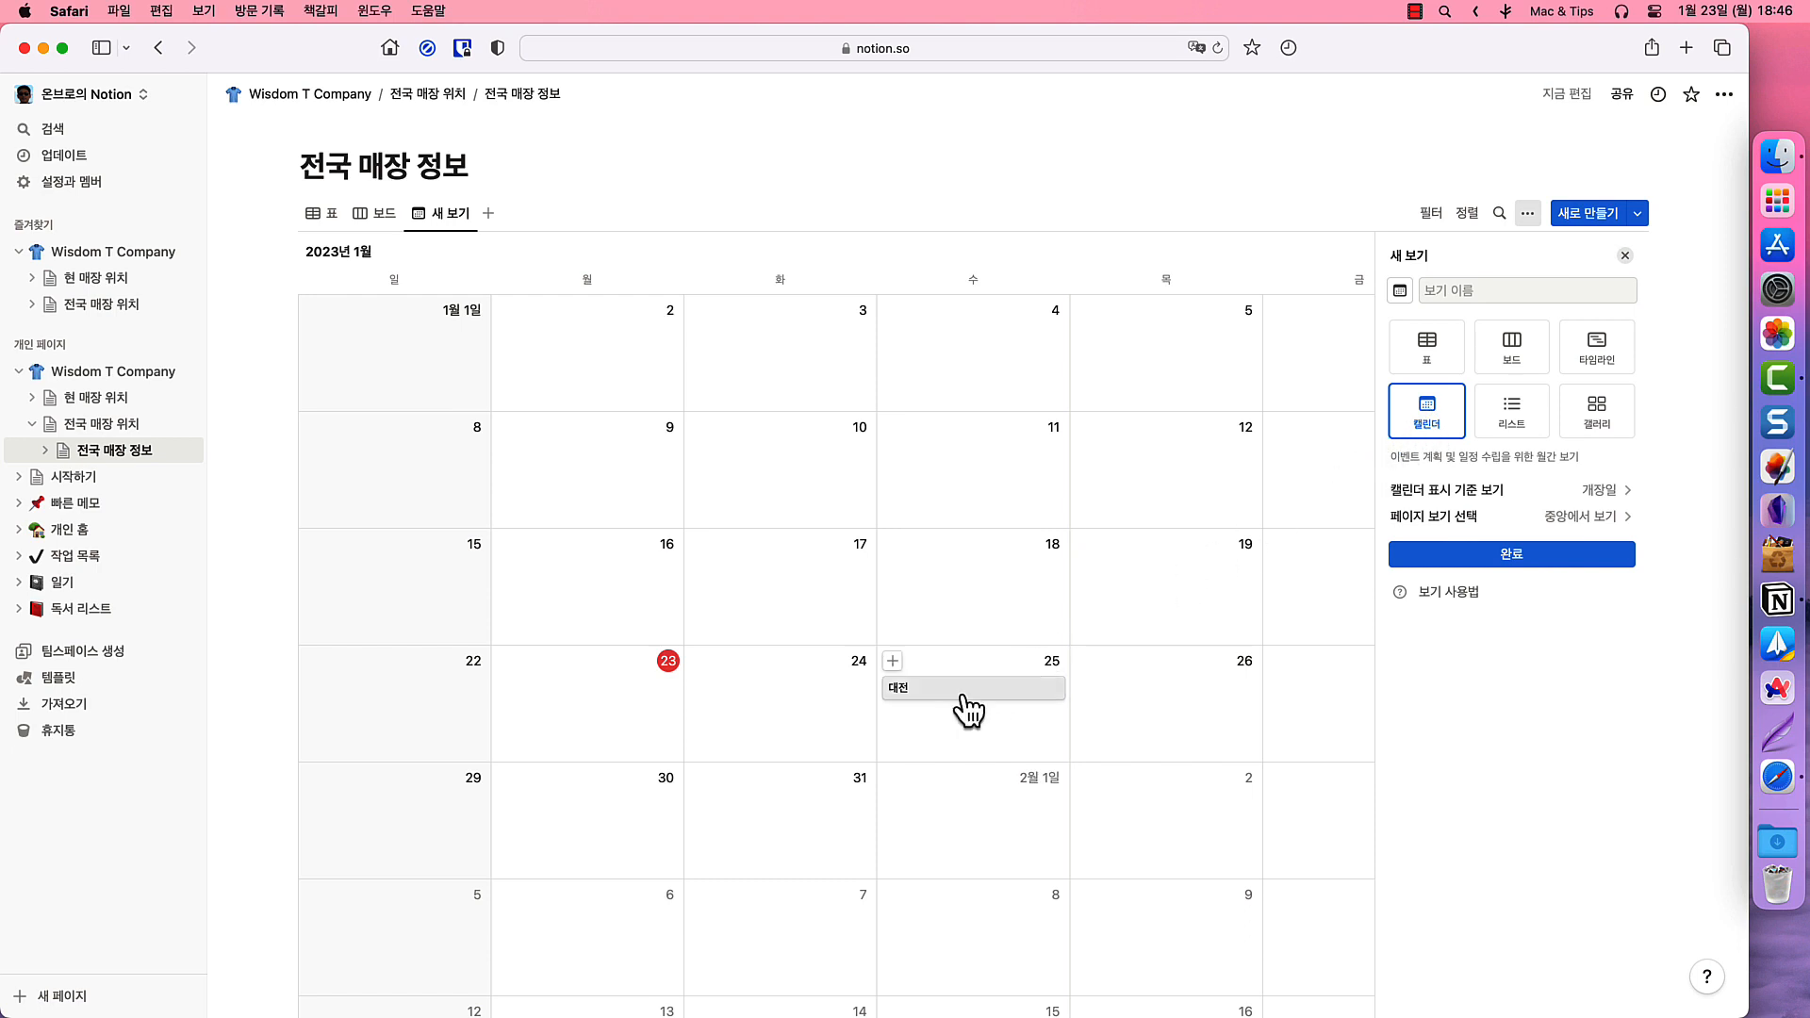
pyautogui.moveTo(964, 700); pyautogui.dragTo(1174, 698)
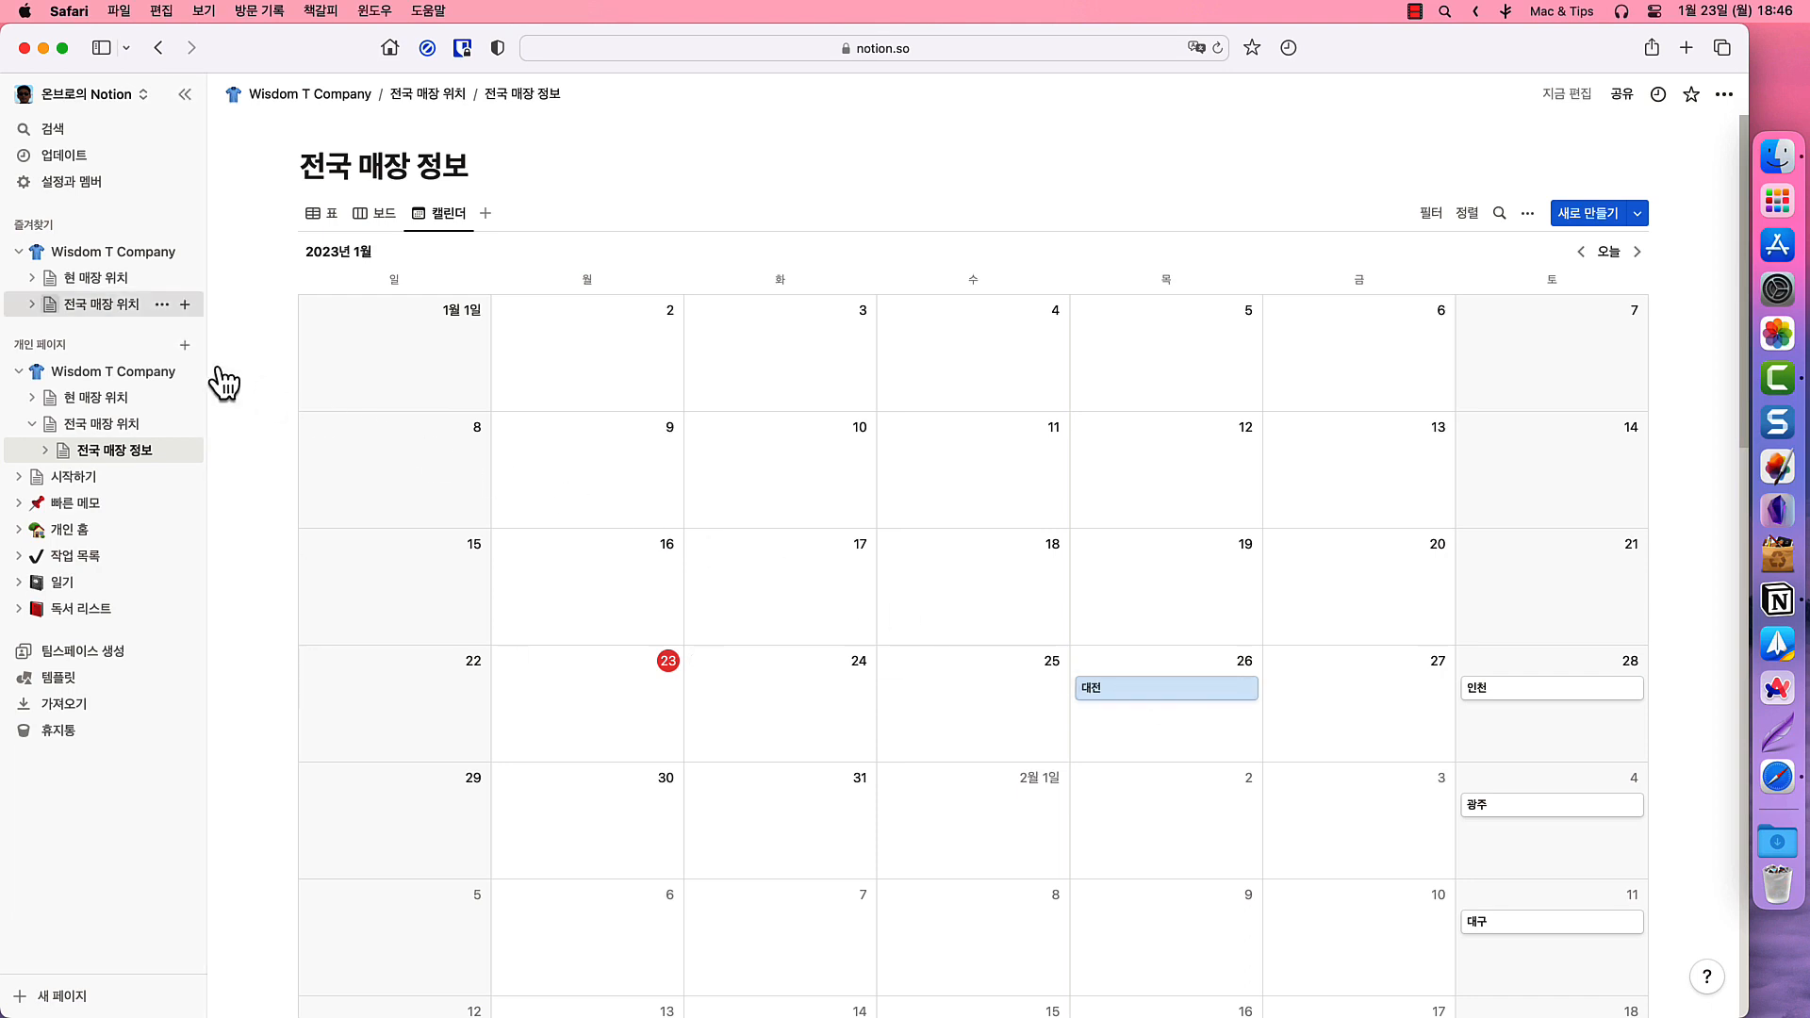
# - Expand the favourites and view the 표, 보드 and 캘린더 views in turn
pyautogui.click(33, 304)
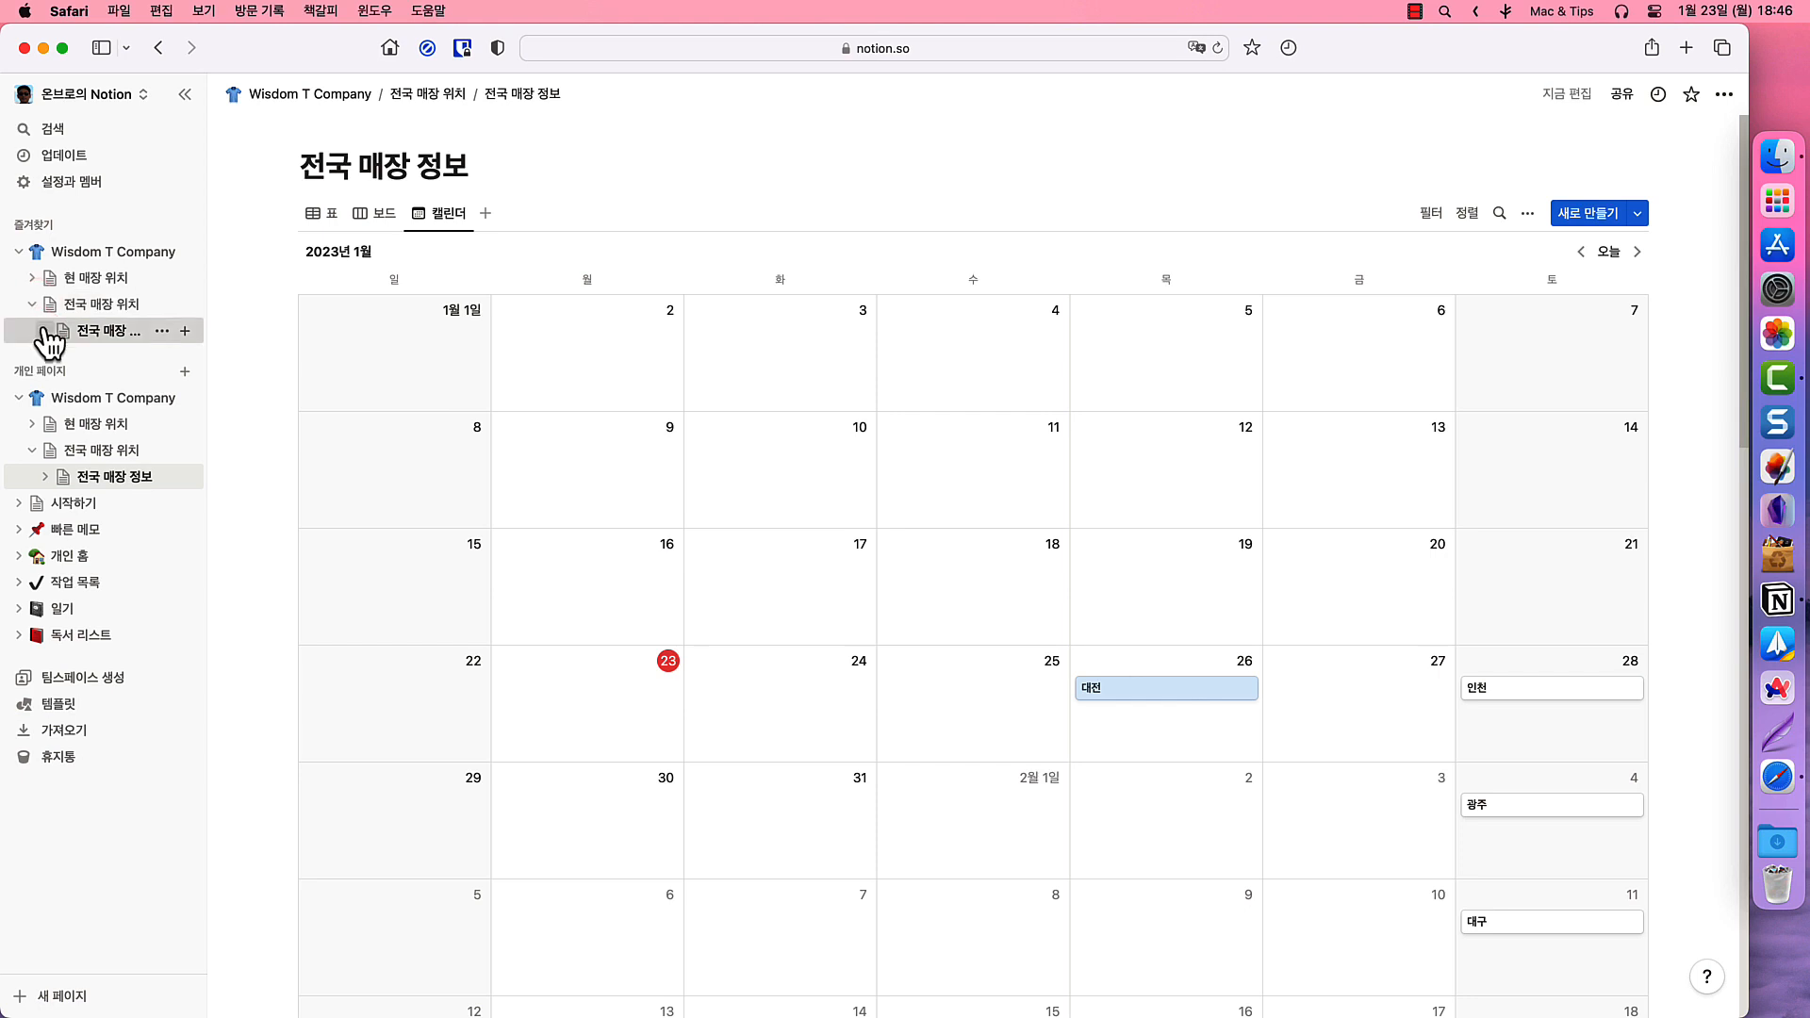
pyautogui.click(44, 331)
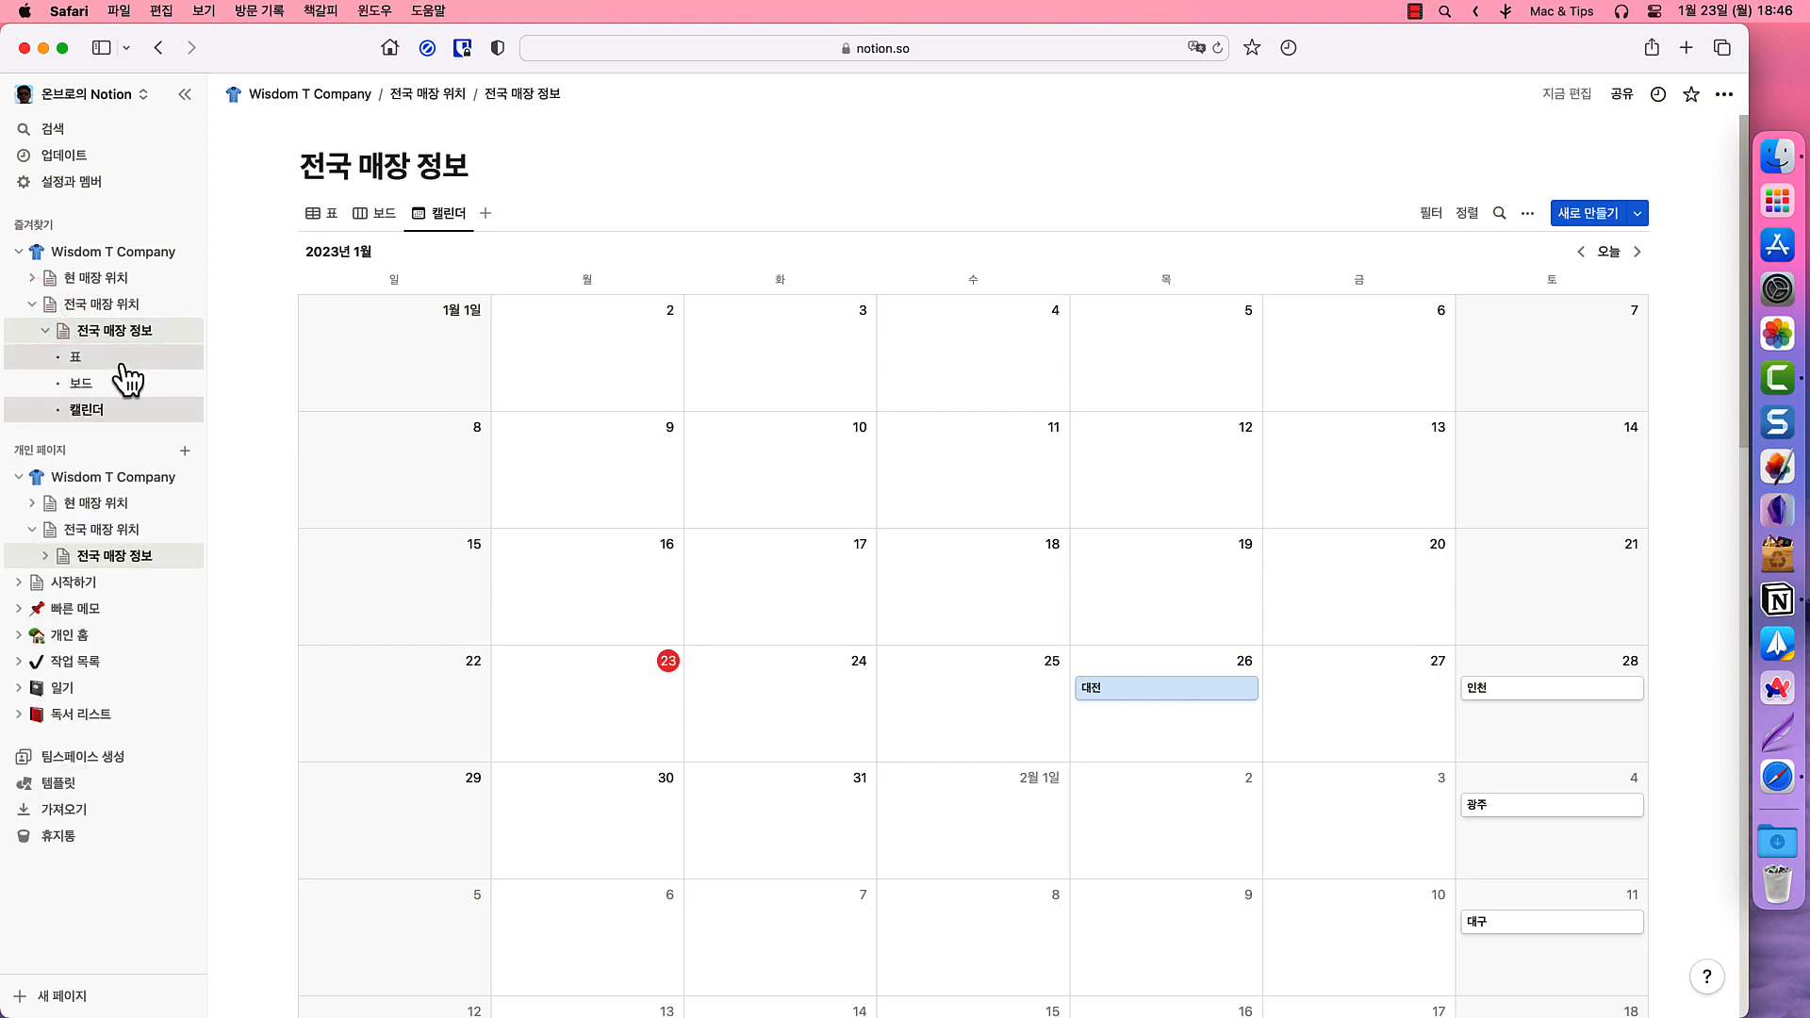
pyautogui.click(122, 360)
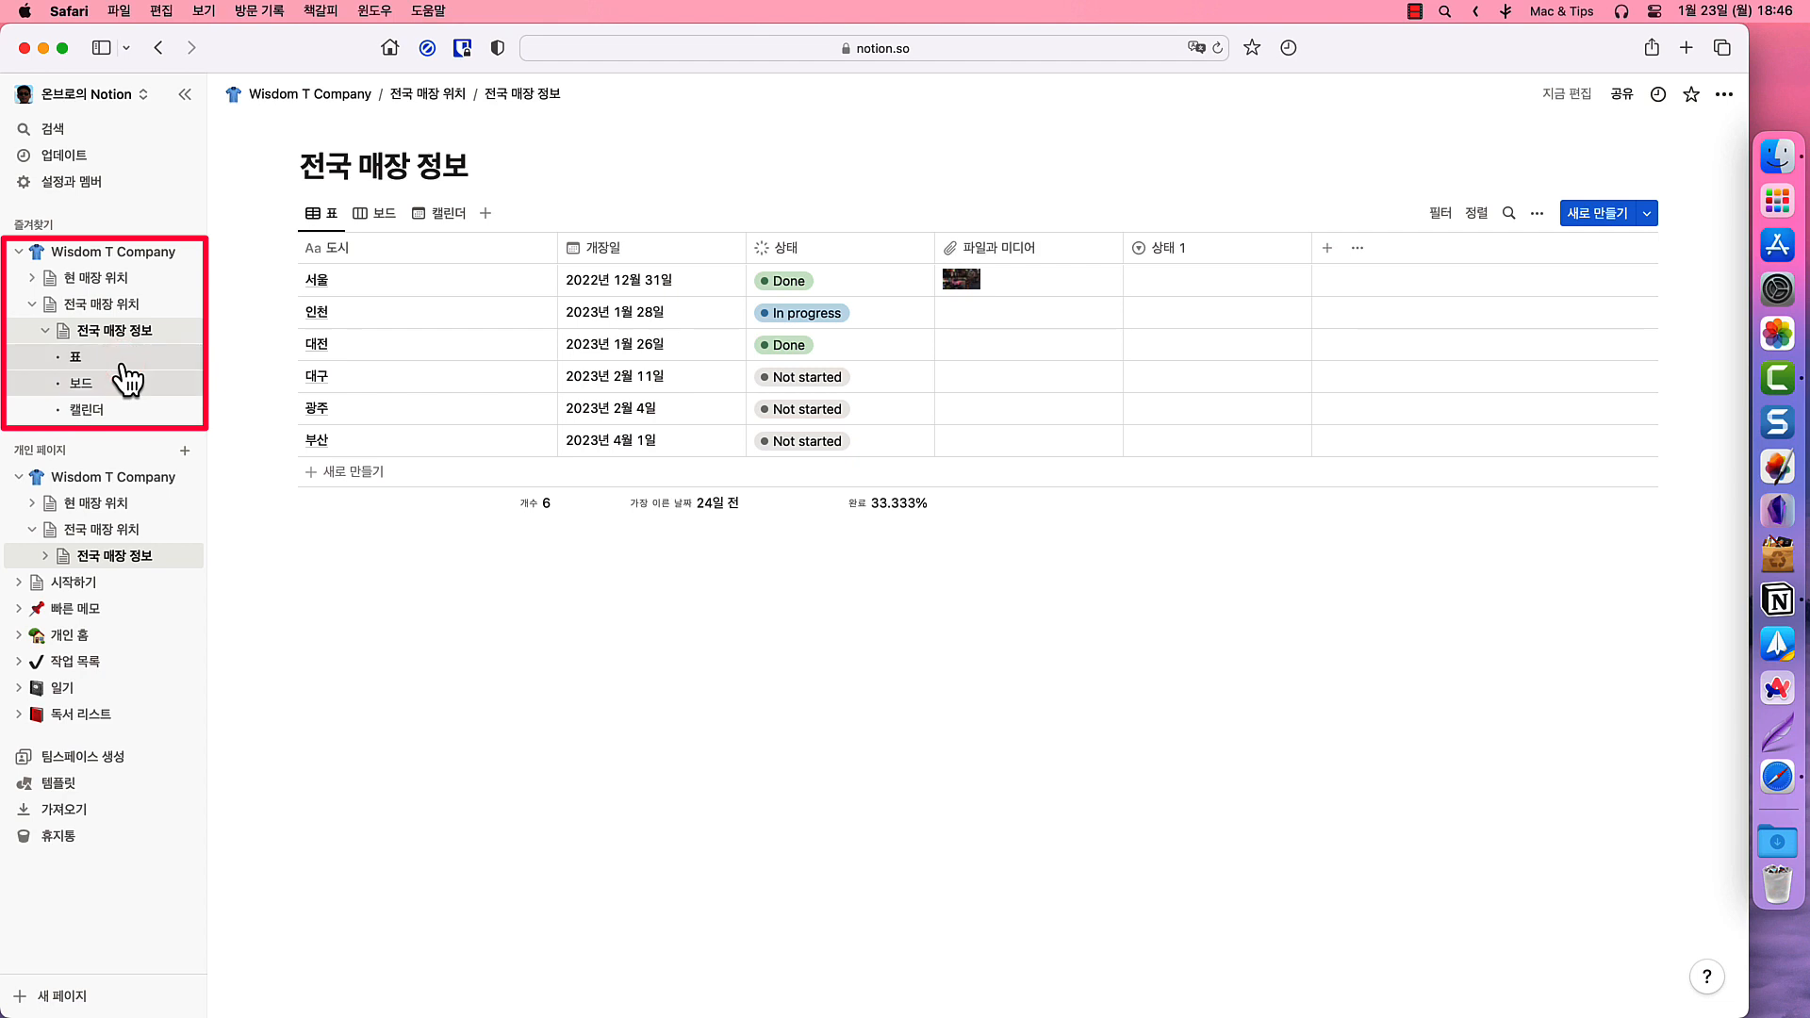
pyautogui.click(118, 381)
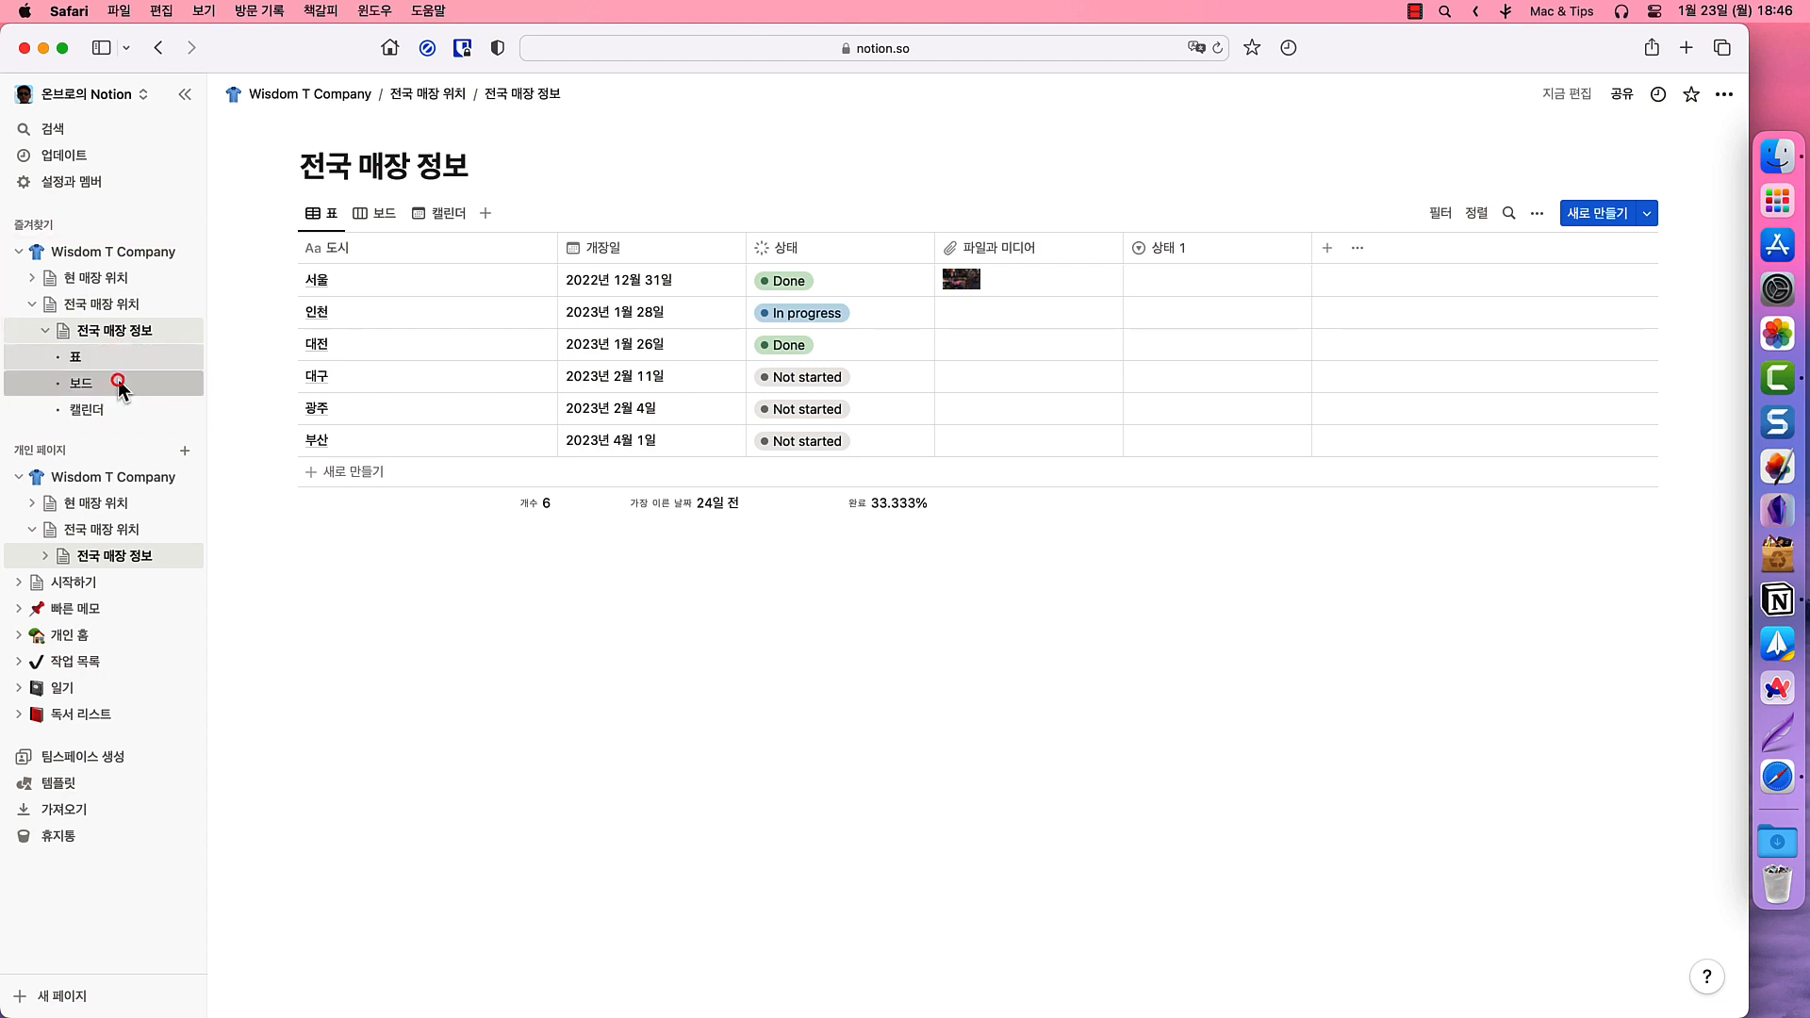
pyautogui.click(118, 408)
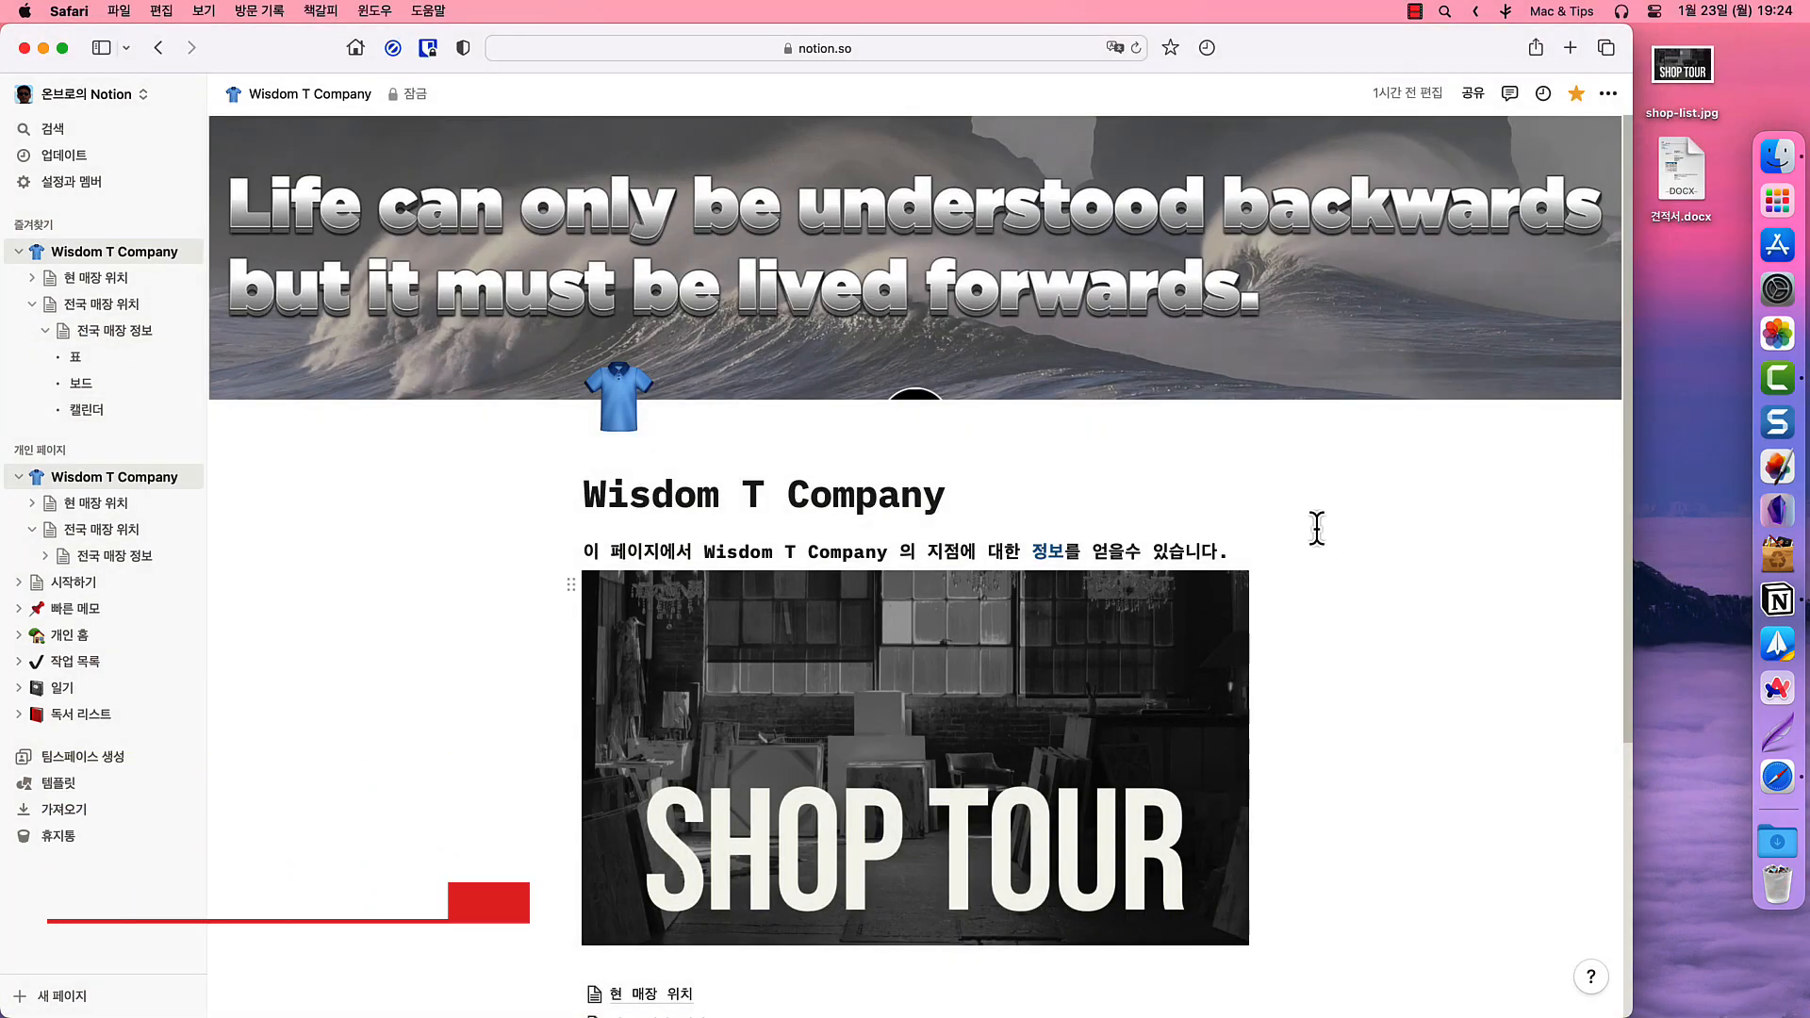
# - Import 견적서.docx from the Desktop as a Word document into a new 견적서 page
pyautogui.click(83, 807)
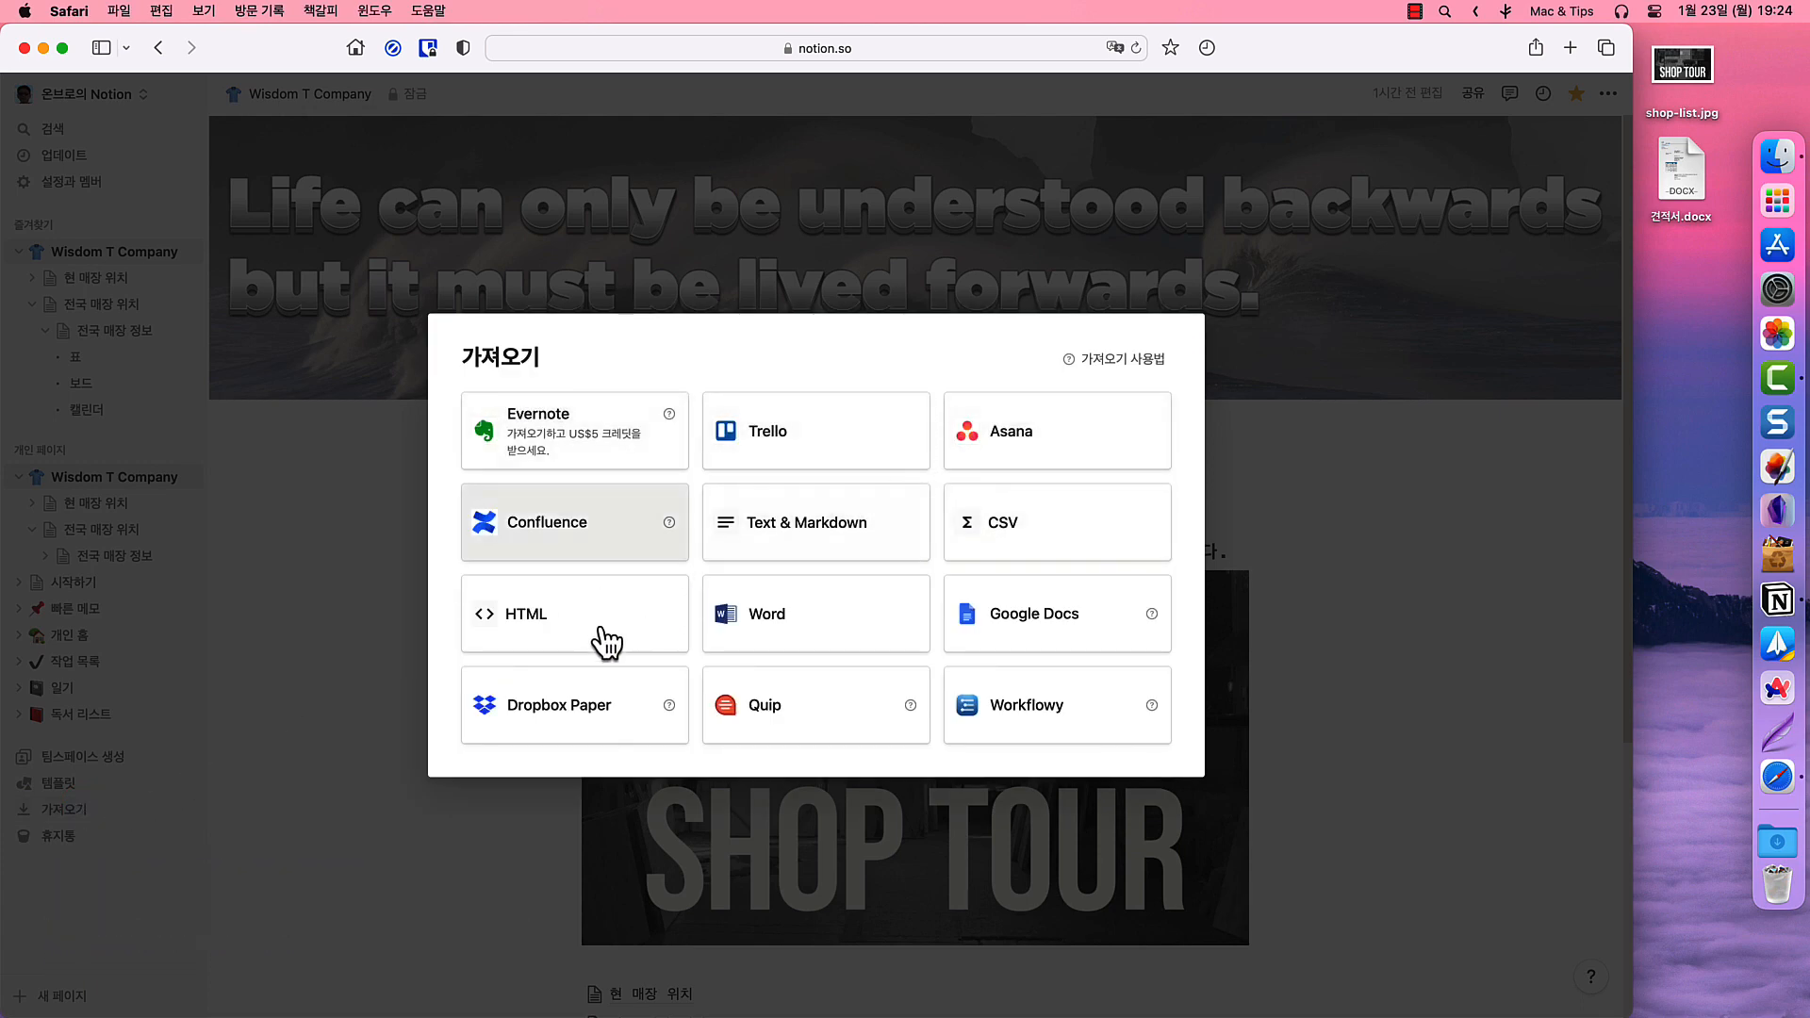
pyautogui.click(801, 623)
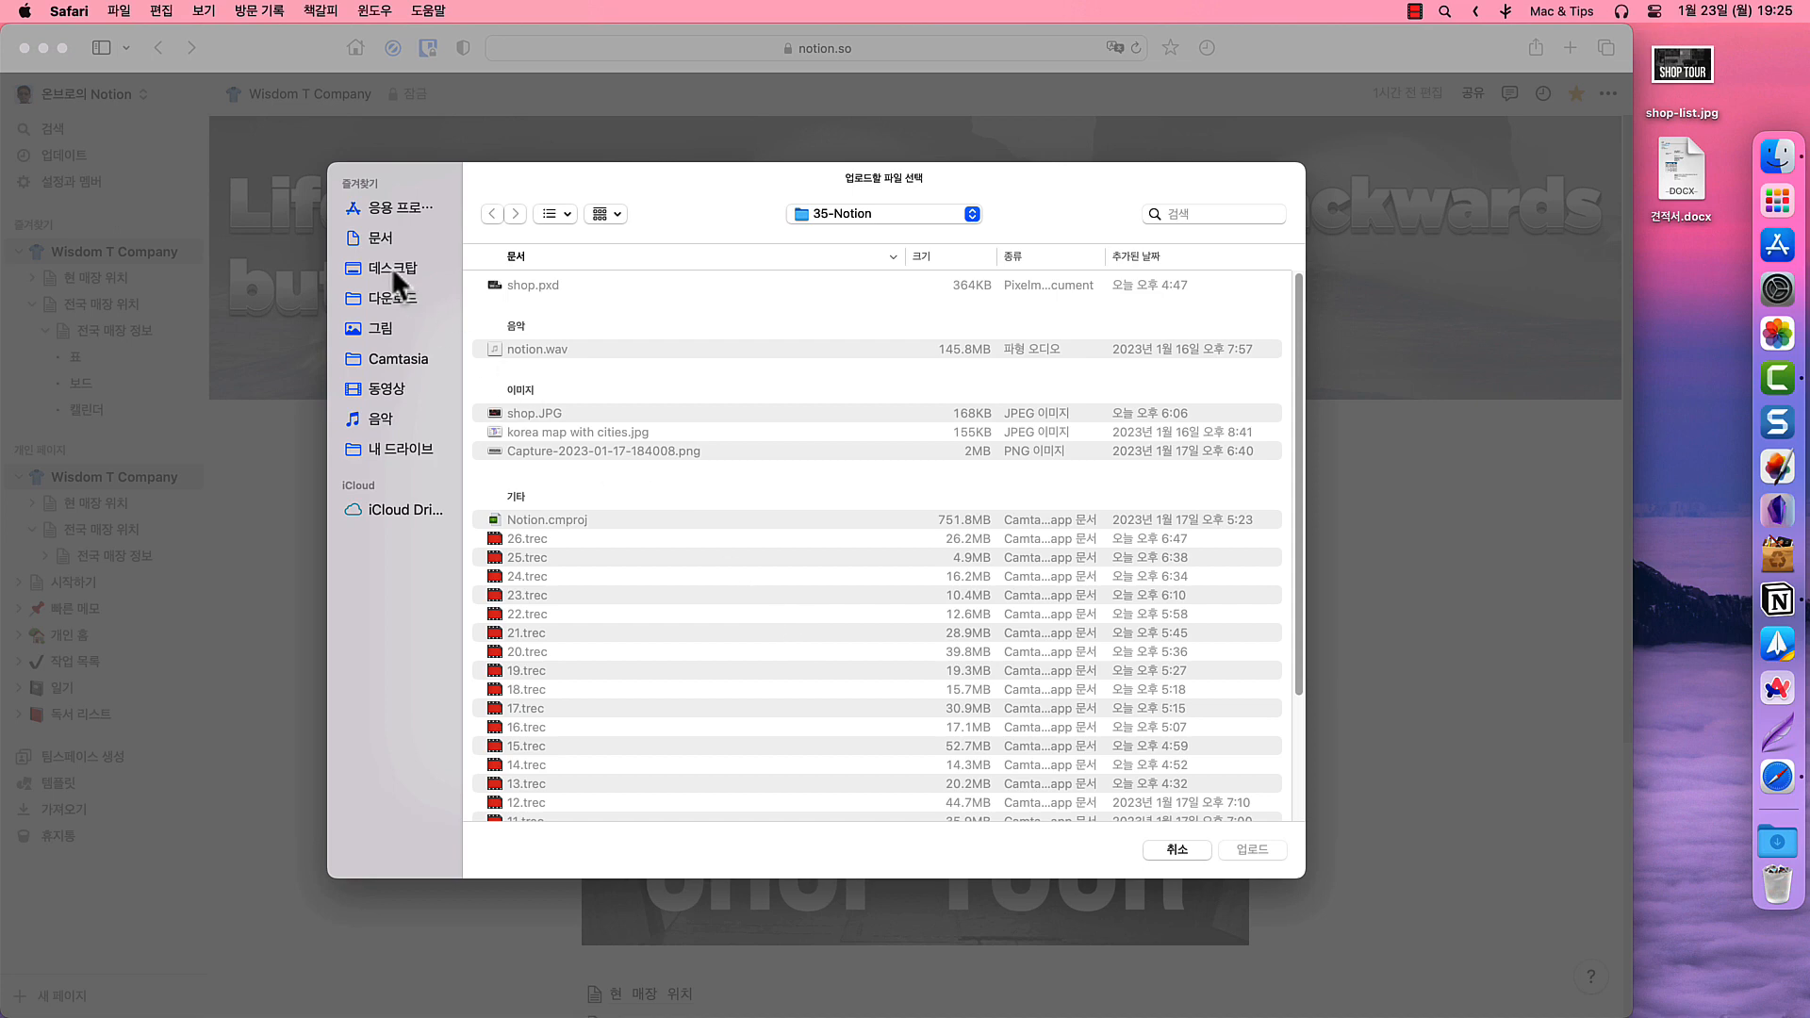
pyautogui.click(392, 268)
pyautogui.click(540, 281)
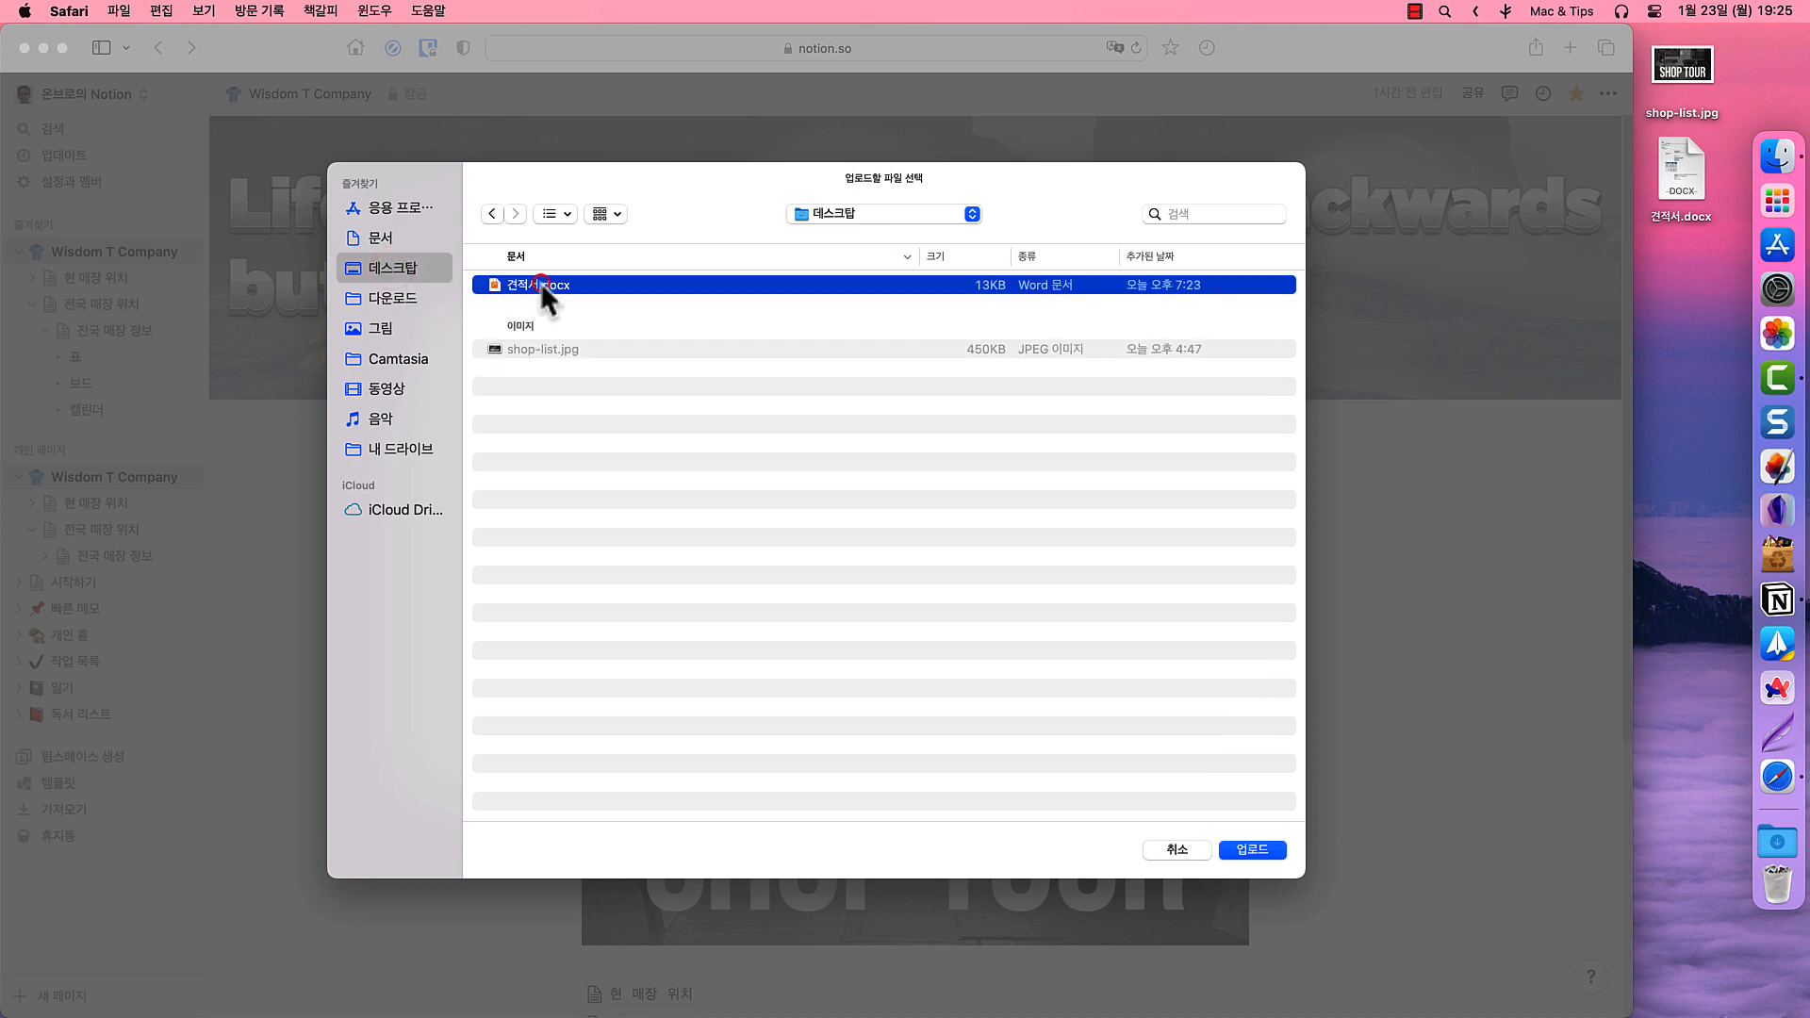
pyautogui.click(1240, 854)
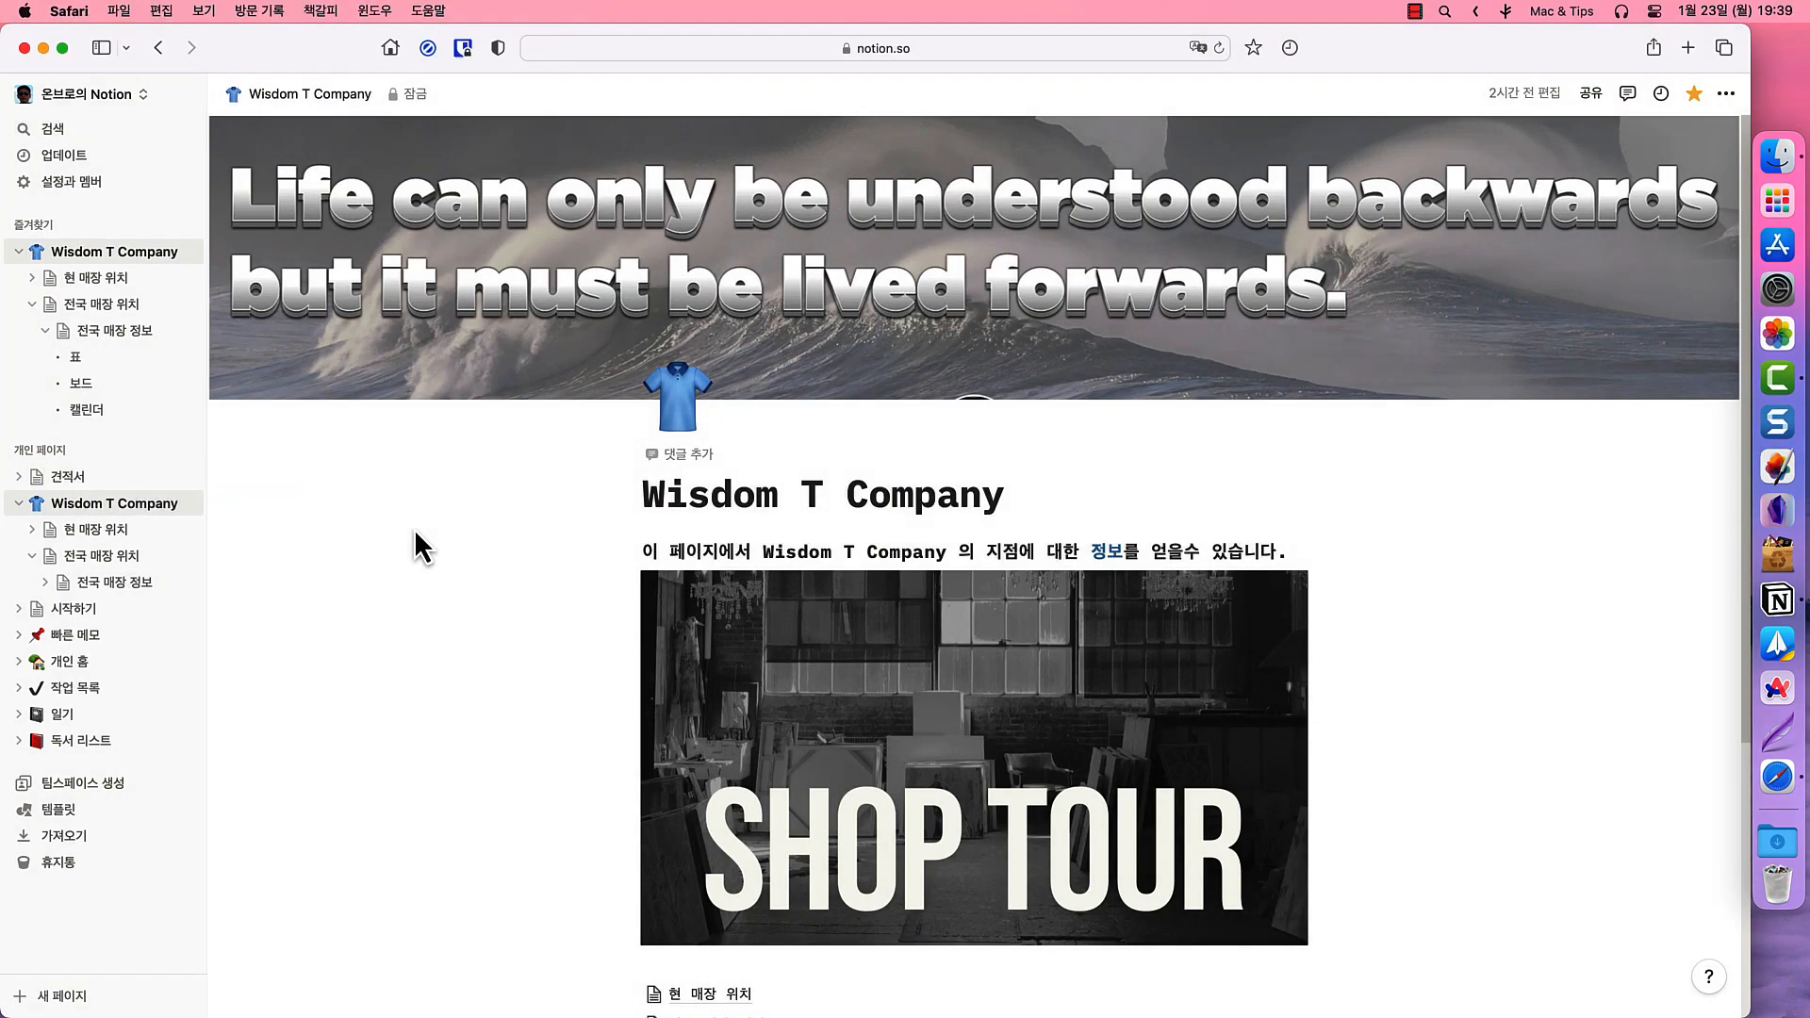
# - Search for 서울 and open the 서울 store page
pyautogui.click(66, 136)
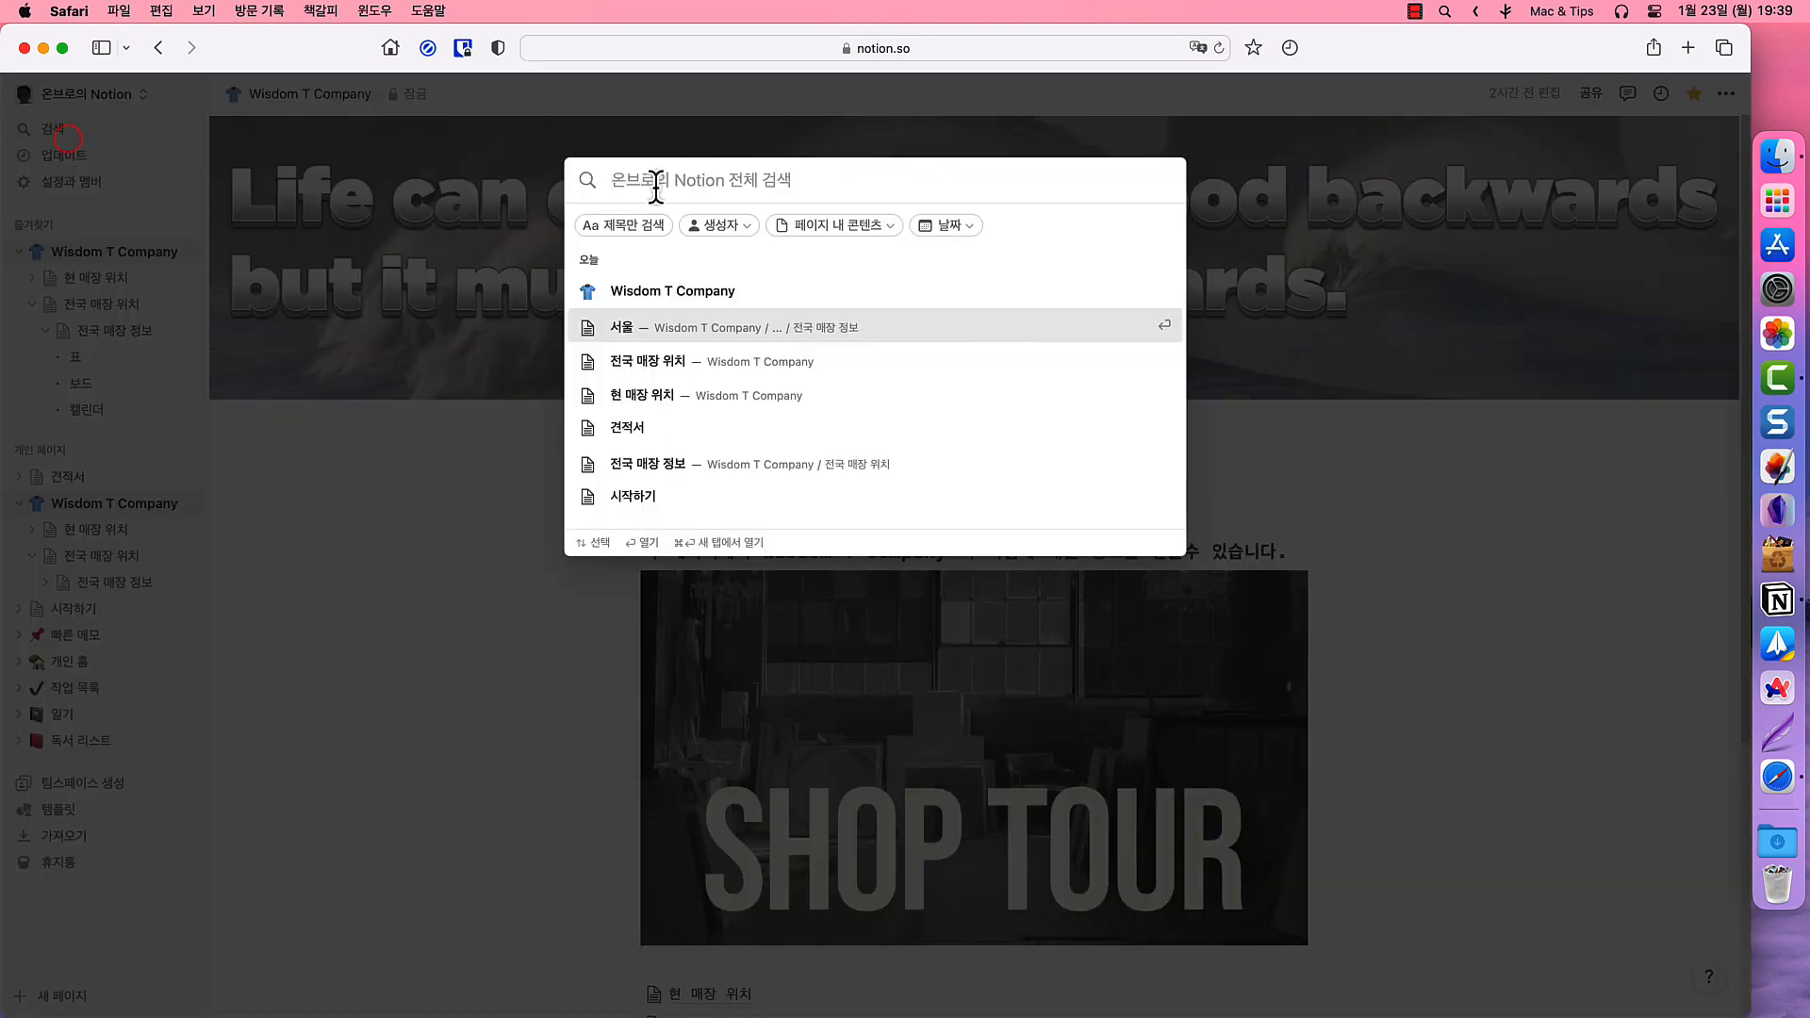
pyautogui.write('서울')
pyautogui.press('Return')
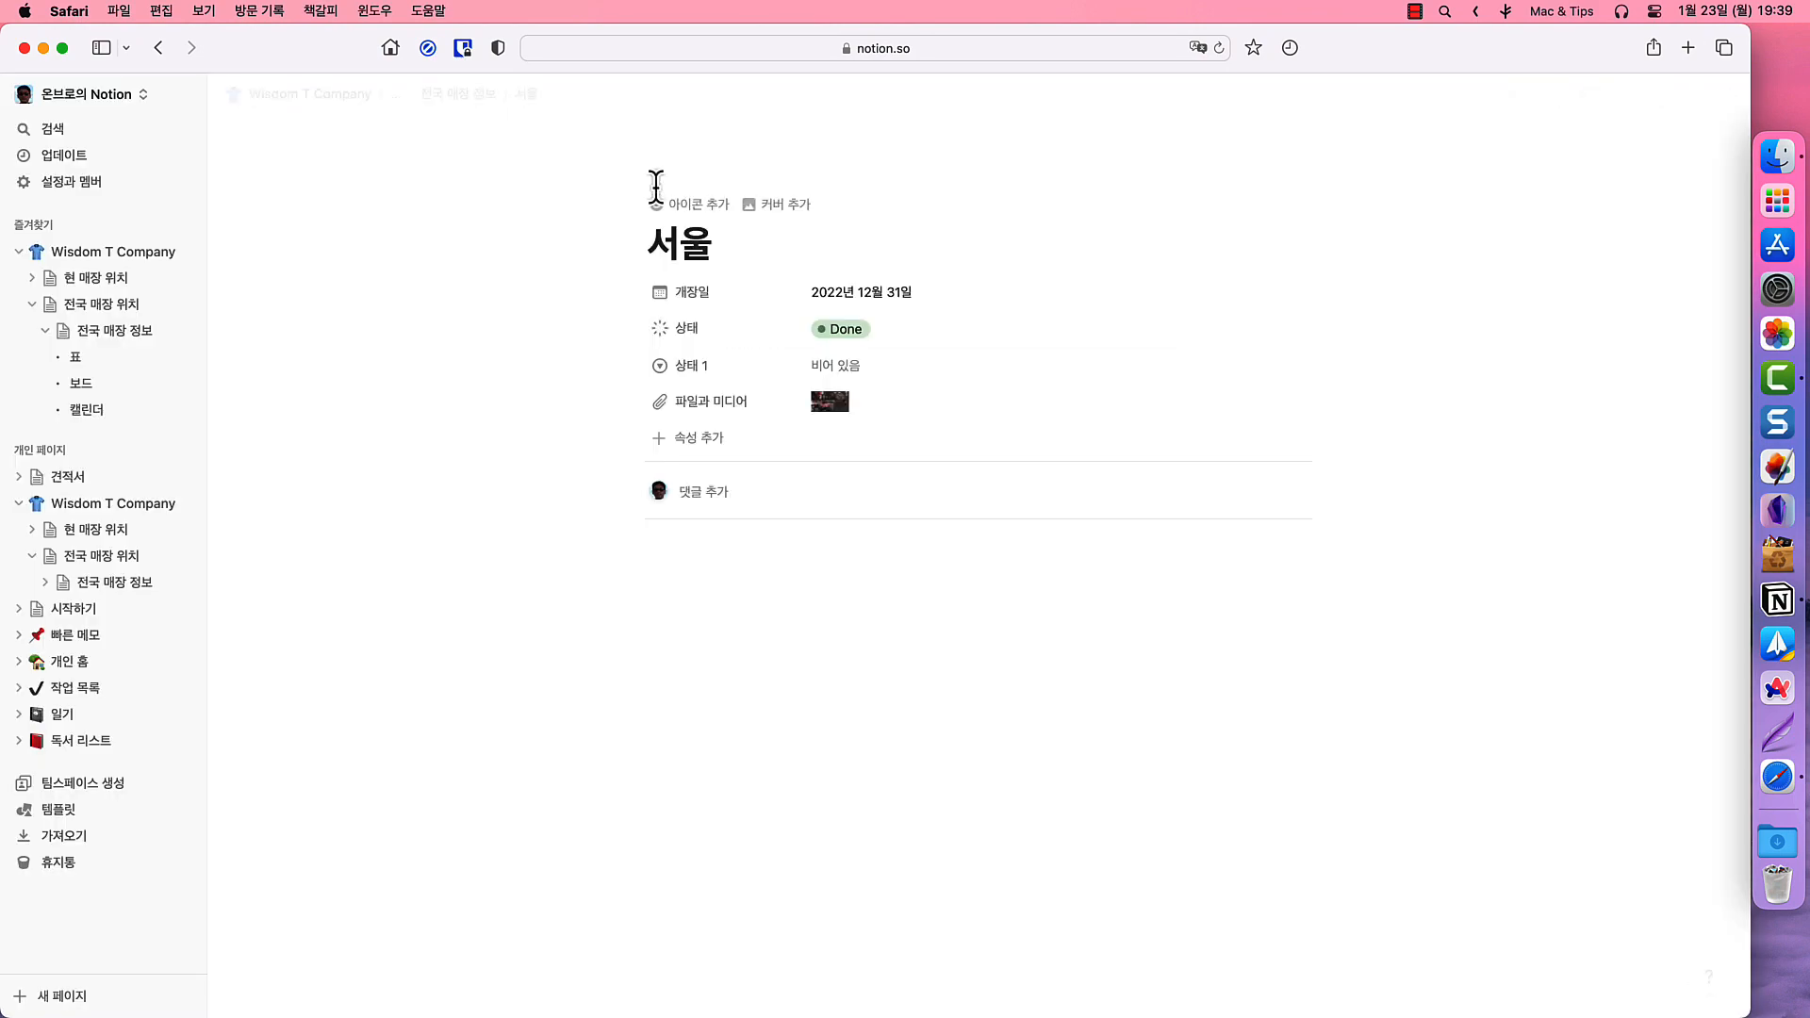
# - Embed a Google Map of Seoul City Hall below the page's properties using /지도
pyautogui.click(700, 555)
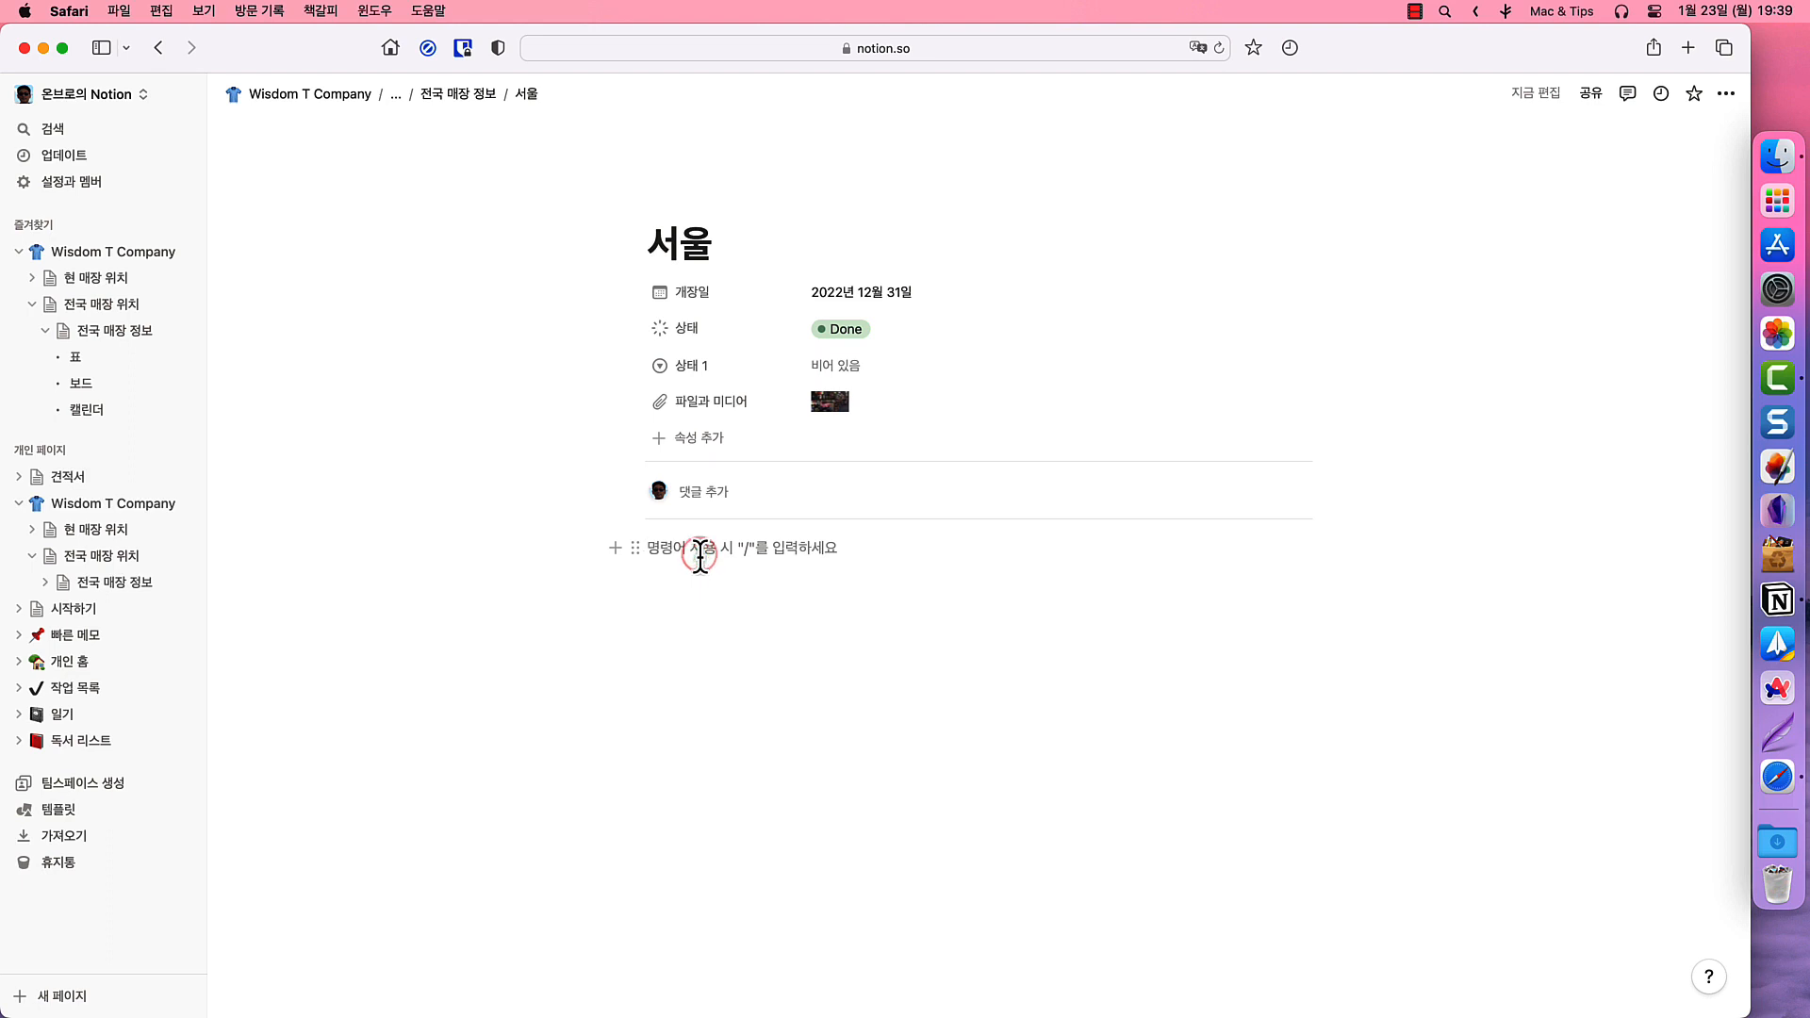
pyautogui.write('/지도')
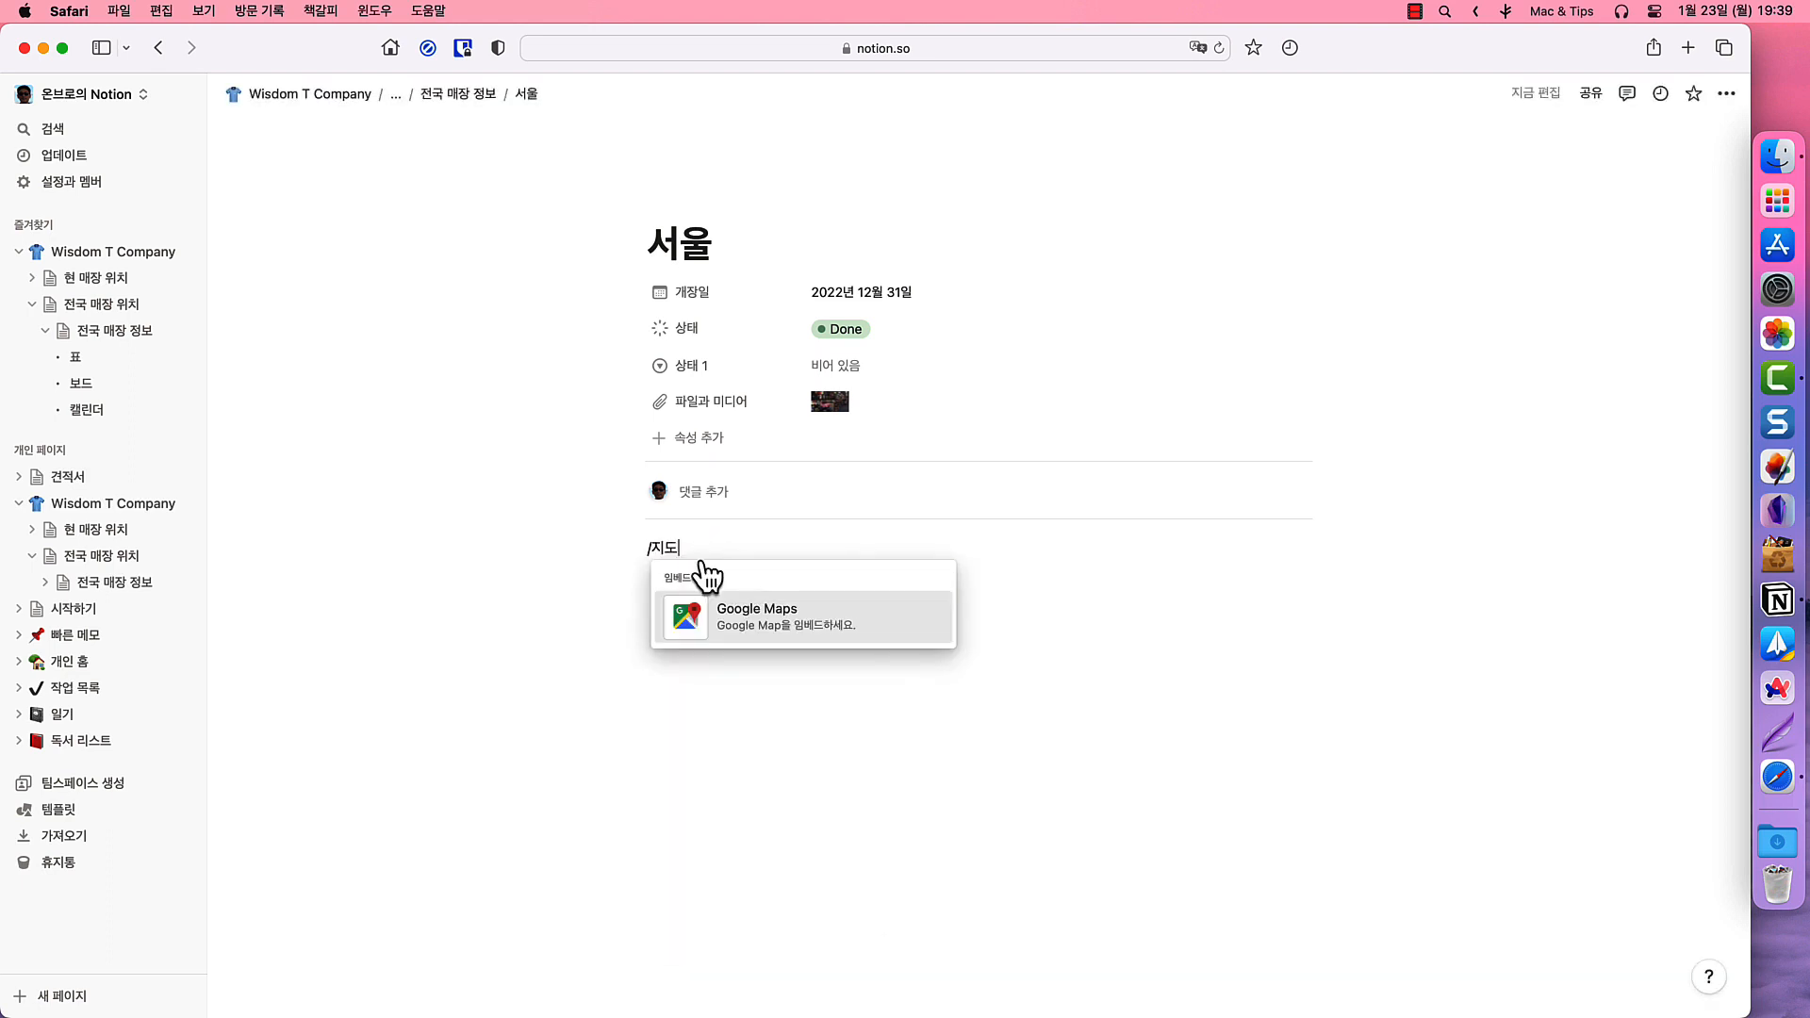
pyautogui.click(745, 609)
pyautogui.press('cmd+v')
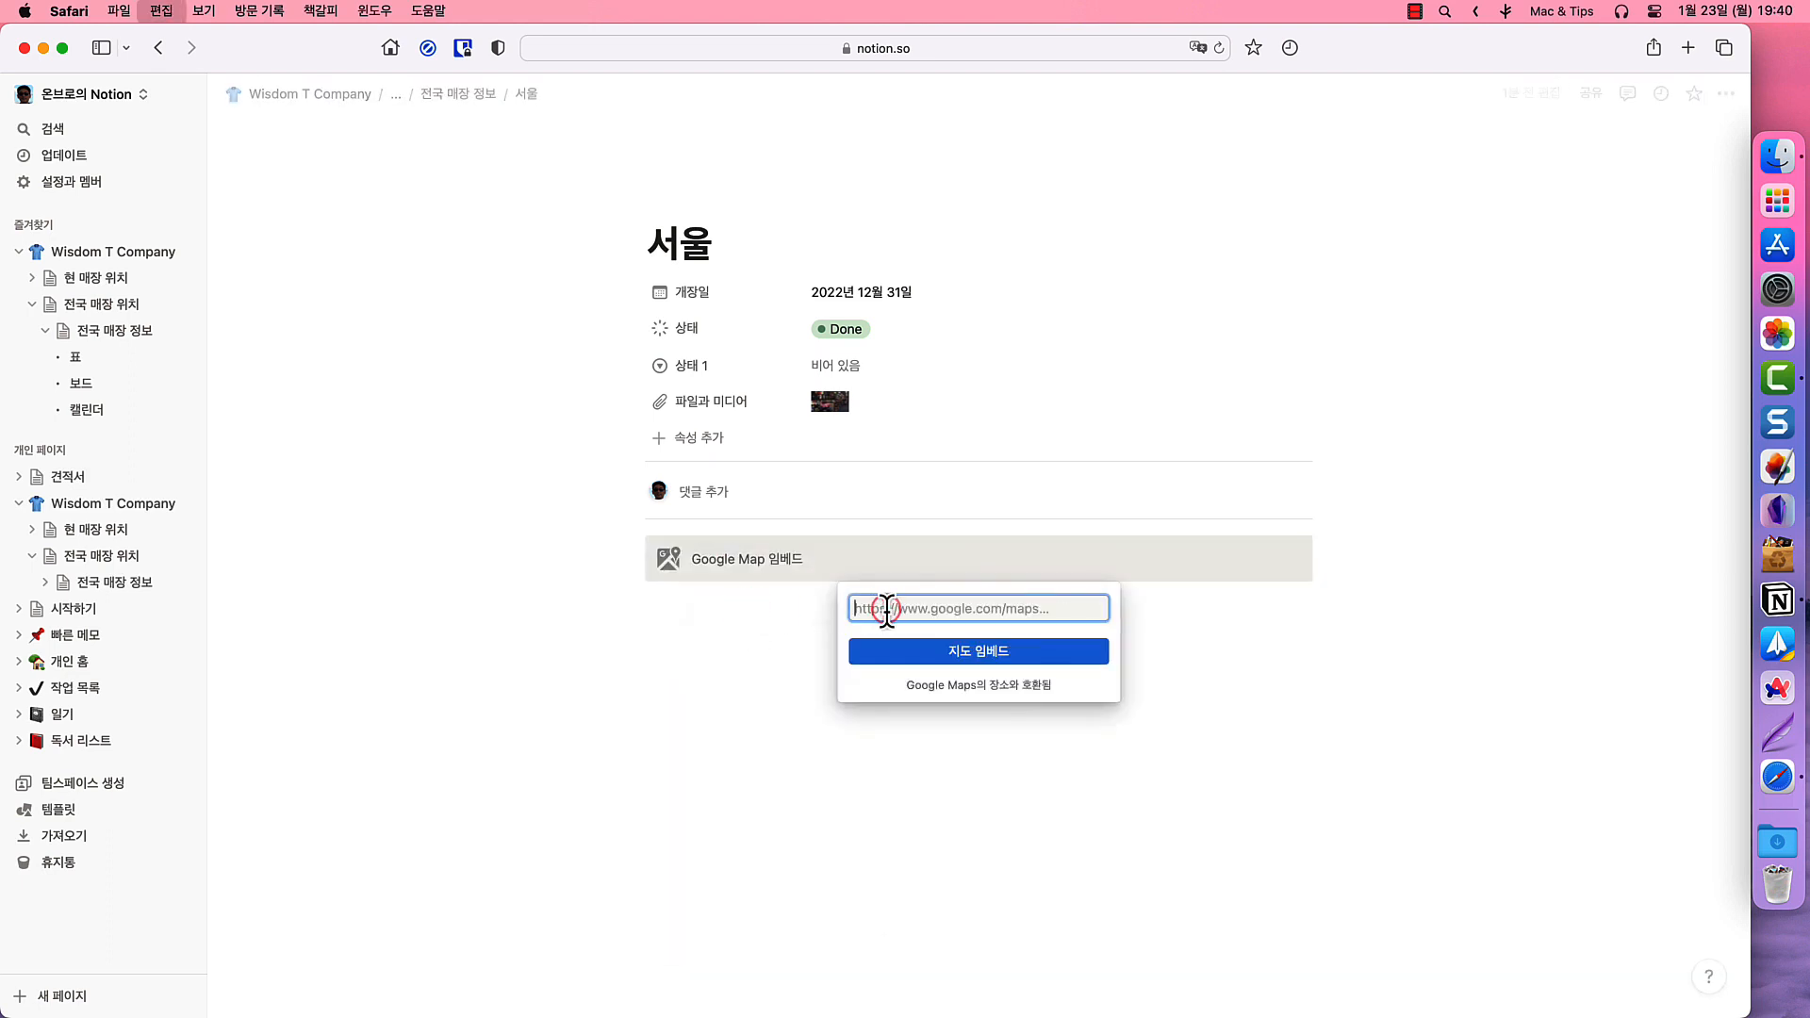
pyautogui.click(915, 650)
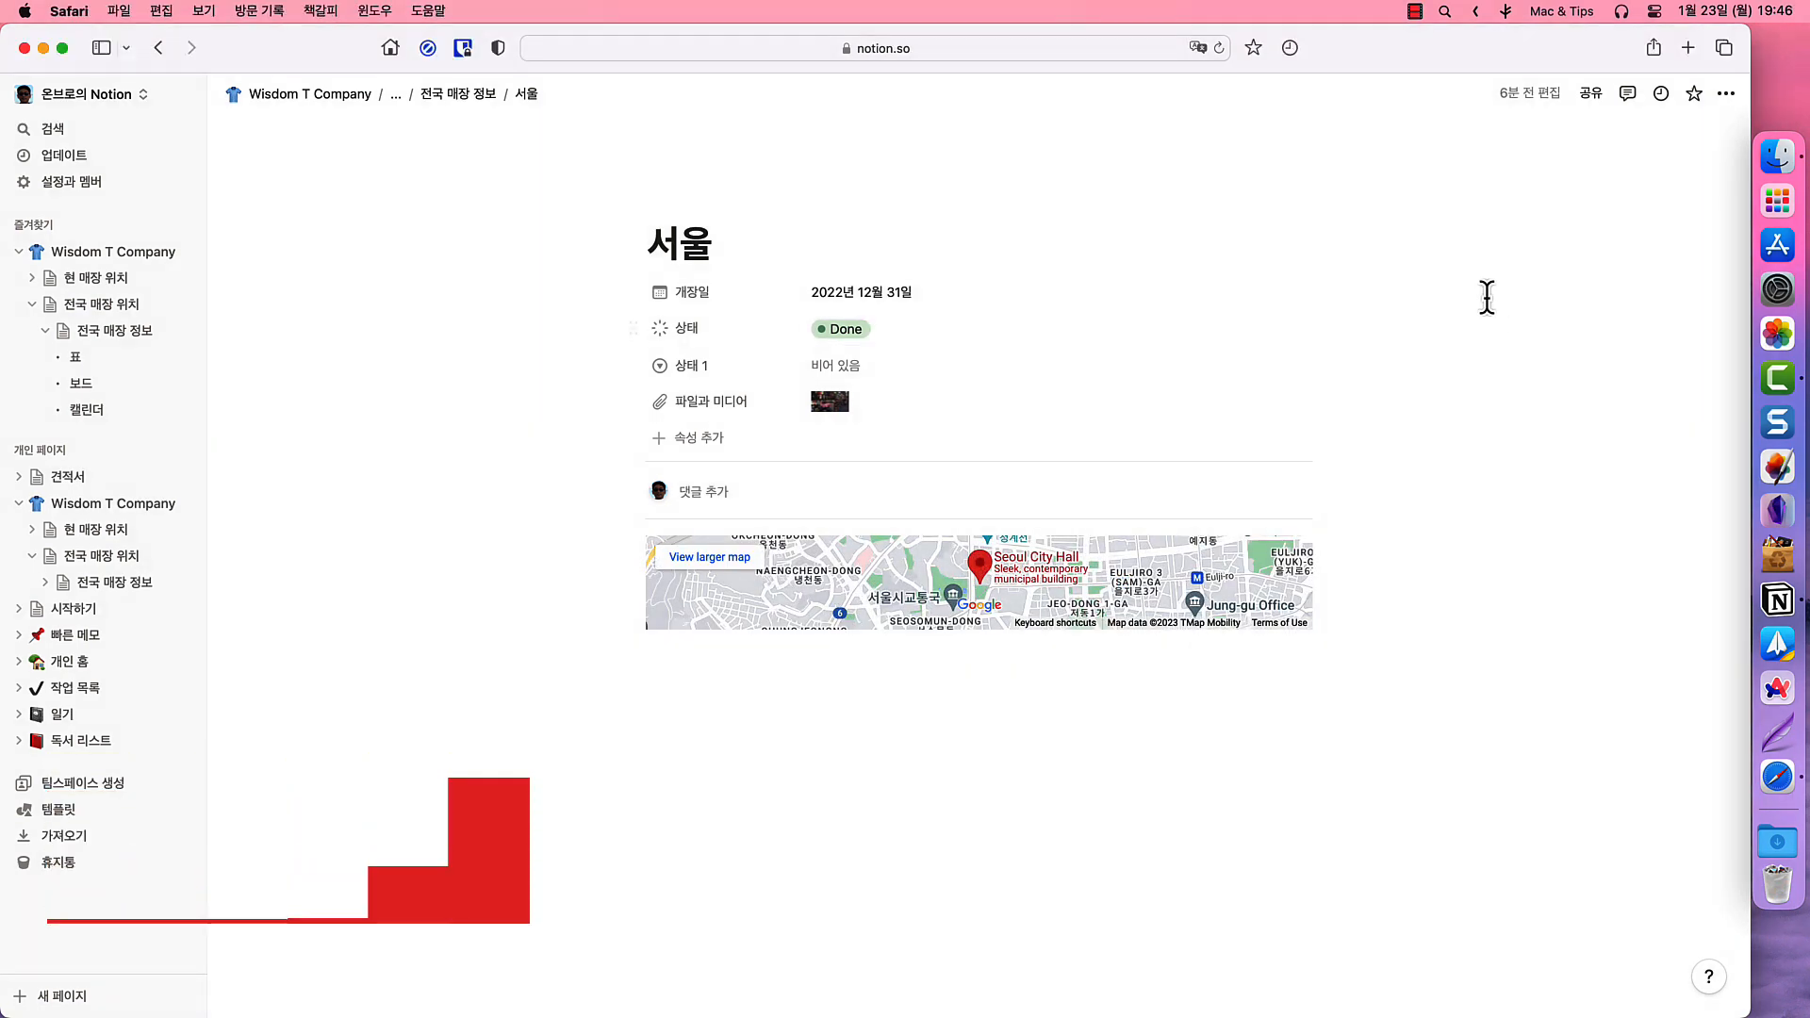
# - Invite a collaborator to the 서울 page by their e-mail address with a chosen access level
pyautogui.click(1591, 94)
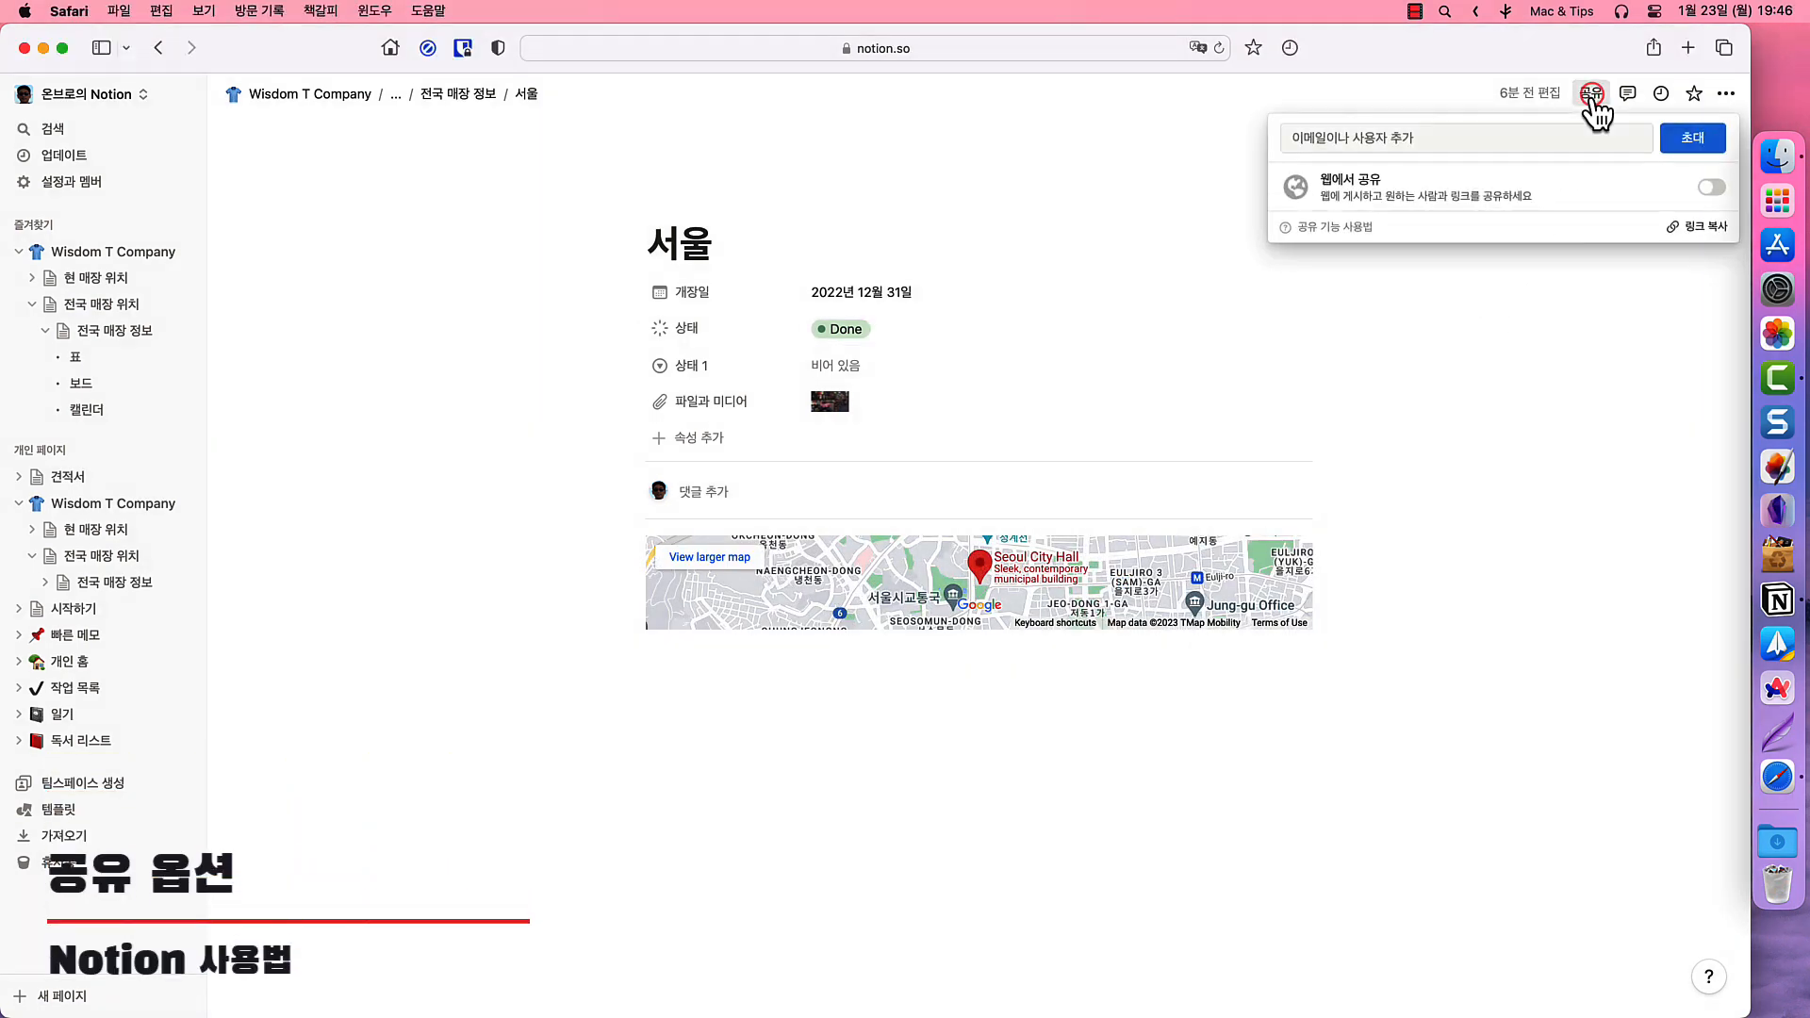
pyautogui.click(1538, 137)
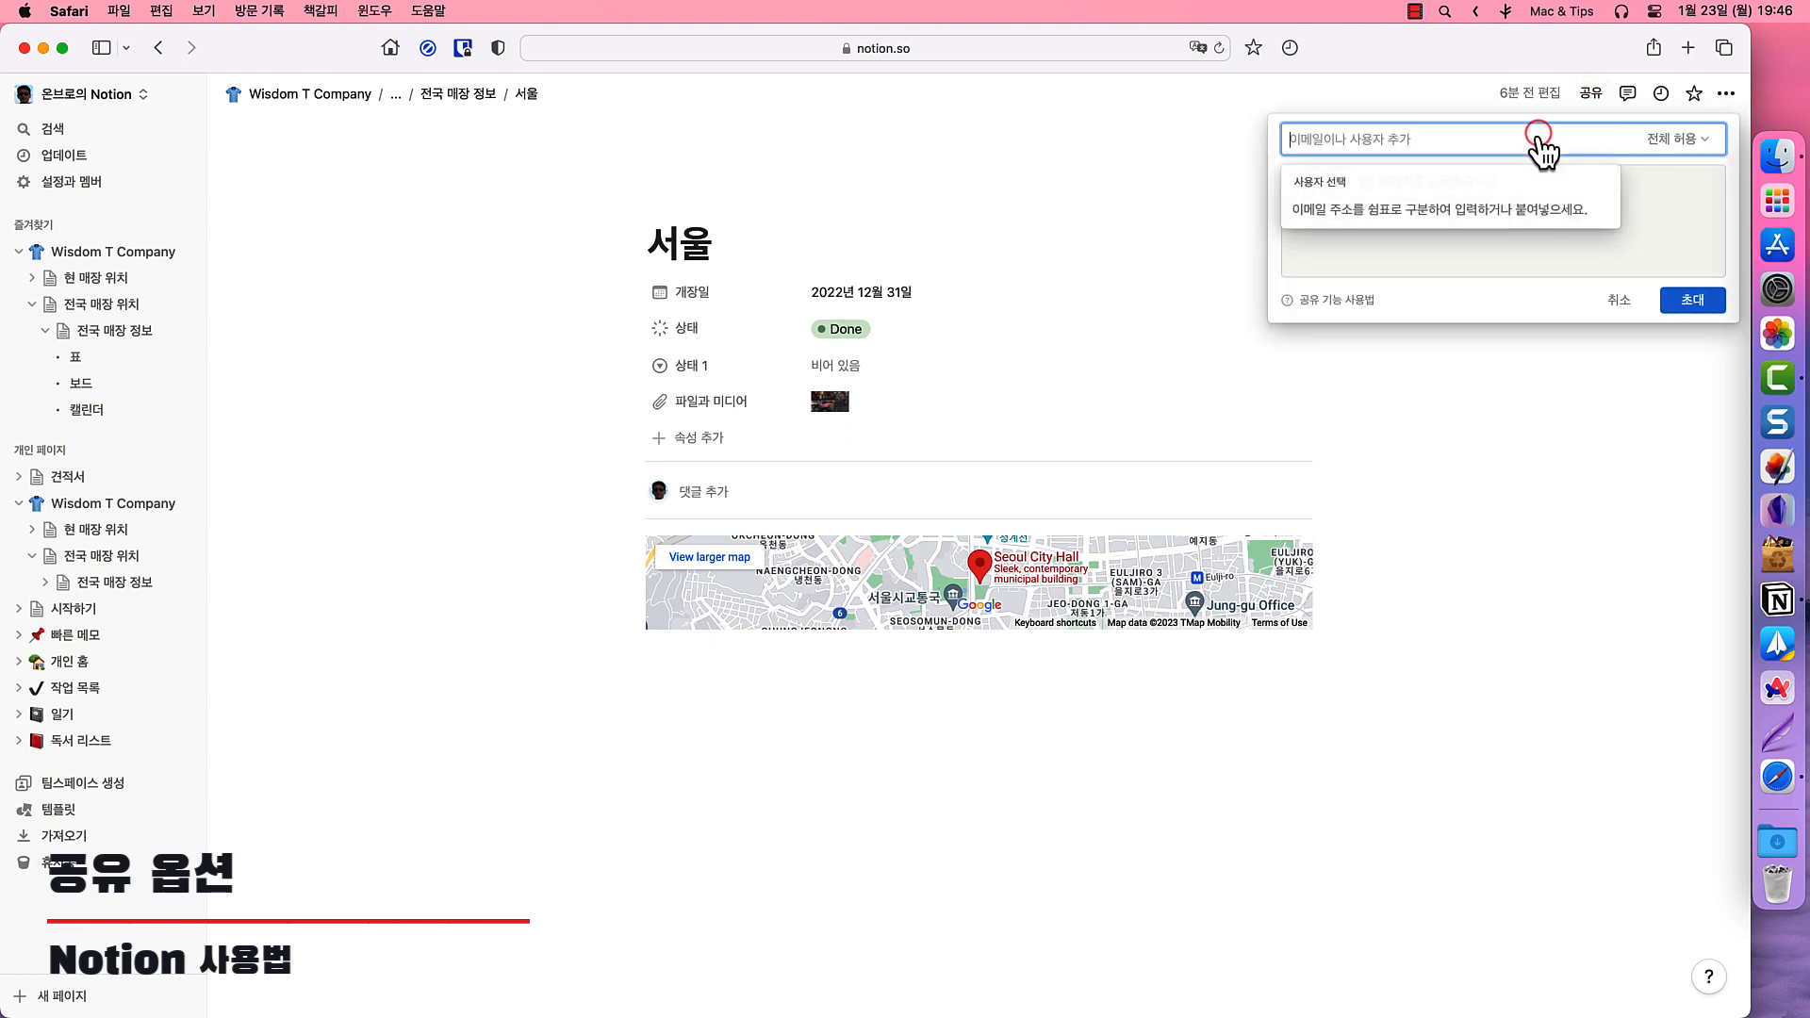
pyautogui.write('ㅑㅜ')
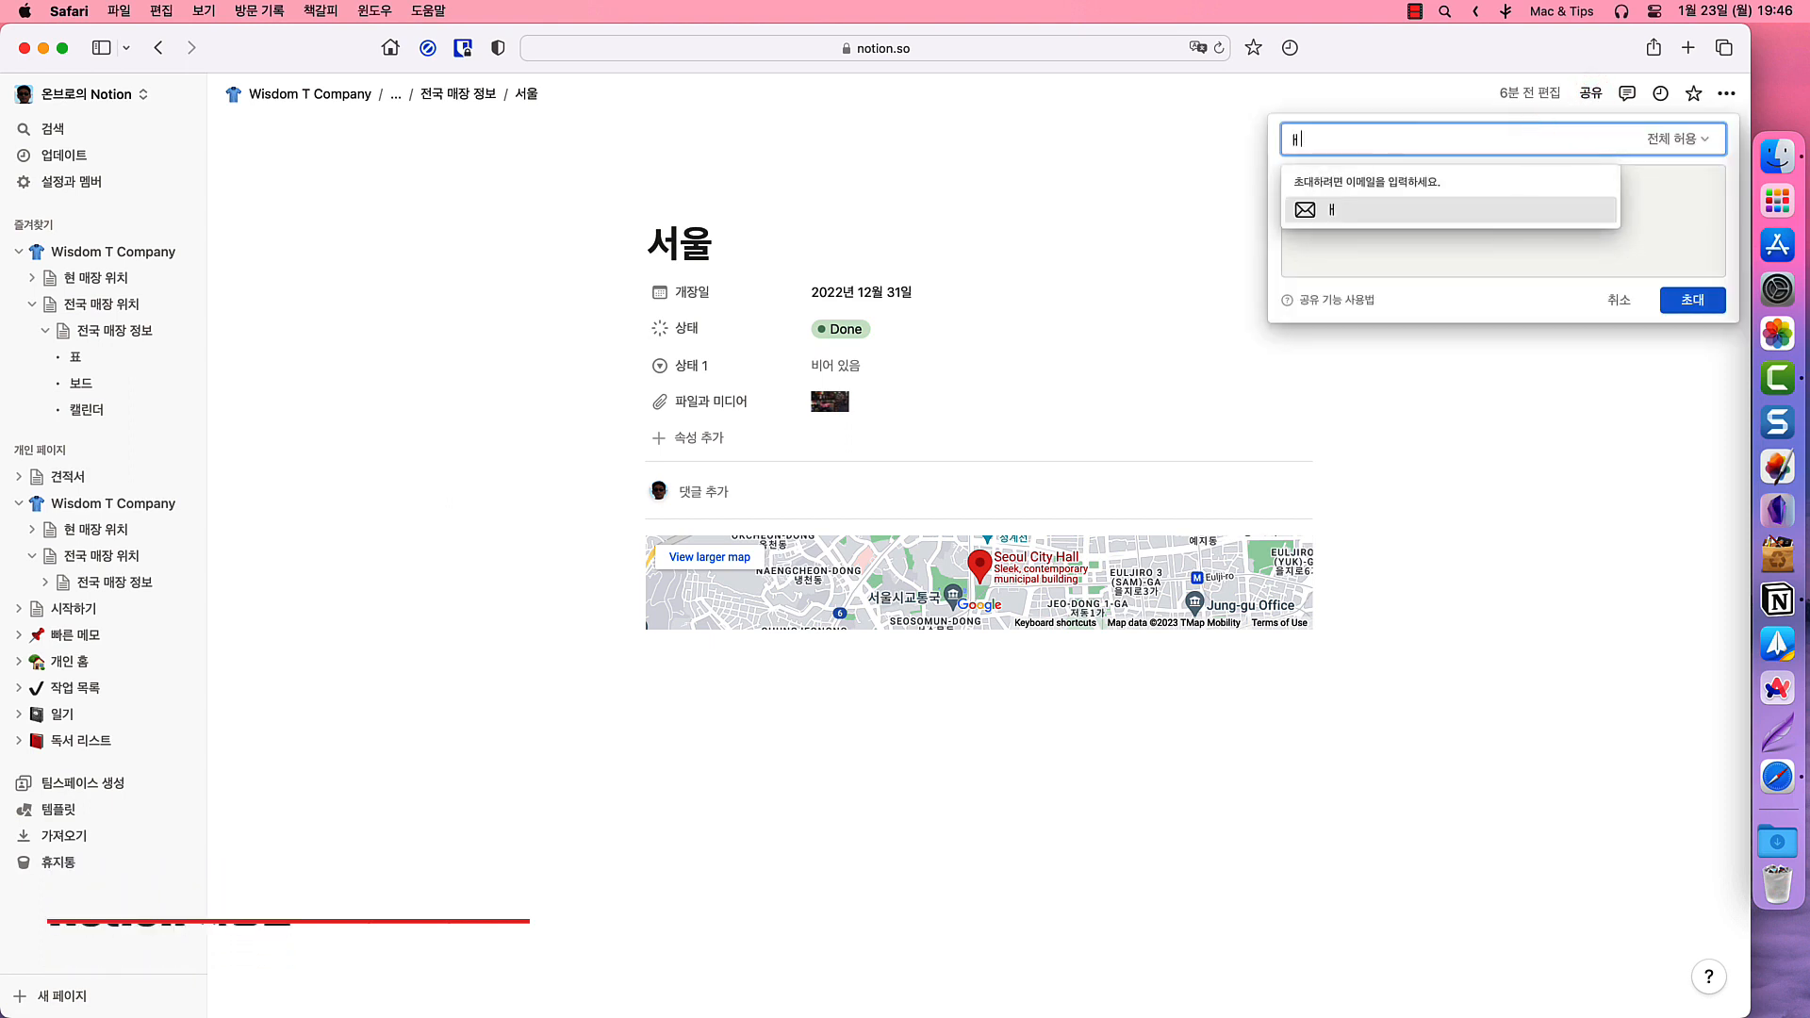
pyautogui.press('BackSpace')
pyautogui.press('BackSpace')
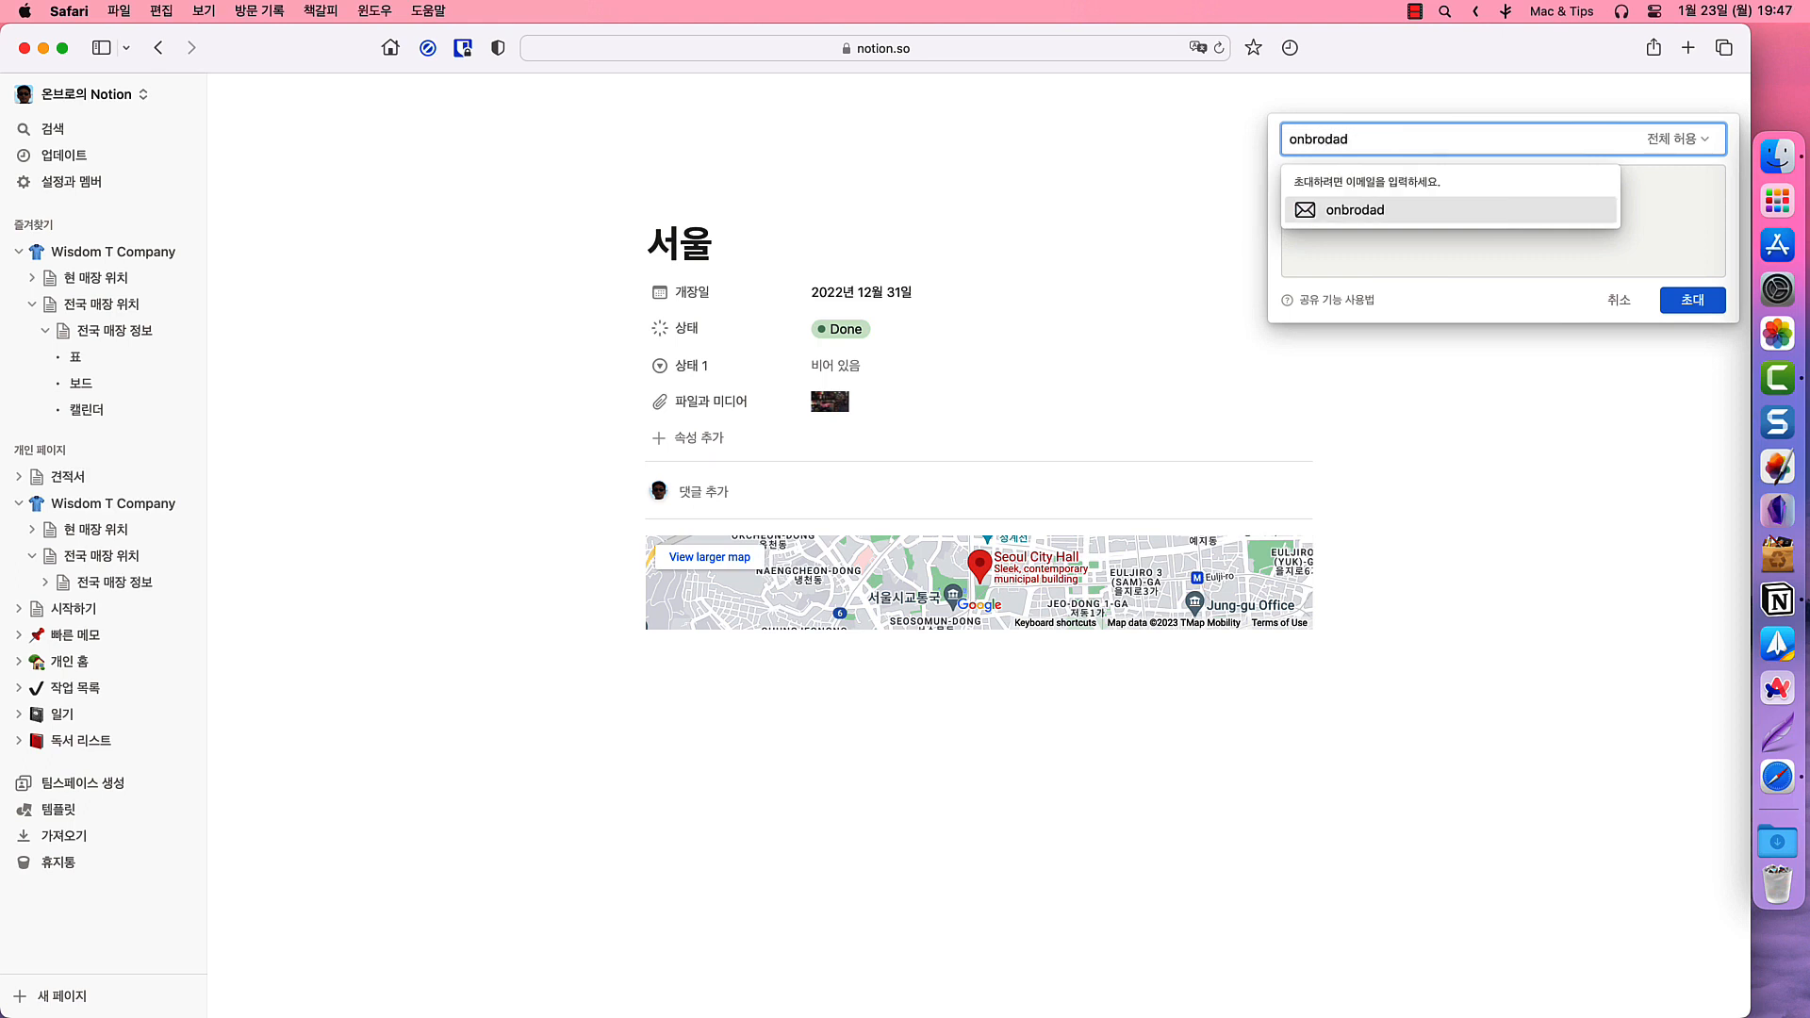
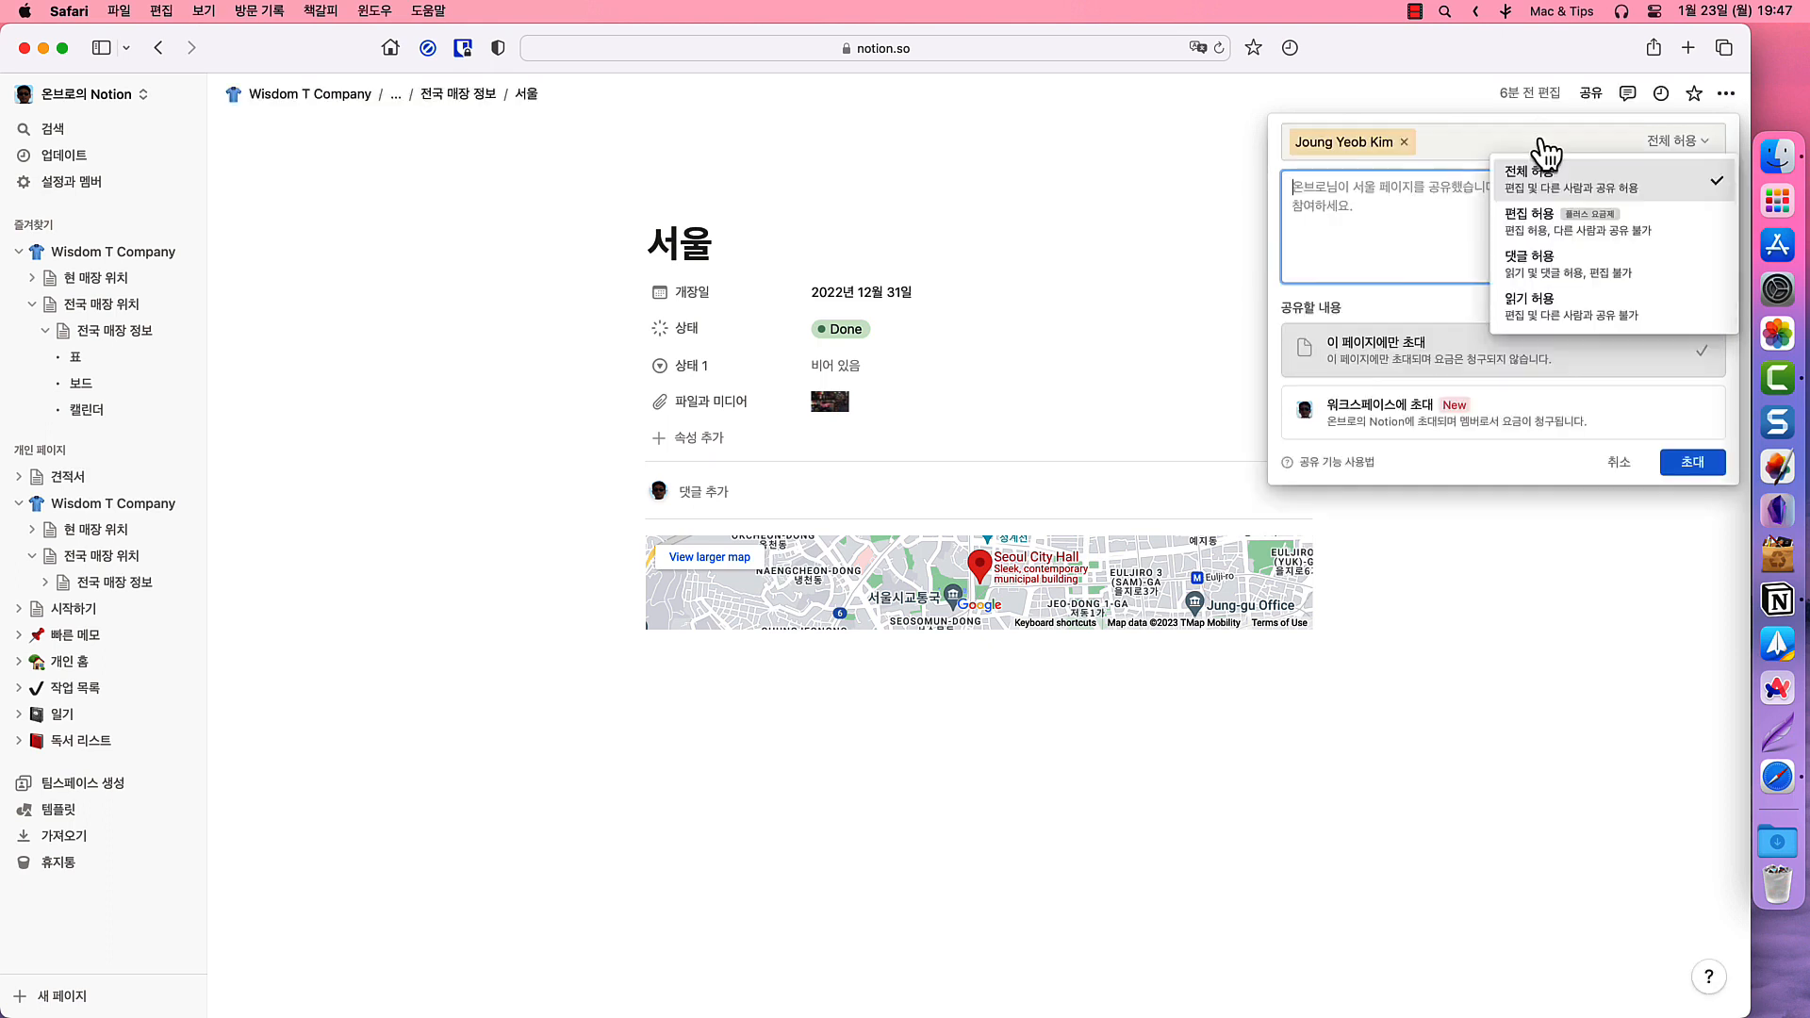
pyautogui.moveTo(1668, 229)
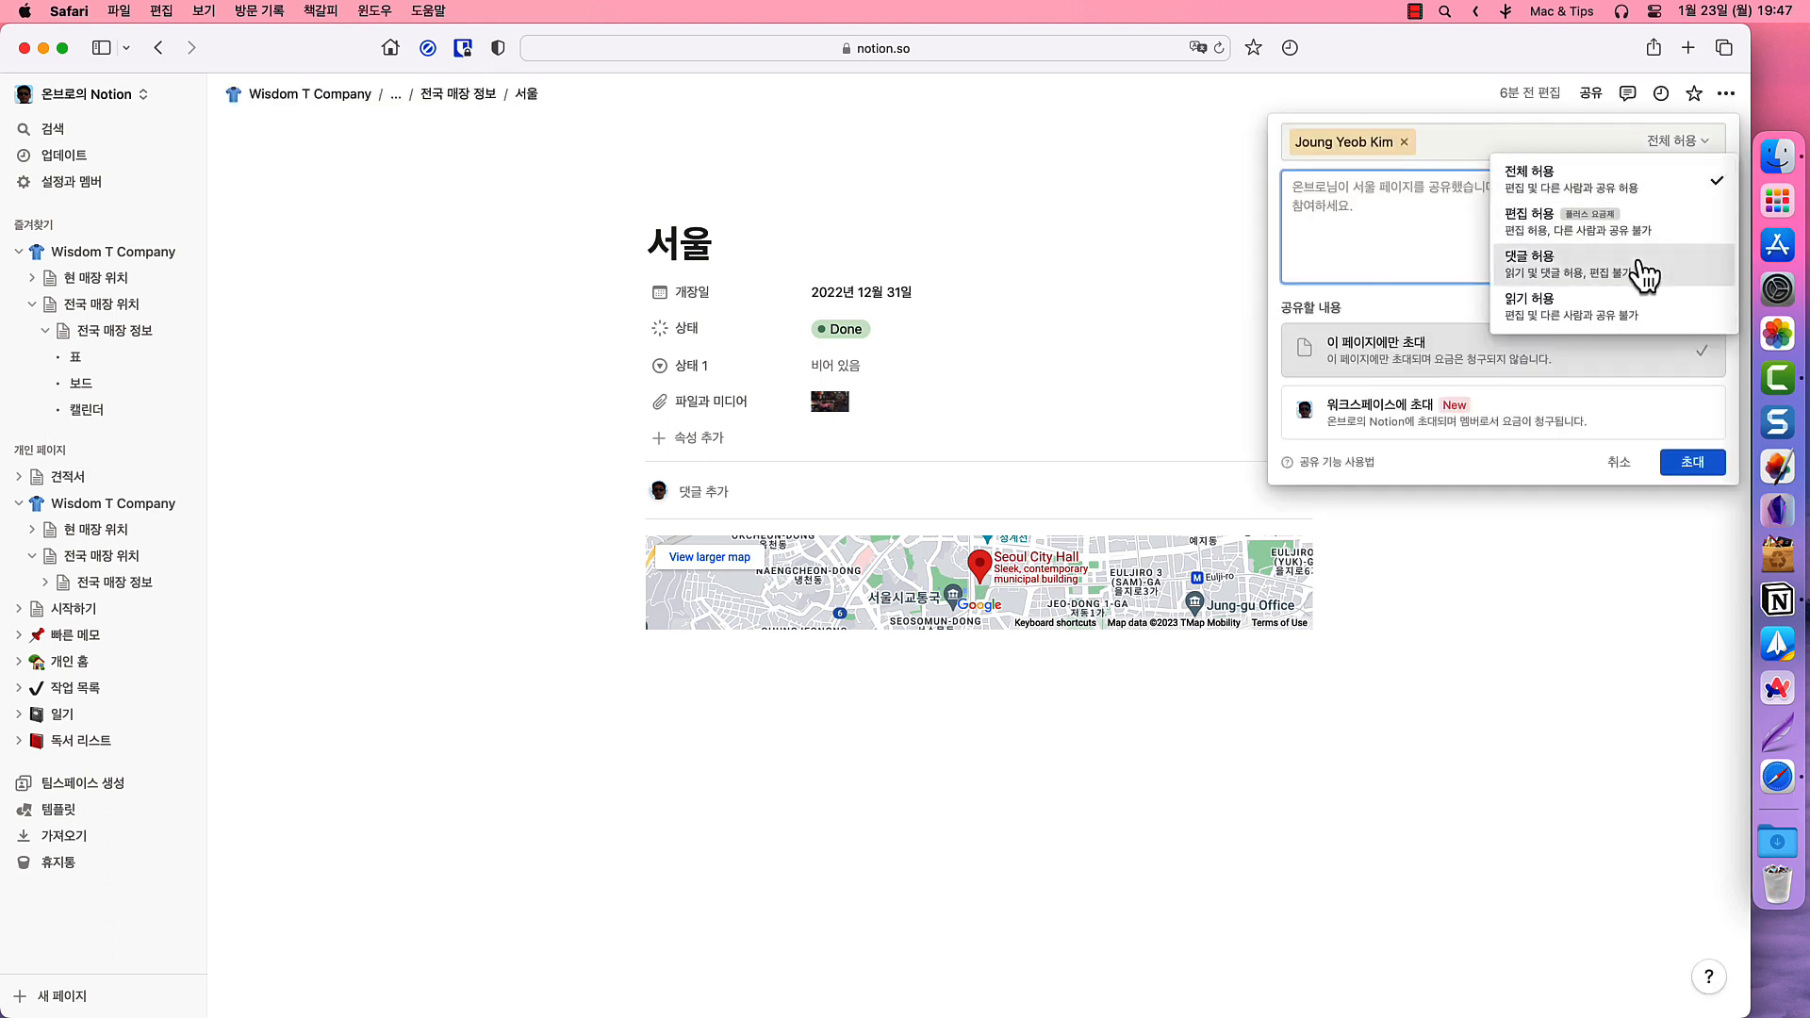
pyautogui.click(1666, 338)
pyautogui.click(1690, 462)
pyautogui.click(1687, 458)
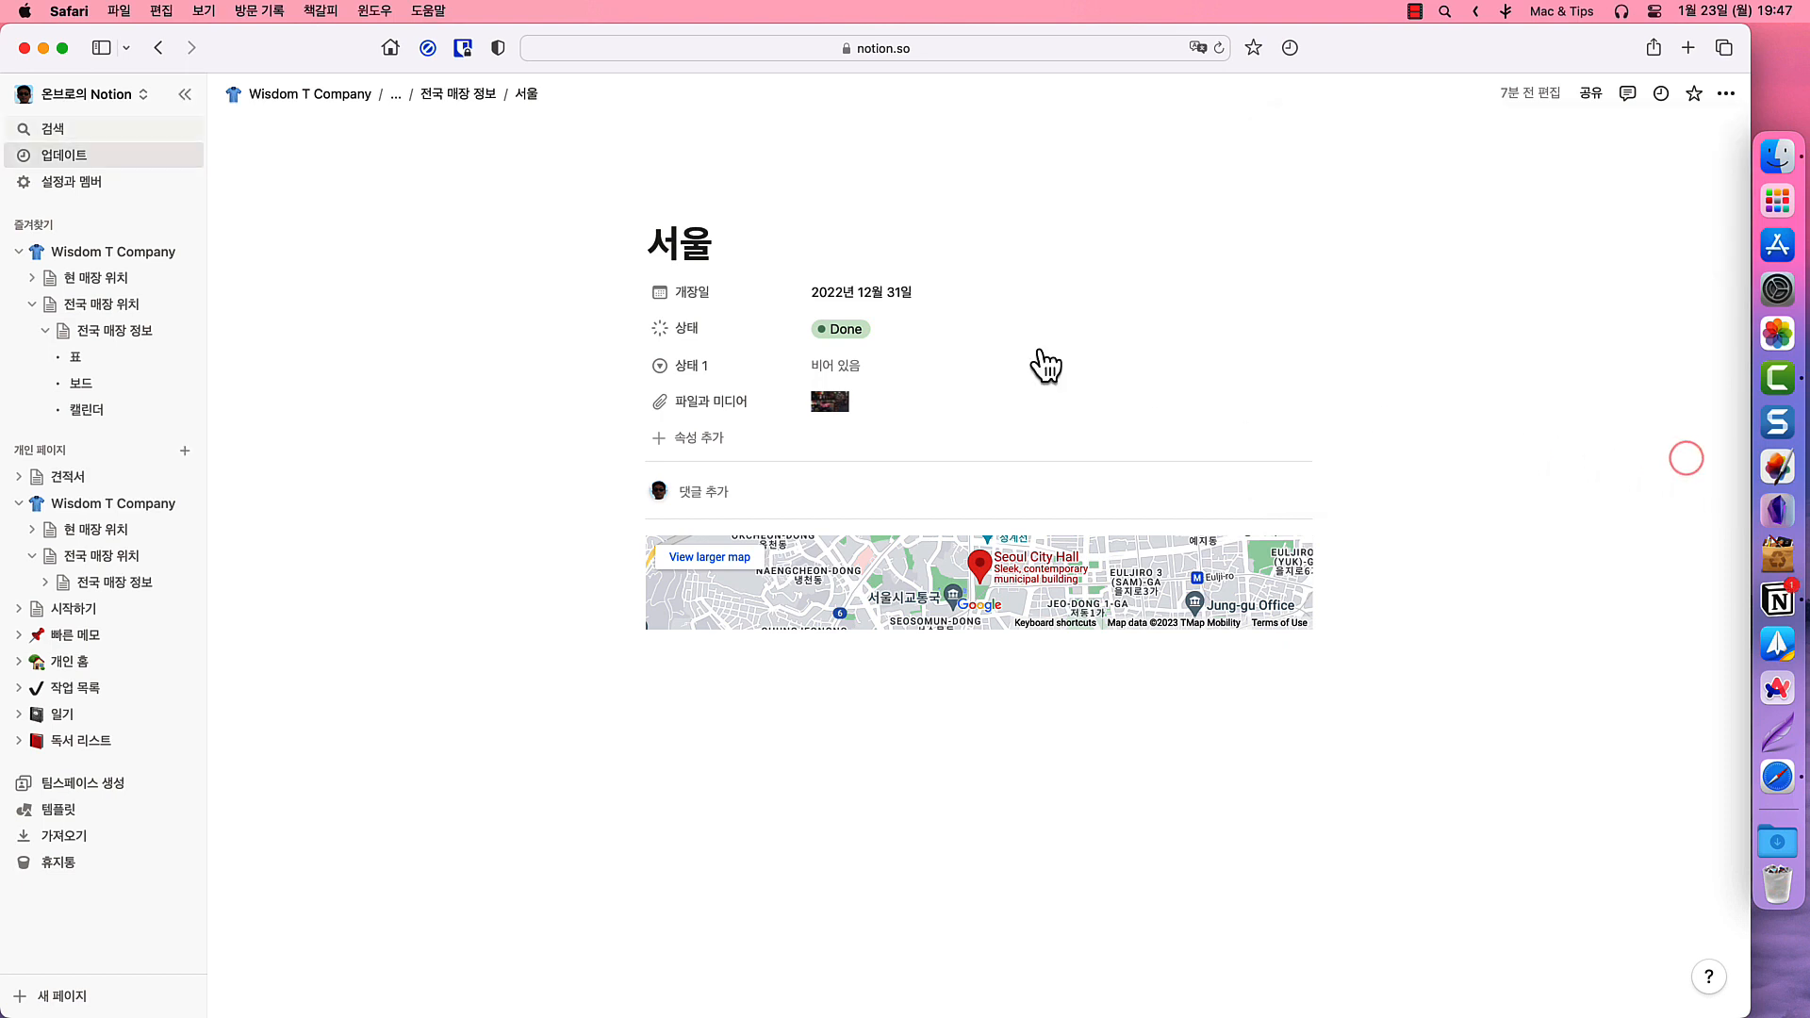
pyautogui.click(78, 191)
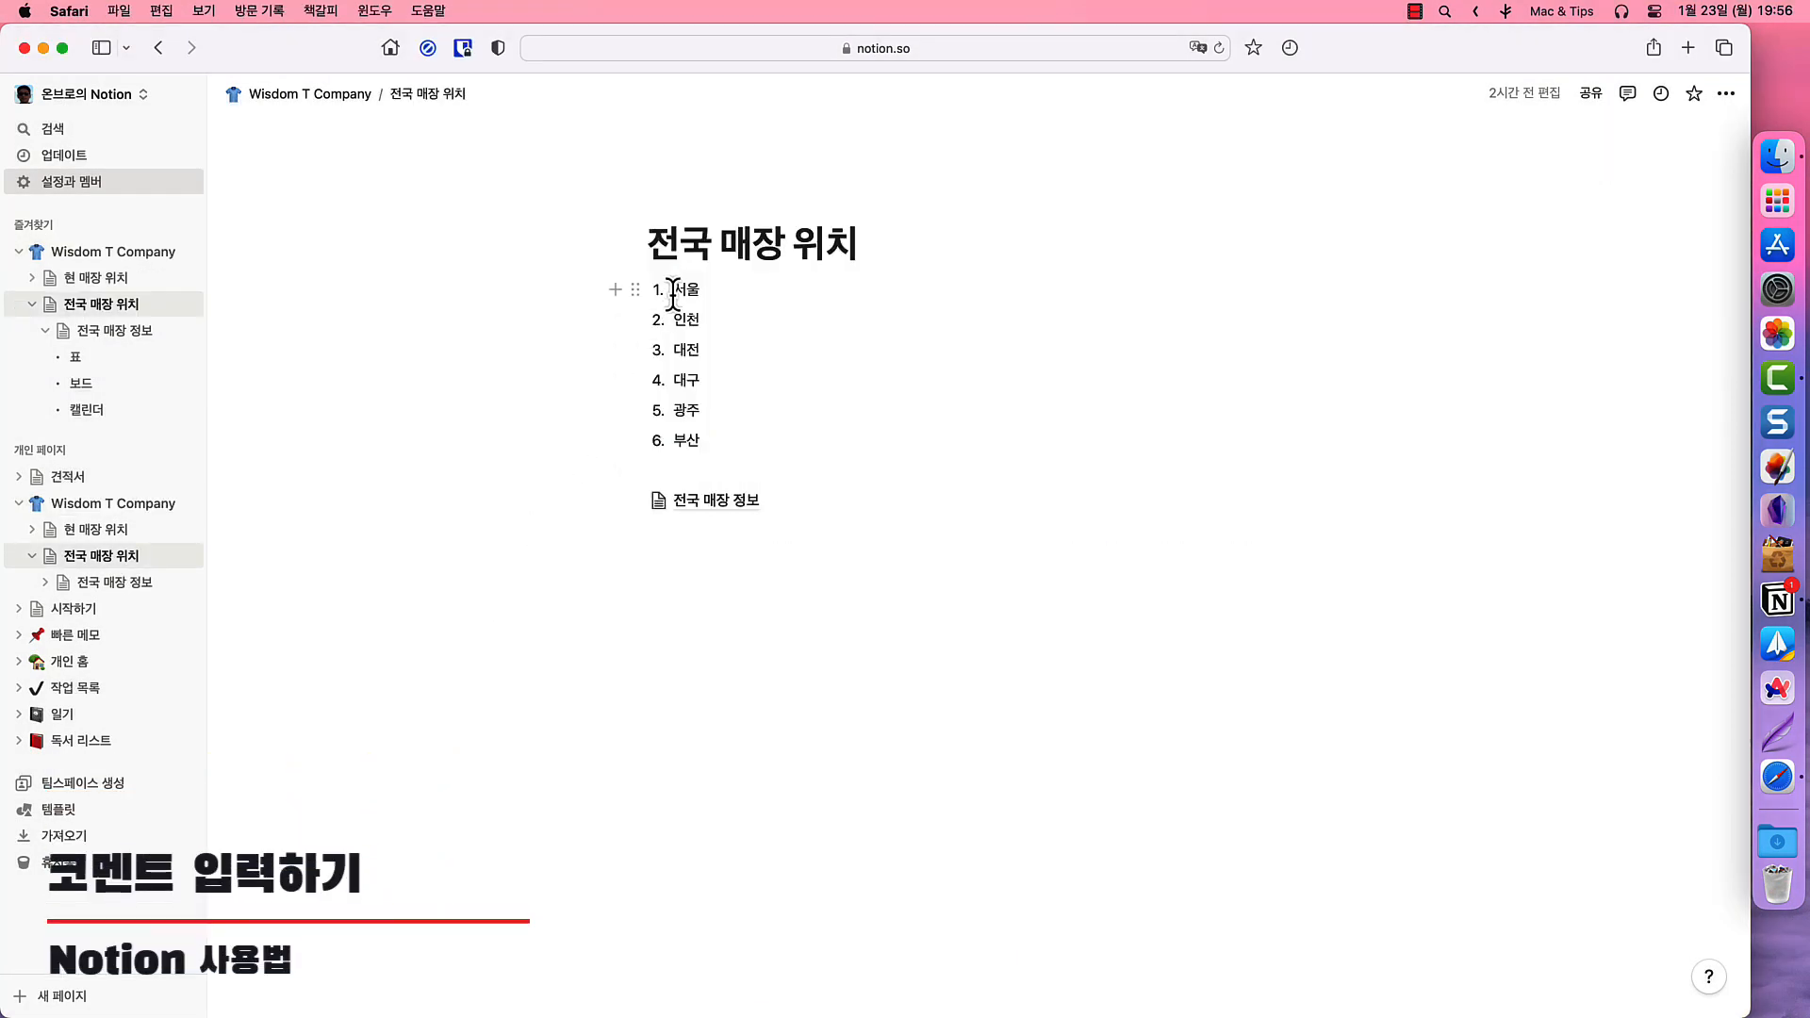
# - Comment '견적서 보내기' on the word 서울, mentioning the collaborator
pyautogui.moveTo(672, 294); pyautogui.dragTo(698, 293)
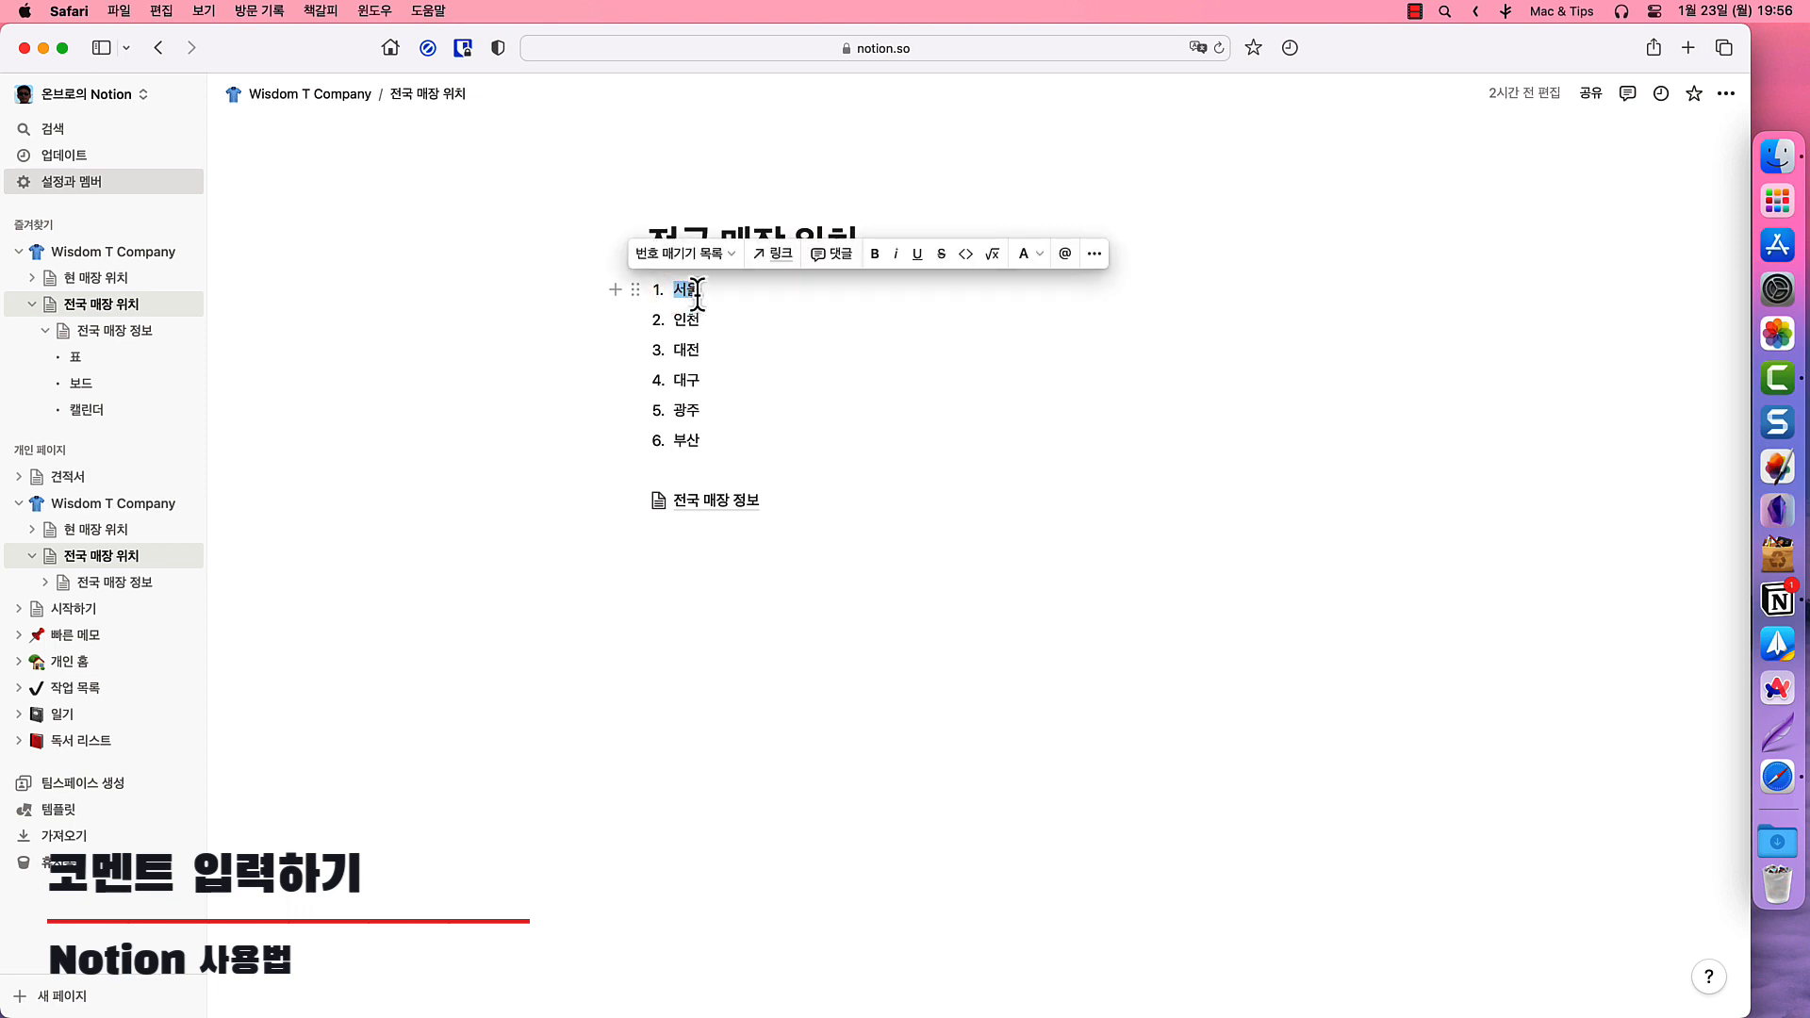
pyautogui.click(834, 256)
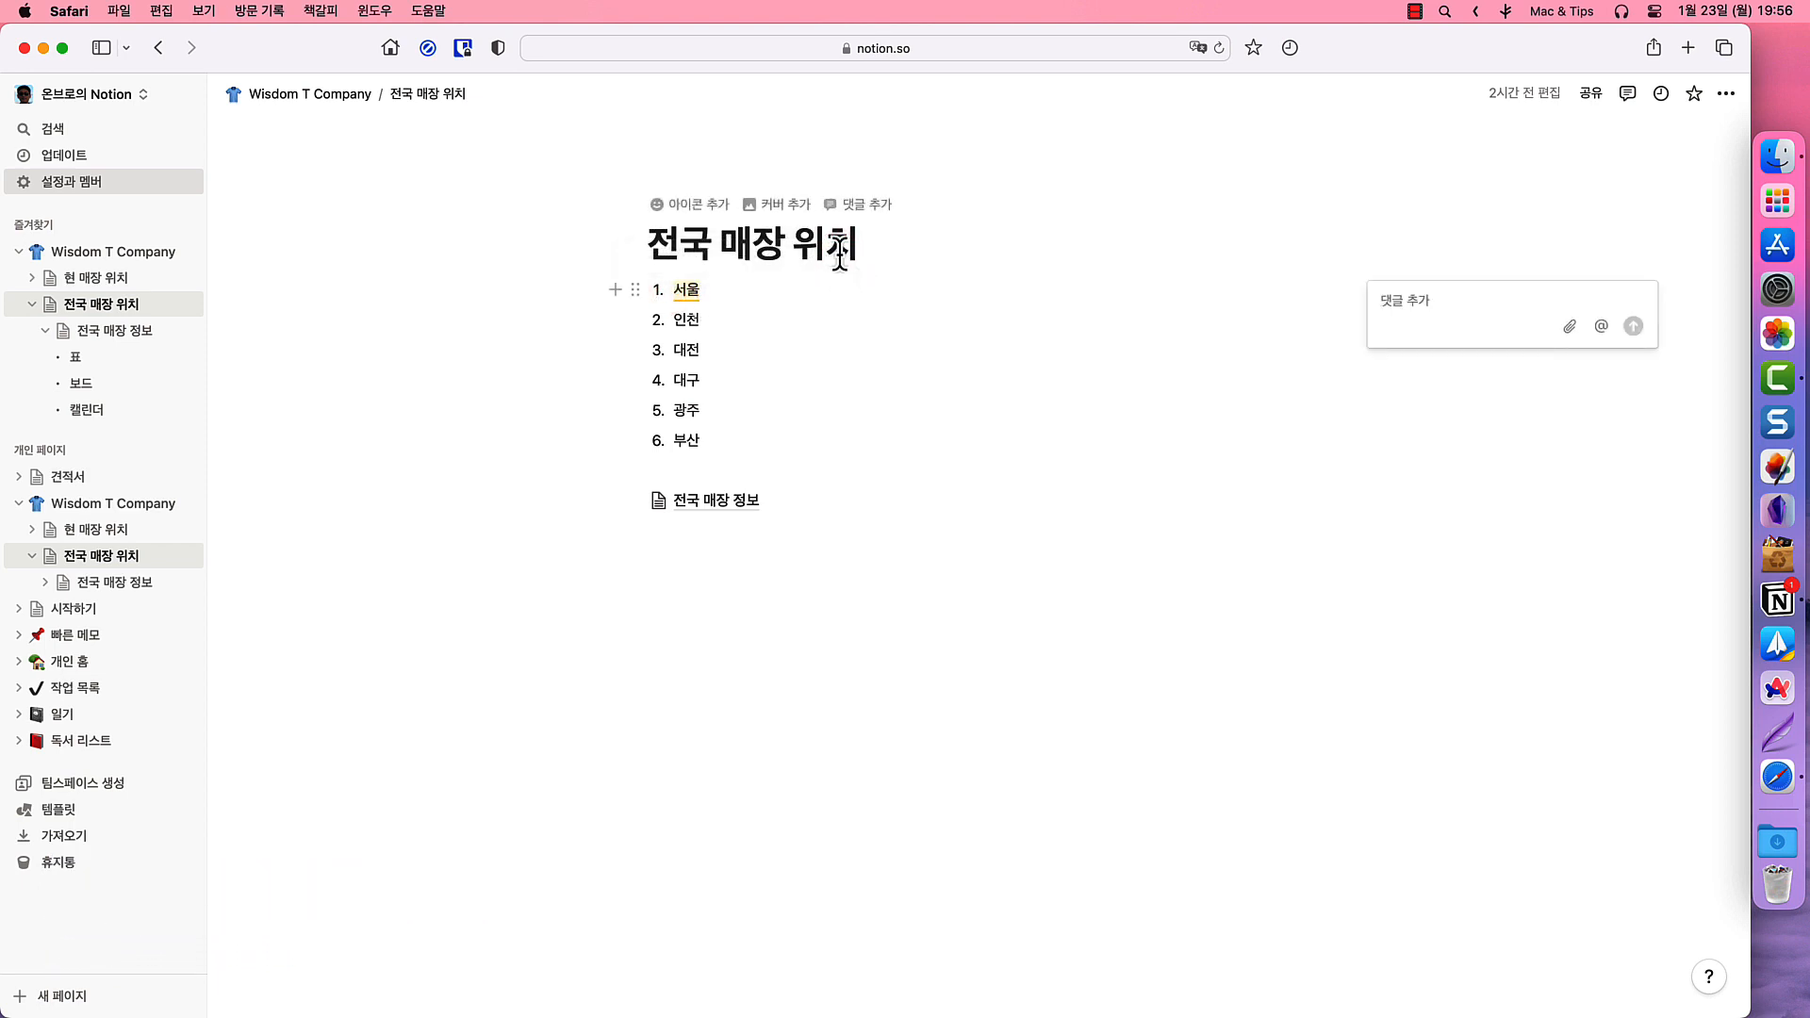
pyautogui.write('@')
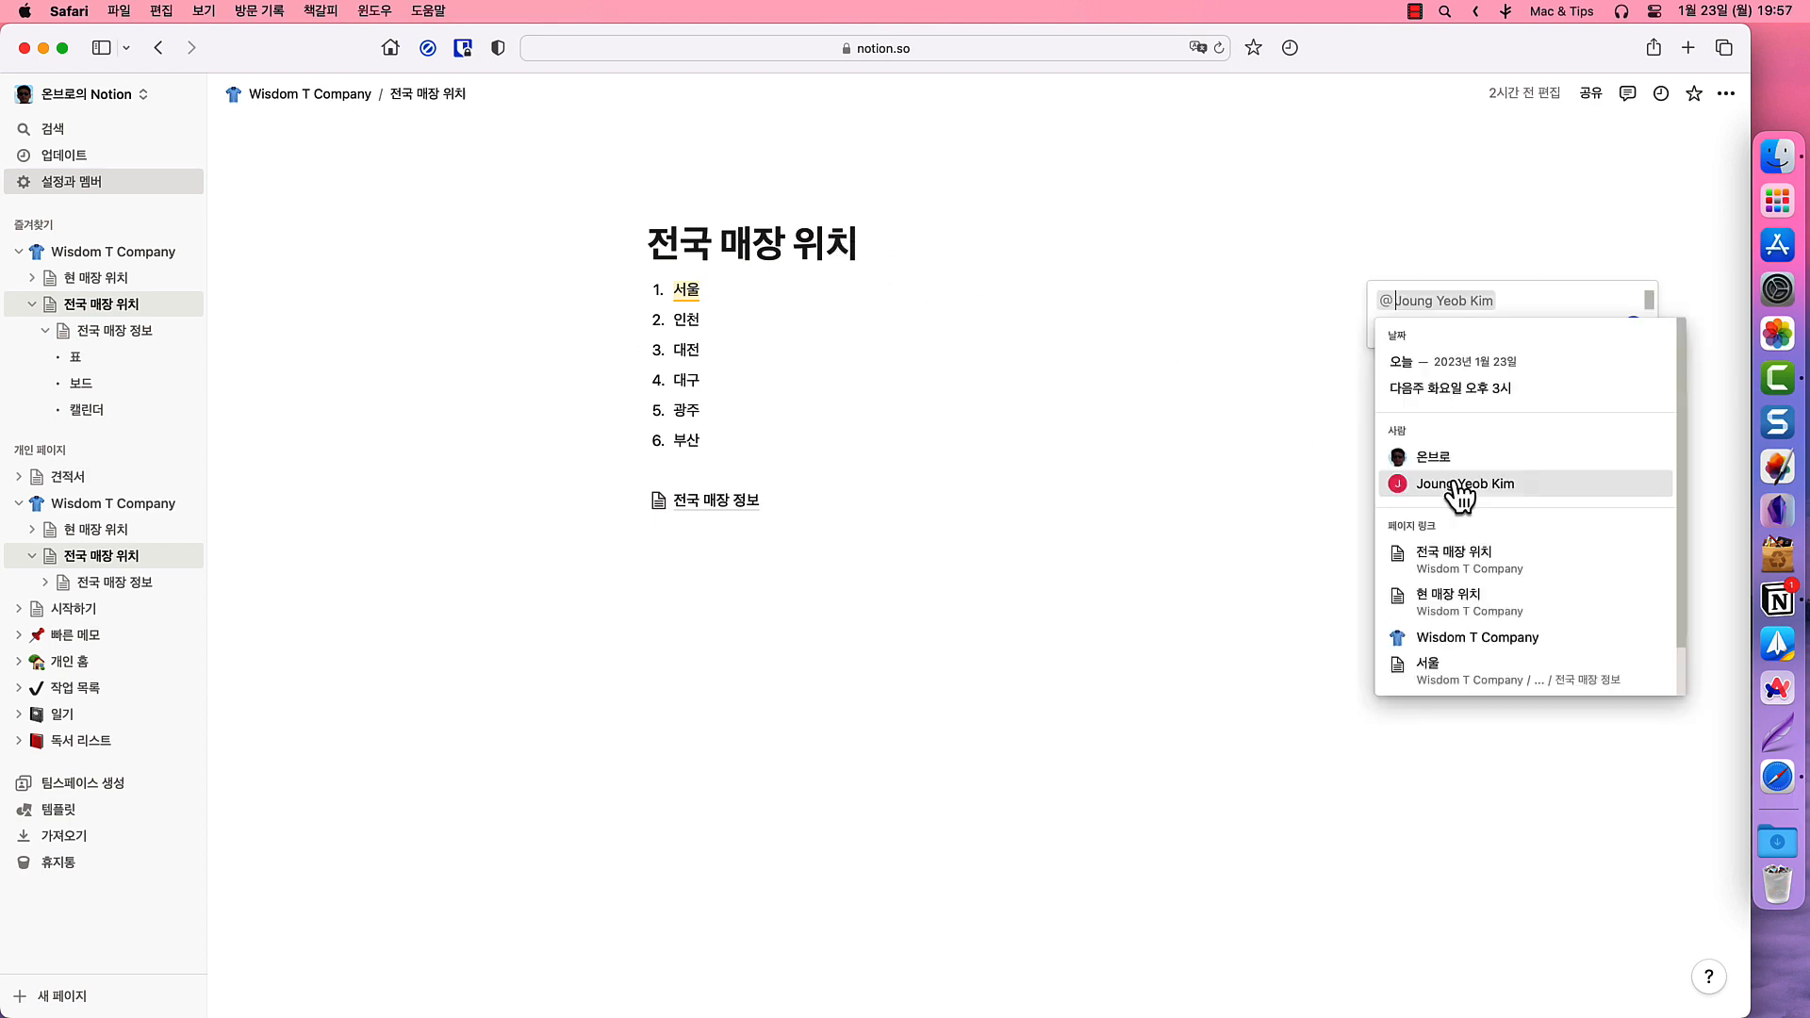
pyautogui.click(1454, 477)
pyautogui.write('견적서 보내기')
pyautogui.click(1634, 326)
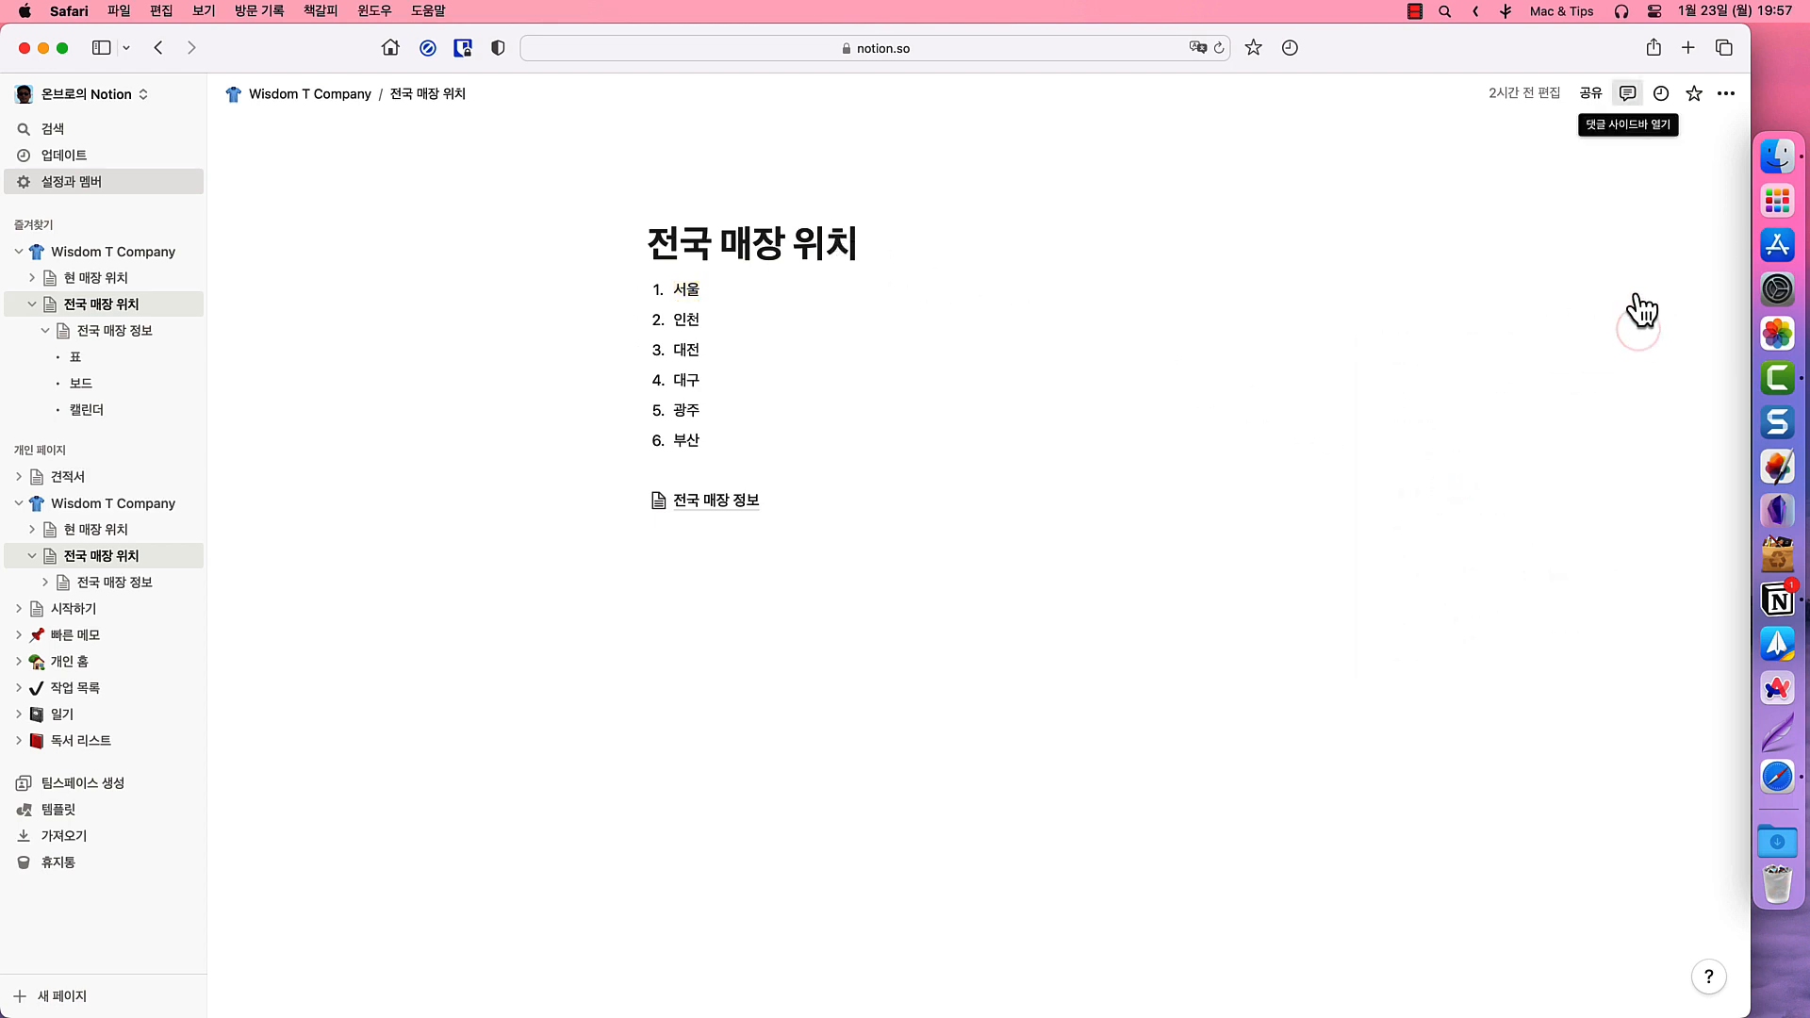
# - Filter the comments panel to resolved comments, then check the updates inbox
pyautogui.click(1628, 92)
pyautogui.click(1718, 139)
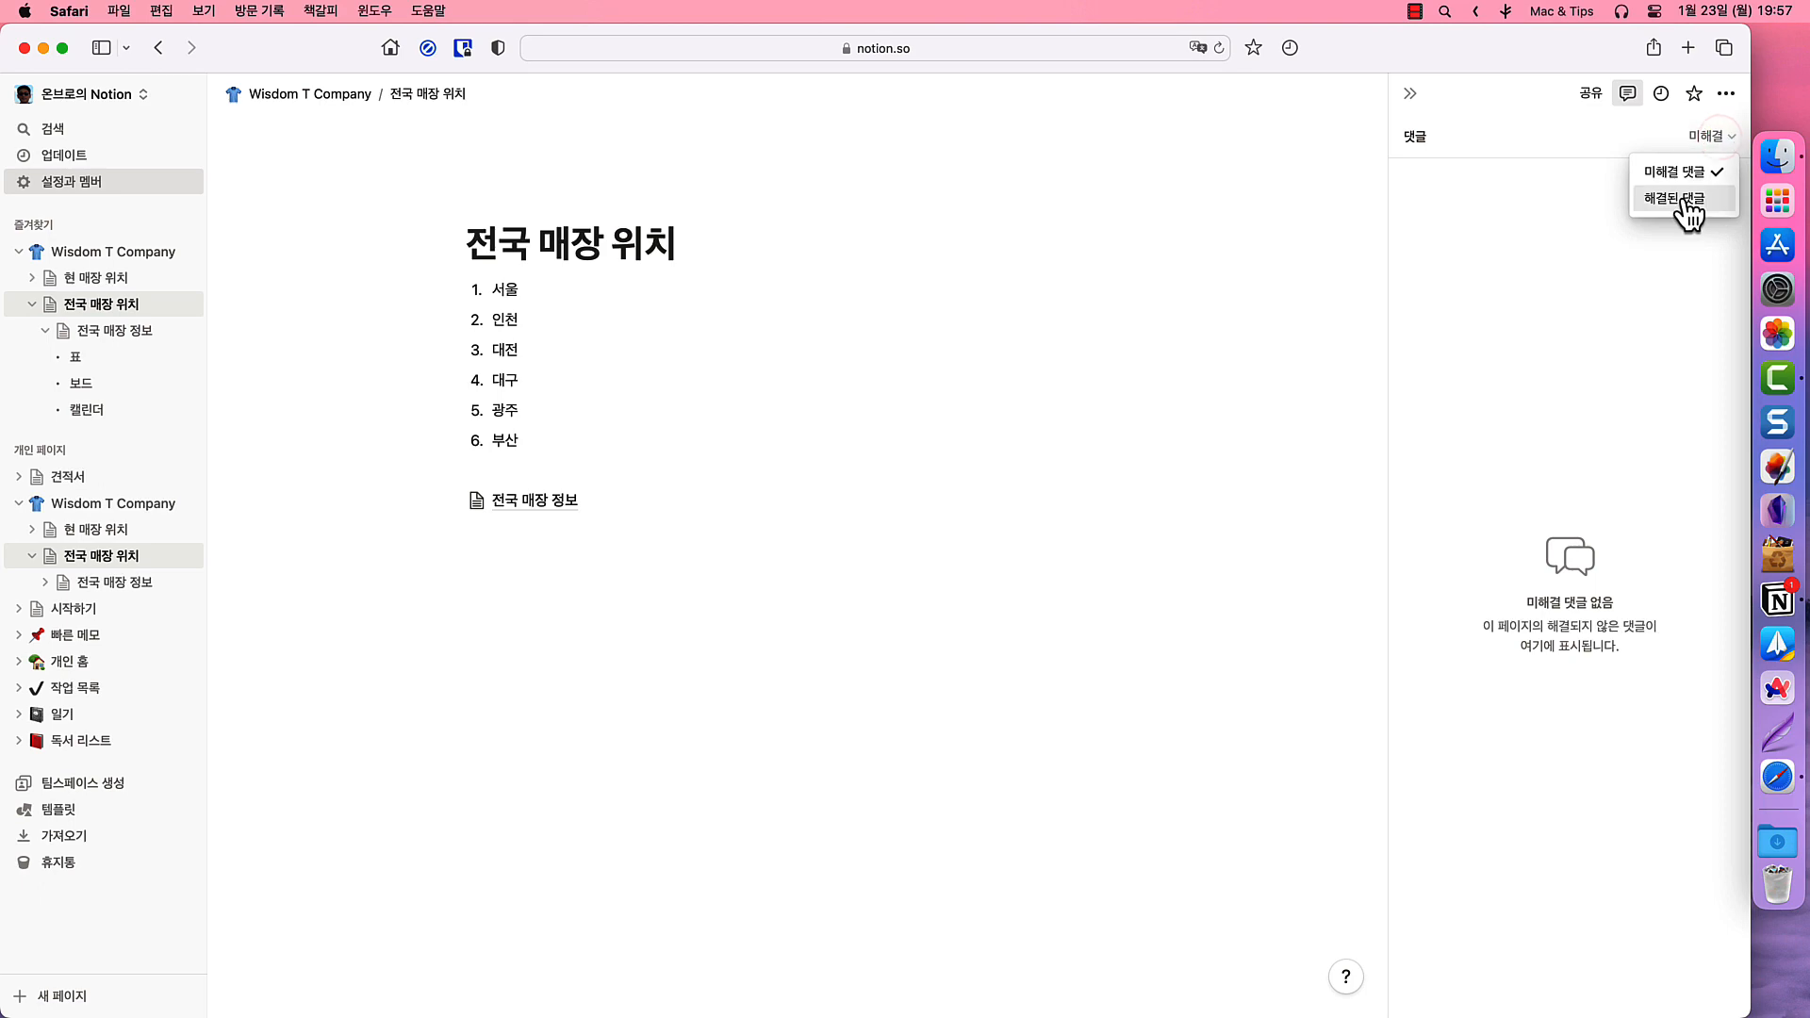
pyautogui.click(1680, 196)
pyautogui.click(87, 160)
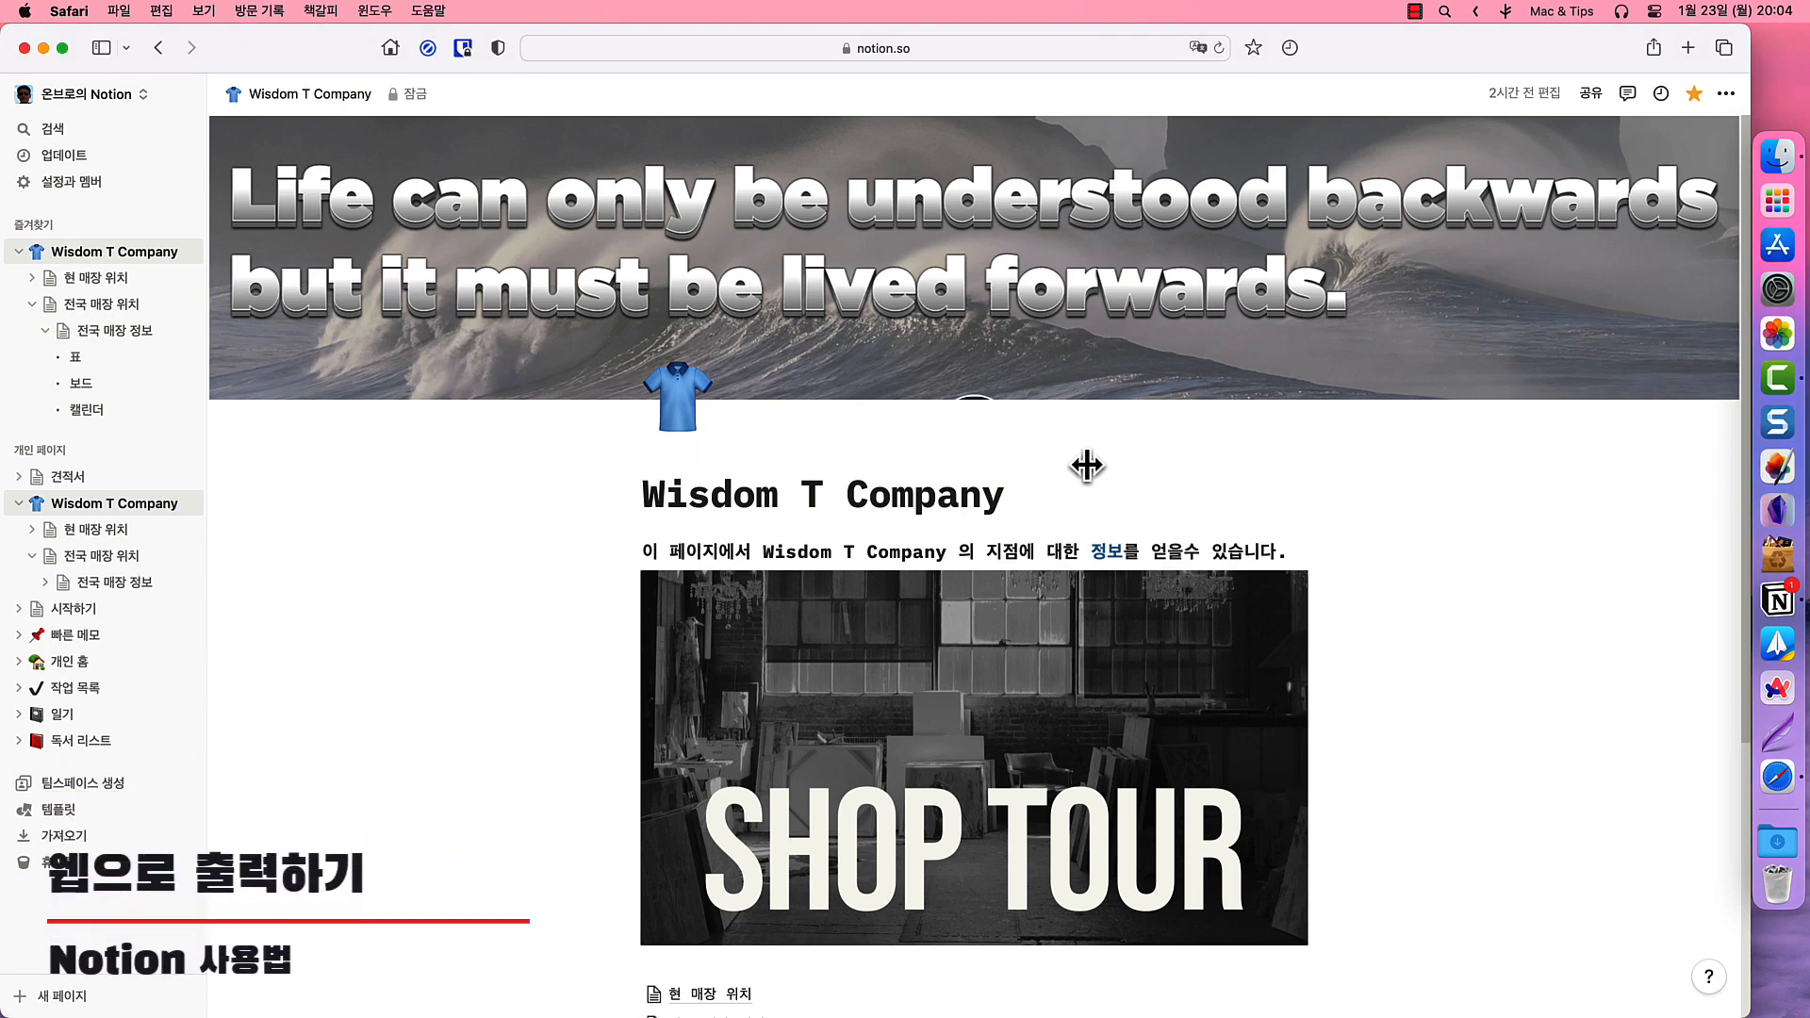
# - Publish the 현 매장 위치 page to the web and open a new Safari tab
pyautogui.click(130, 535)
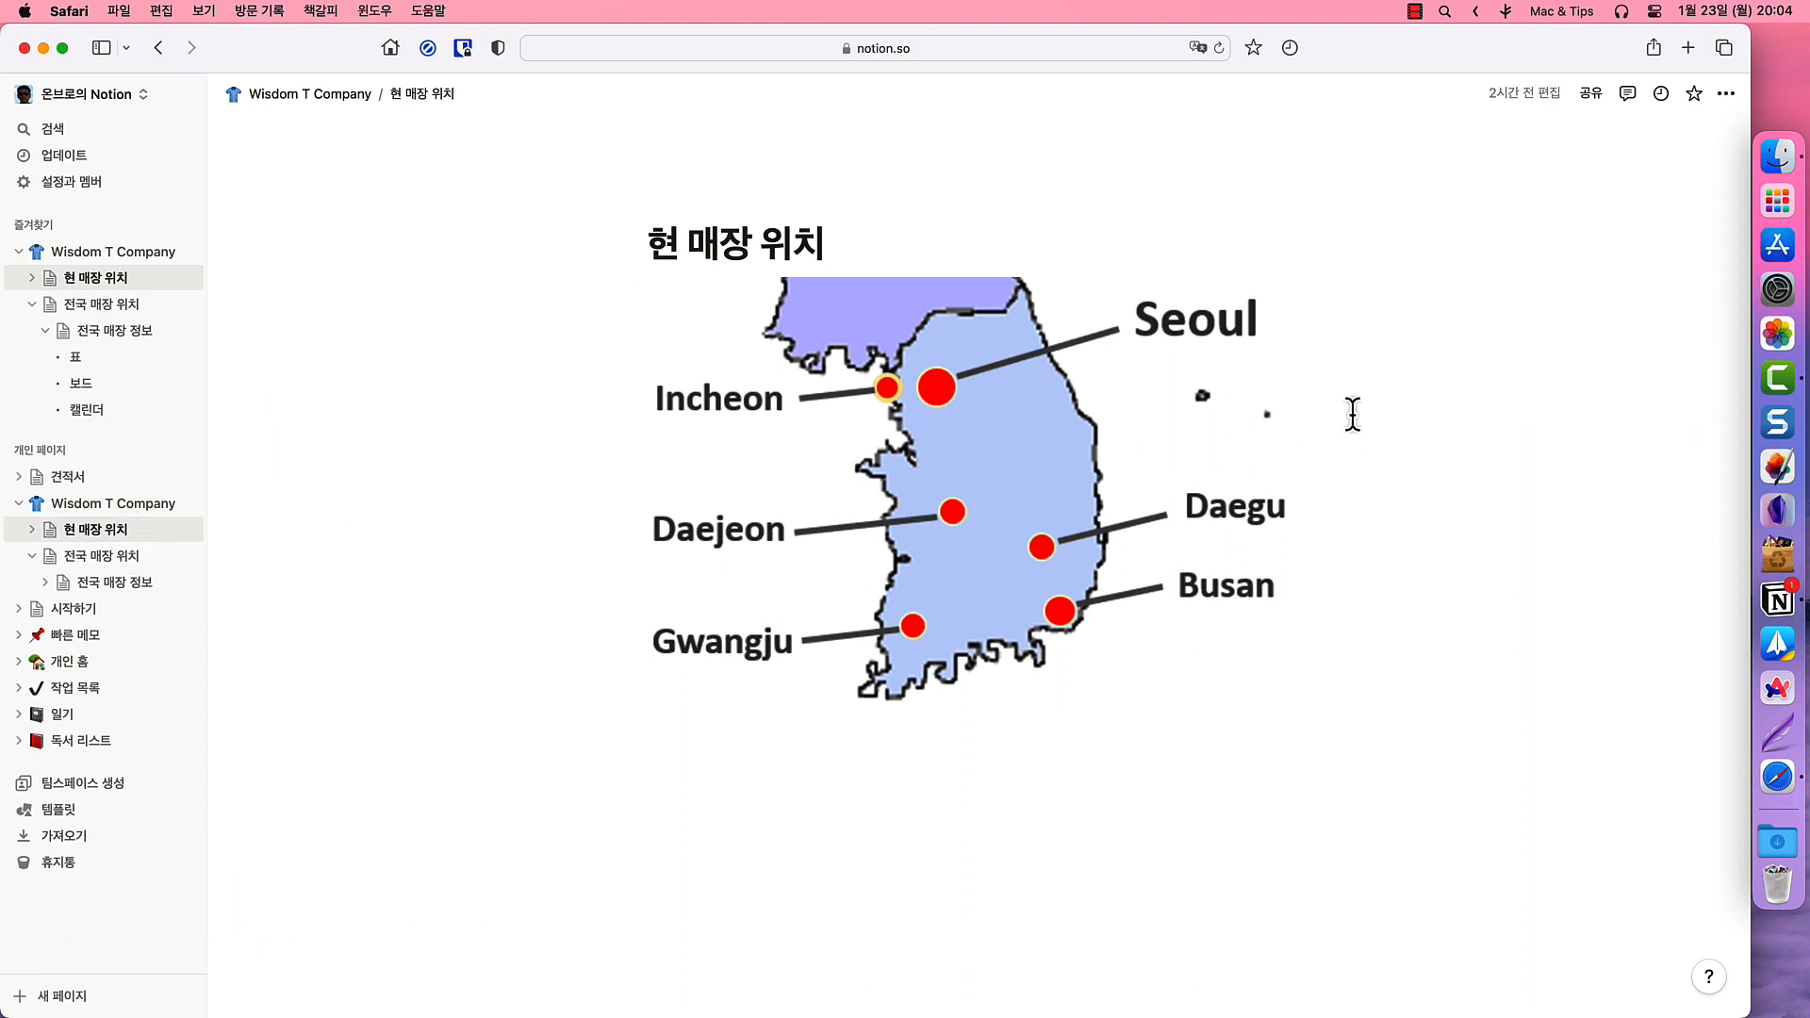
pyautogui.click(1591, 93)
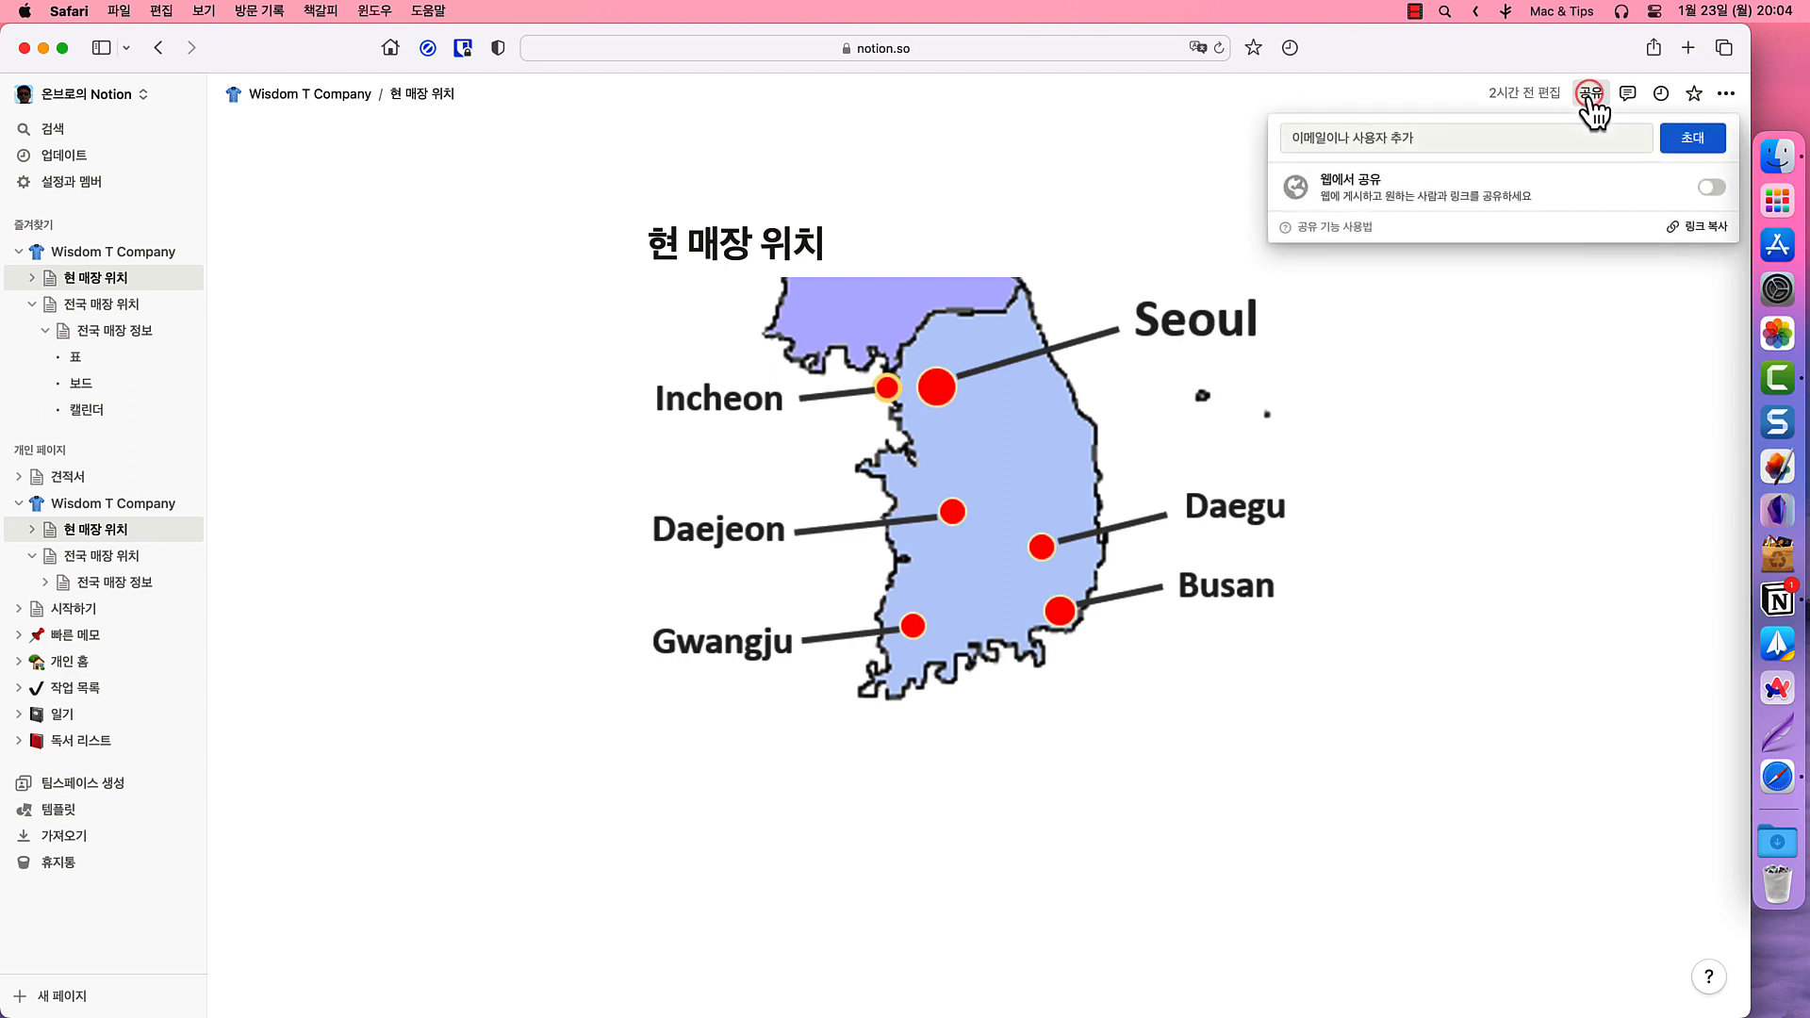
pyautogui.click(1712, 188)
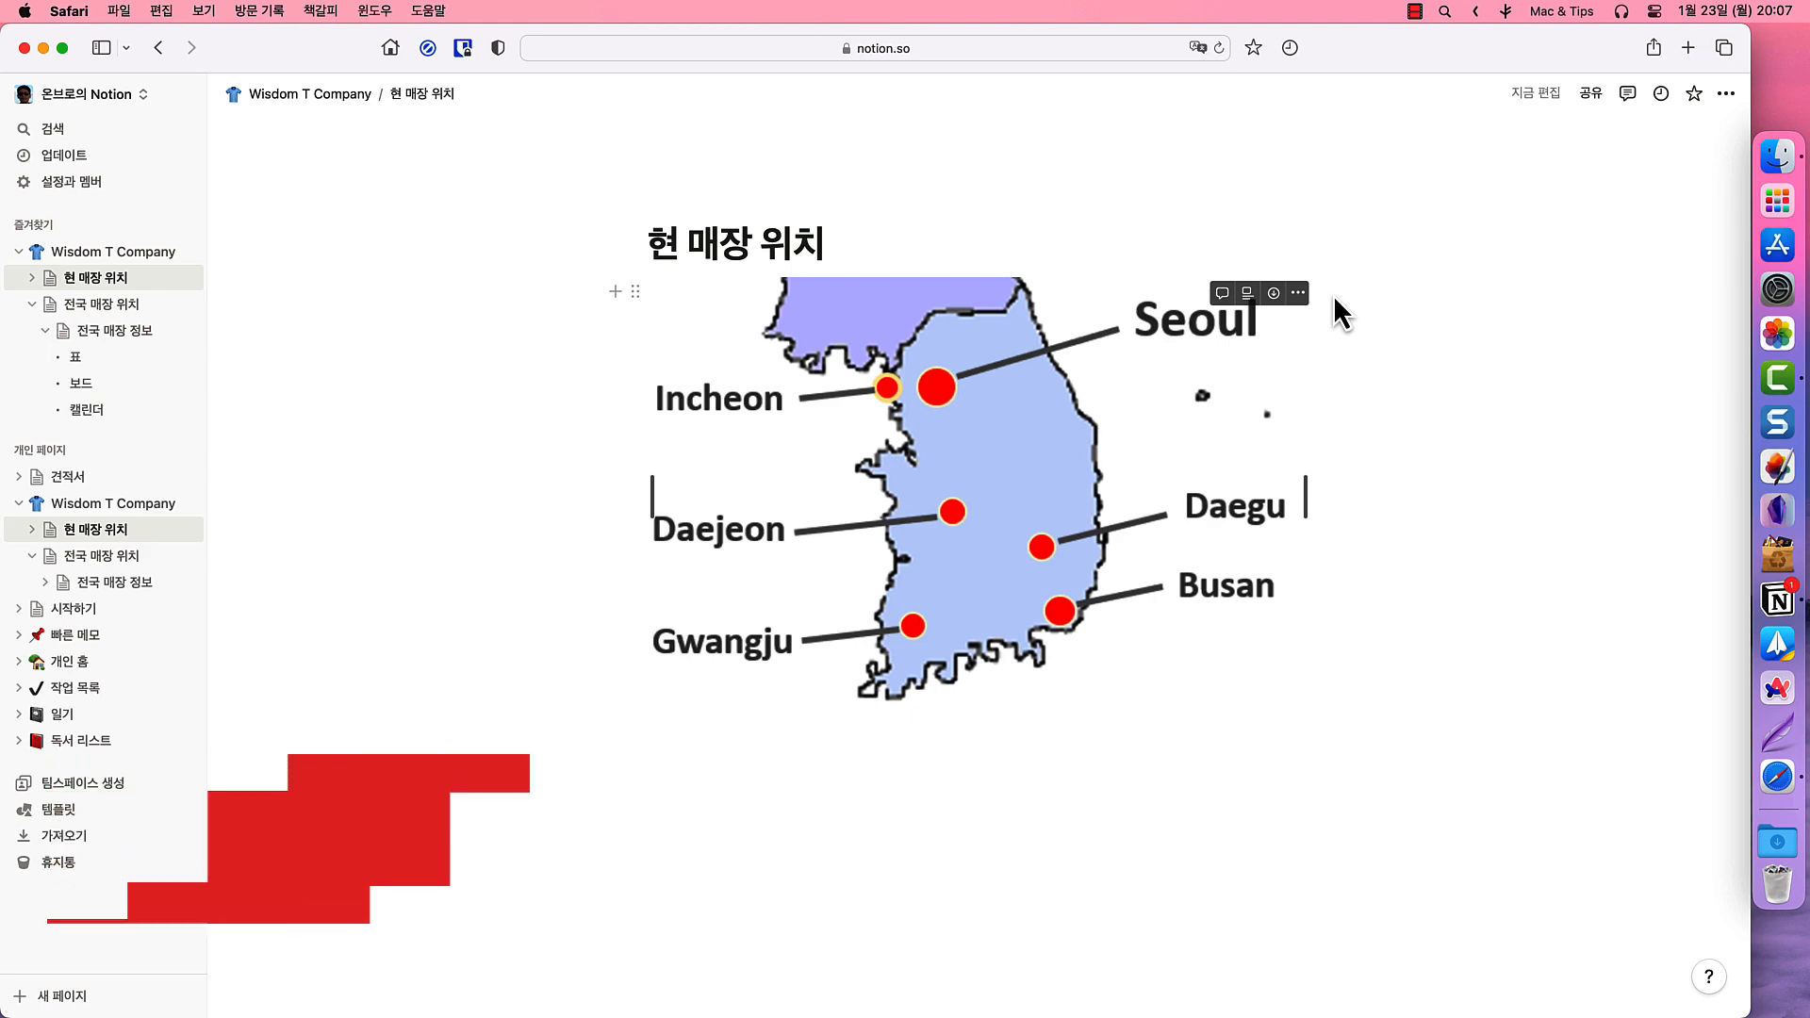
pyautogui.click(1690, 49)
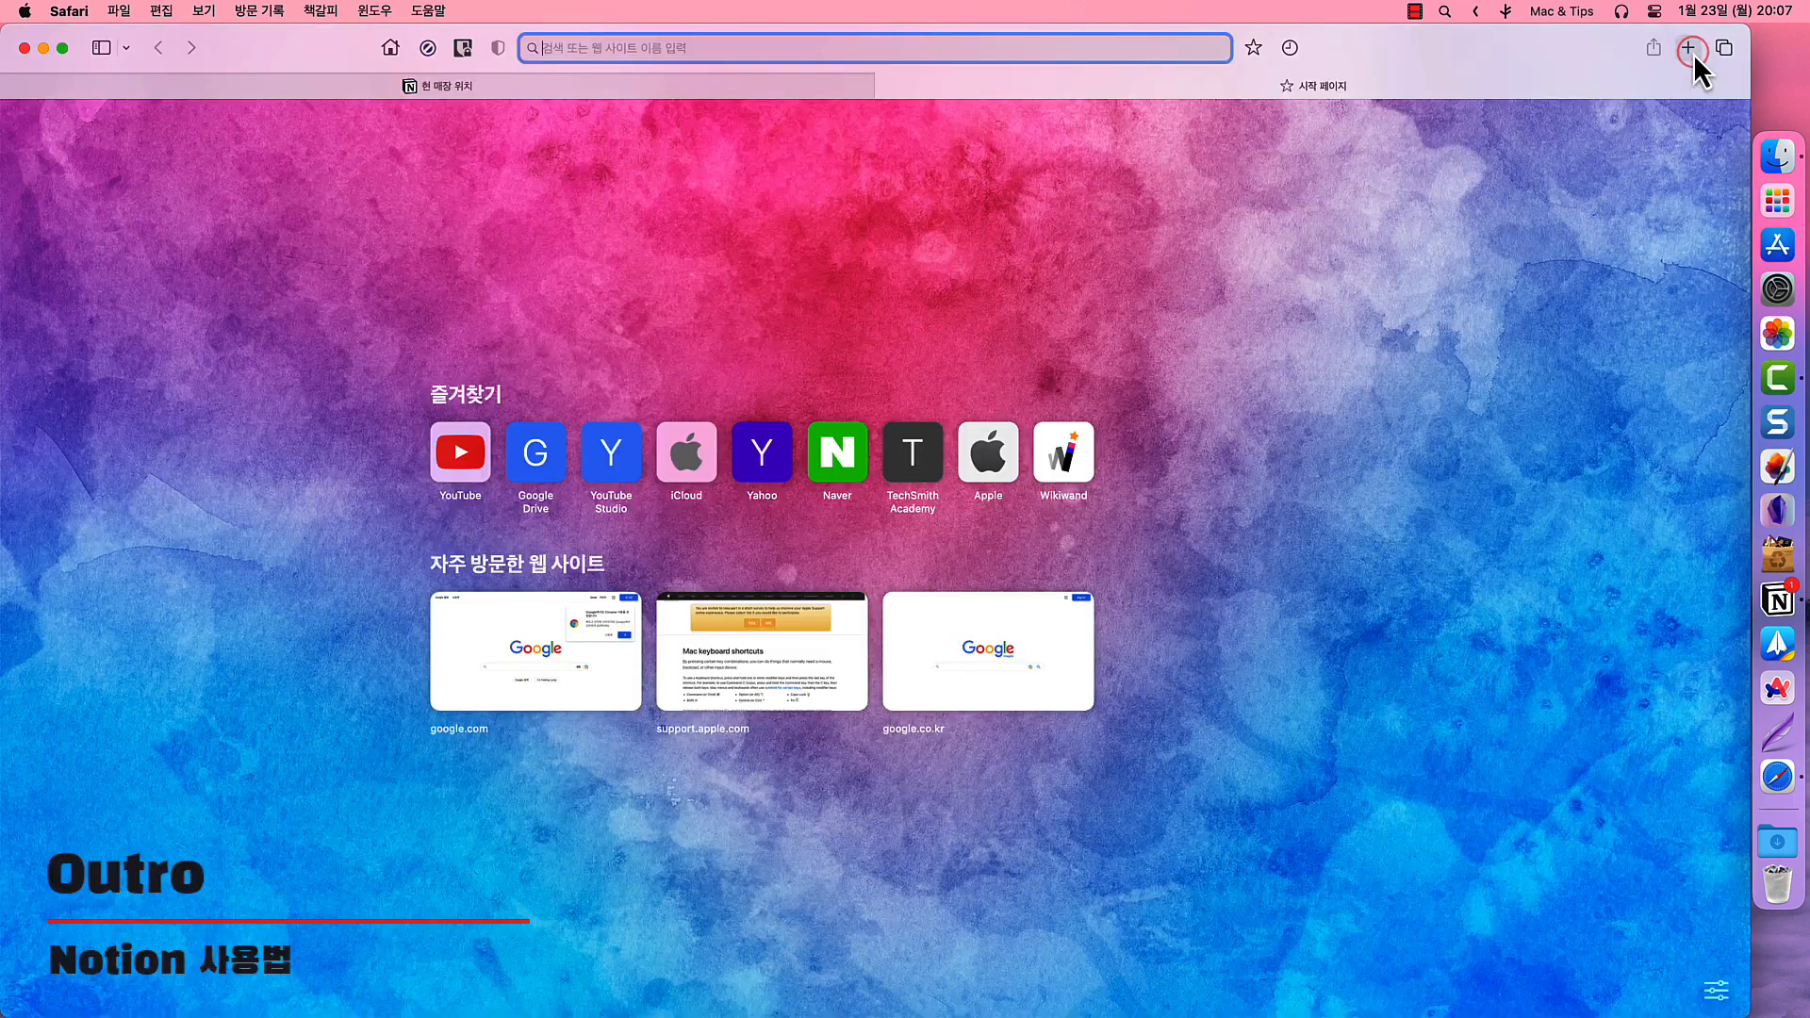